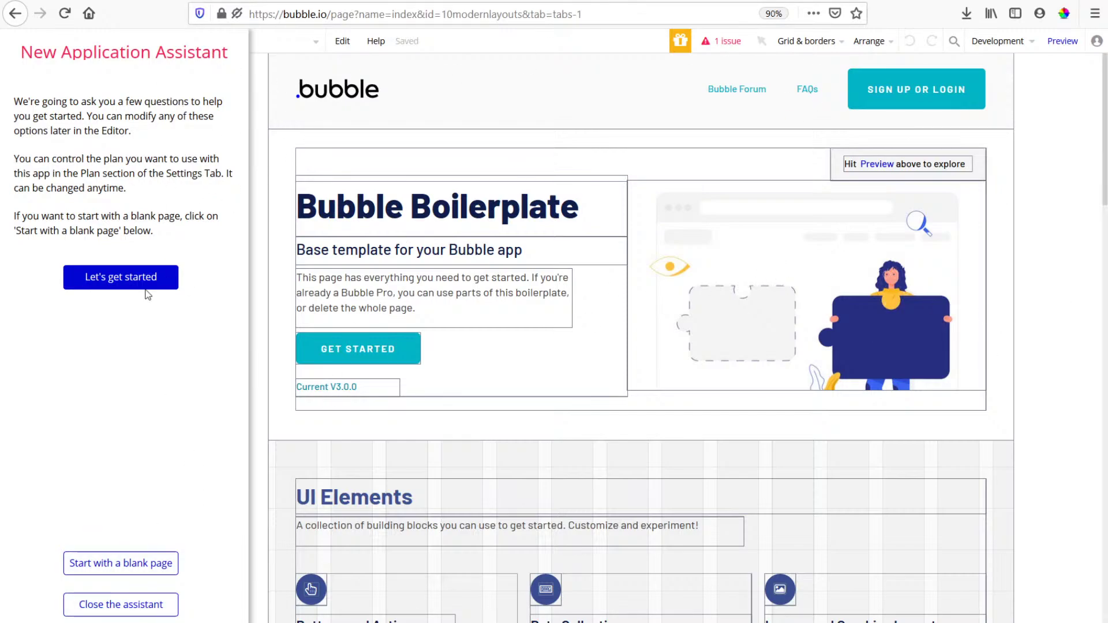
Start the new application with a blank page and dismiss the New Application Assistant.
click(145, 568)
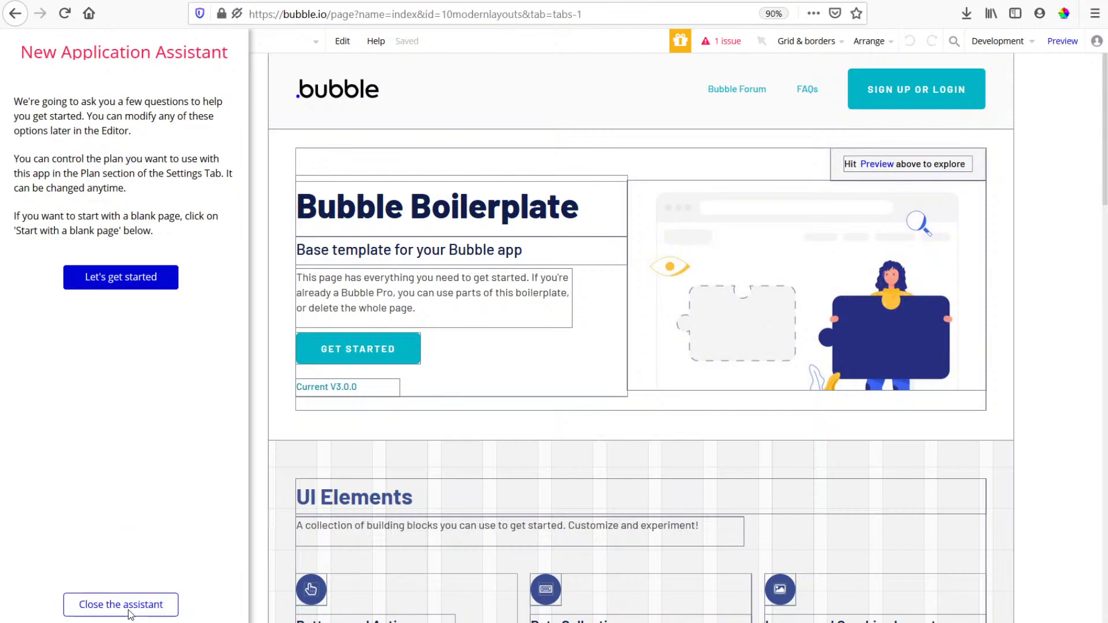
click(159, 603)
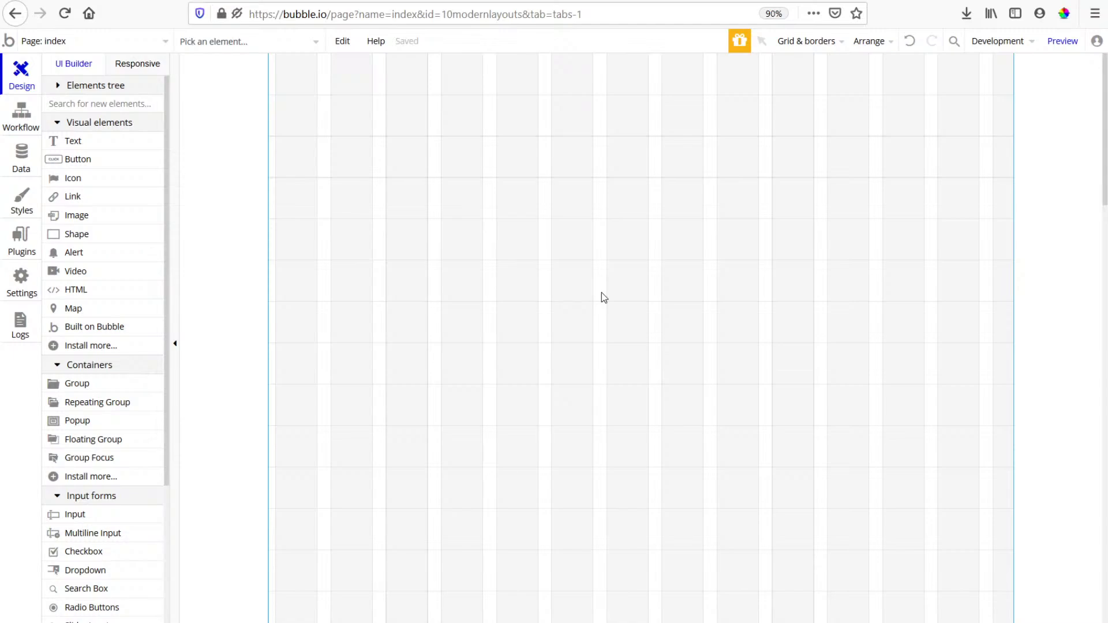
Give the index page a flat-color background in the teal swatch #03B4C6.
double_click(568, 140)
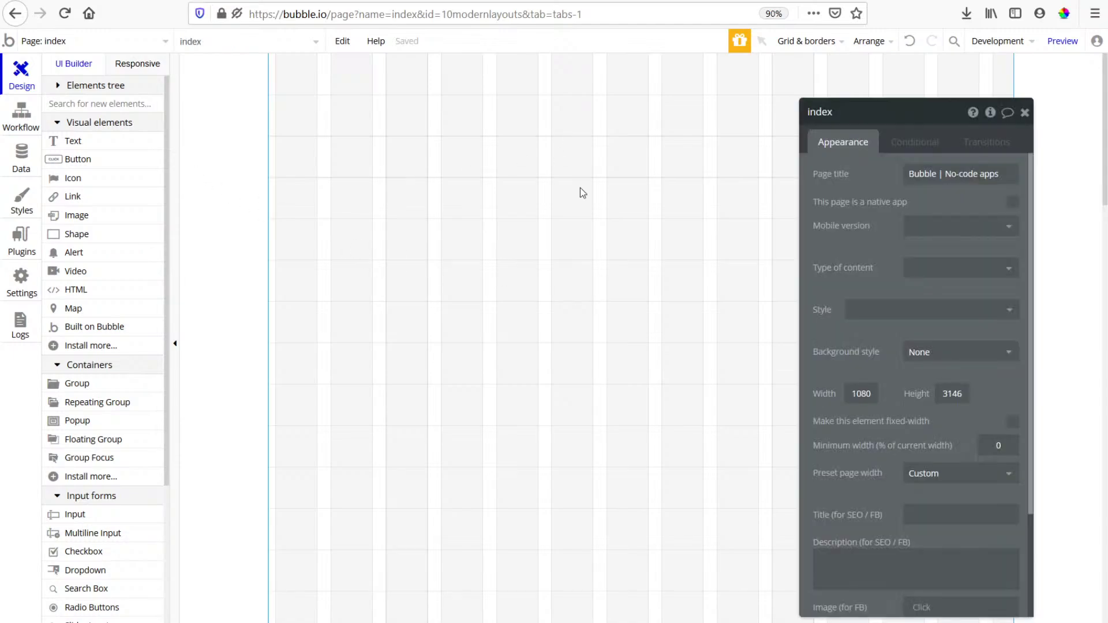
click(941, 352)
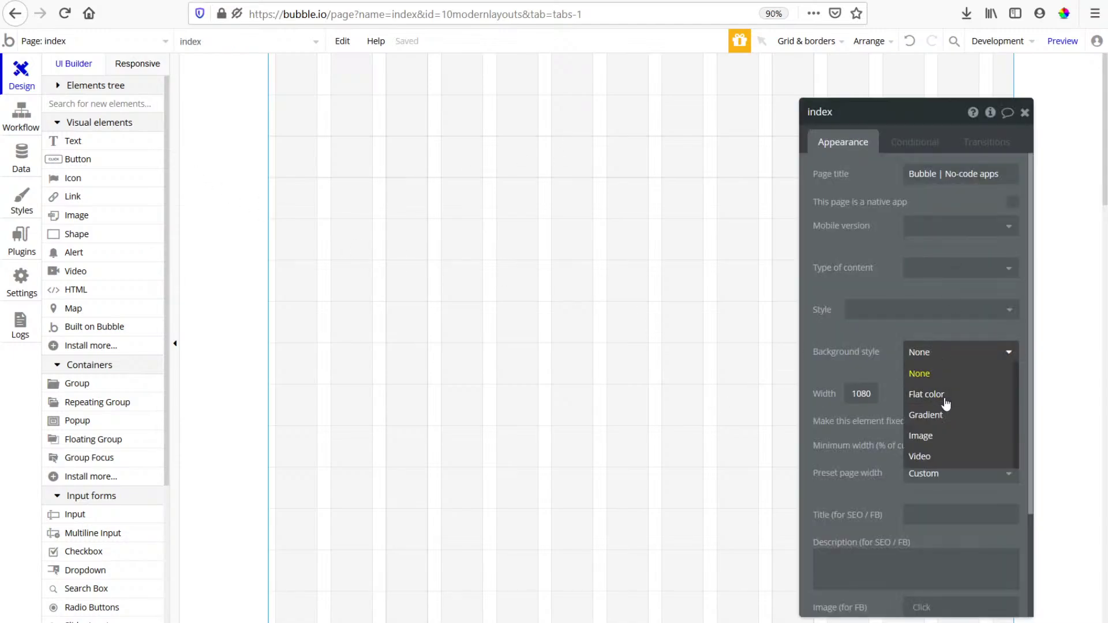
click(924, 392)
click(953, 380)
click(914, 504)
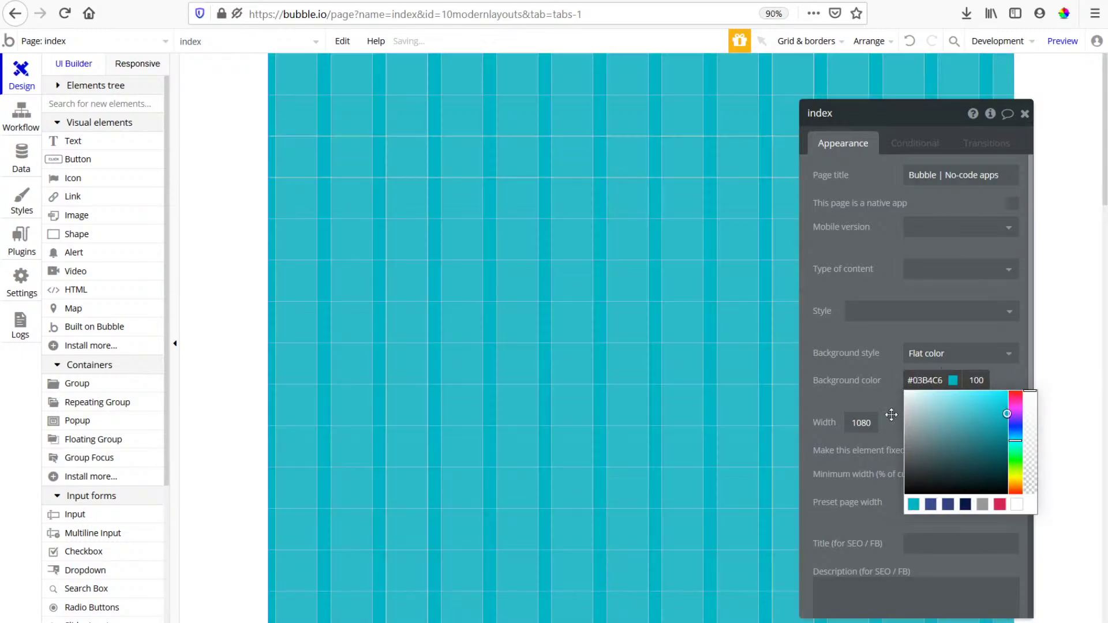
click(891, 416)
Check the teal page in the responsive view by widening it to about 1134 px, then return to the UI Builder.
click(131, 68)
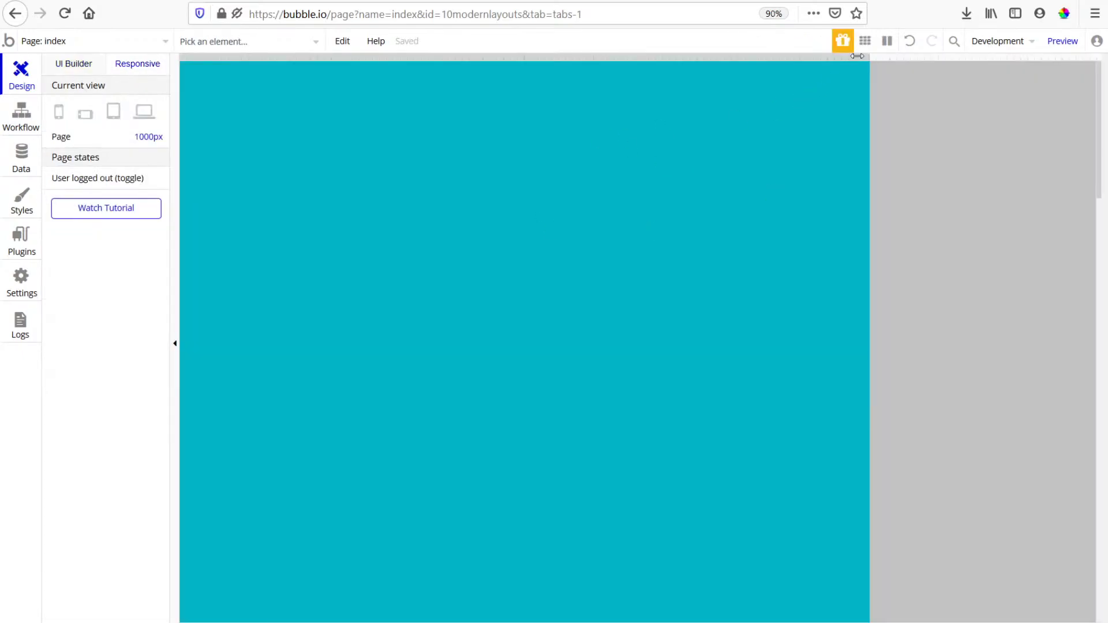
drag(868, 57, 850, 109)
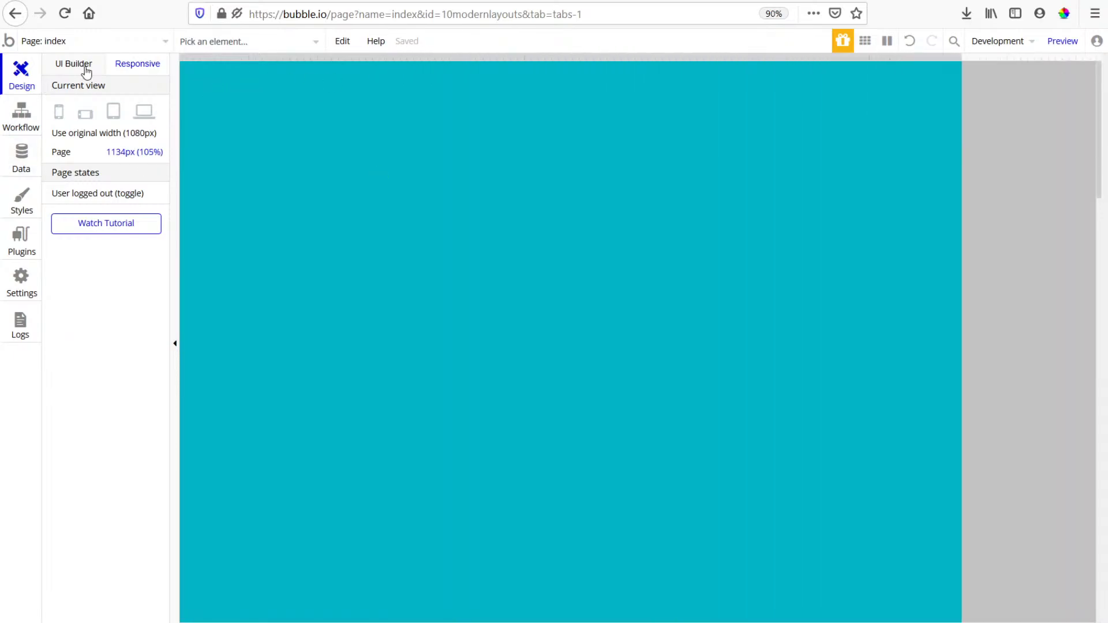
click(86, 69)
Set the index page's preset page width to Full width and close its properties.
double_click(690, 309)
scroll(946, 453, down, 2)
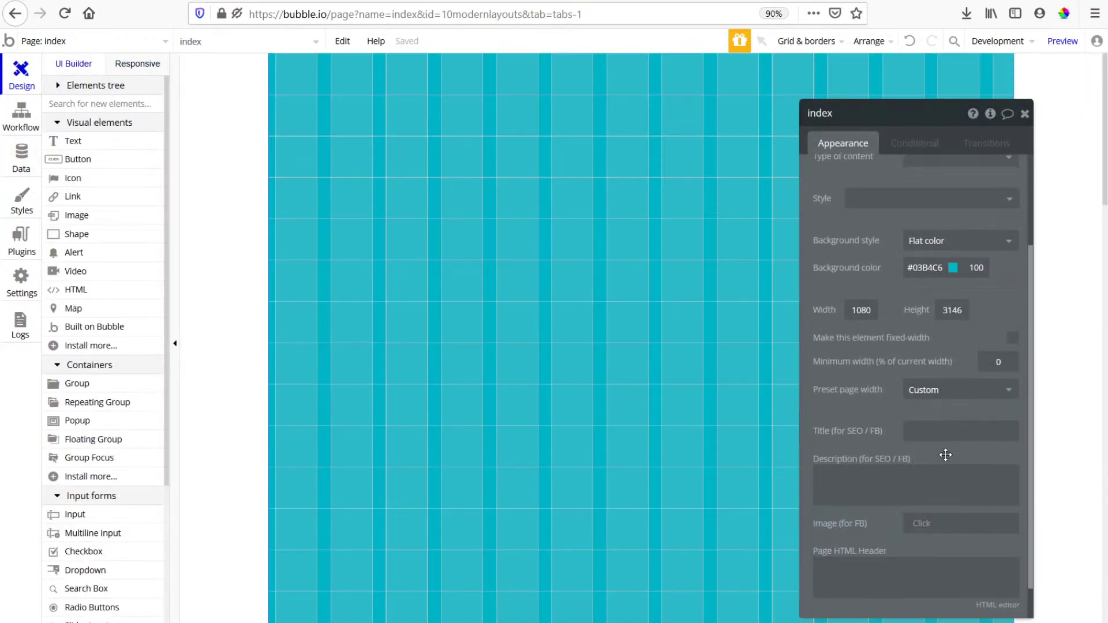
click(935, 386)
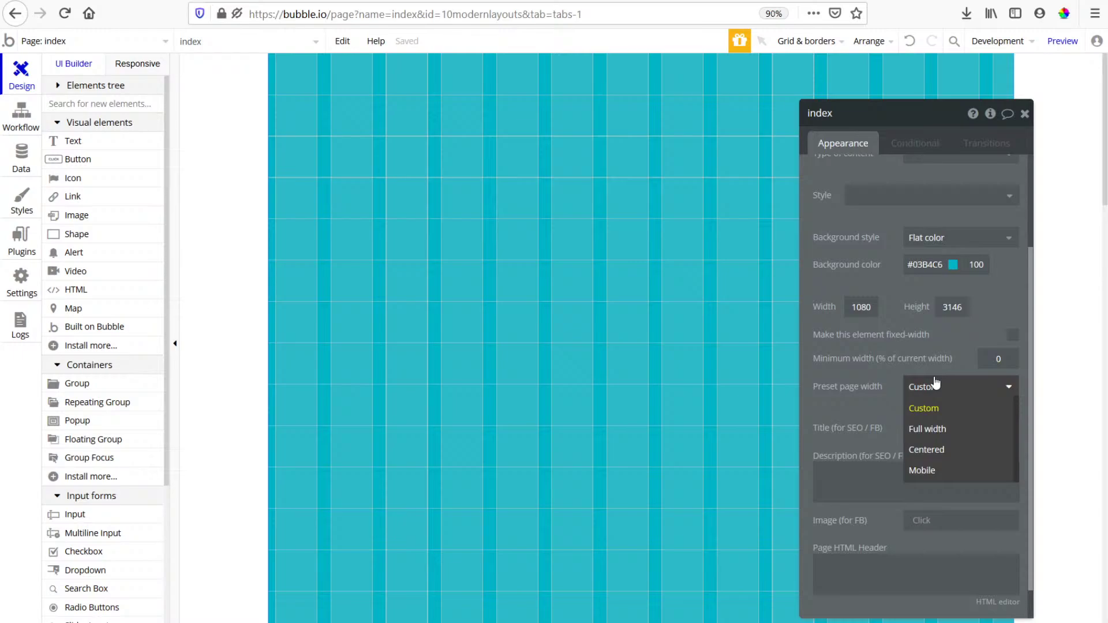
click(954, 434)
click(1025, 114)
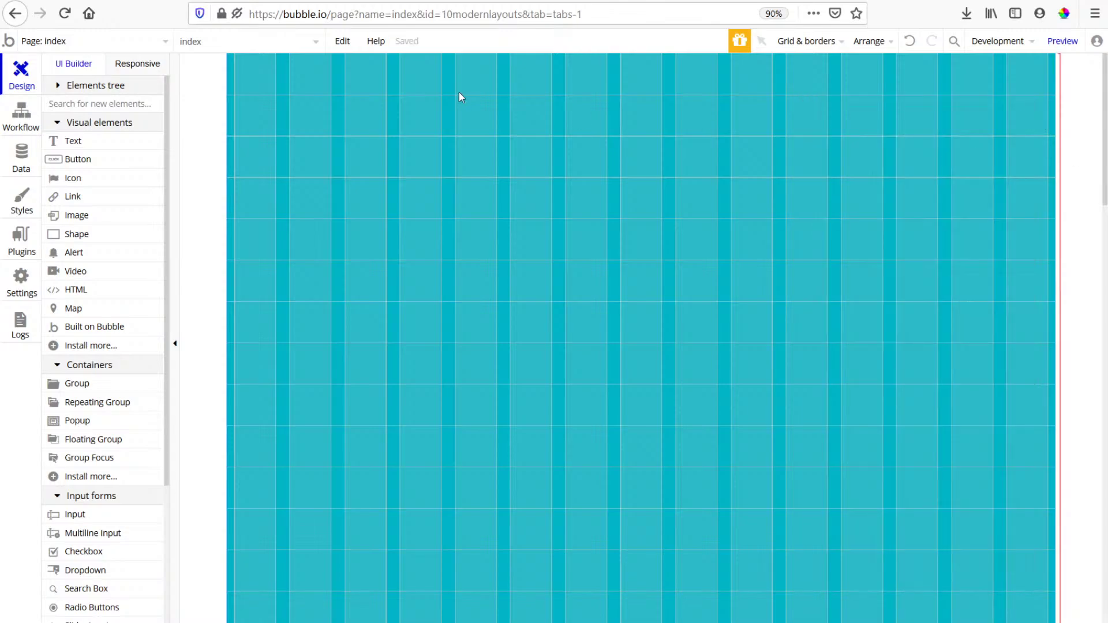
Switch to the web.dev one-line-layouts article and examine its introduction and the 01. Super Centered example.
click(257, 1)
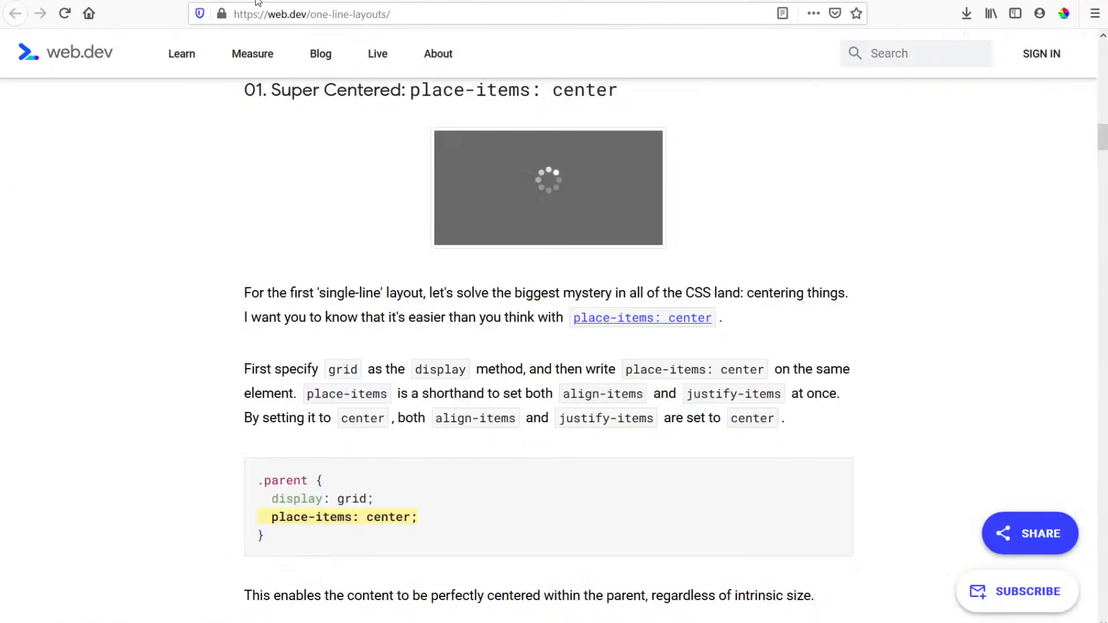
scroll(180, 388, up, 6)
scroll(179, 387, up, 10)
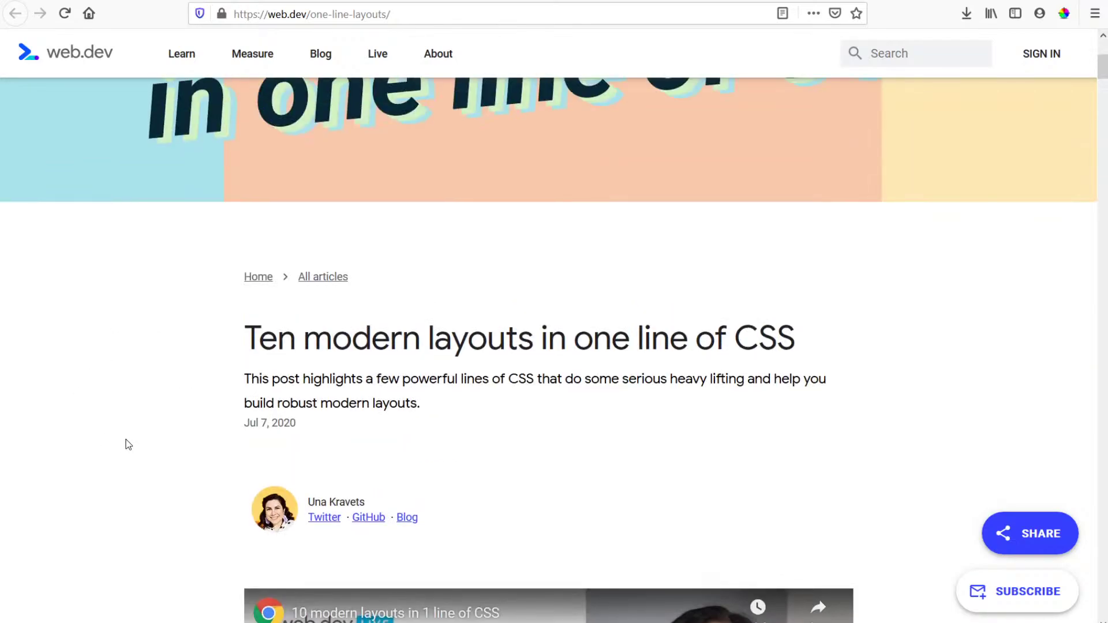
scroll(126, 439, down, 18)
scroll(168, 255, down, 6)
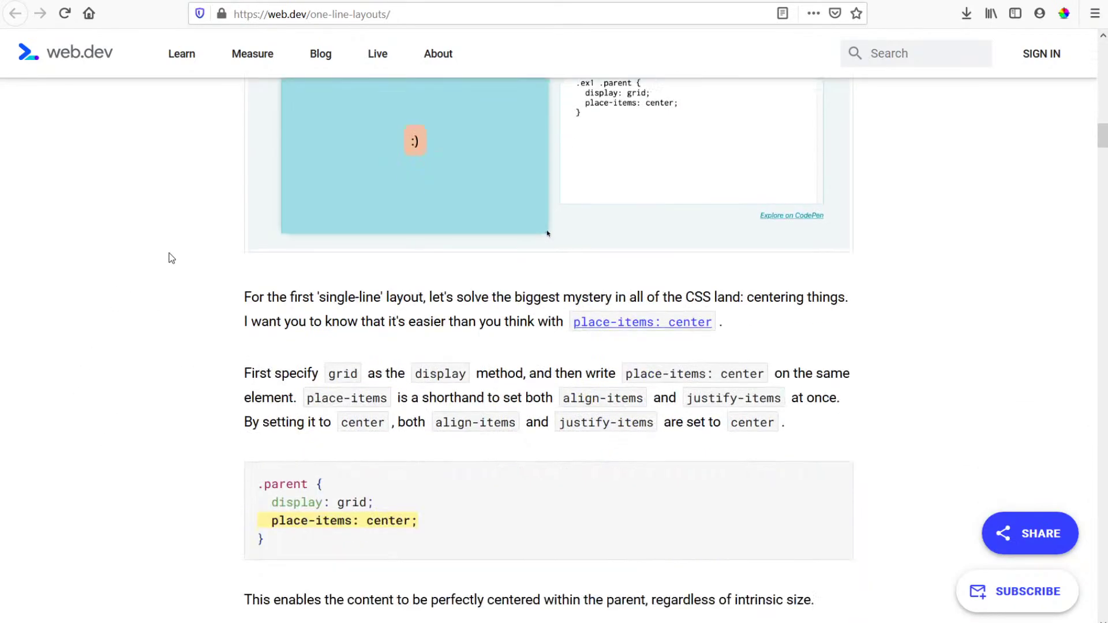
scroll(168, 254, up, 4)
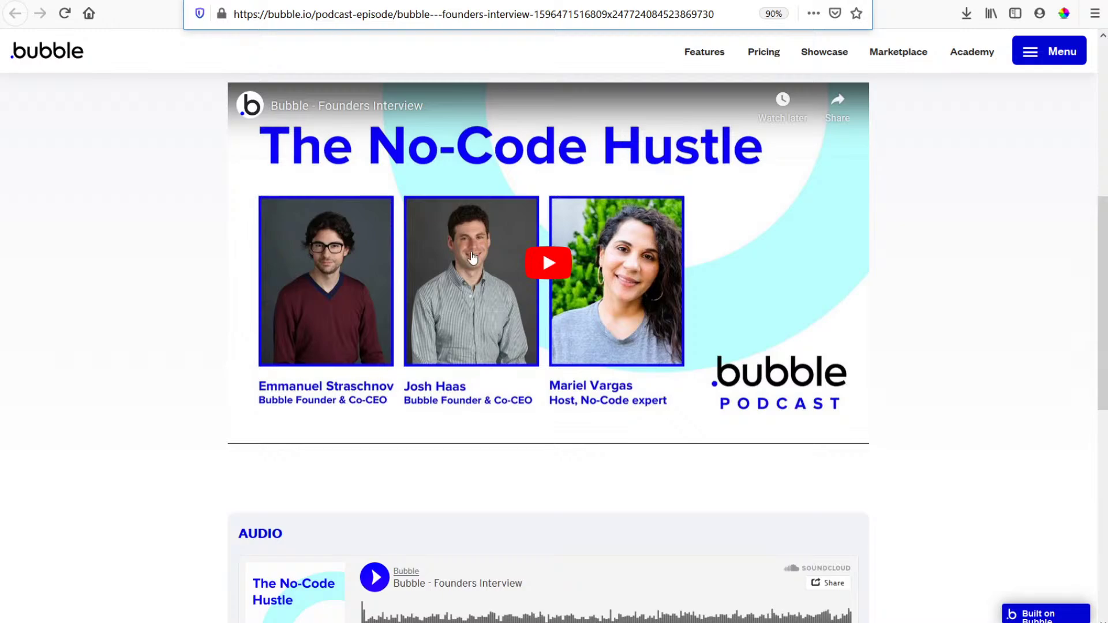
Return from the Bubble podcast page to the web.dev article and review the title section and Super Centered demo.
click(173, 182)
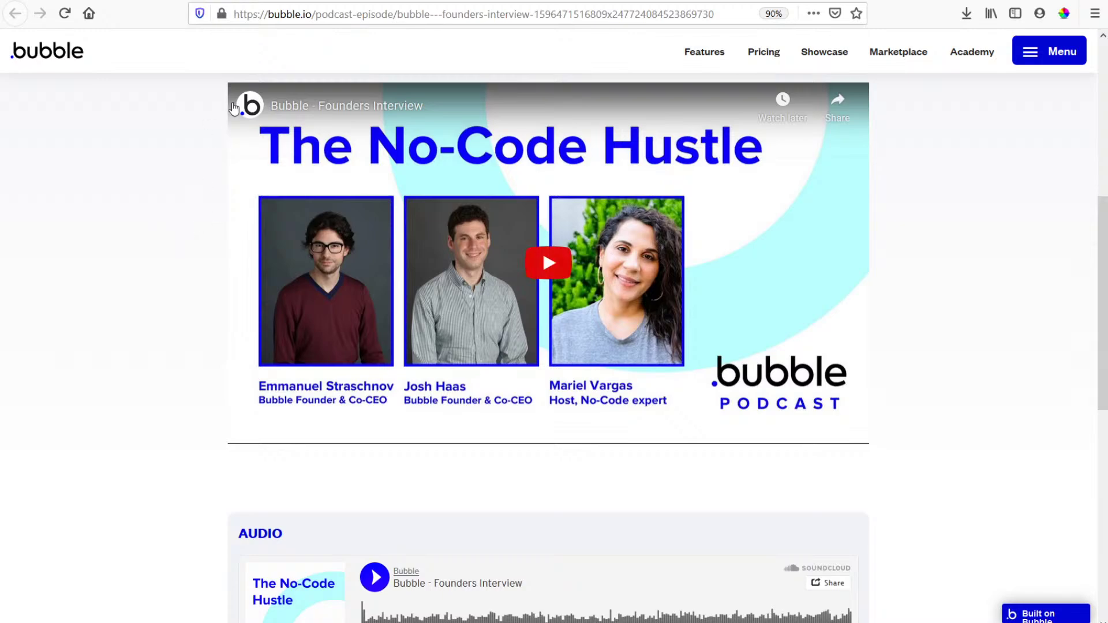
click(277, 1)
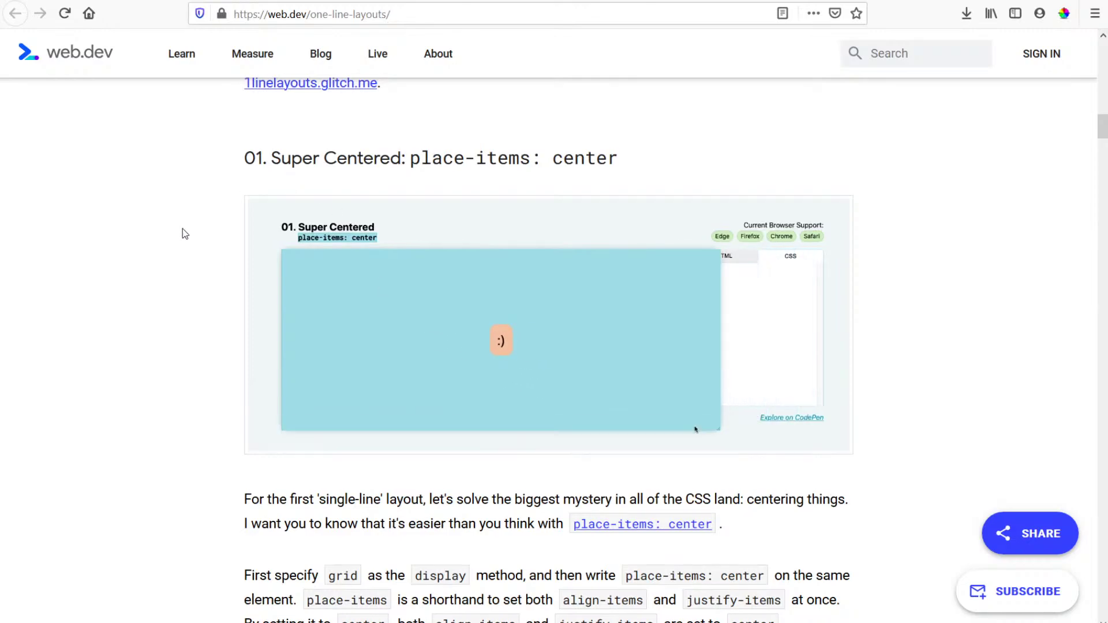
scroll(176, 272, up, 15)
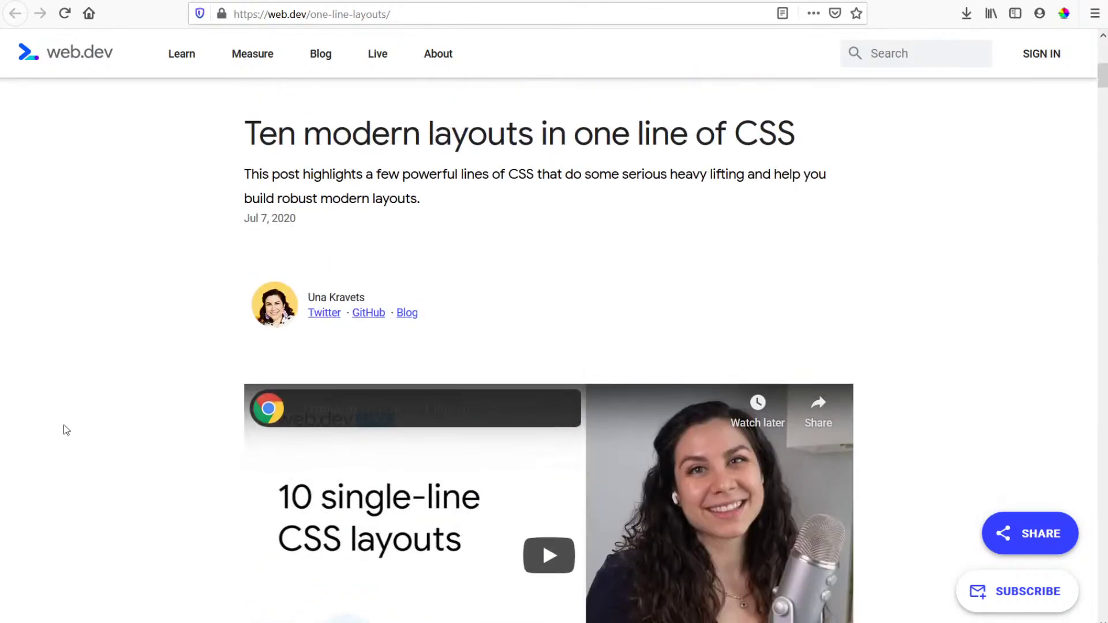
scroll(67, 427, down, 12)
scroll(138, 387, up, 5)
scroll(138, 388, down, 3)
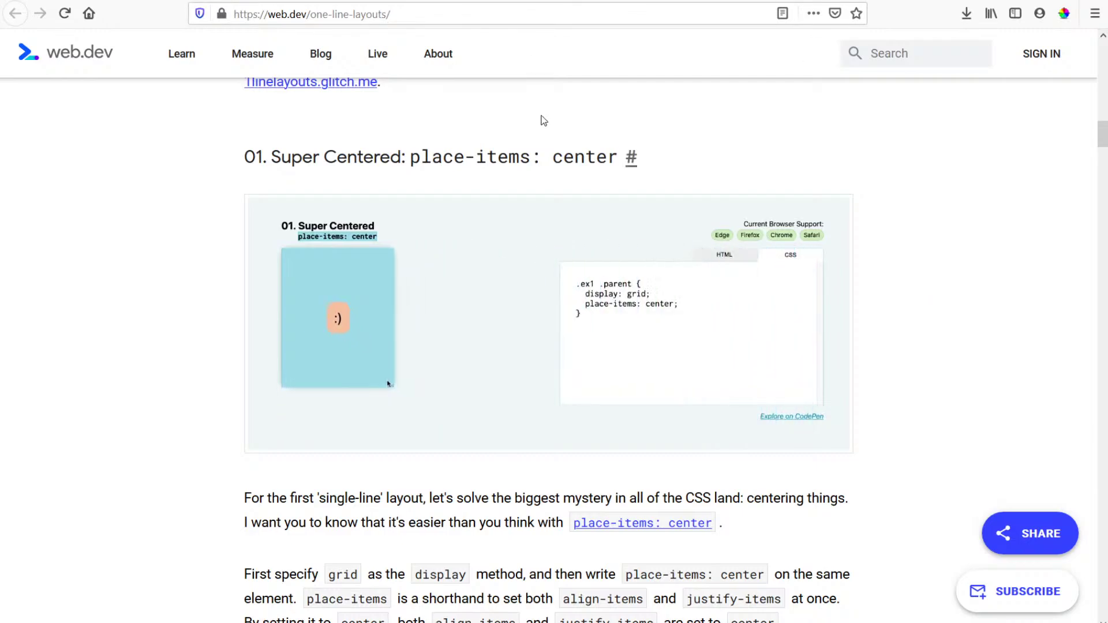
scroll(526, 475, down, 6)
scroll(396, 198, up, 9)
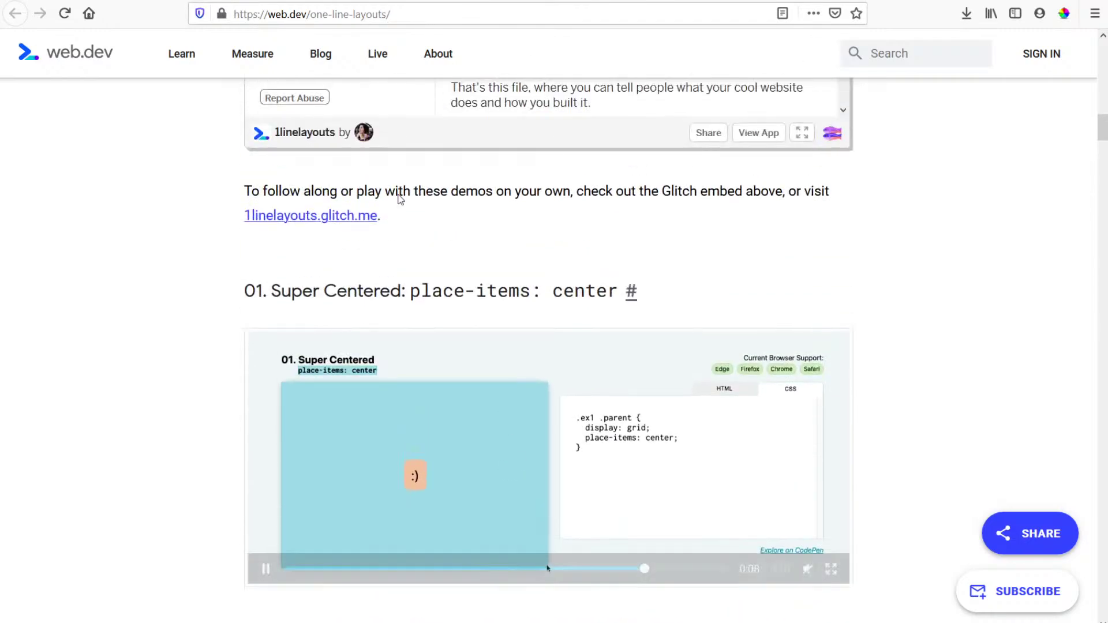
scroll(920, 262, down, 3)
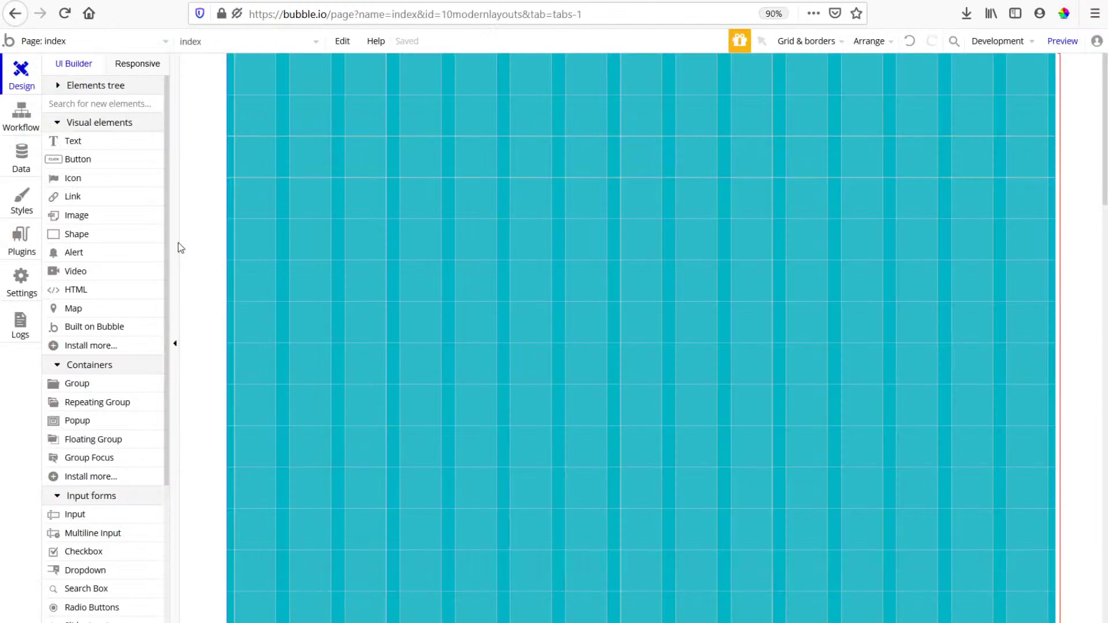
In the Bubble editor, draw a group about 764 by 439 px near the page's upper edge and move it toward the middle.
scroll(86, 104, down, 1)
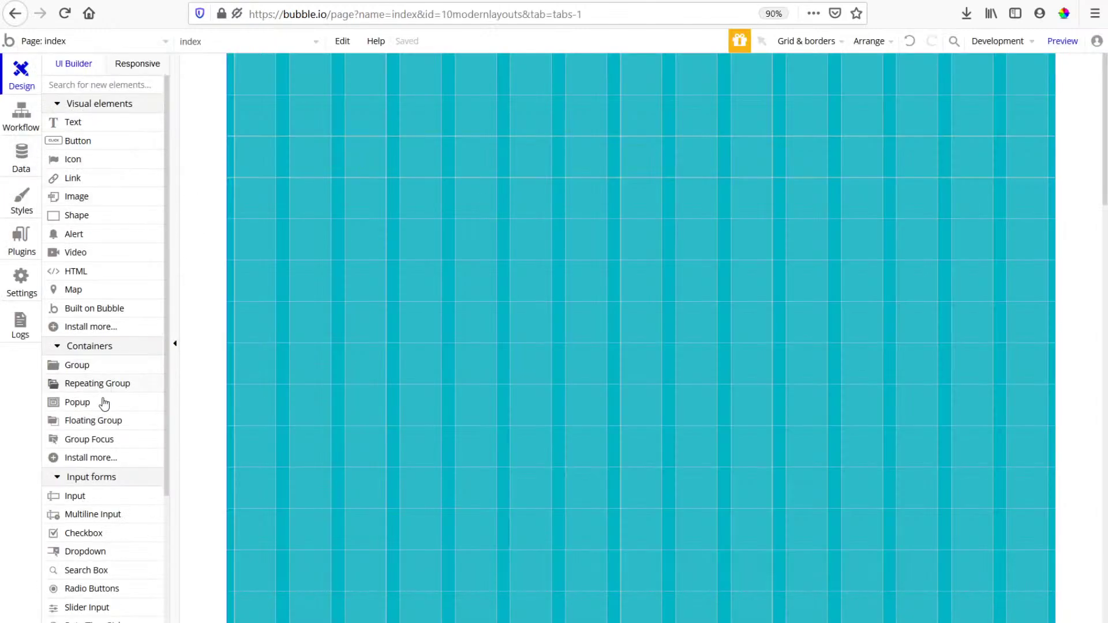
click(77, 365)
drag(499, 105, 1027, 411)
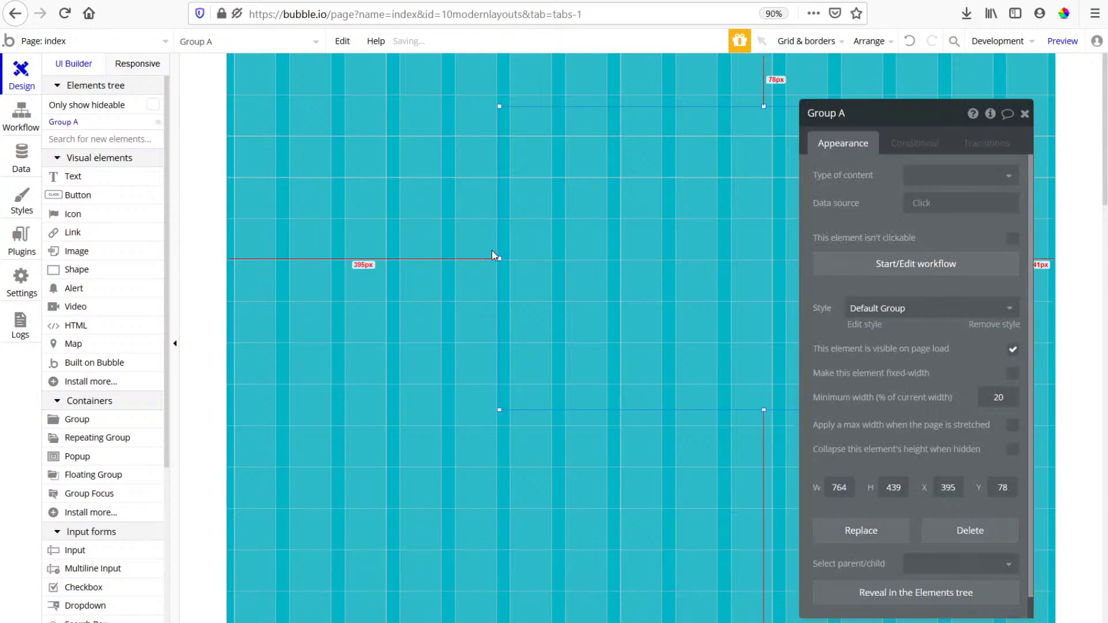
drag(637, 262, 516, 263)
Remove the group's default style and give it a flat white background, #FFFFFF.
click(979, 325)
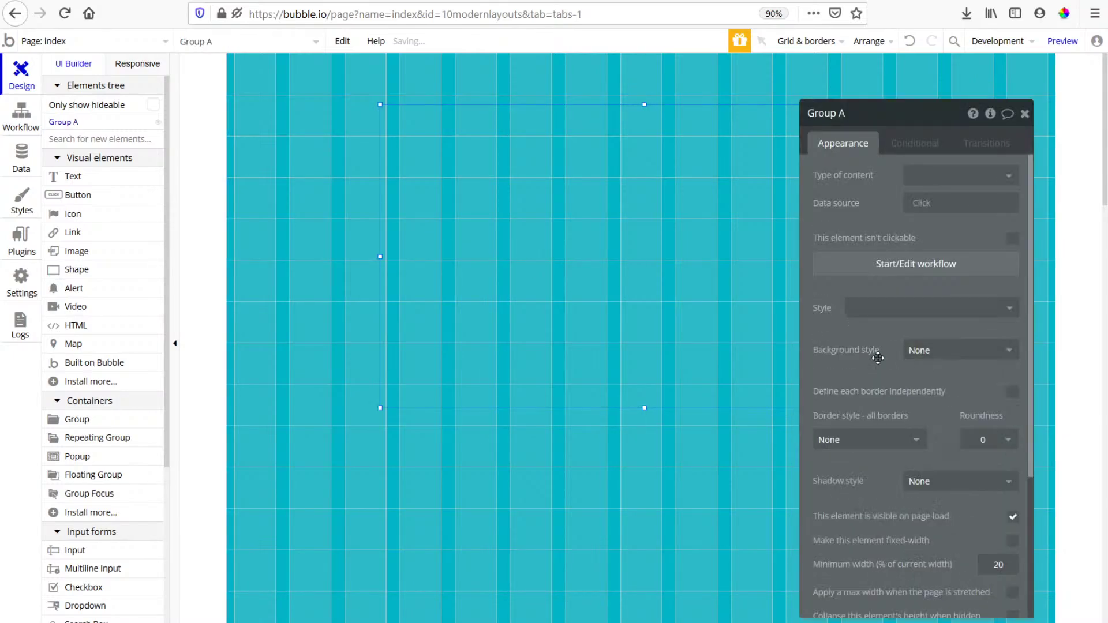
click(958, 350)
click(930, 388)
click(924, 377)
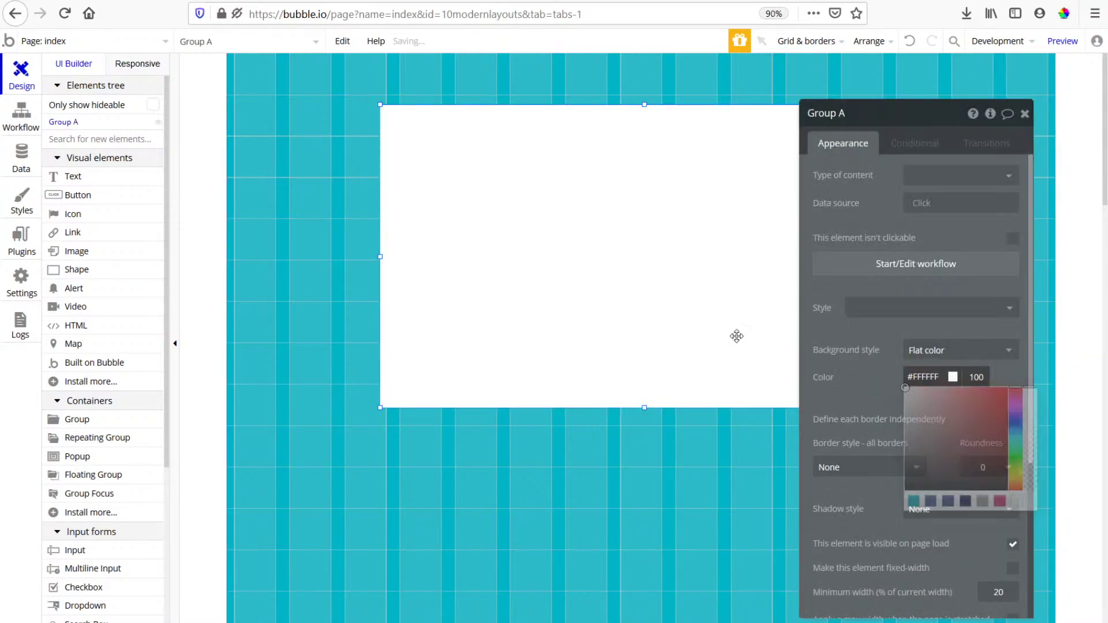
Center the white group horizontally on the page and make it fixed-width.
click(621, 283)
right_click(621, 283)
click(707, 547)
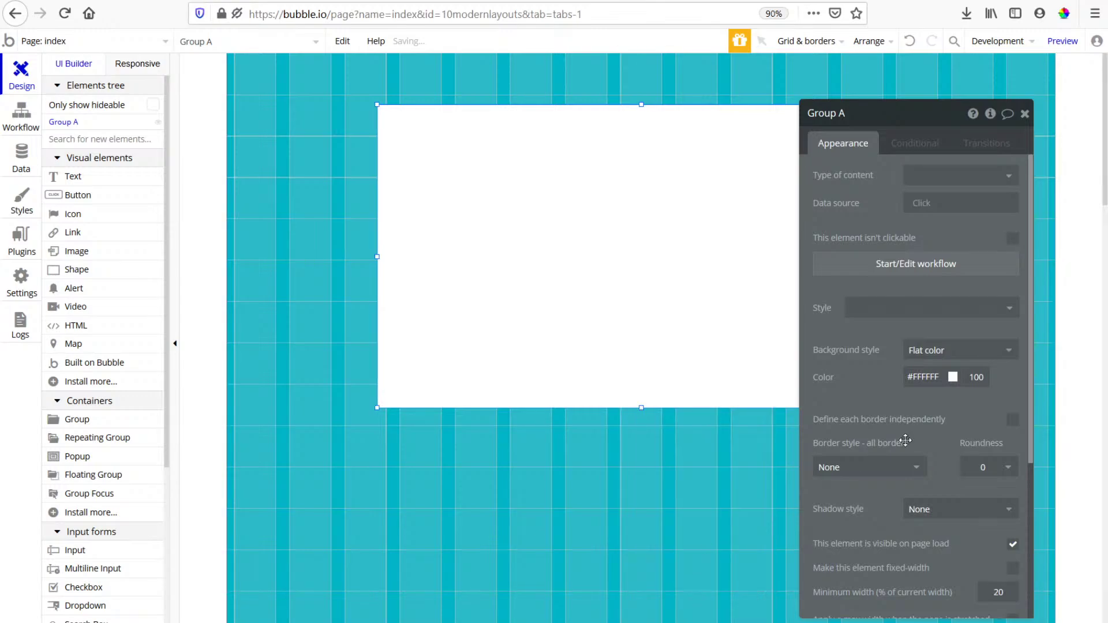
scroll(1008, 417, down, 3)
click(1011, 397)
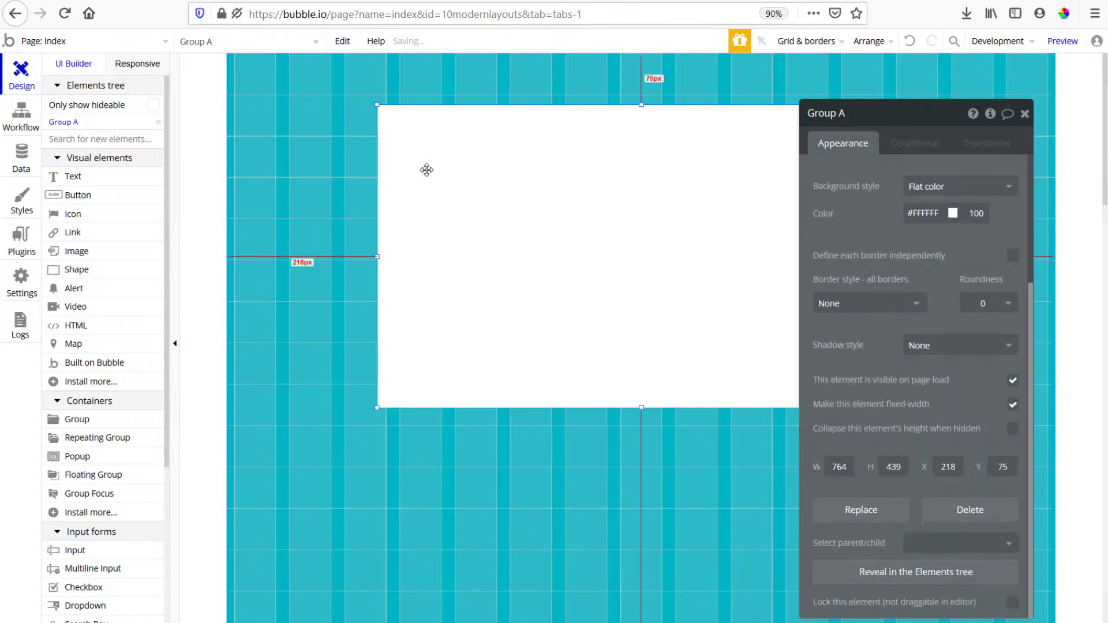
Preview the page in responsive design mode at about 1258 × 649 and compare it with the article's Super Centered example.
click(1064, 41)
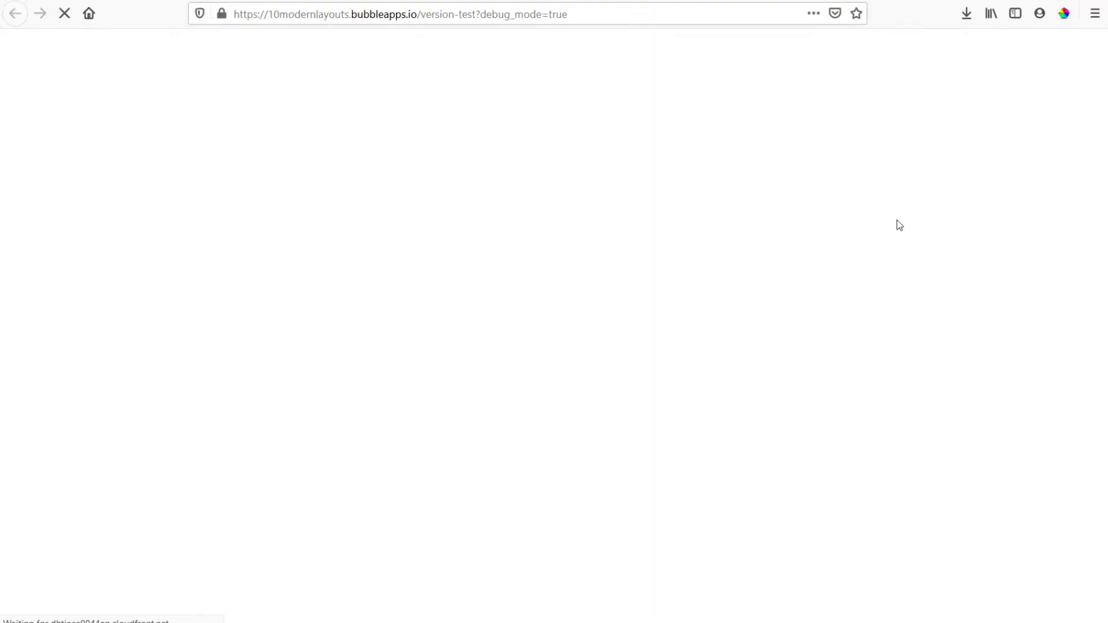
key(ctrl+shift+m)
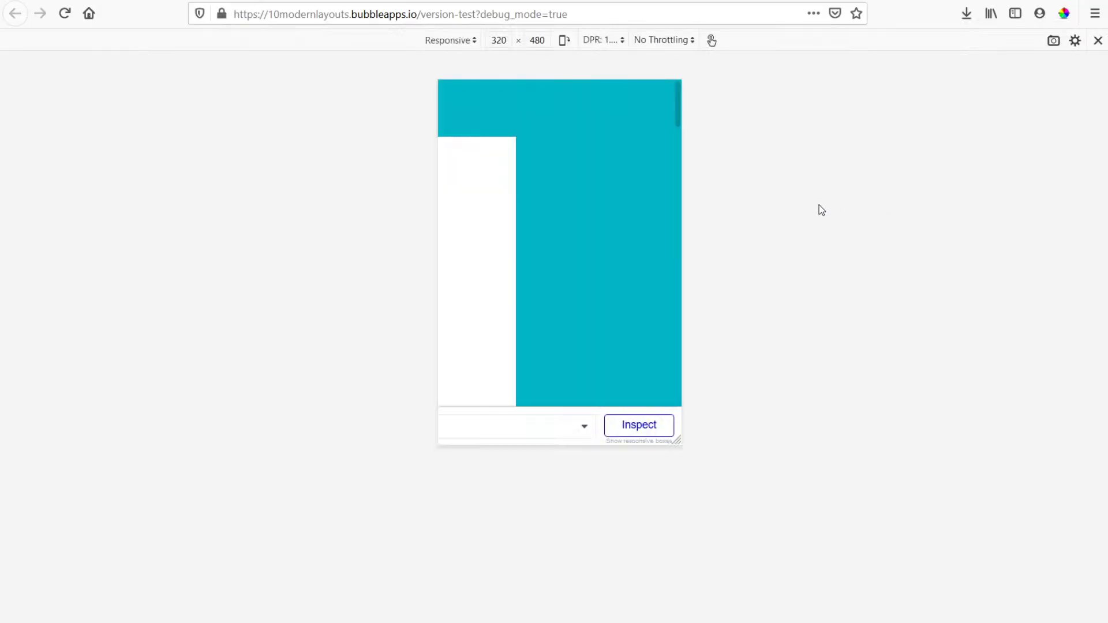
drag(692, 247, 1040, 382)
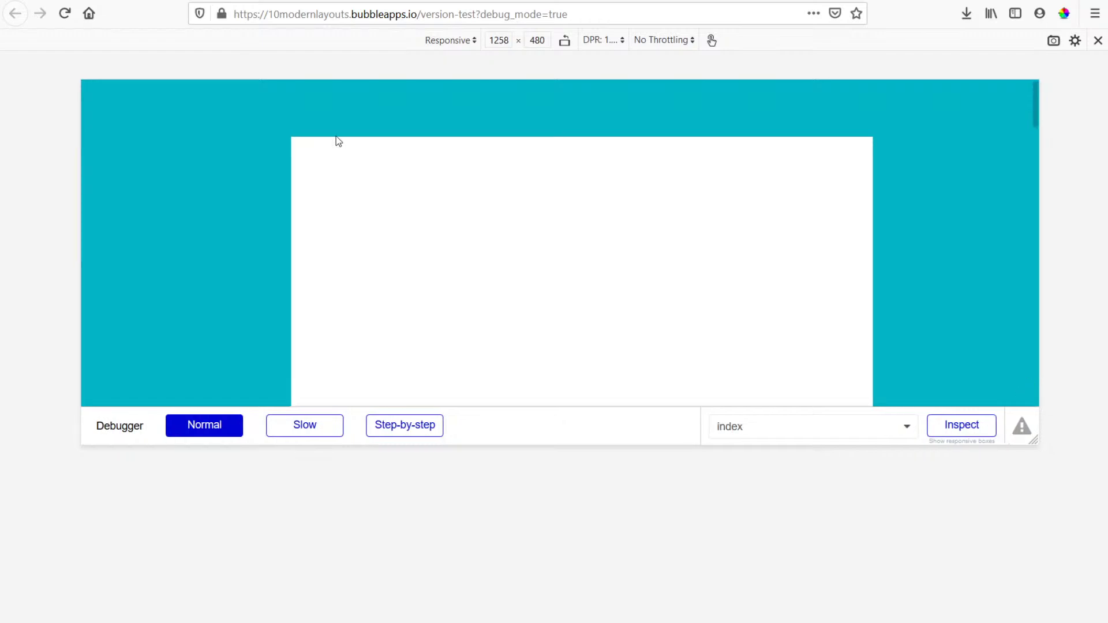
drag(685, 446, 690, 573)
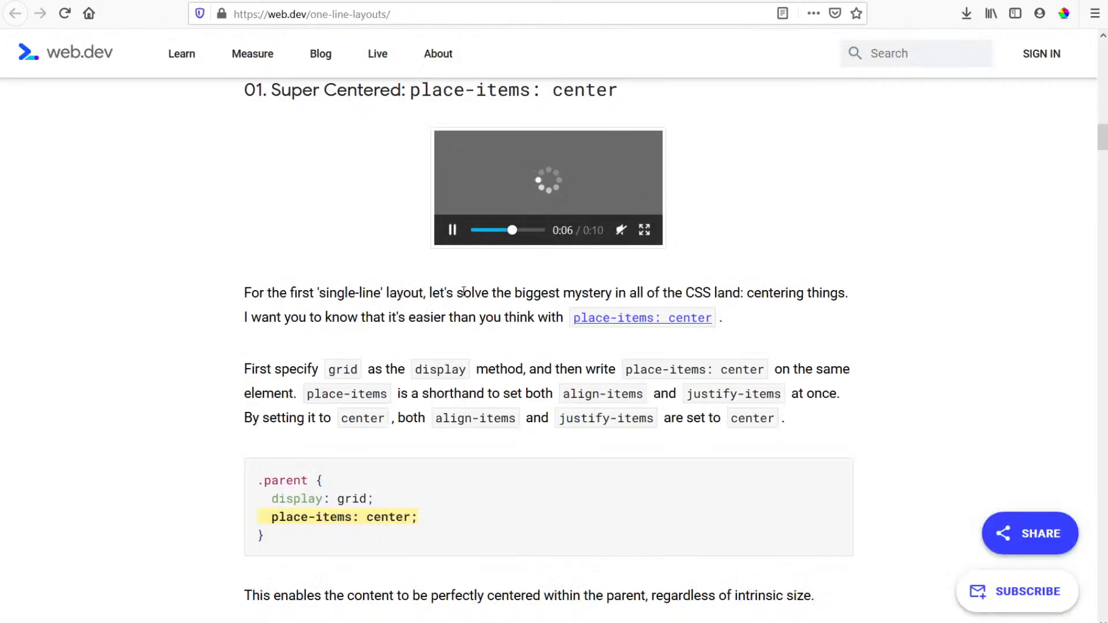
scroll(399, 347, up, 3)
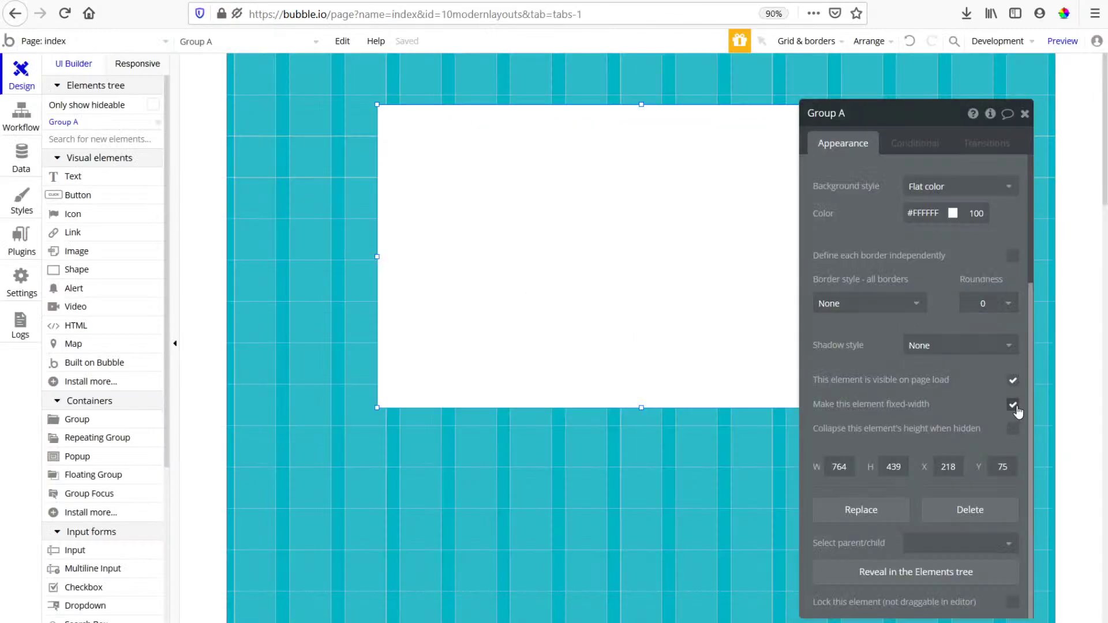
Turn off the group's fixed-width setting and center it horizontally on the page again.
click(1014, 405)
right_click(656, 321)
click(733, 552)
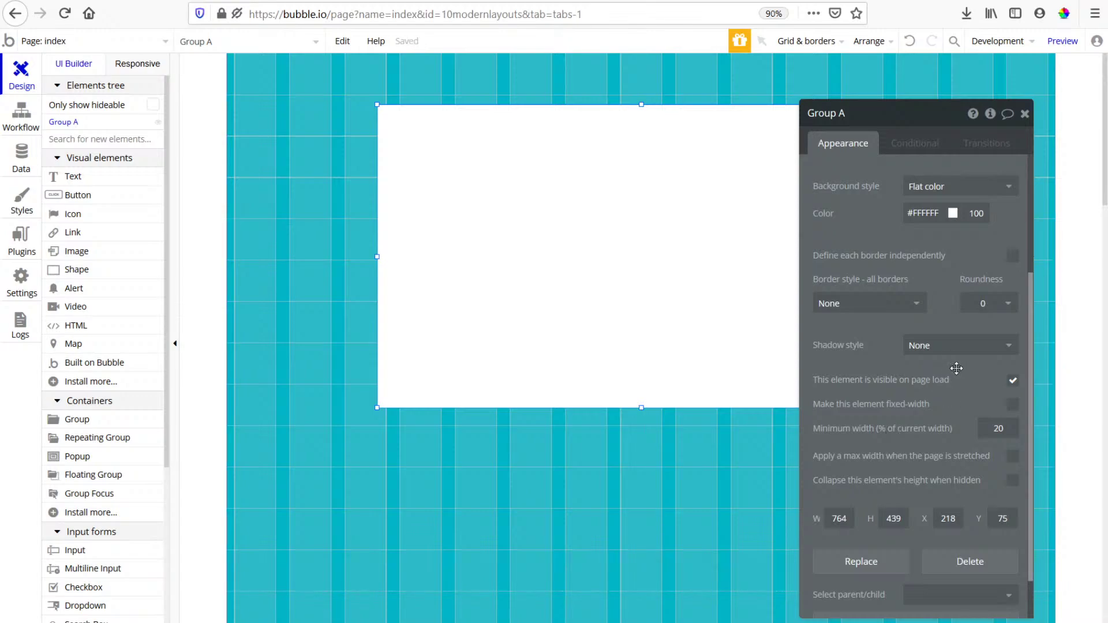
right_click(607, 318)
click(698, 550)
Check the group's behavior in the responsive view and in the refreshed preview while changing the viewport width.
click(138, 64)
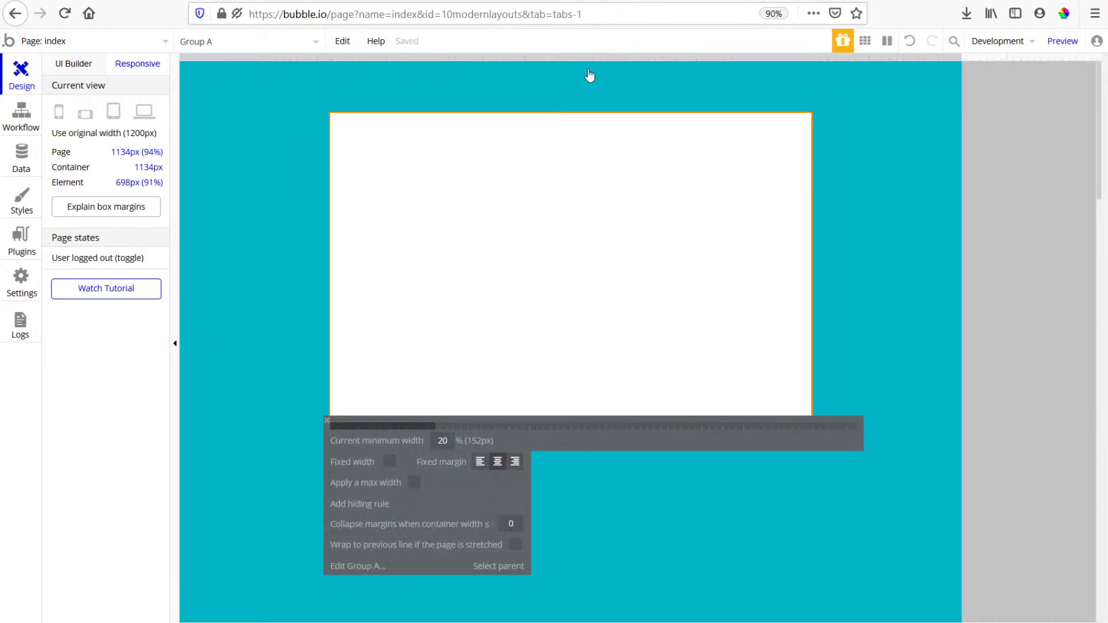
click(579, 0)
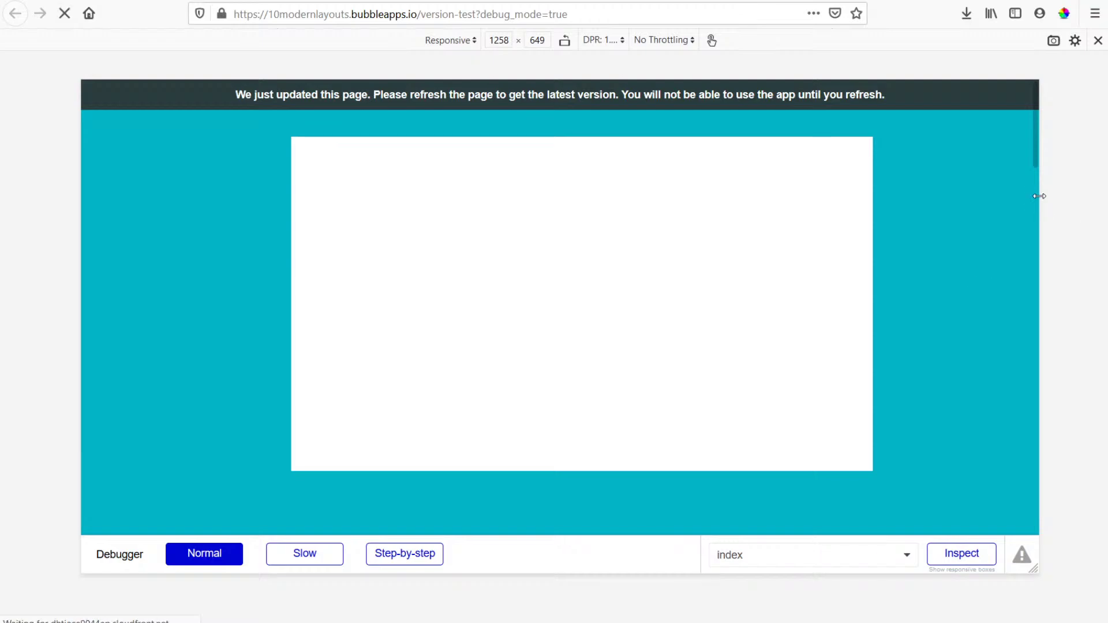
drag(1039, 196, 936, 383)
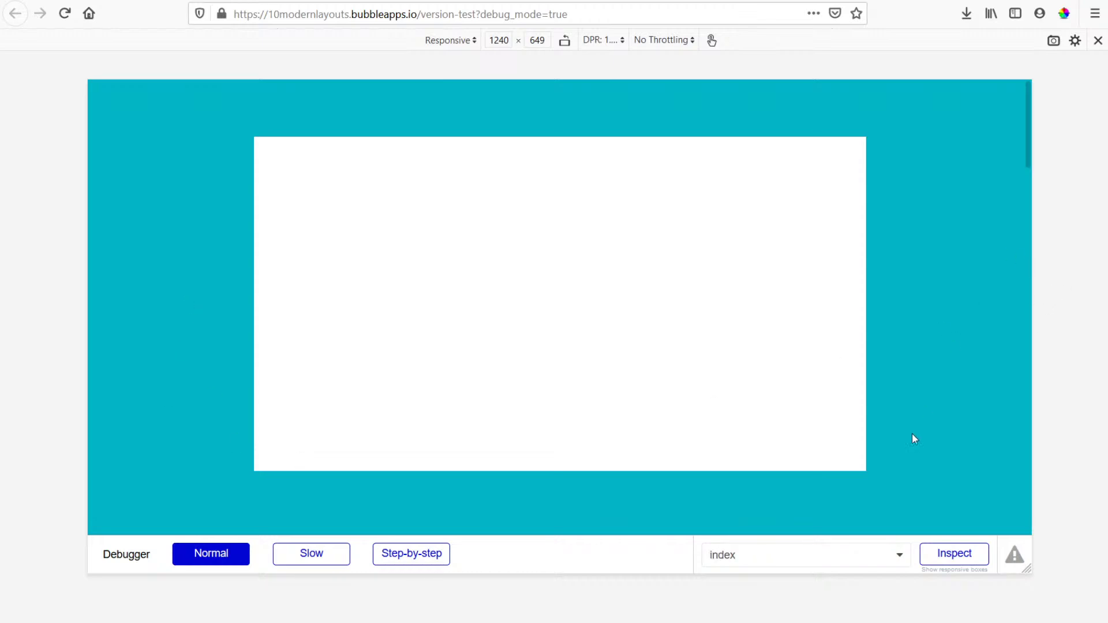
Narrow the preview viewport to about 552 px, widen it to about 946 px, and inspect the white group's HTML element beside the preview.
drag(1032, 278, 770, 390)
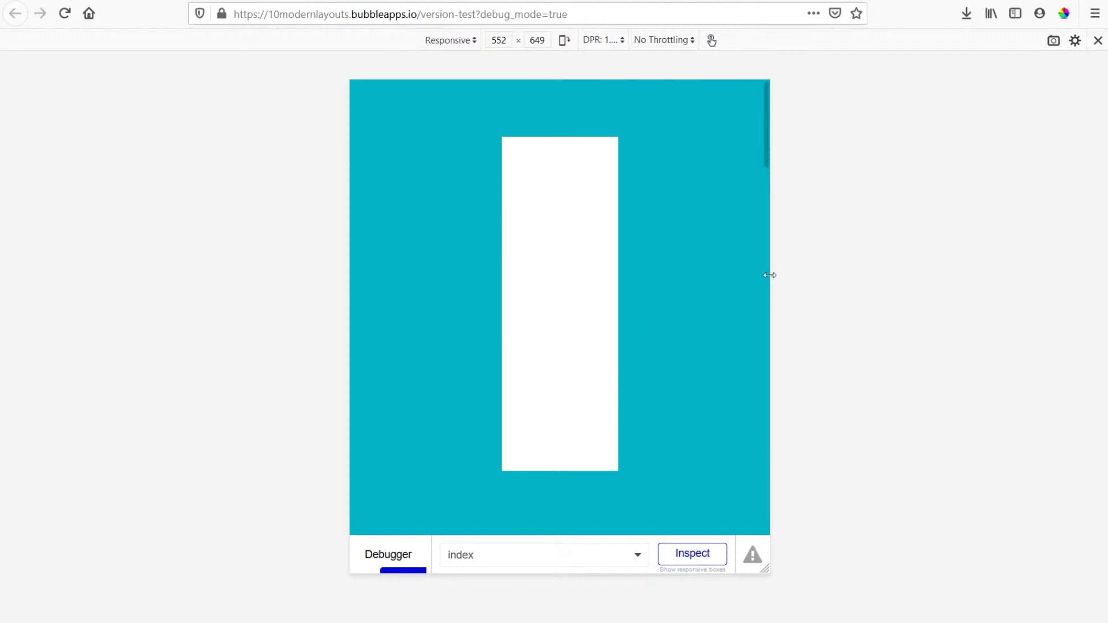
drag(770, 275, 920, 375)
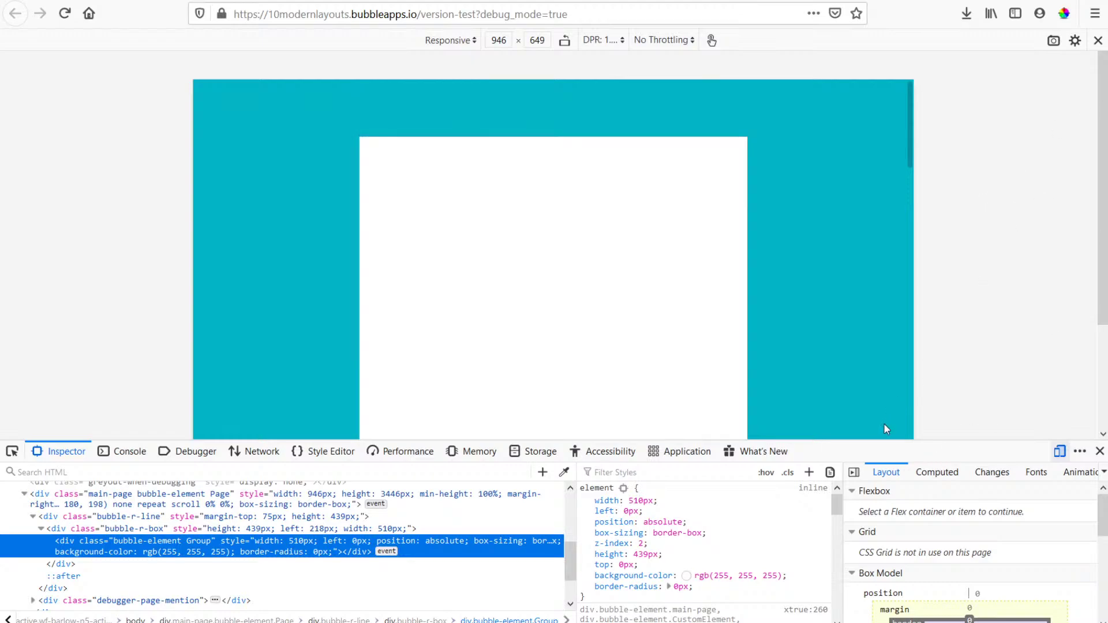
scroll(583, 264, down, 2)
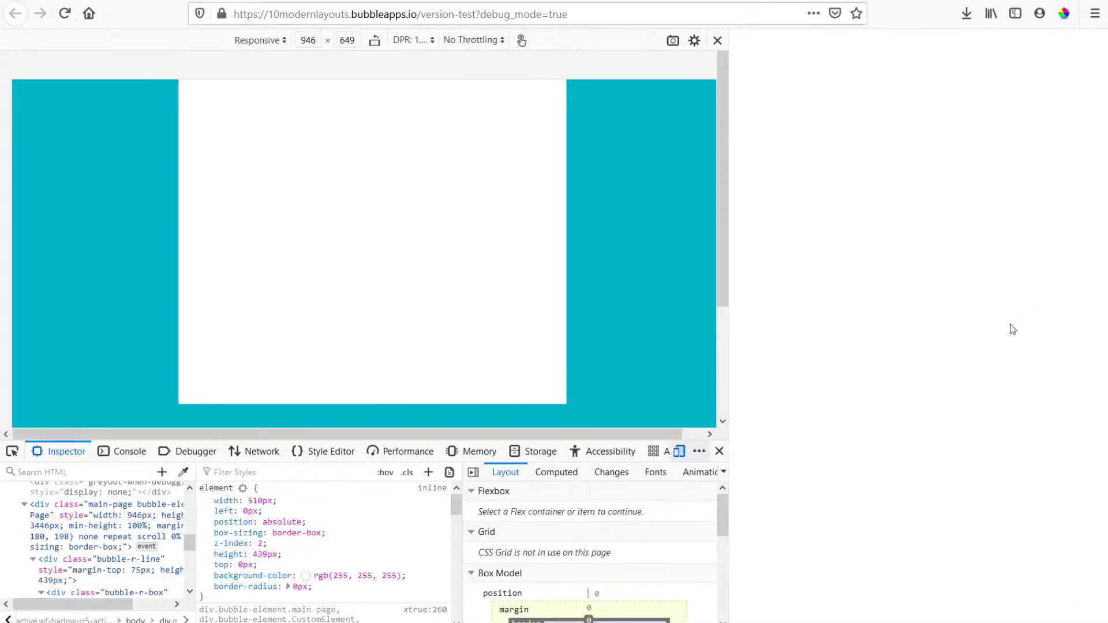
scroll(575, 424, up, 2)
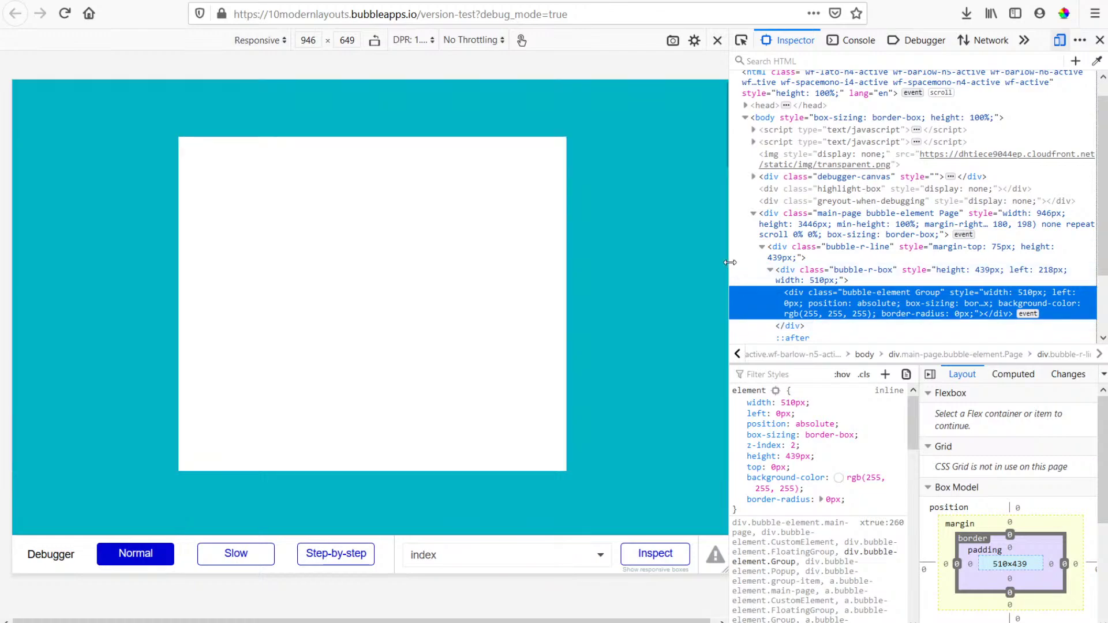
Vary the preview viewport between about 408 and 1006 px wide while observing the group's inline width and left values.
drag(730, 267, 735, 302)
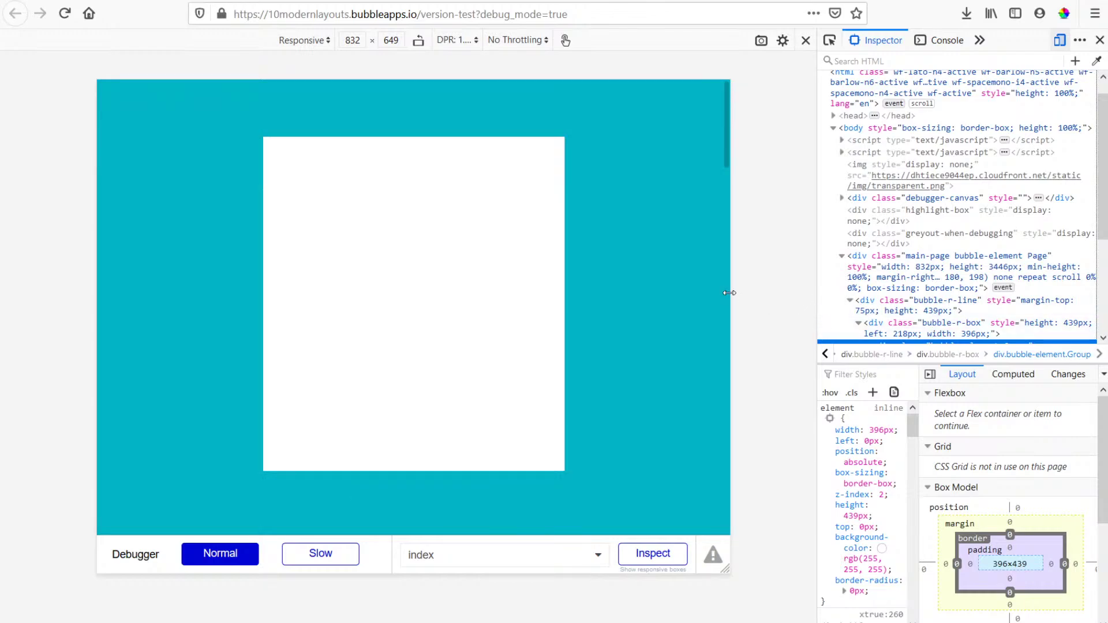
drag(730, 293, 569, 497)
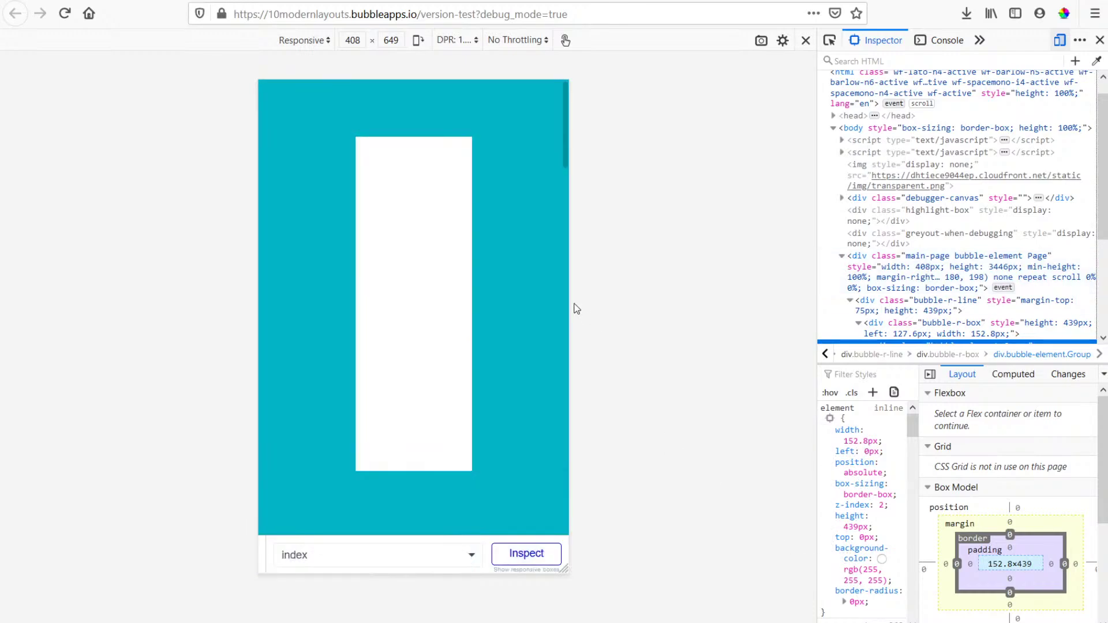
drag(569, 221, 801, 406)
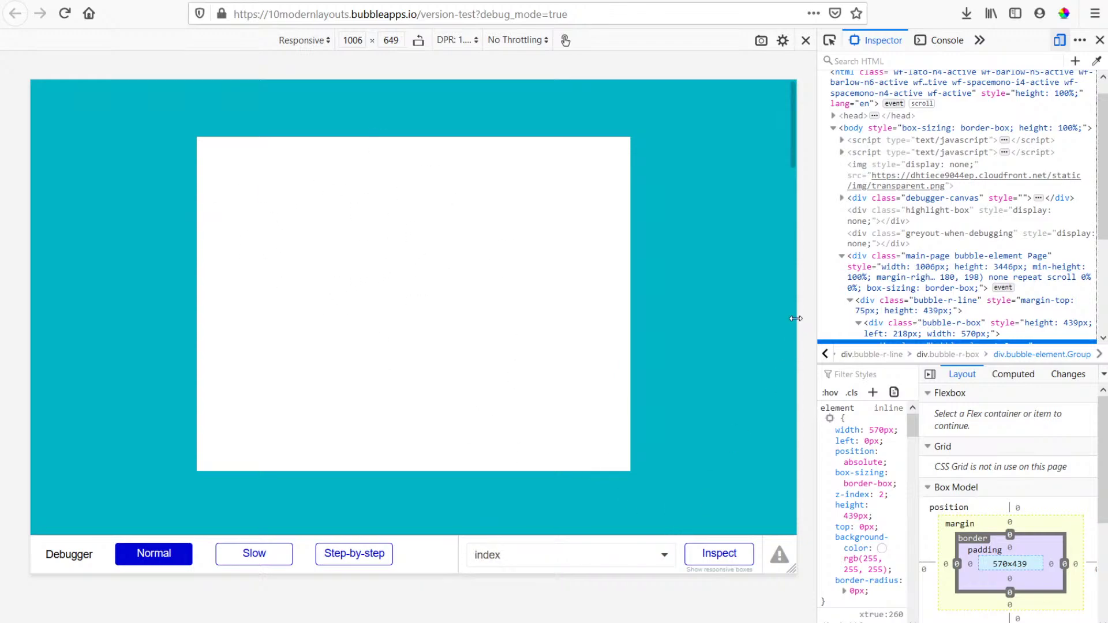
drag(796, 319, 765, 335)
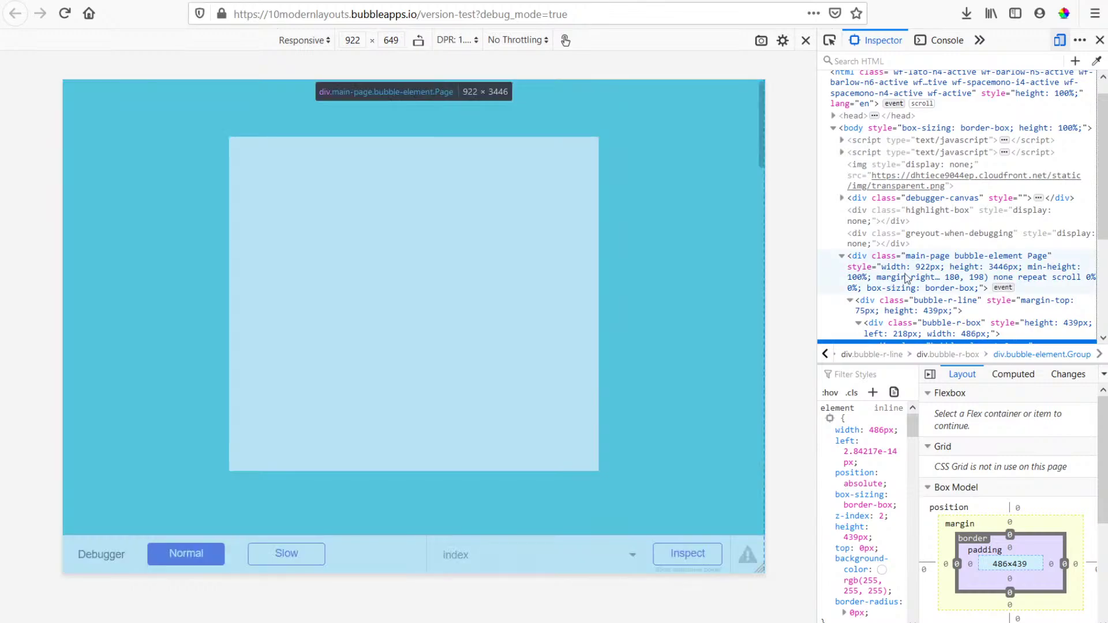
Examine the HTML and styles of the main page, bubble-r-line, bubble-r-box and nested Group elements.
click(911, 277)
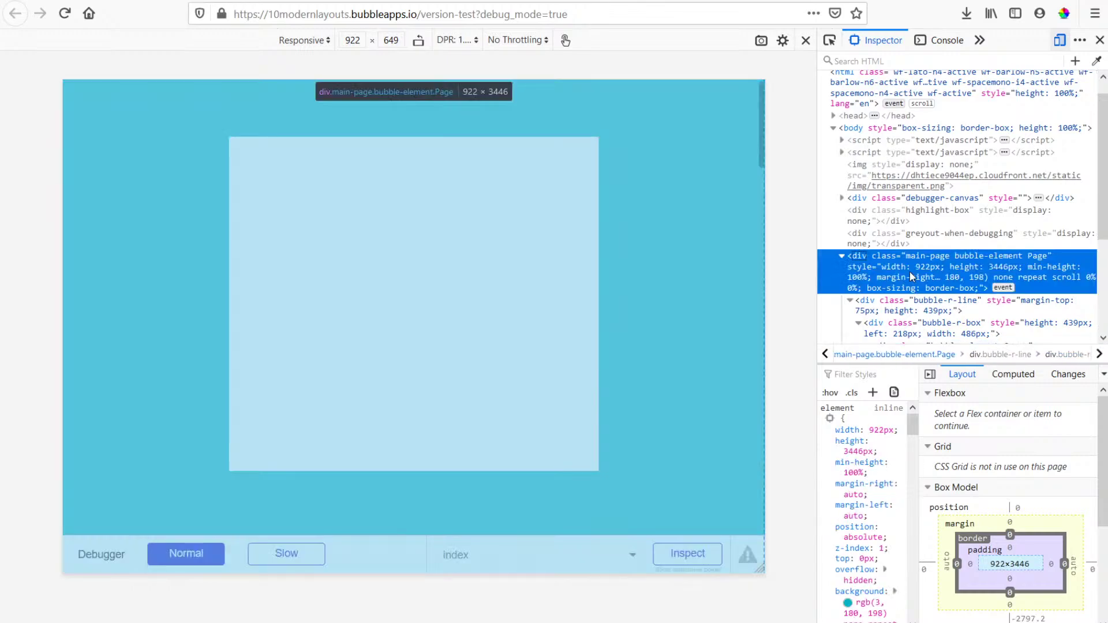
click(935, 306)
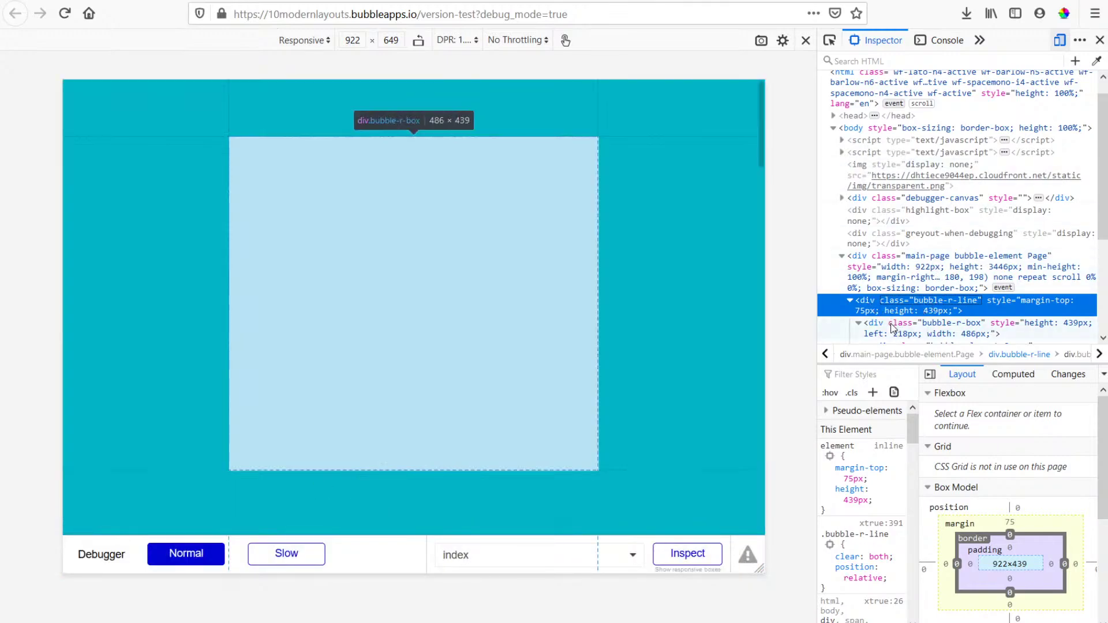
click(892, 328)
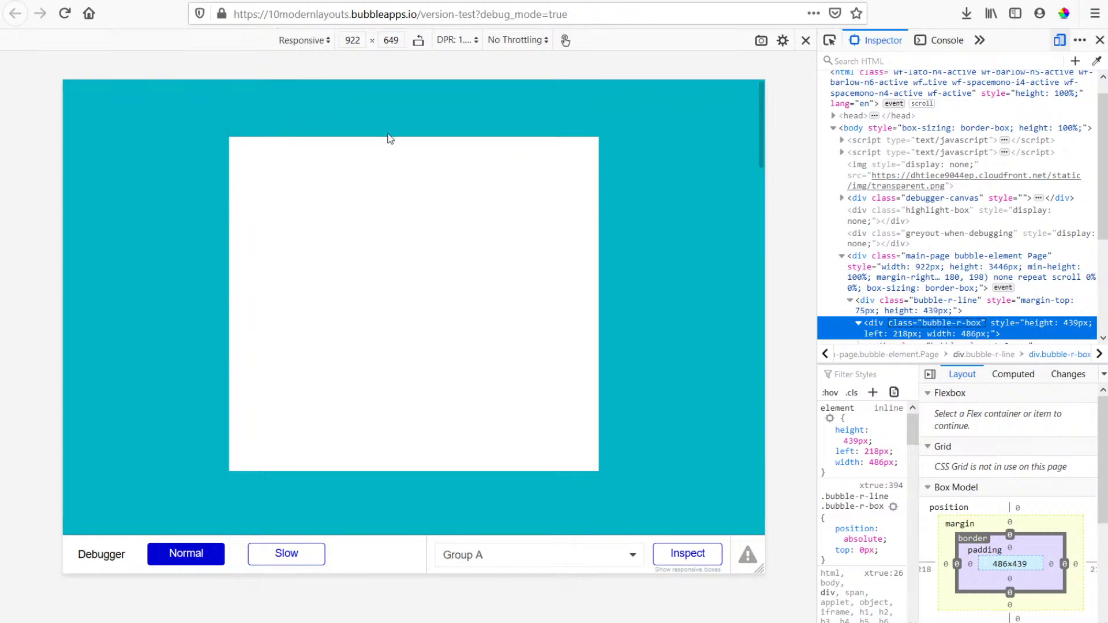
scroll(923, 341, down, 2)
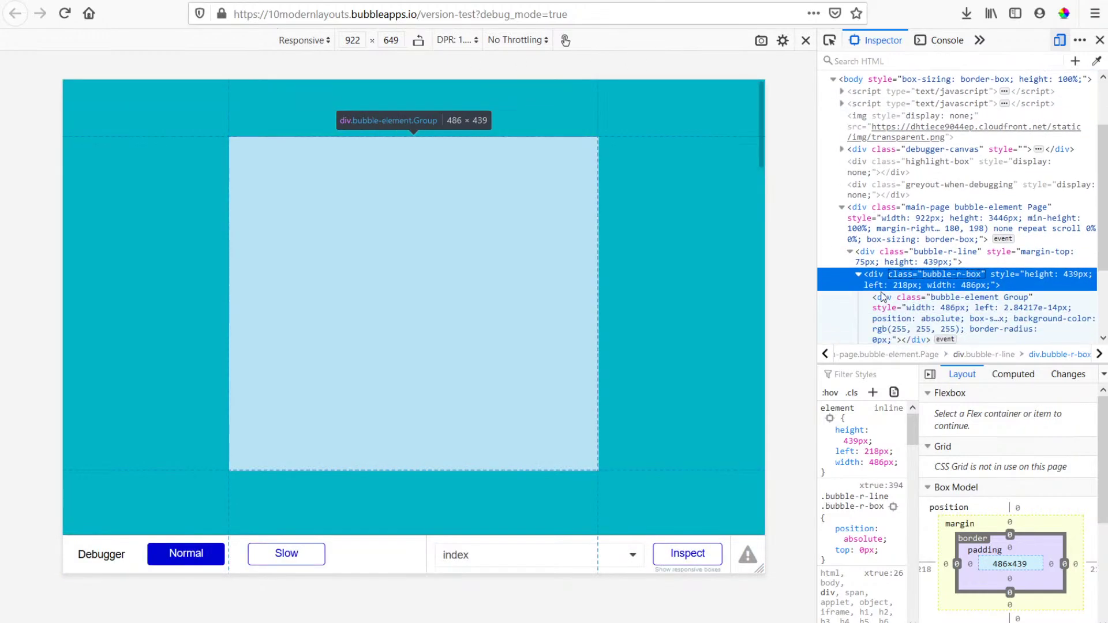
click(911, 292)
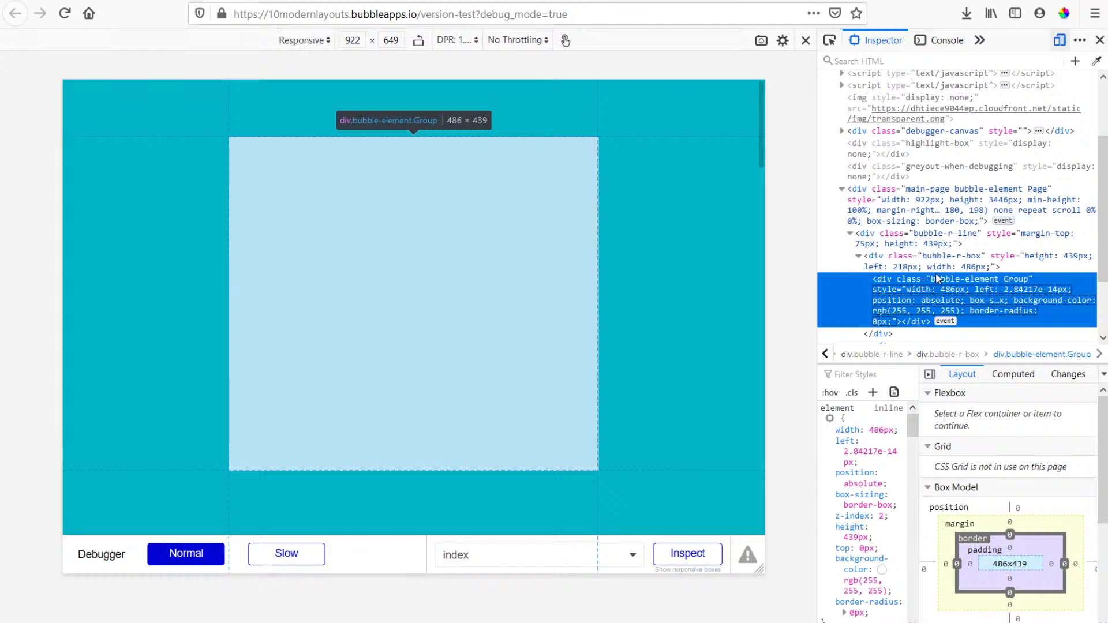
click(920, 263)
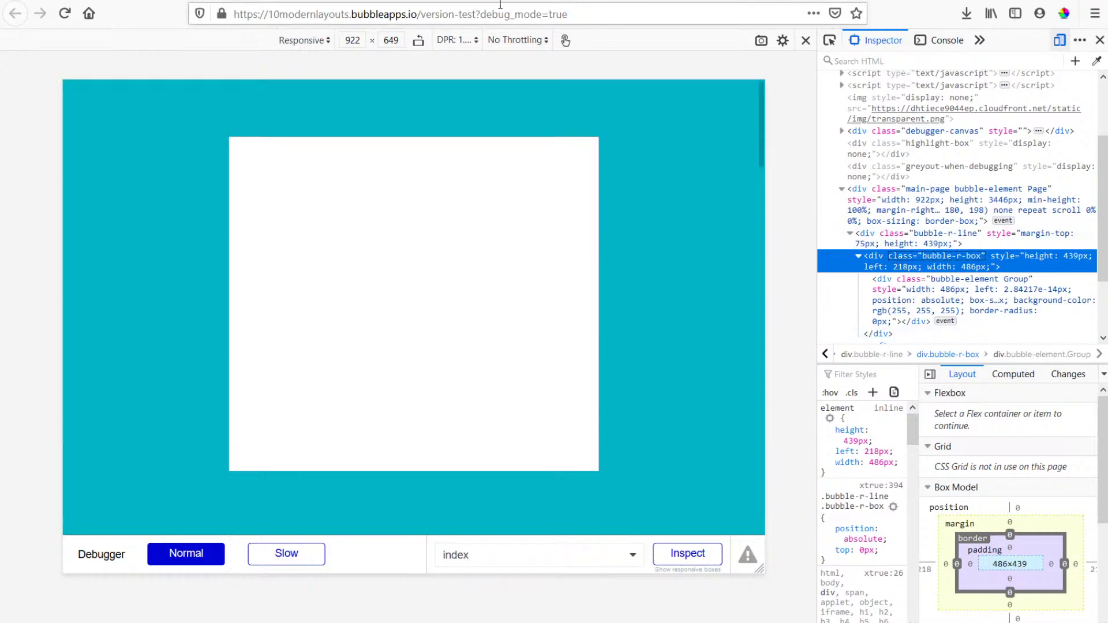
Replace the white group in the Bubble editor with a popup about 558 × 497, and refresh the preview.
click(406, 1)
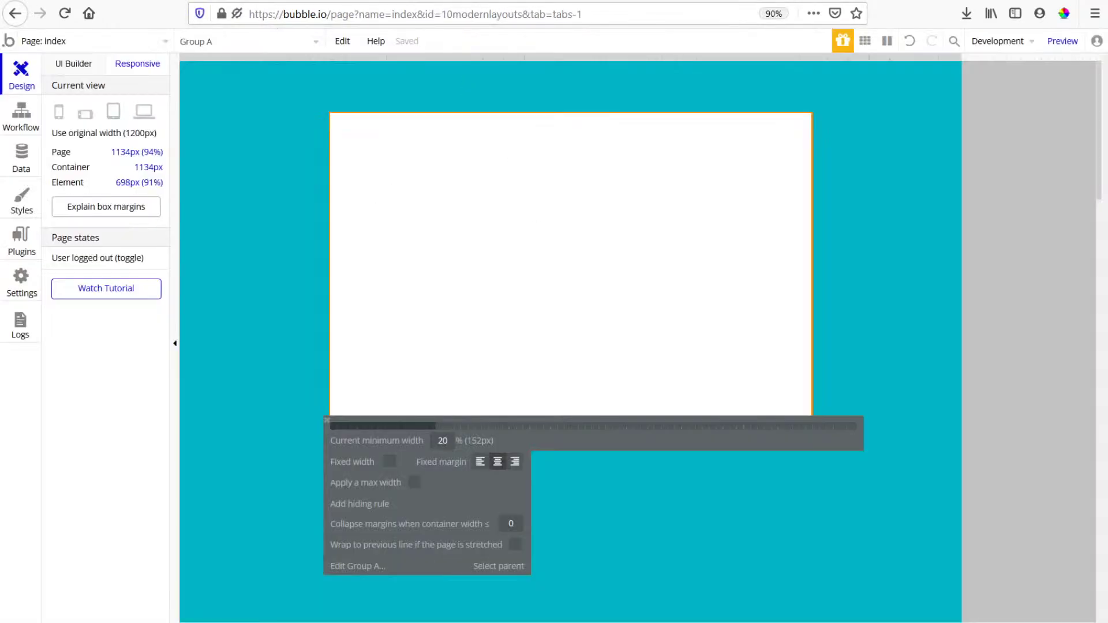
click(62, 66)
key(Delete)
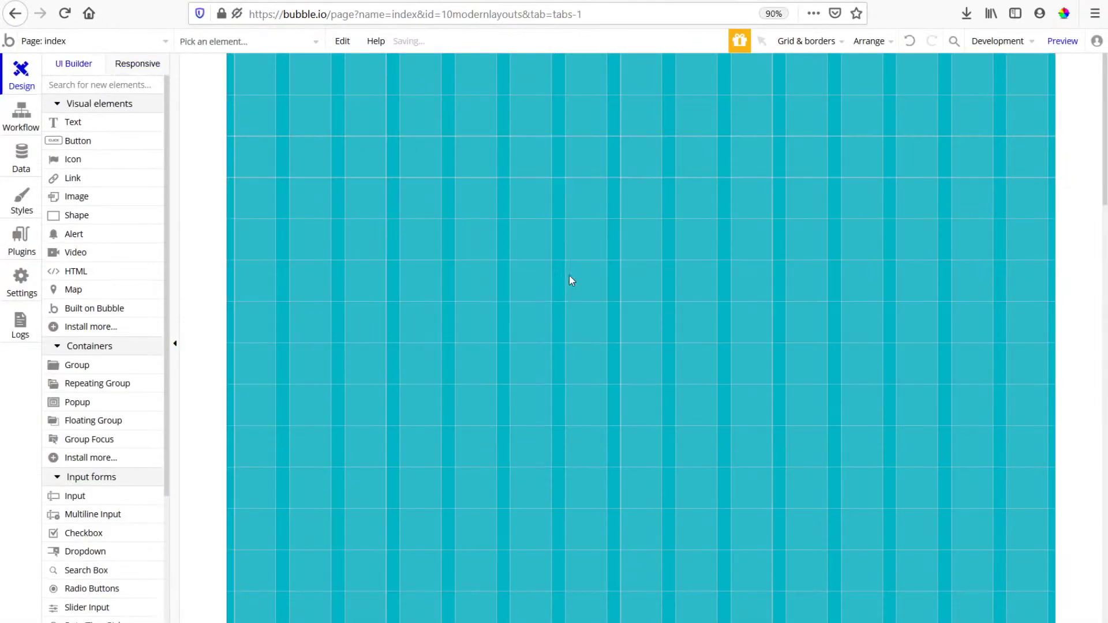
click(67, 83)
text(pop)
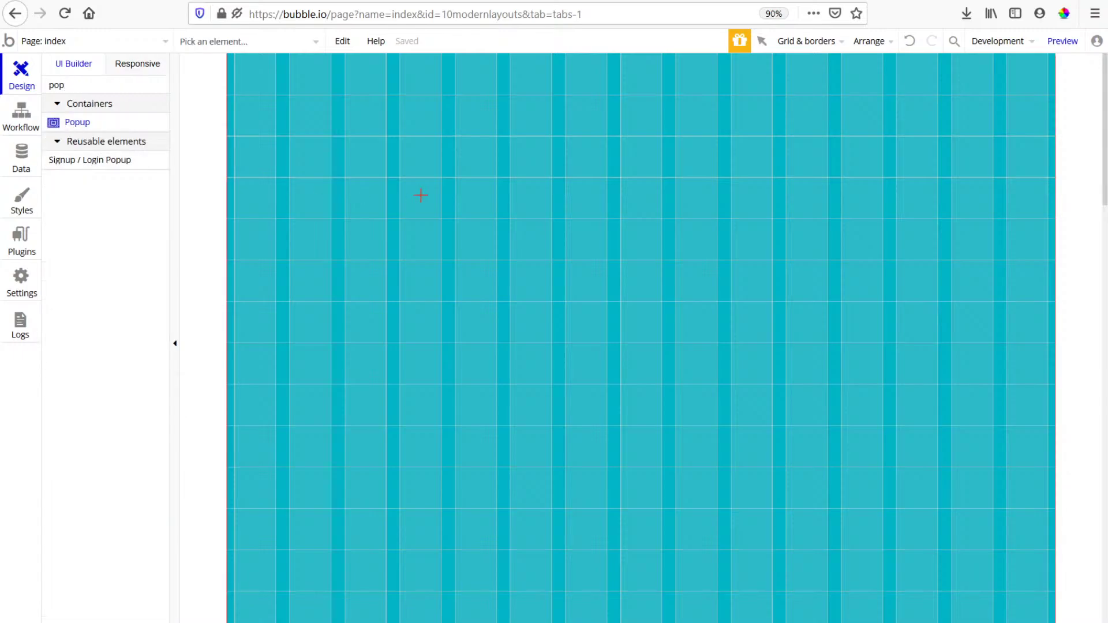
drag(468, 101, 860, 451)
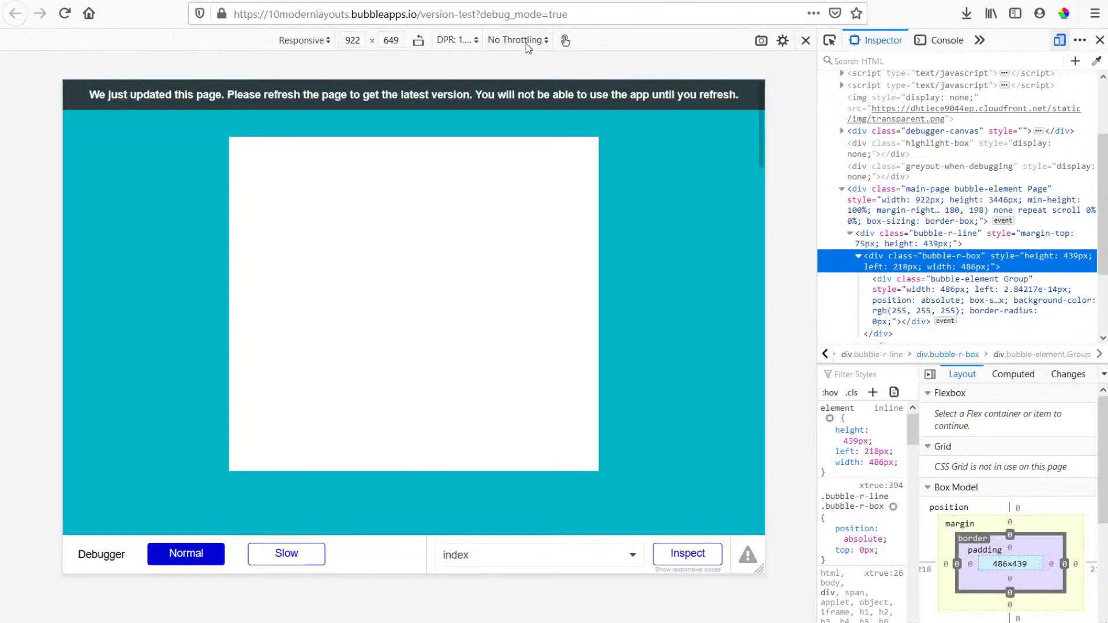
click(508, 96)
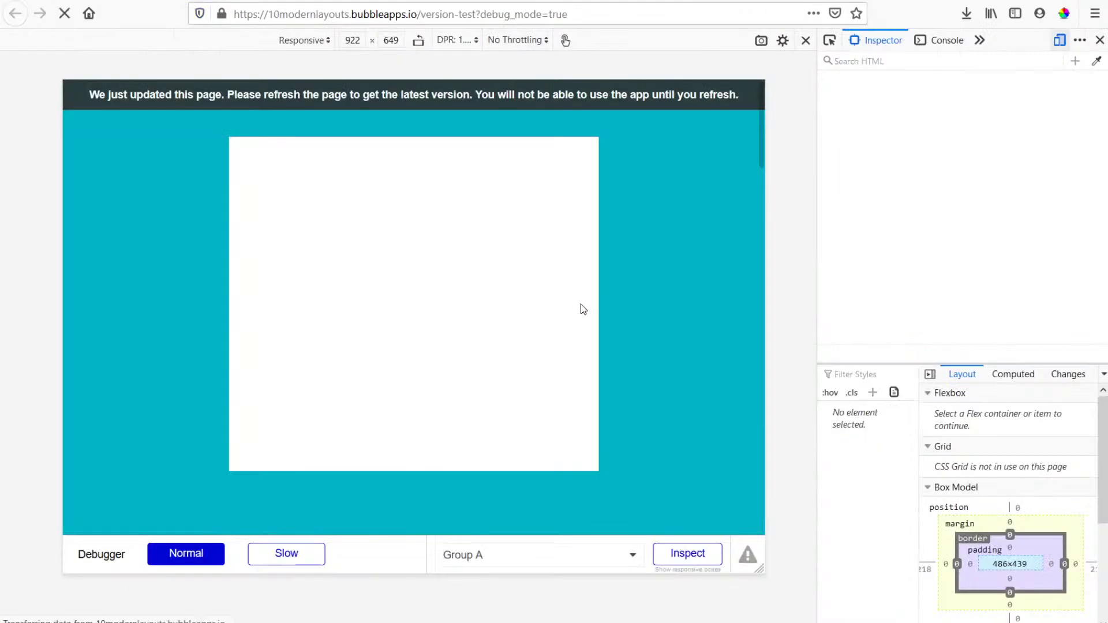
click(407, 1)
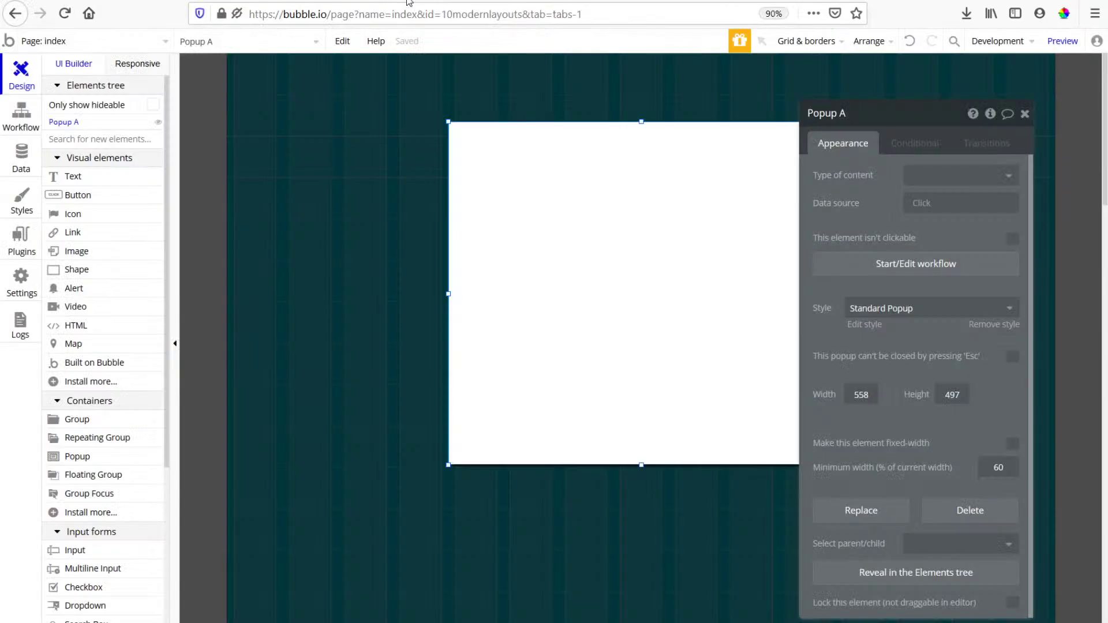
Place a button near the upper middle of the page and create a workflow for when it is clicked.
click(275, 220)
click(78, 195)
drag(549, 126, 684, 205)
click(890, 247)
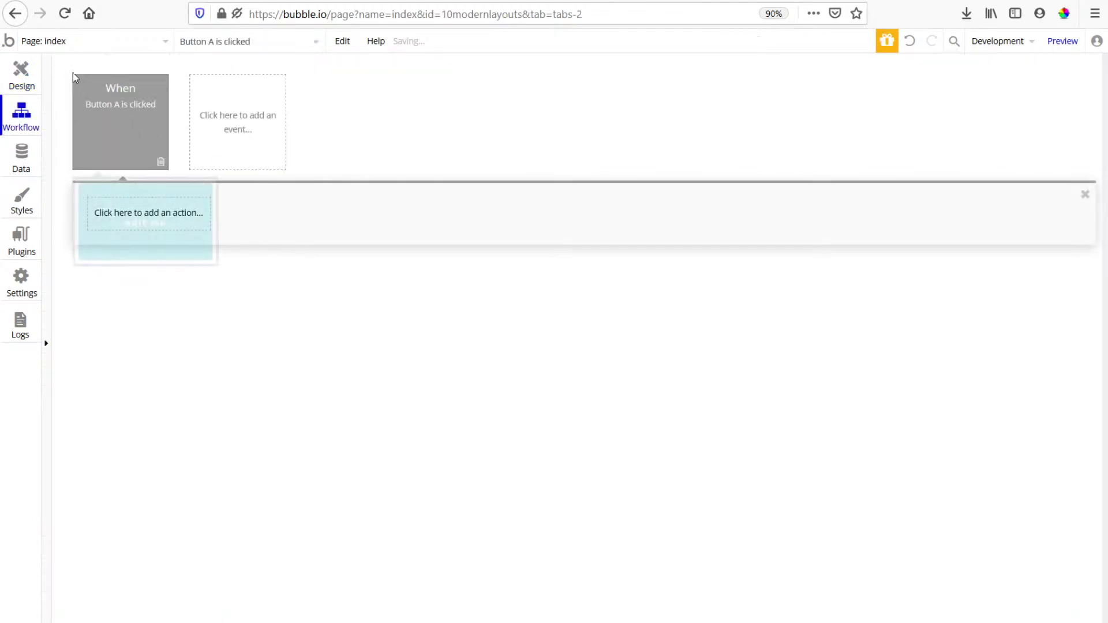
Add a "Do when condition is true" event that runs every time.
click(218, 139)
mouse_move(254, 279)
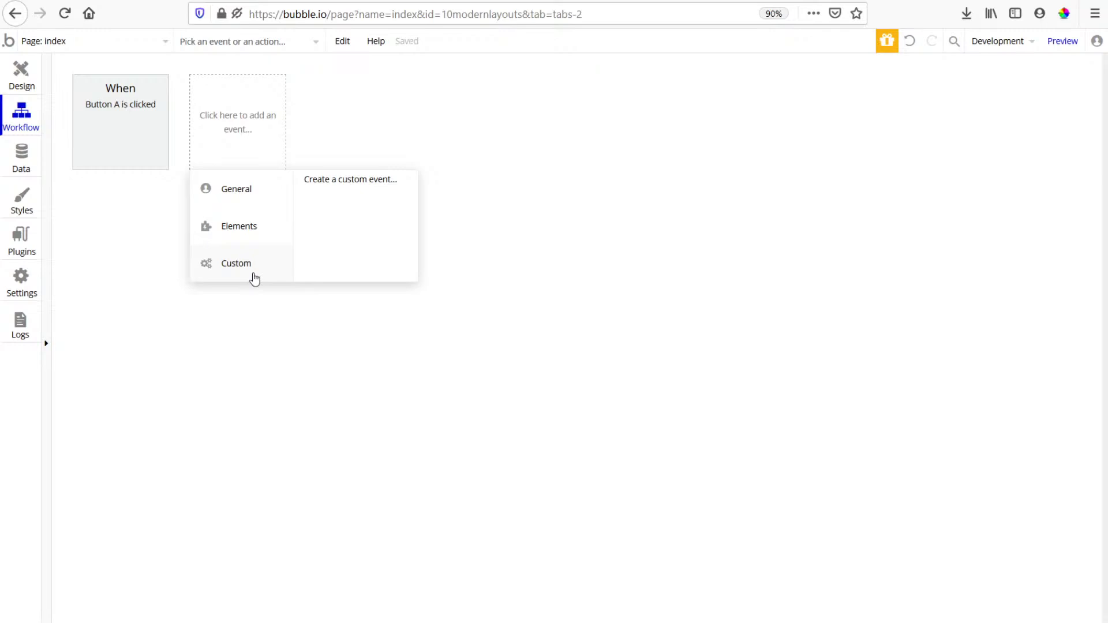
mouse_move(298, 224)
mouse_move(256, 177)
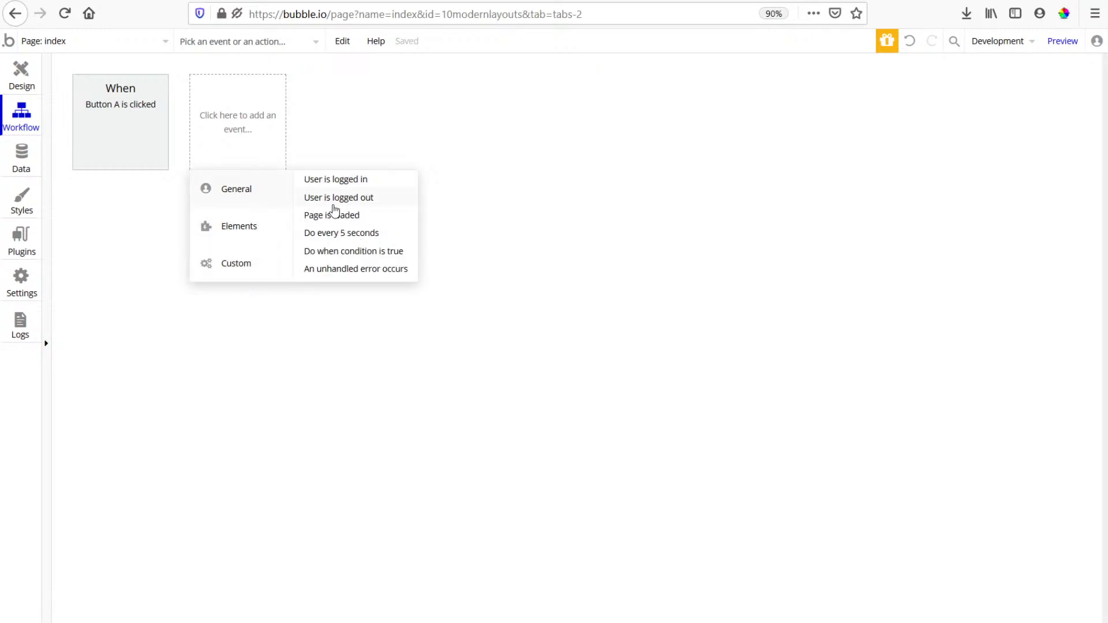
click(346, 250)
click(967, 149)
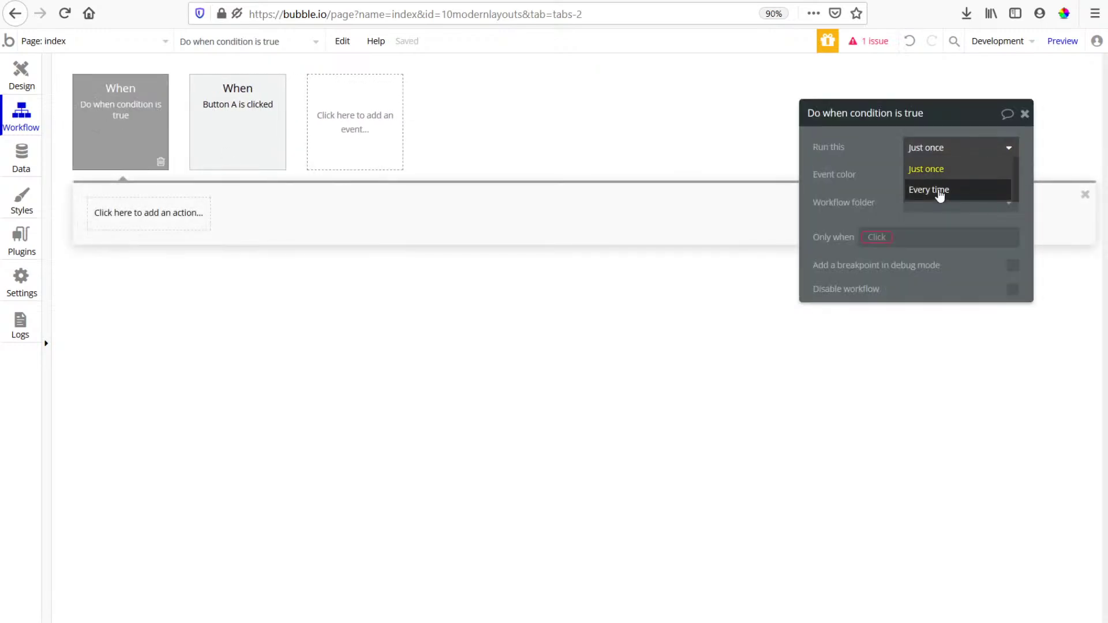
click(940, 191)
Set the event's condition to Page loaded (entire) is "yes".
click(877, 237)
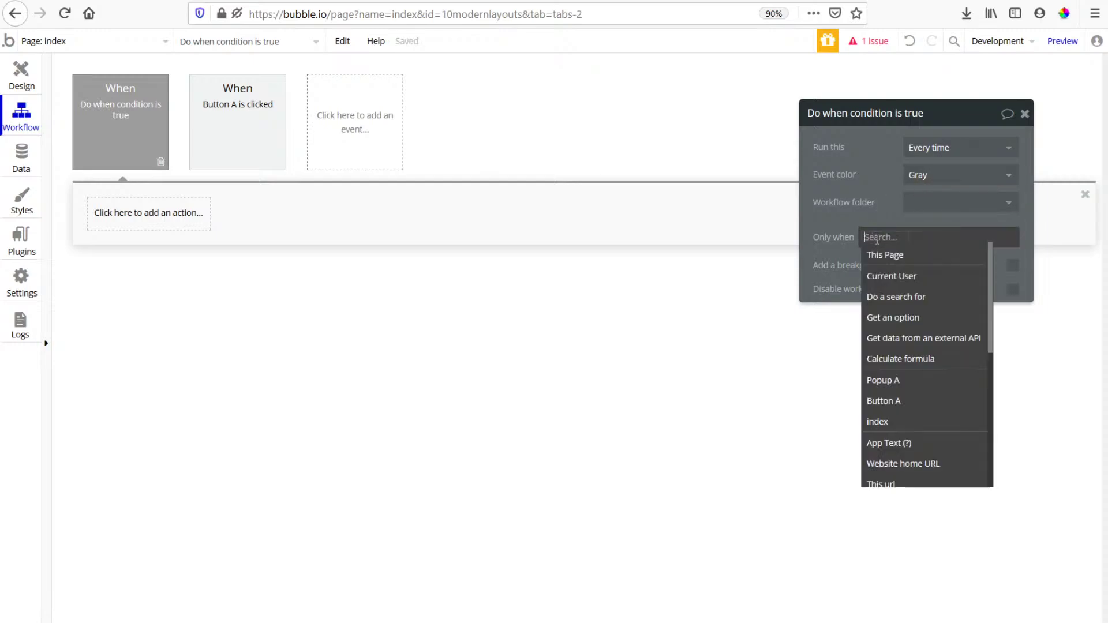
click(918, 255)
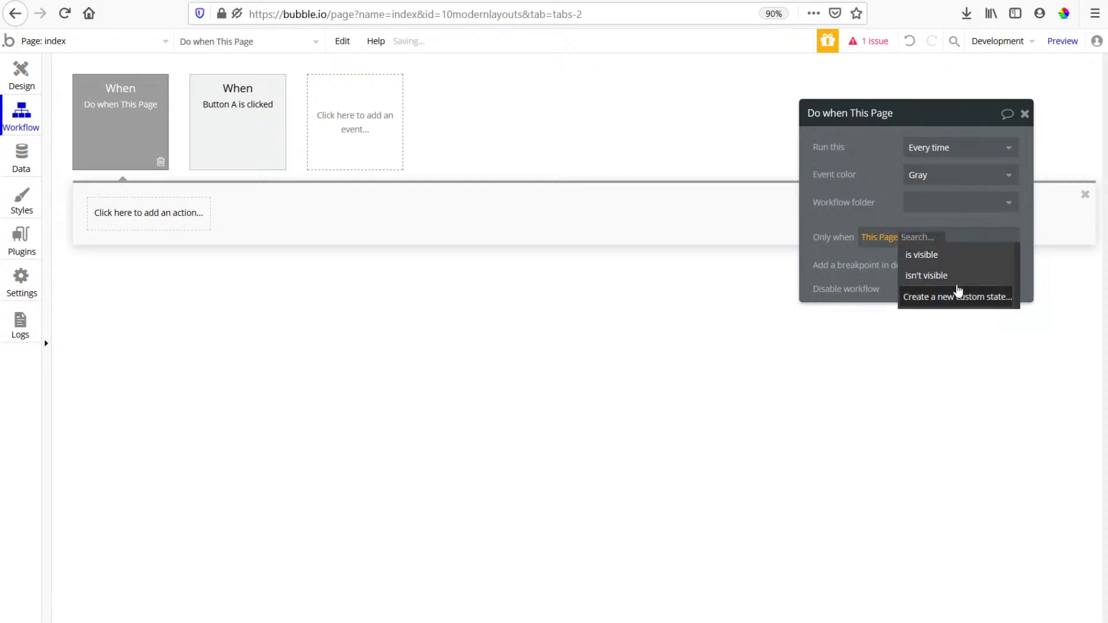
click(866, 226)
click(877, 233)
text(page)
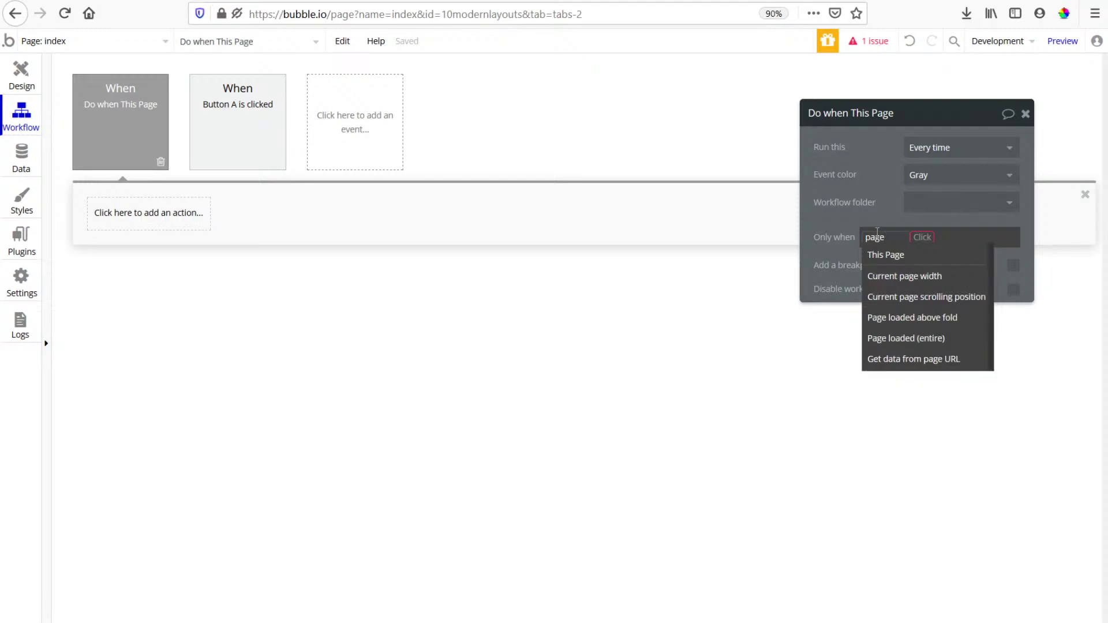
click(891, 339)
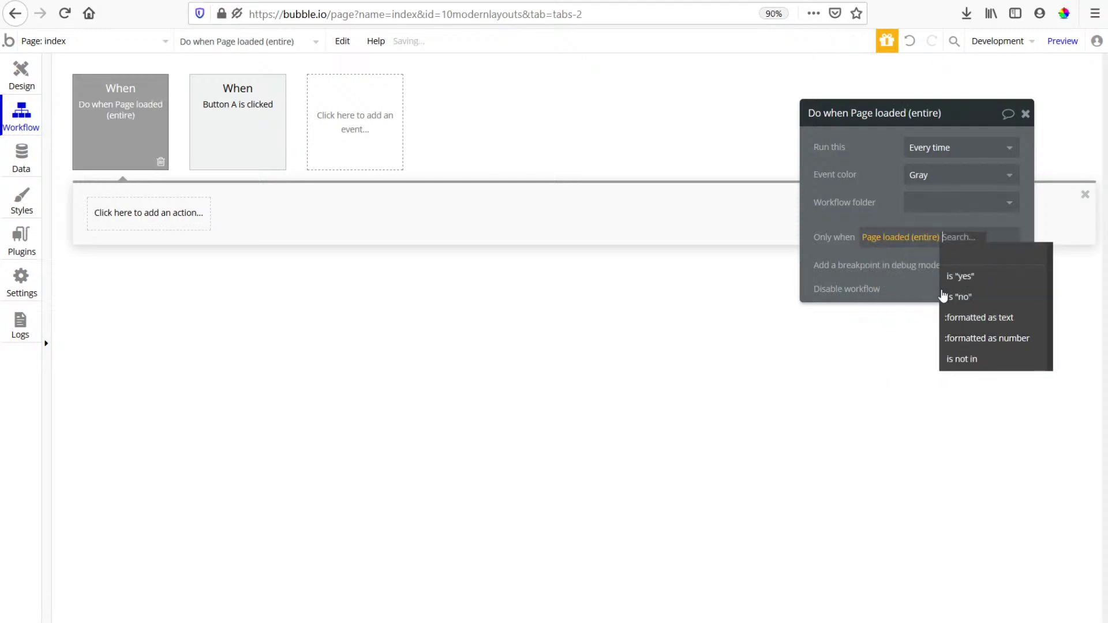
click(985, 283)
Add a Show action for Popup A to the page-loaded event.
click(117, 221)
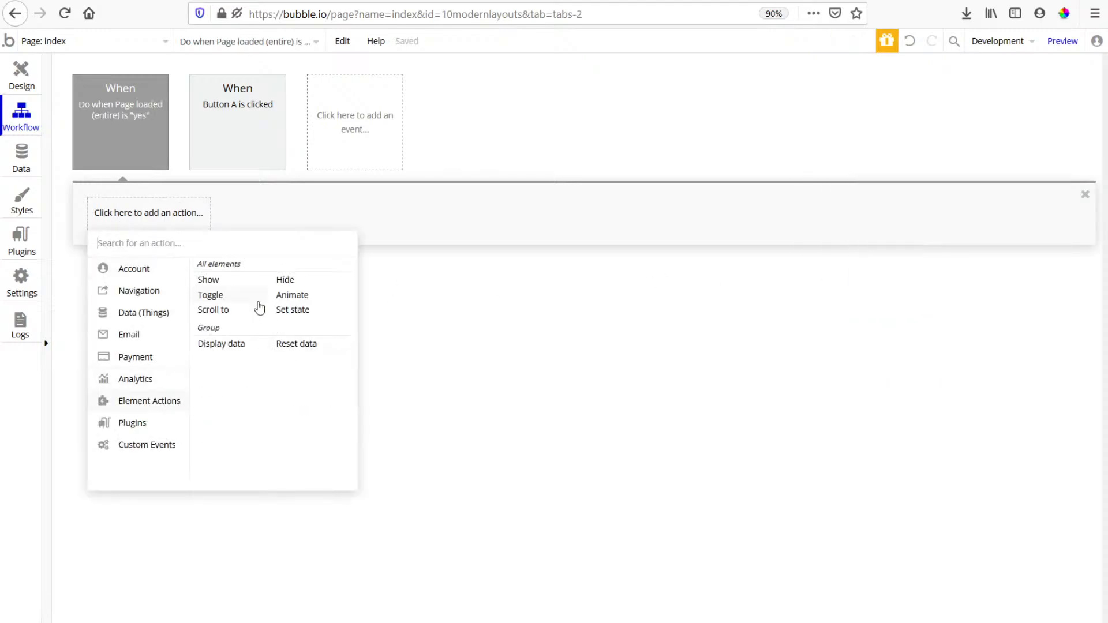
click(209, 281)
click(960, 146)
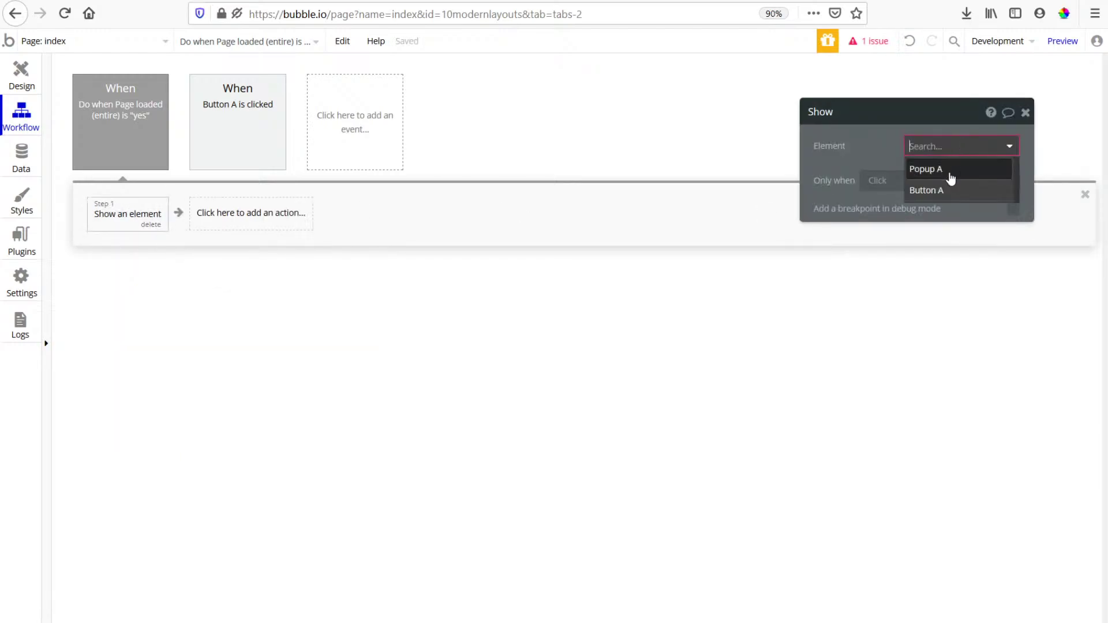
click(948, 170)
Preview the popup and check its centering while shrinking the viewport to about 322 × 430.
click(1058, 50)
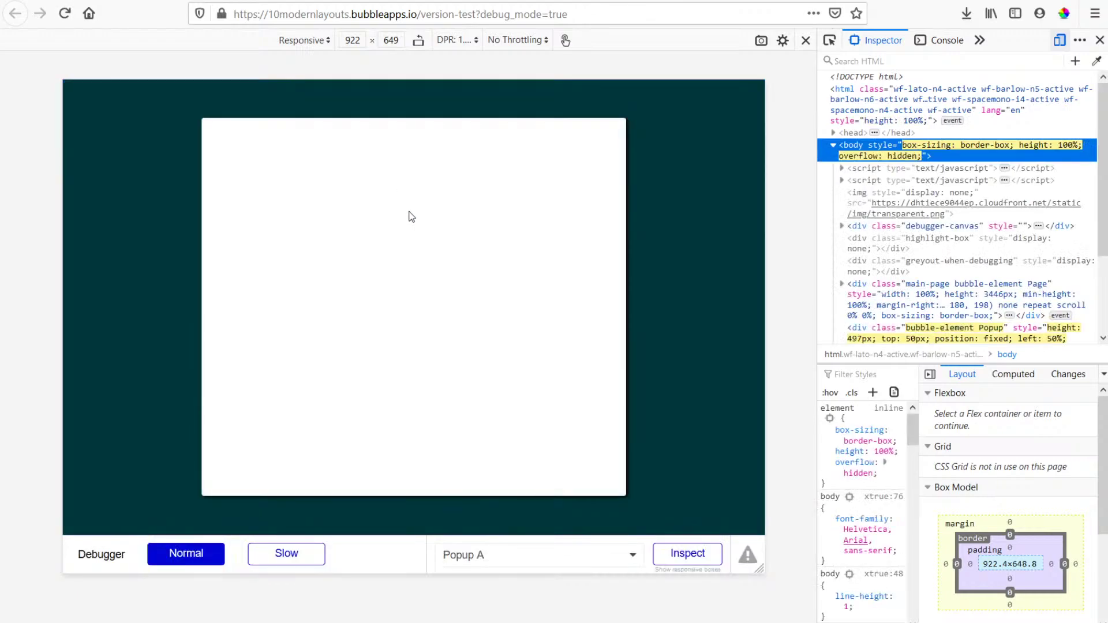
drag(756, 567, 533, 405)
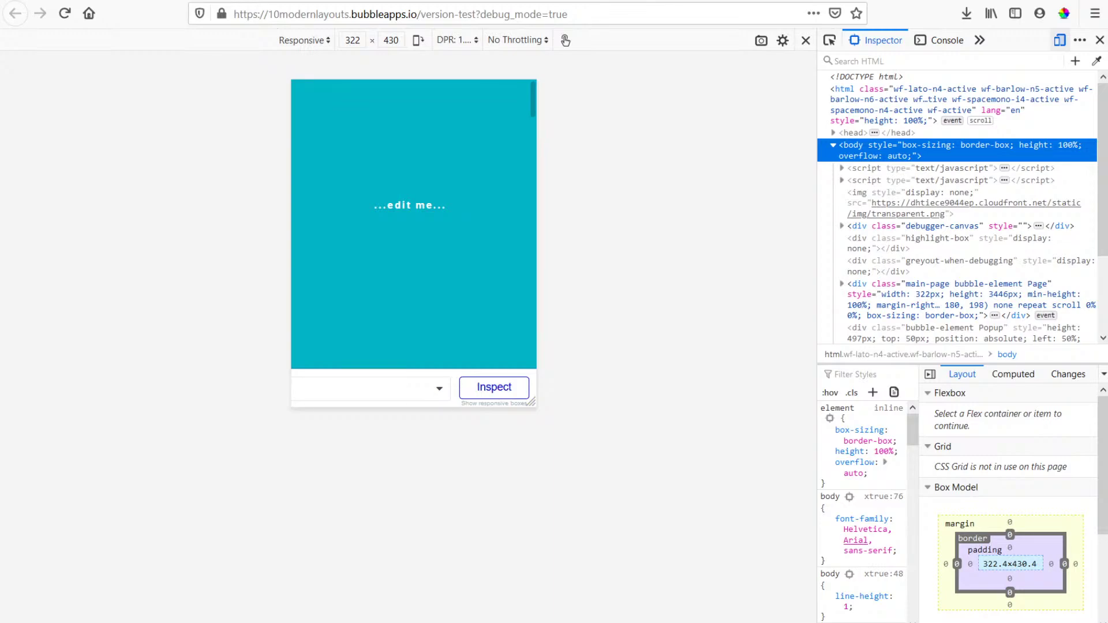
Return to the web.dev article and view section 02, The Deconstructed Pancake.
key(ctrl+shift+Tab)
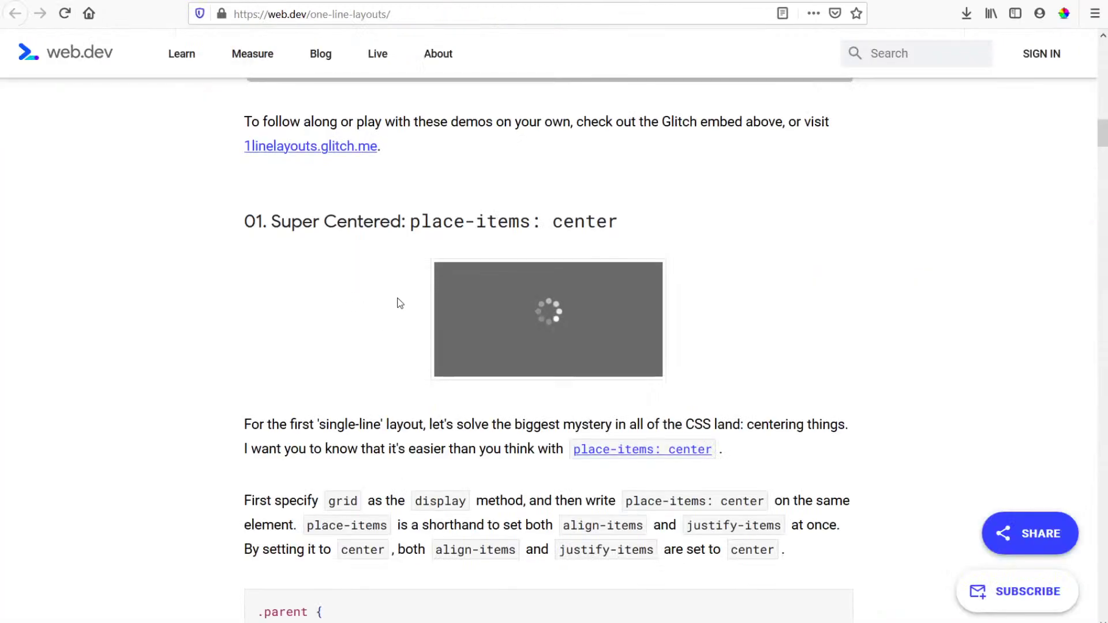
scroll(602, 390, down, 7)
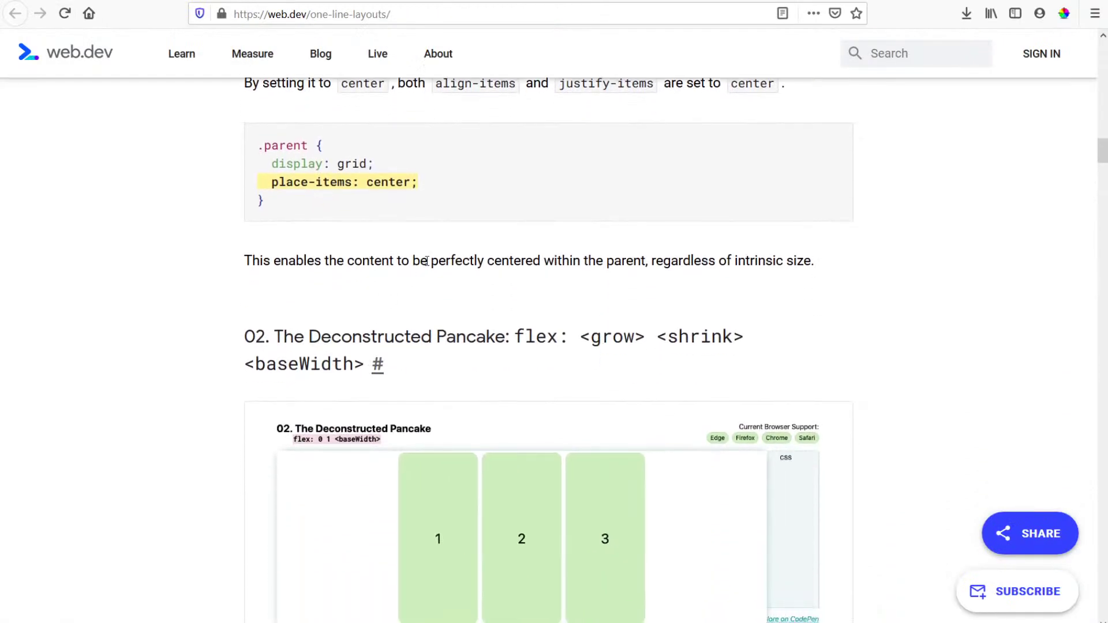
scroll(428, 261, down, 2)
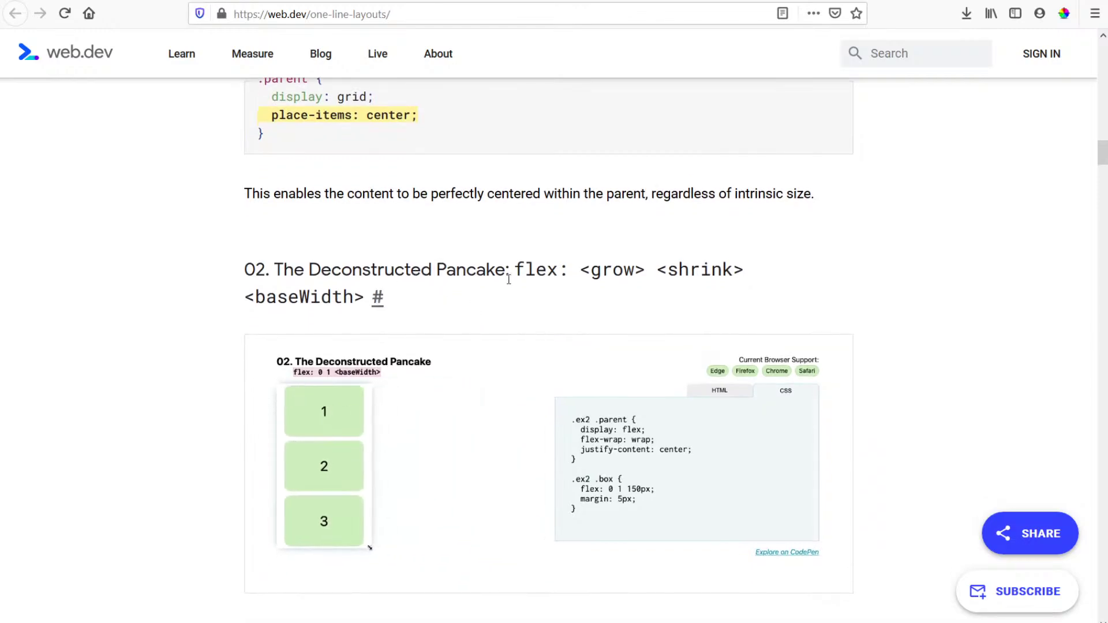
Review the Deconstructed Pancake demo, then switch back to the Bubble page design and delete the old Super Centered content.
scroll(508, 280, down, 6)
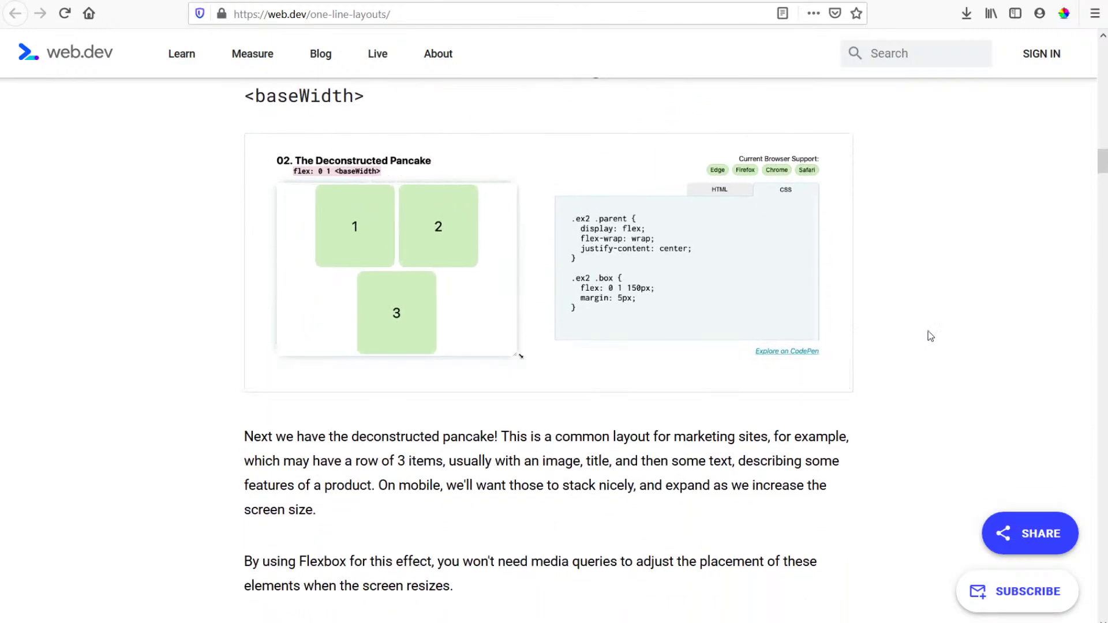
scroll(926, 341, up, 2)
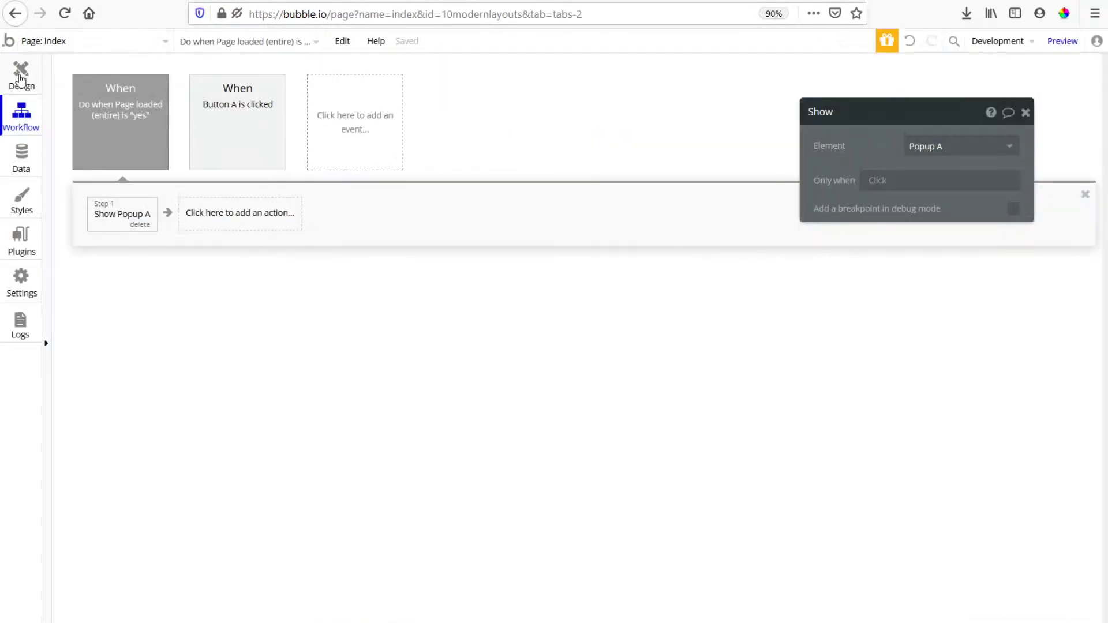
click(20, 75)
key(Delete)
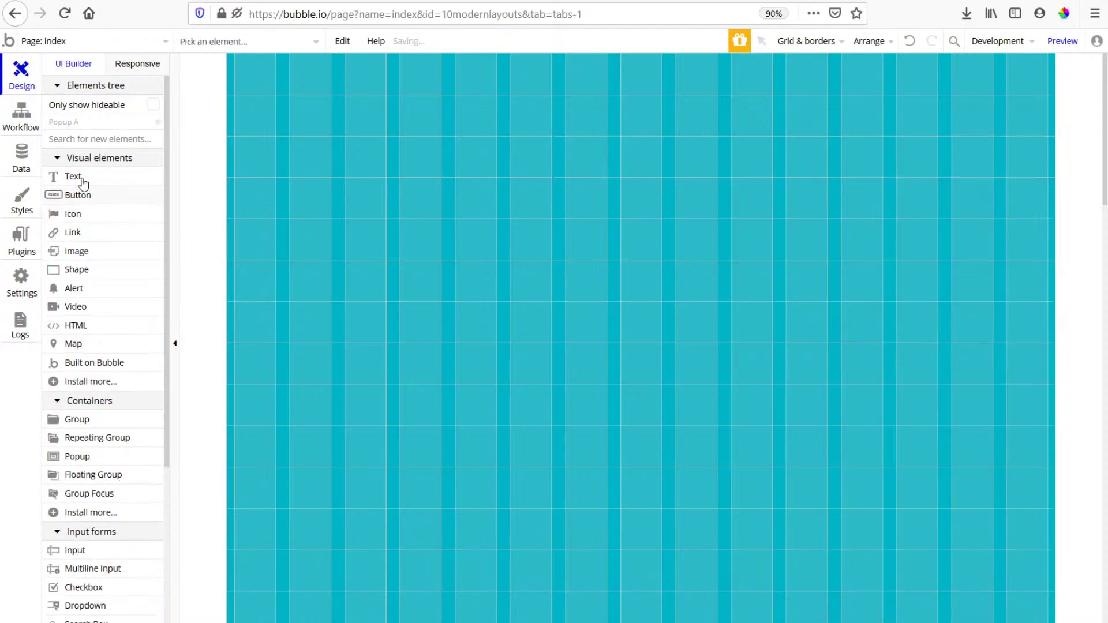
Draw a new group about 306 × 366 px in the upper left area of the empty page.
text(group)
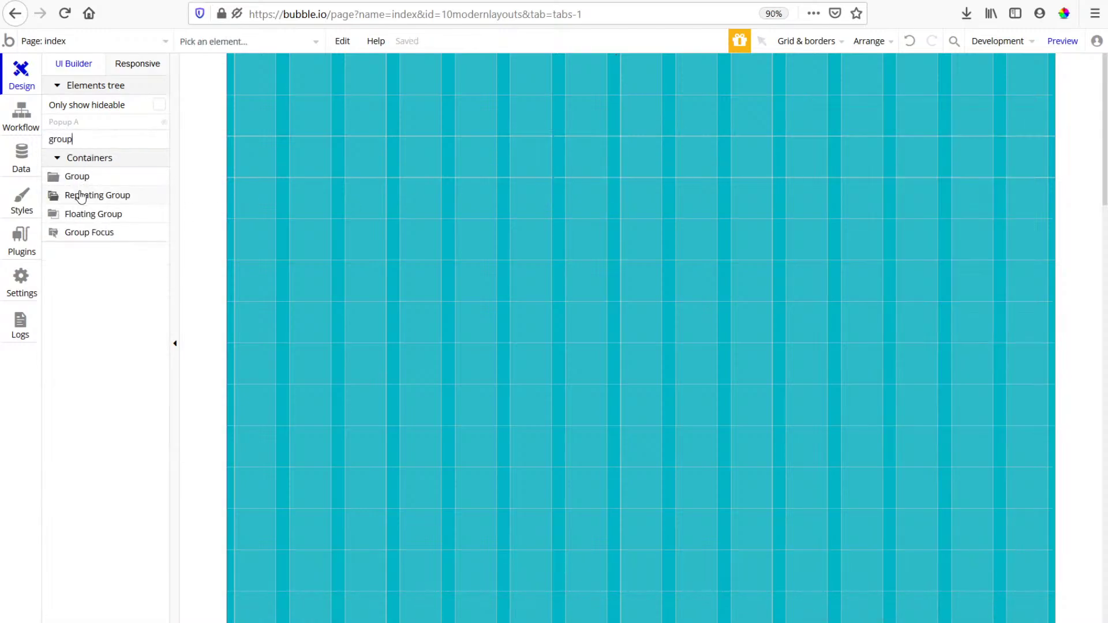
drag(340, 65, 511, 226)
drag(535, 267, 551, 318)
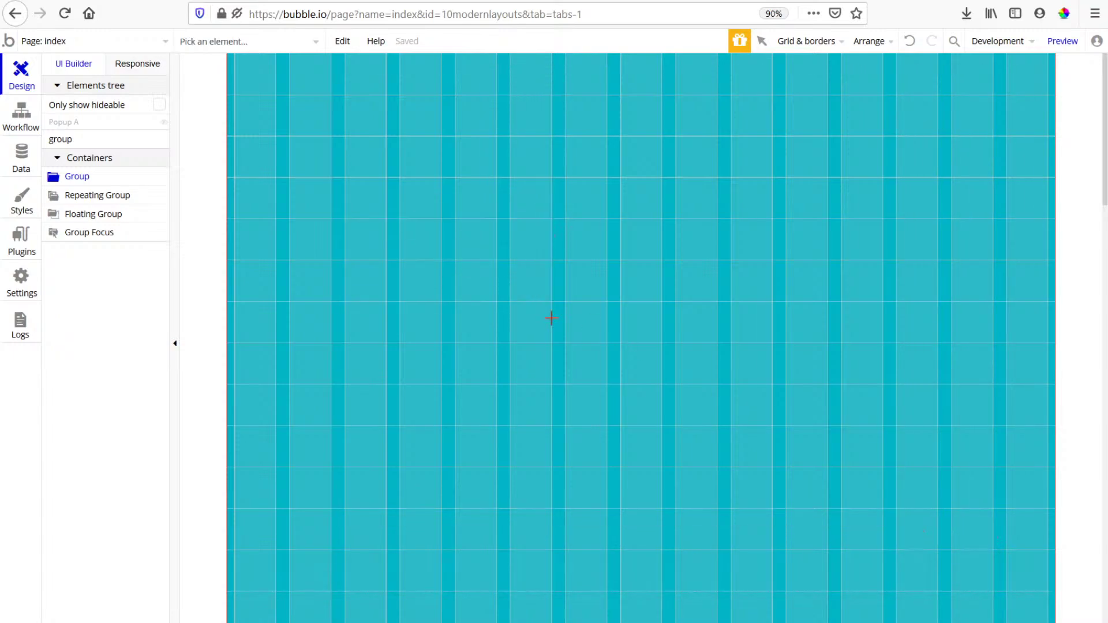
drag(459, 162, 409, 197)
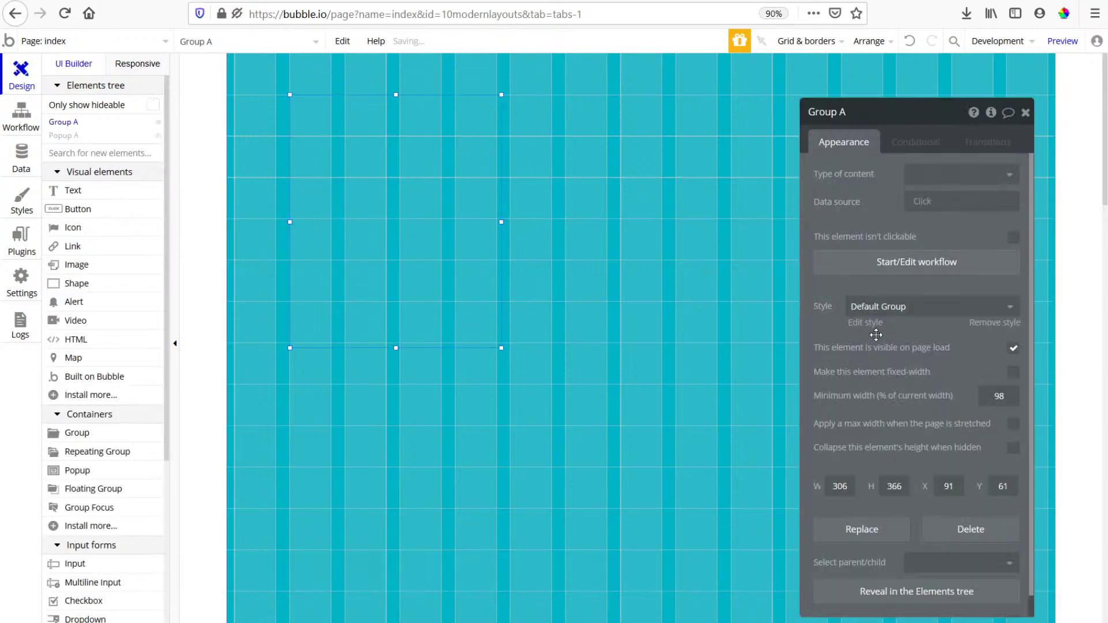
Remove the new group's style and give it a flat #FFFFFF background color.
click(930, 306)
click(994, 322)
click(952, 350)
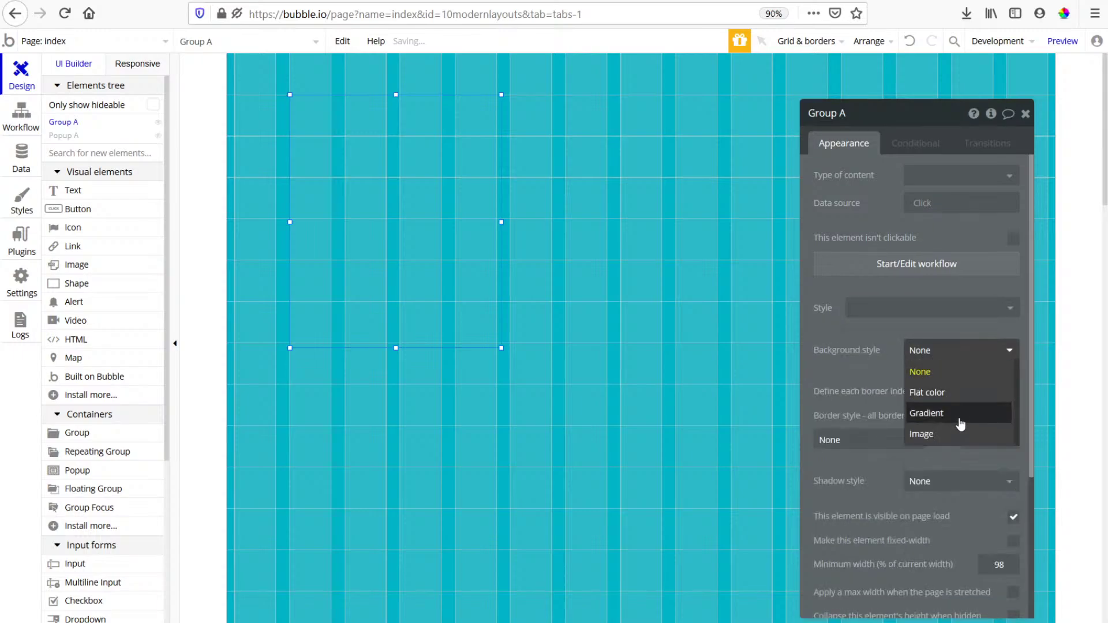
click(927, 392)
click(923, 375)
Duplicate the white group twice and place the copies beside it as a row of three boxes.
click(334, 247)
key(ctrl+c)
key(ctrl+v)
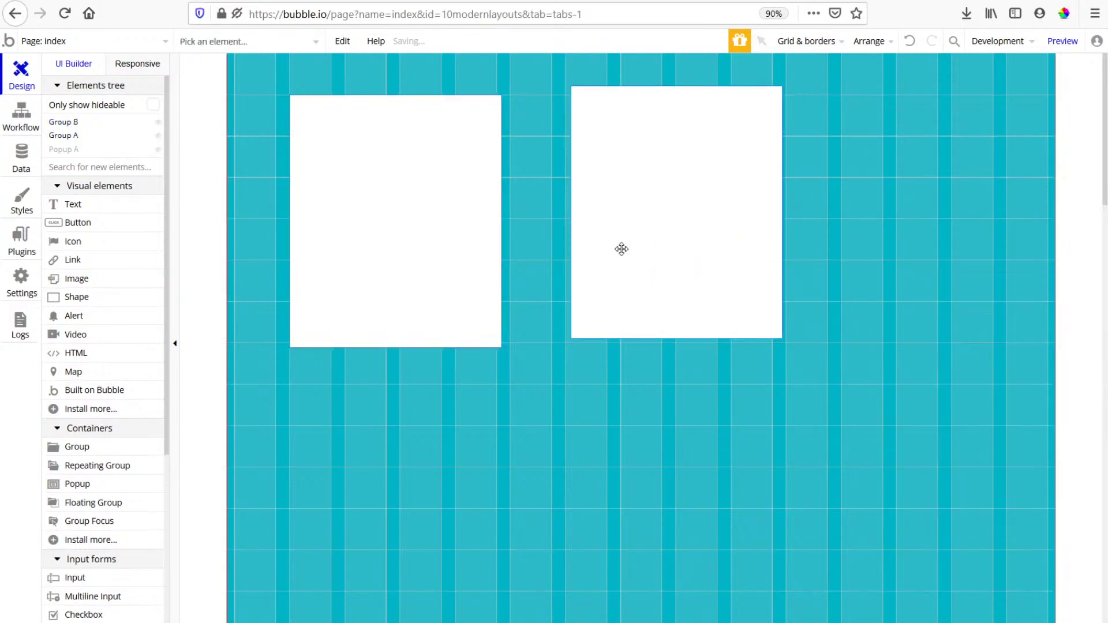
drag(622, 248, 580, 252)
drag(869, 313, 819, 240)
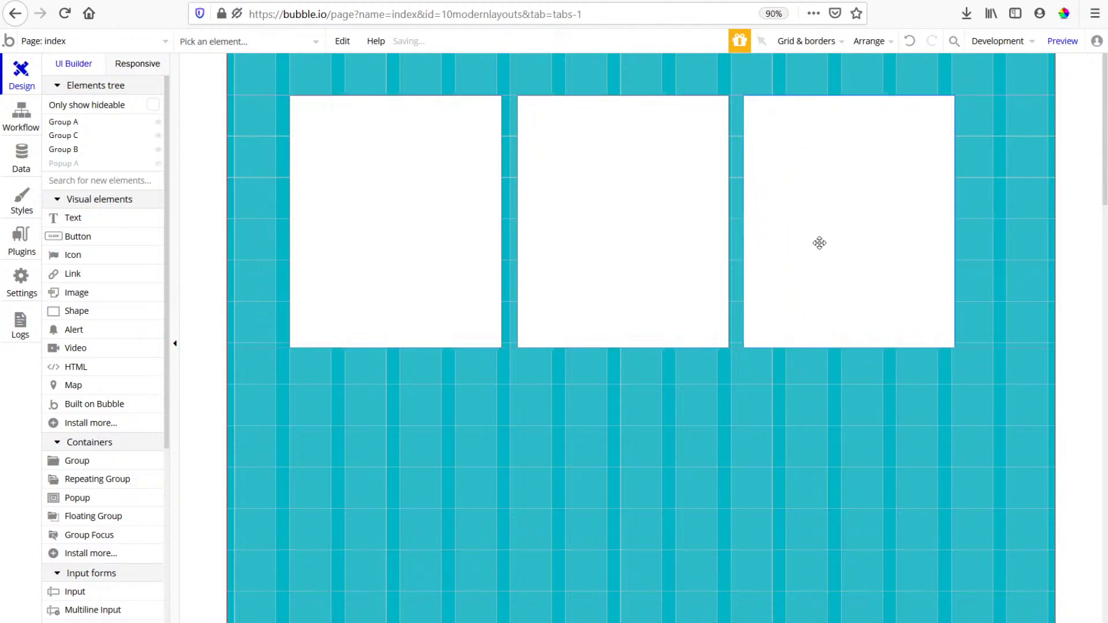
Select all three white boxes and distribute them horizontally.
shift+click(581, 228)
shift+click(394, 206)
right_click(395, 206)
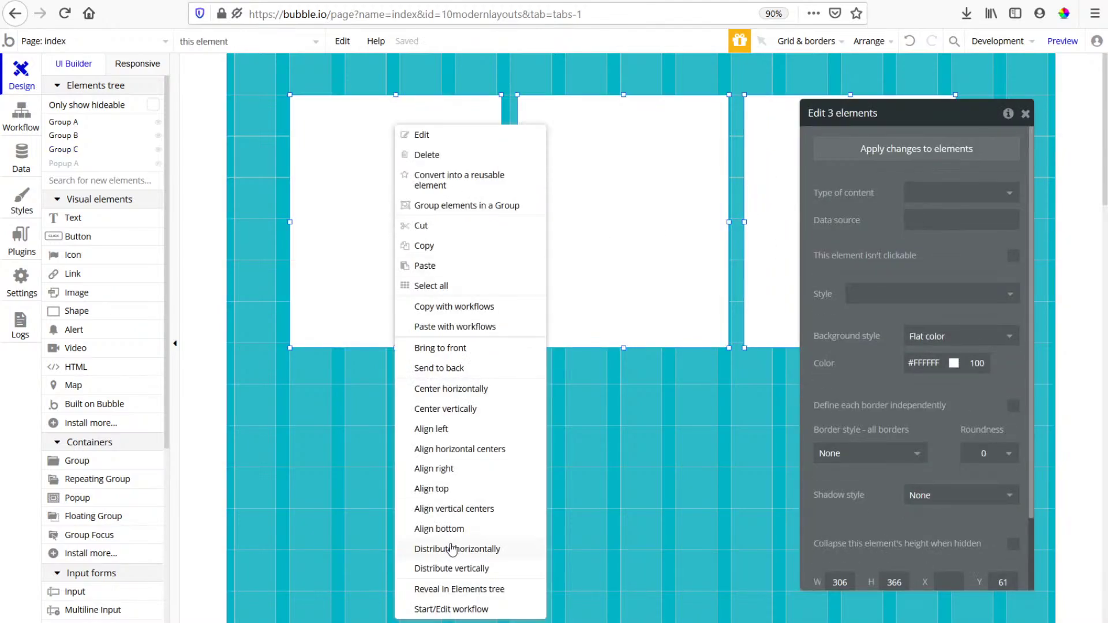
click(513, 551)
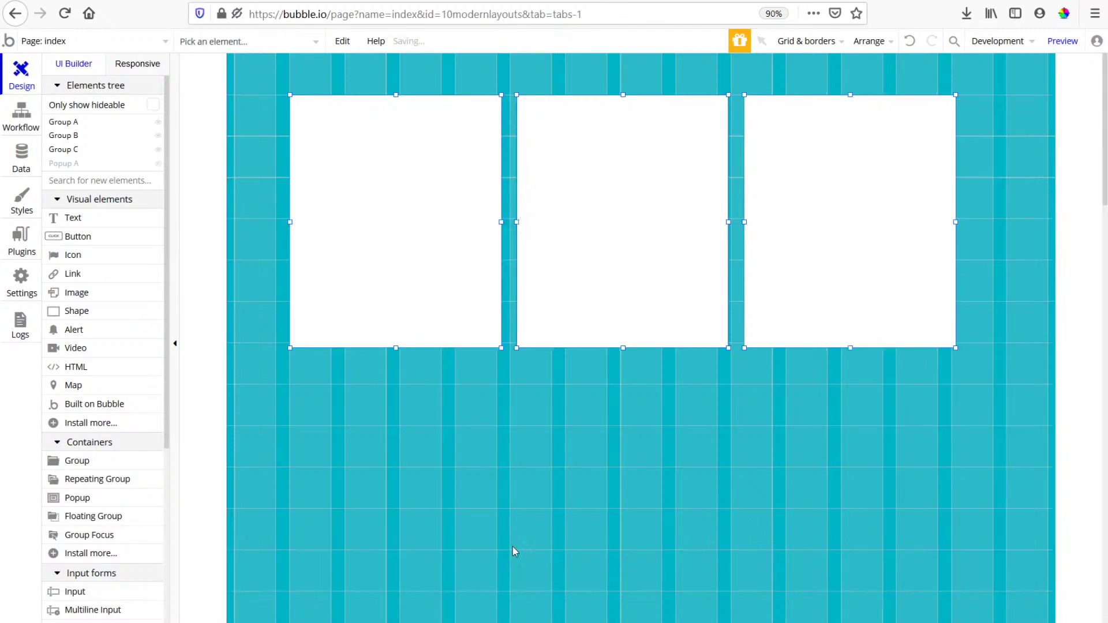
Select the three white boxes and enclose them together in a parent group.
right_click(616, 266)
click(555, 245)
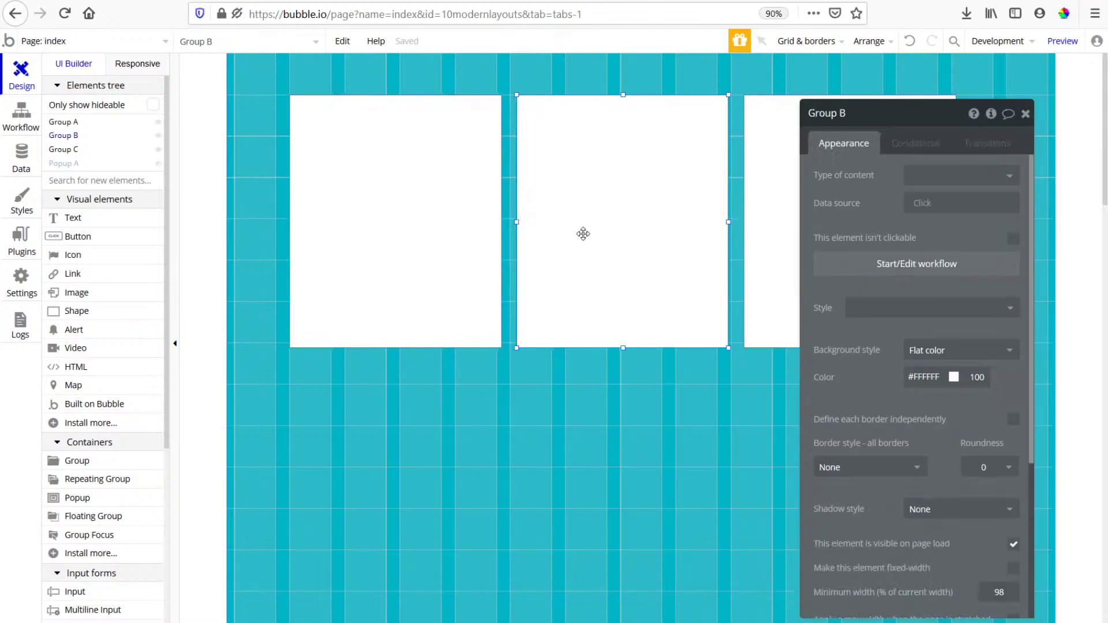
shift+click(770, 169)
shift+click(396, 180)
right_click(396, 181)
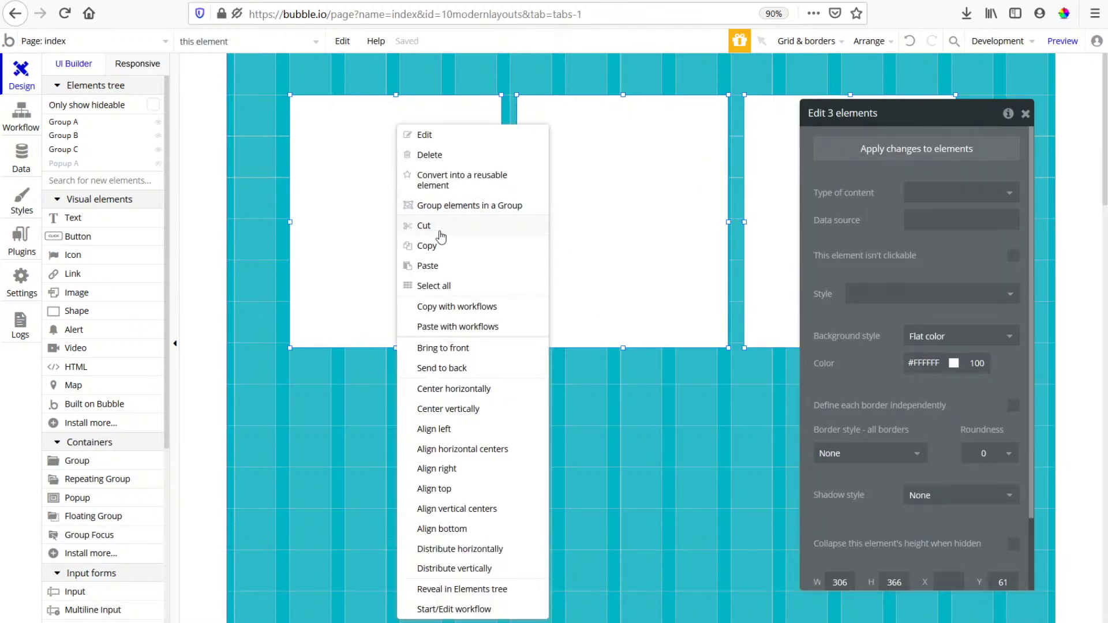
click(489, 206)
Center the parent group horizontally on the page and check the result in the responsive view.
right_click(512, 166)
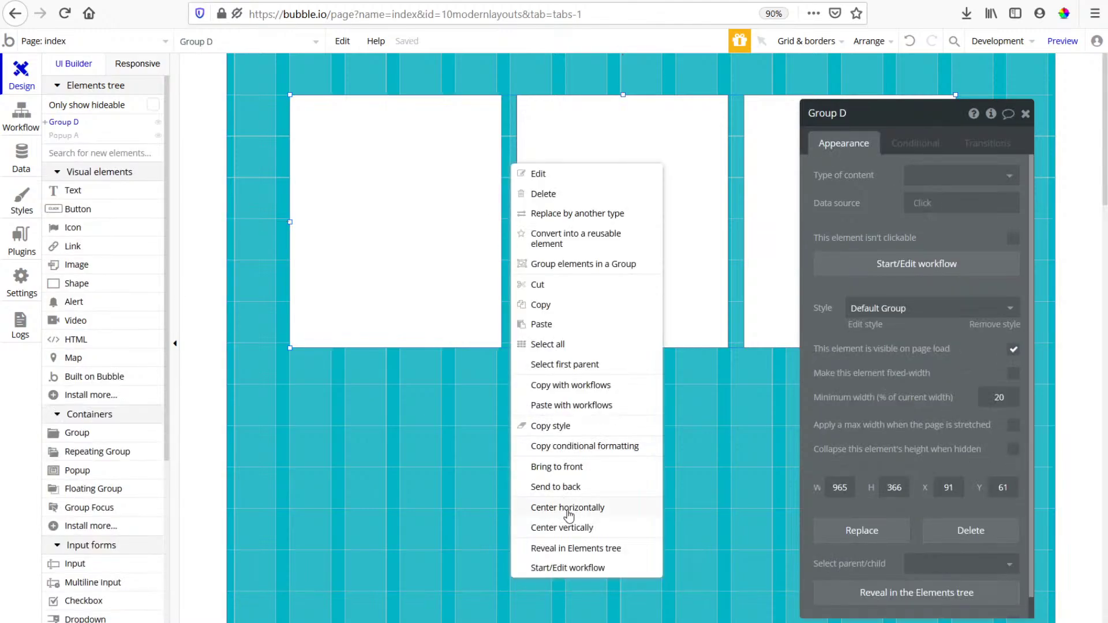
click(569, 509)
click(153, 66)
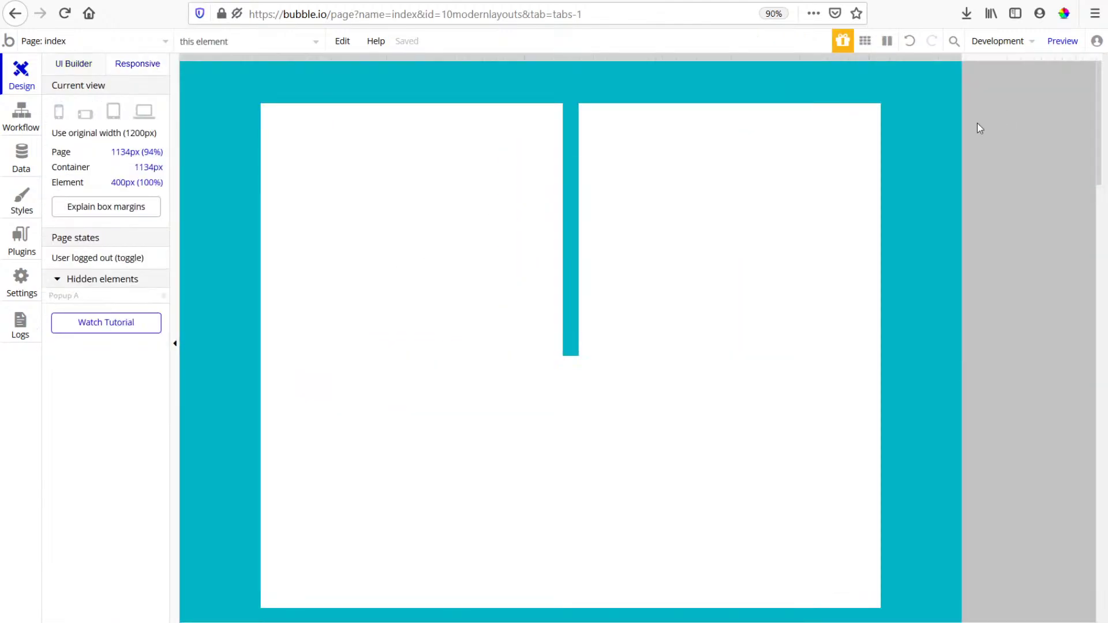
click(80, 64)
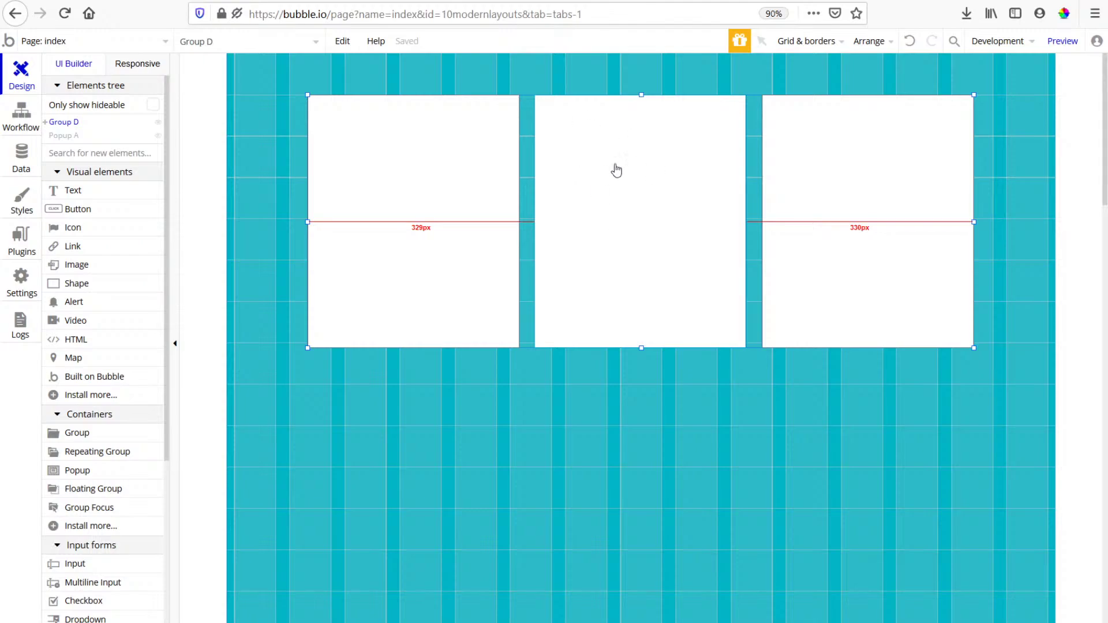
Color the three boxes from first to third #3A4D8F, #2B355C and #D62755.
double_click(458, 223)
click(935, 377)
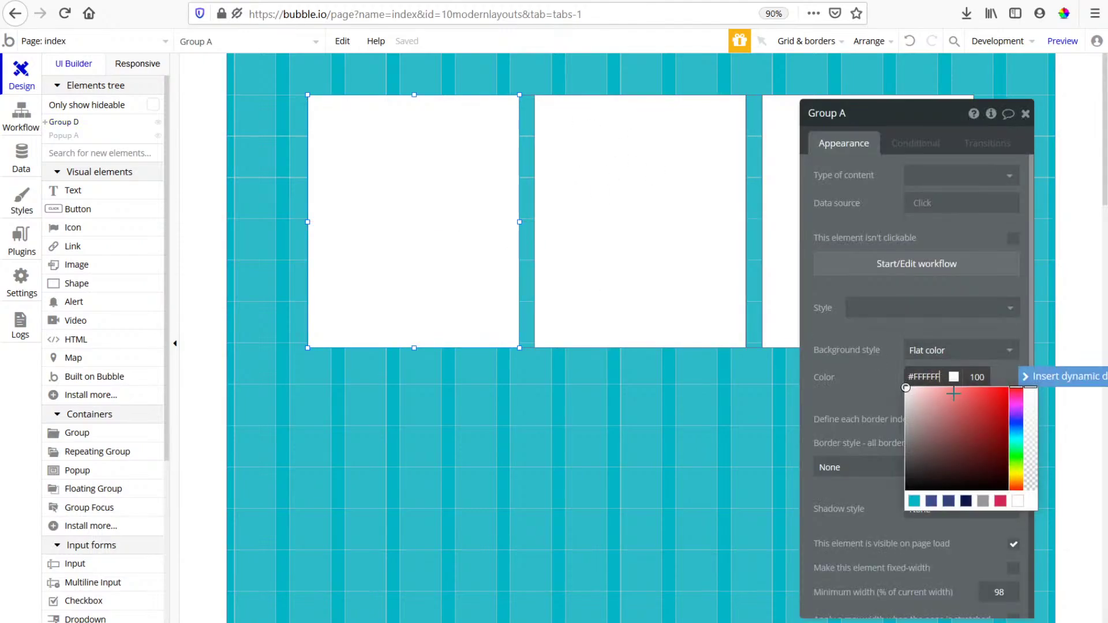
click(935, 503)
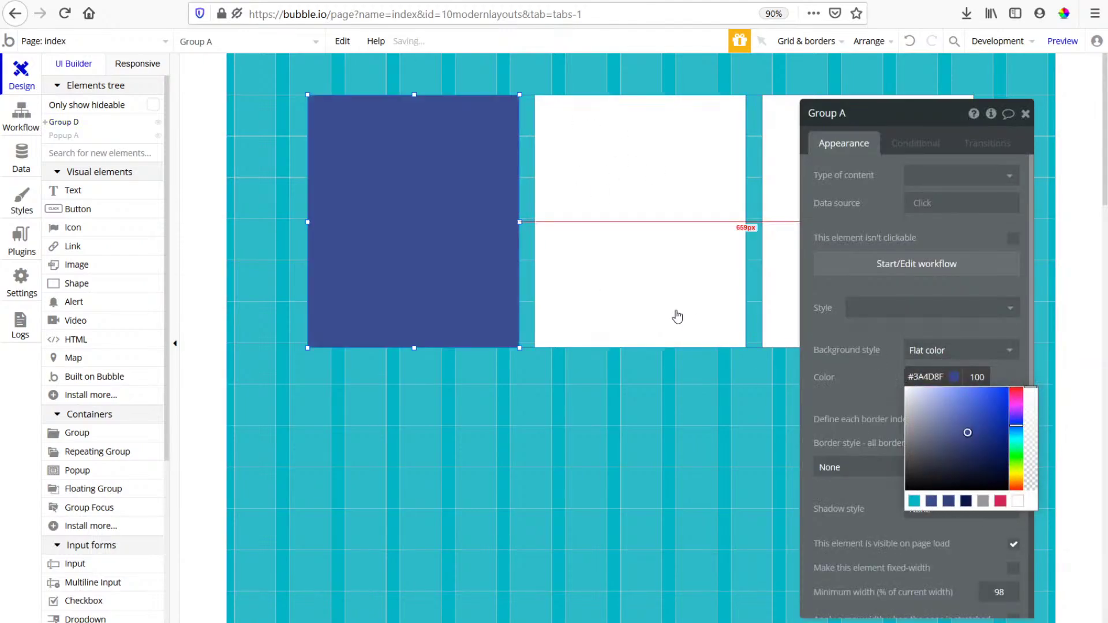
click(675, 312)
click(936, 381)
click(949, 502)
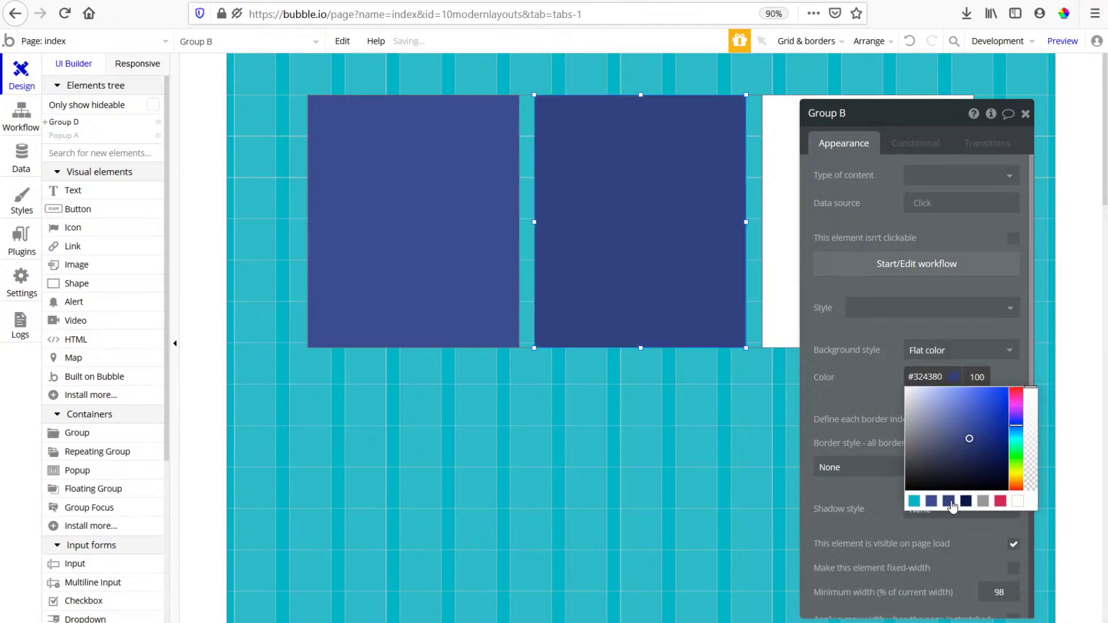
click(959, 455)
click(777, 288)
click(923, 377)
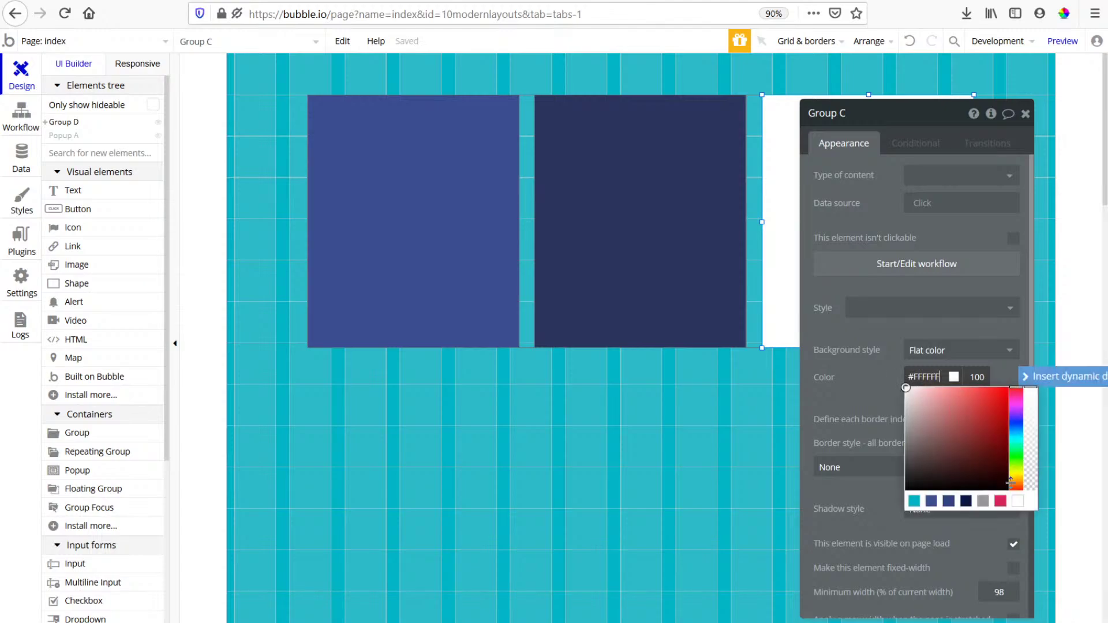
click(1001, 501)
click(659, 459)
Make each of the three colored boxes fixed-width, starting with the first one in the responsive view.
click(154, 62)
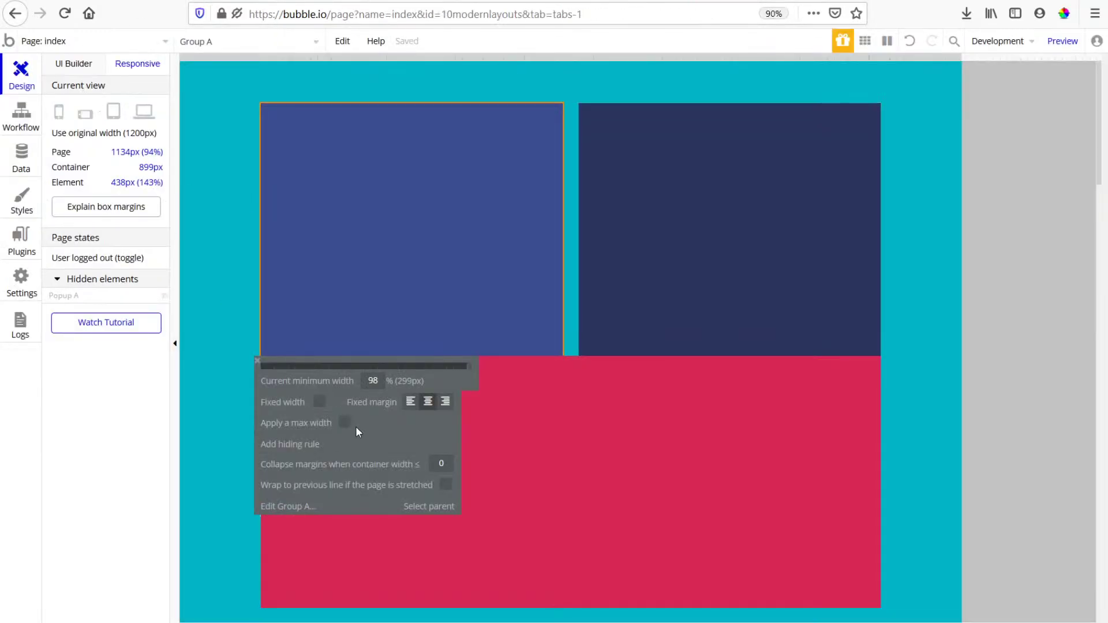
click(319, 403)
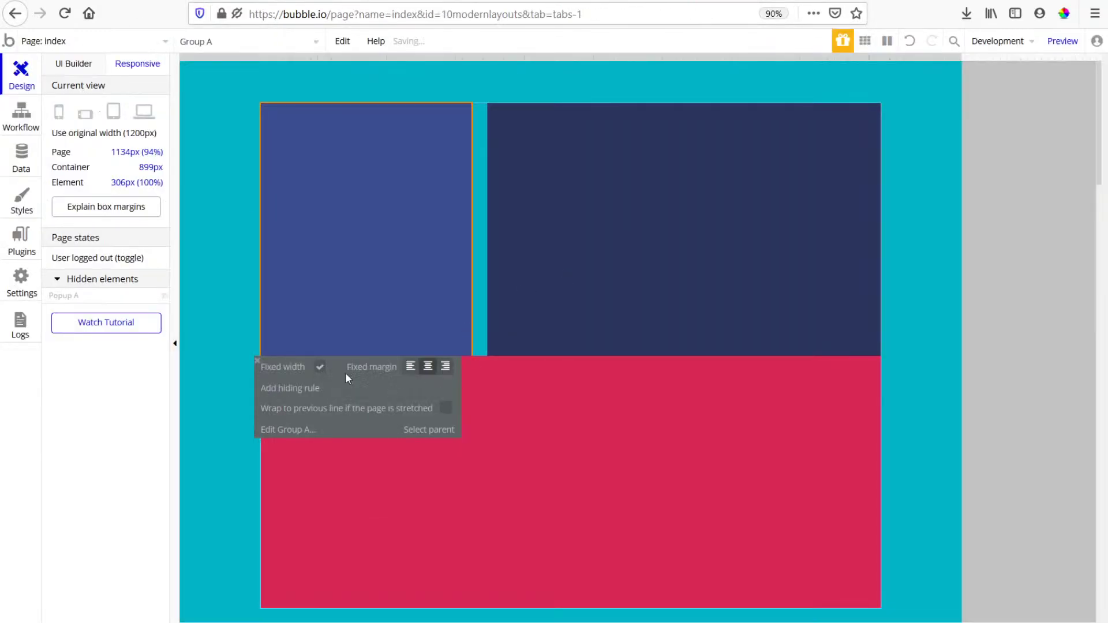
click(79, 68)
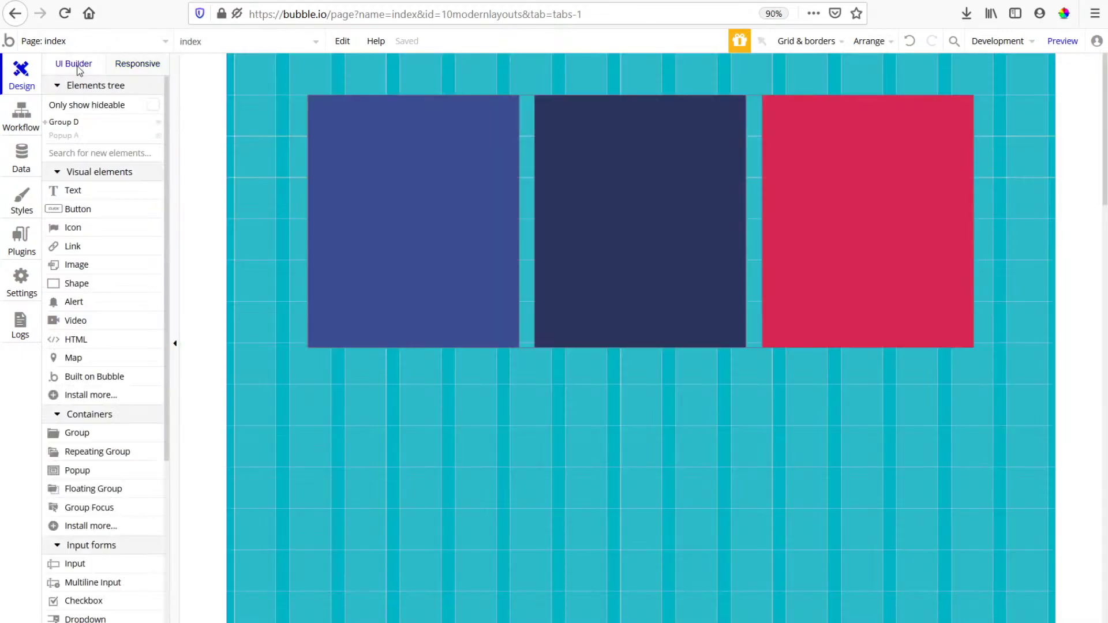
click(462, 223)
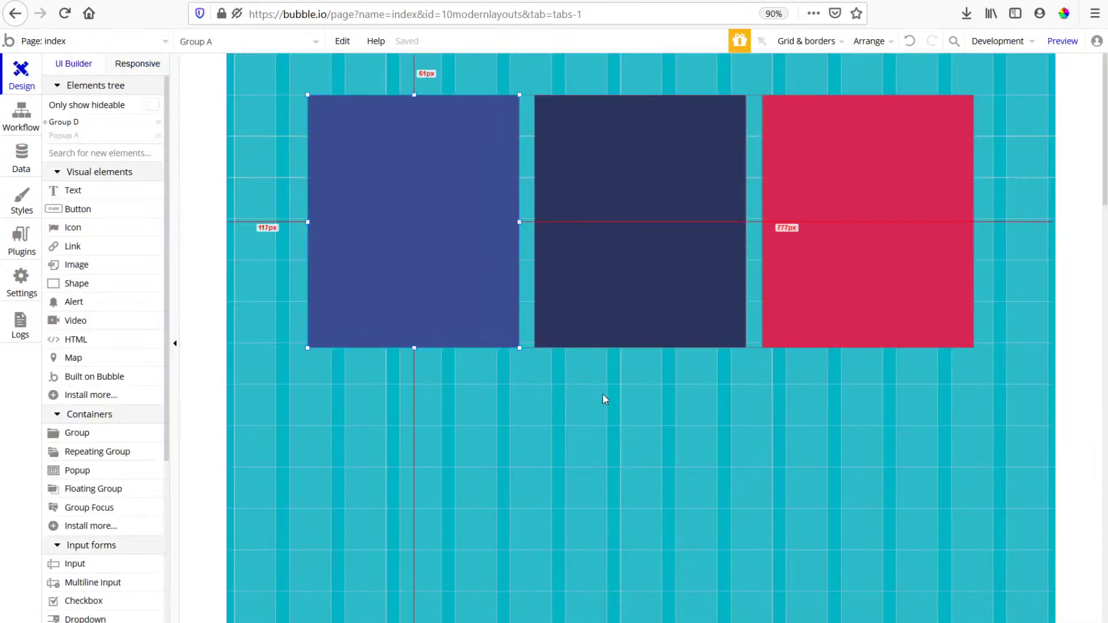
double_click(442, 280)
click(581, 228)
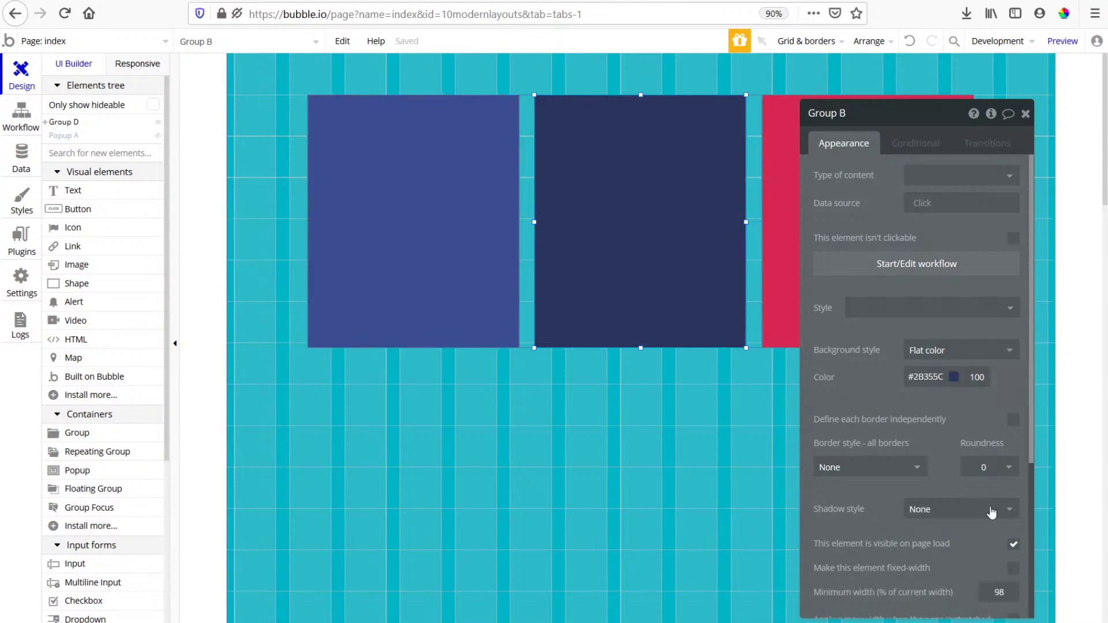
click(1015, 569)
click(776, 340)
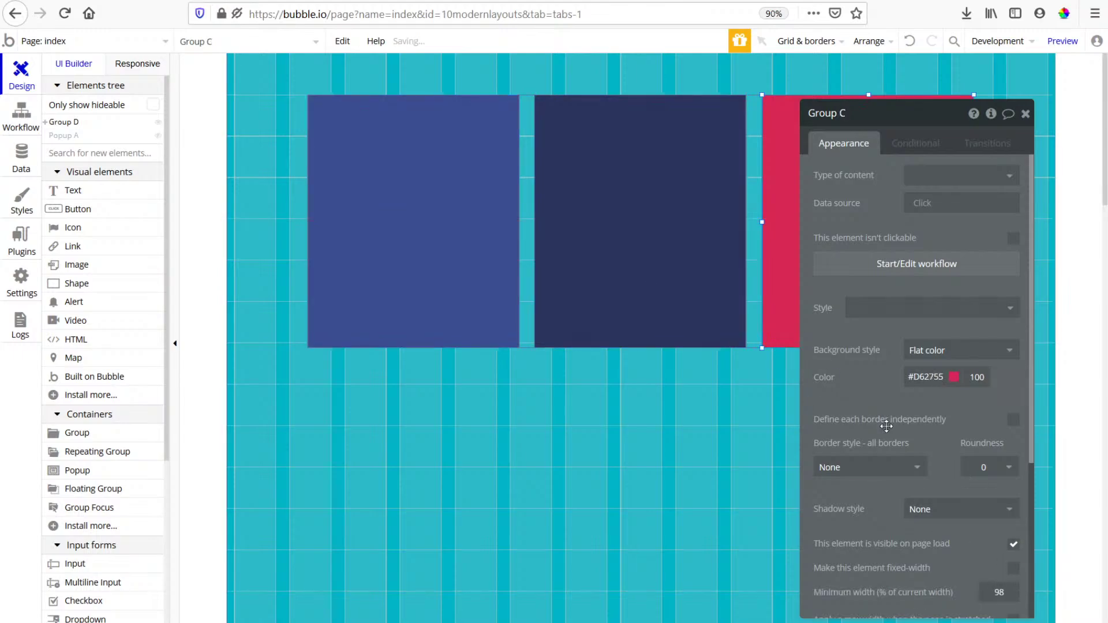
click(1011, 571)
Check how the boxes wrap in the responsive view at page widths between about 823 and 1208 px, and inspect the parent group's settings.
click(127, 65)
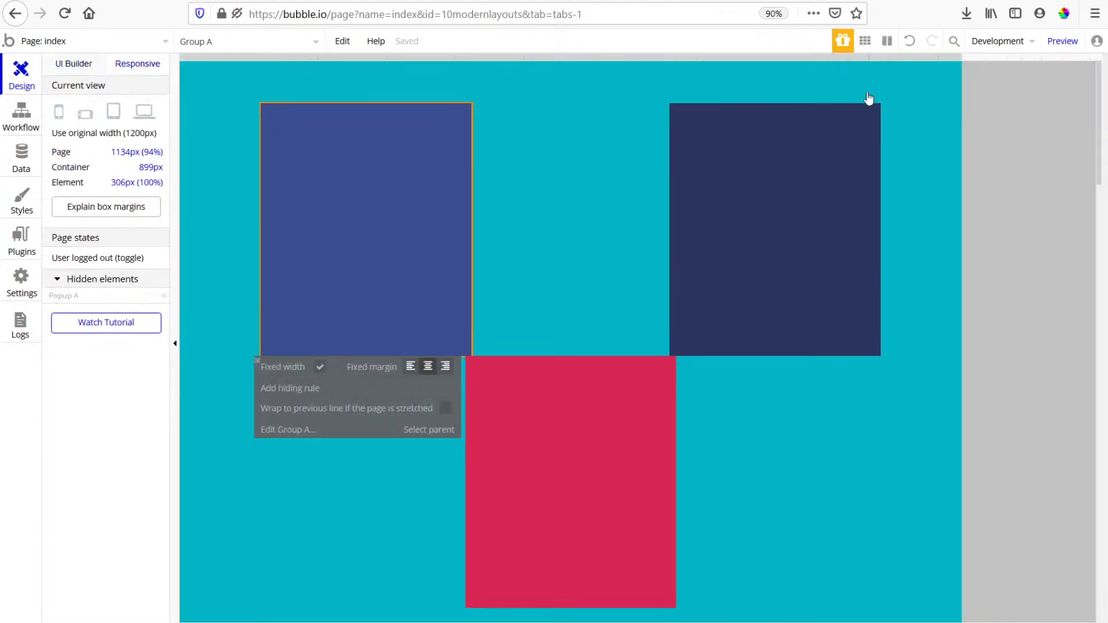
drag(961, 74, 748, 176)
click(445, 299)
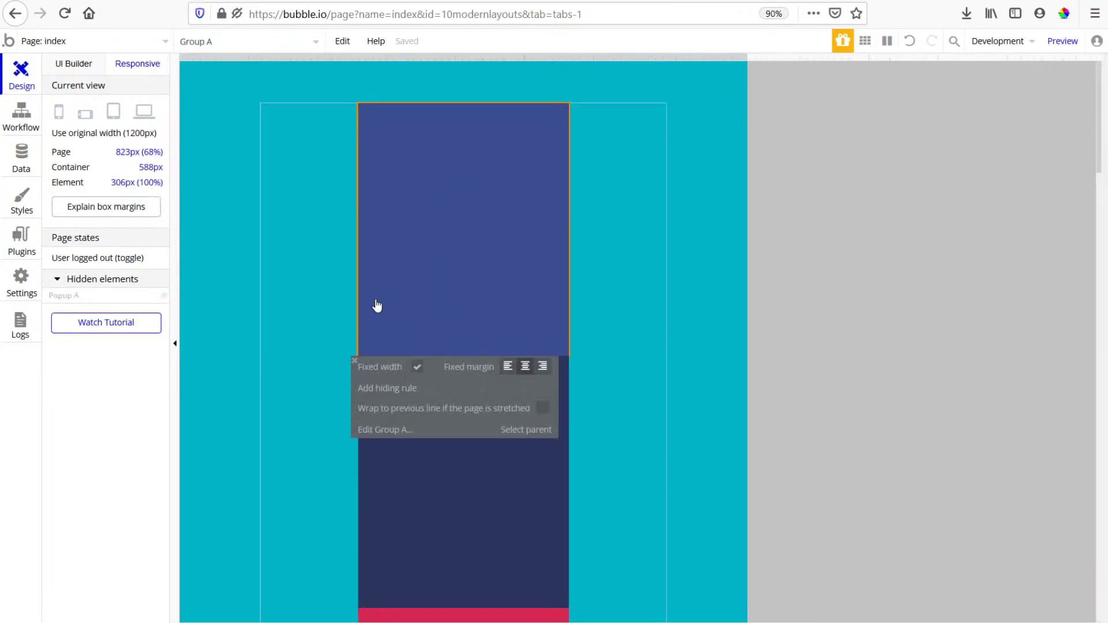
click(388, 406)
drag(775, 73, 900, 63)
click(432, 215)
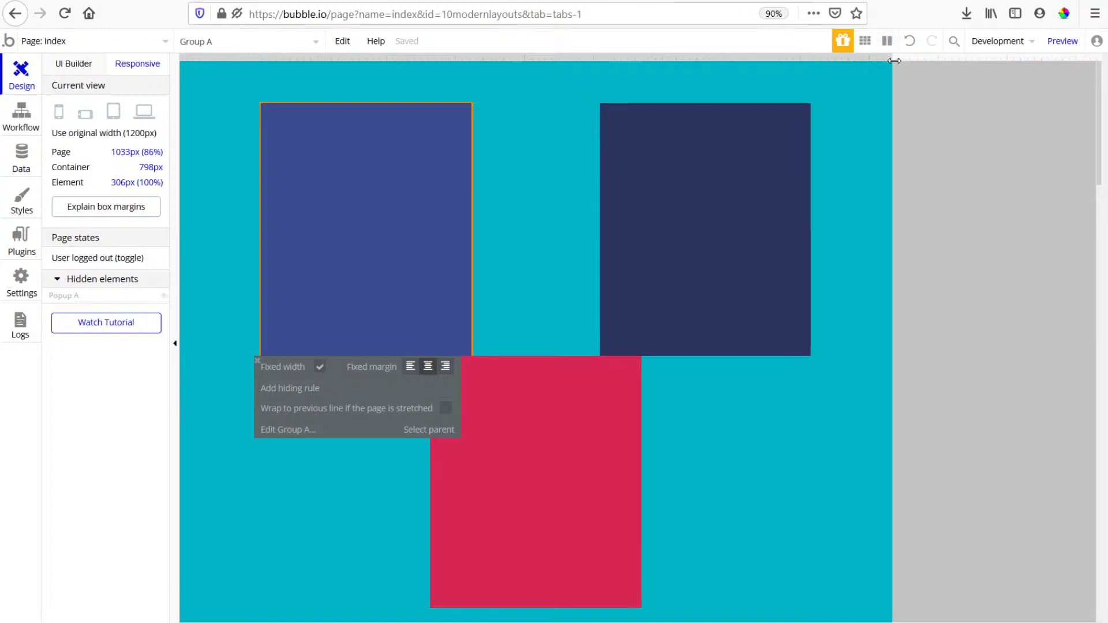
drag(894, 60, 1014, 75)
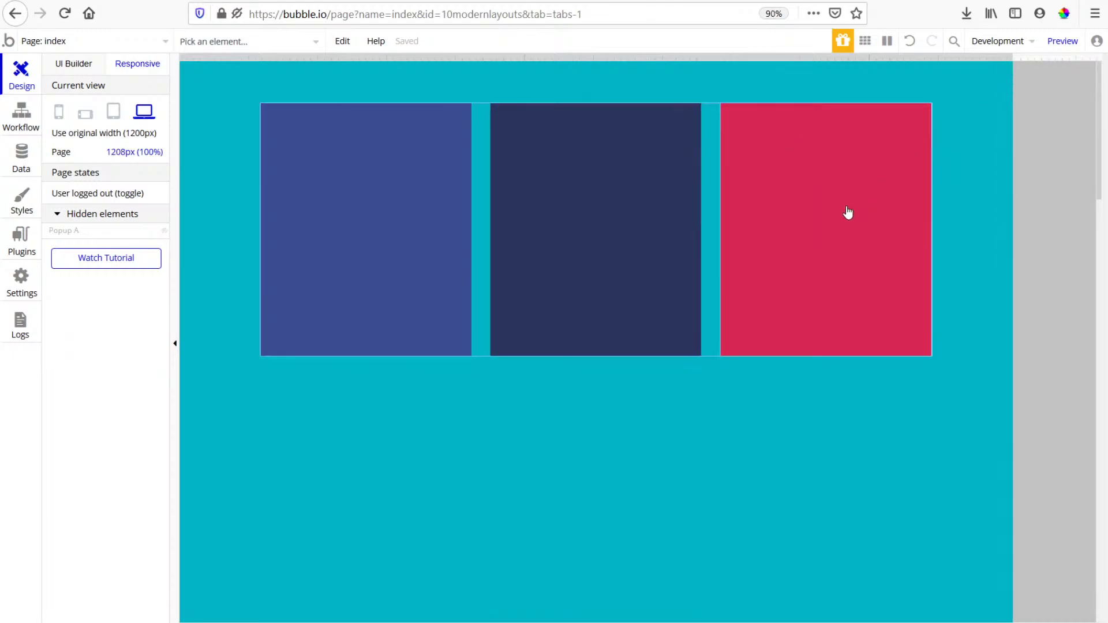
click(197, 1)
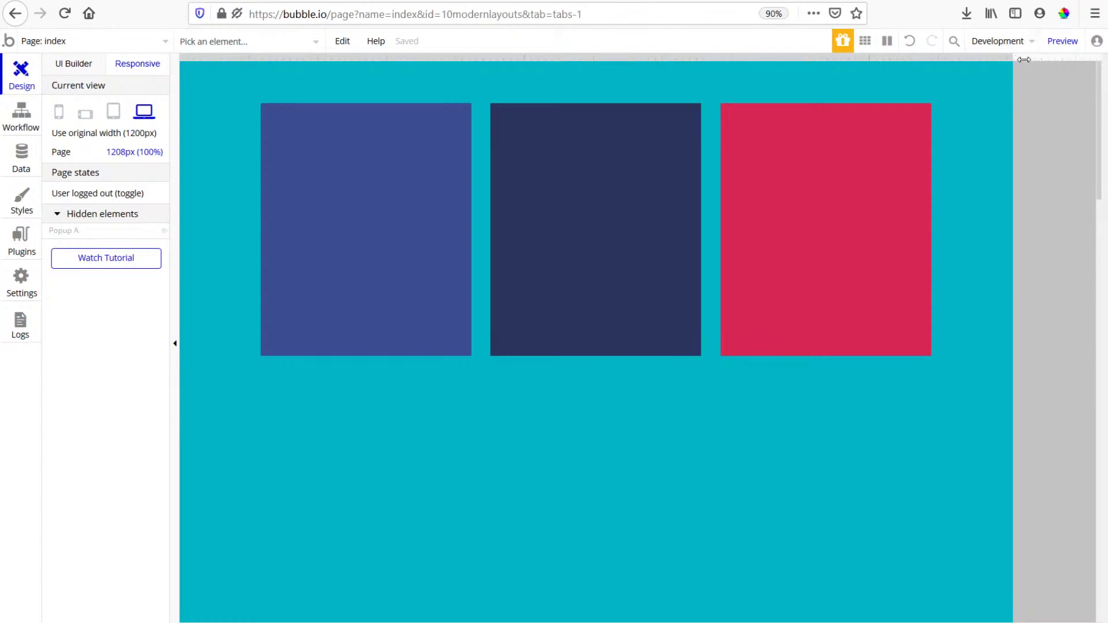
mouse_move(1009, 70)
mouse_down()
mouse_move(975, 75)
mouse_move(1017, 72)
mouse_move(998, 72)
mouse_up()
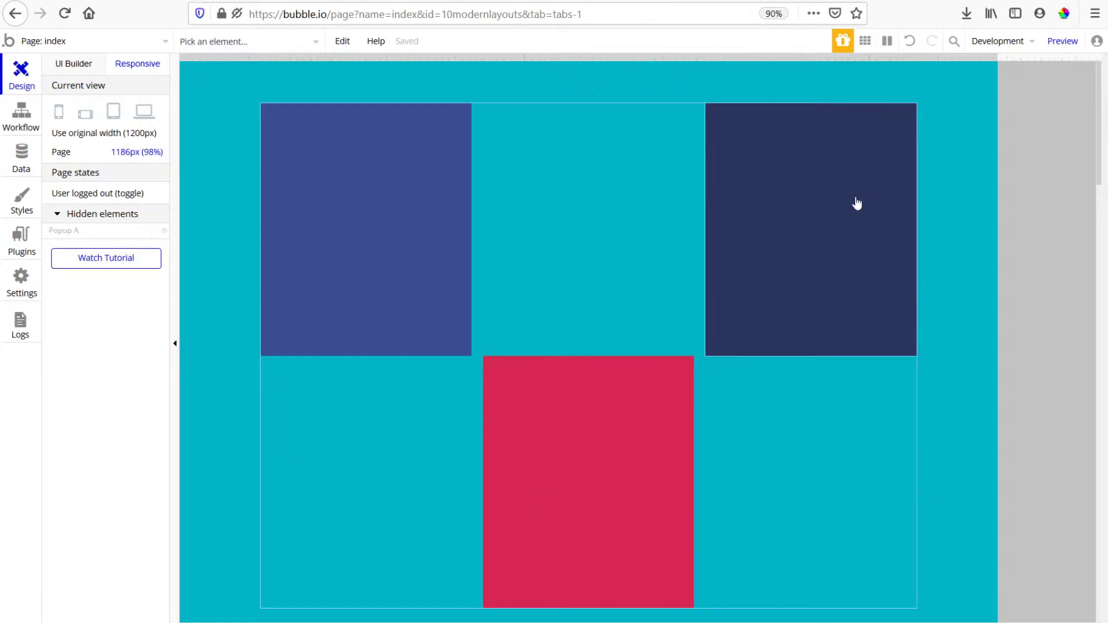
click(335, 482)
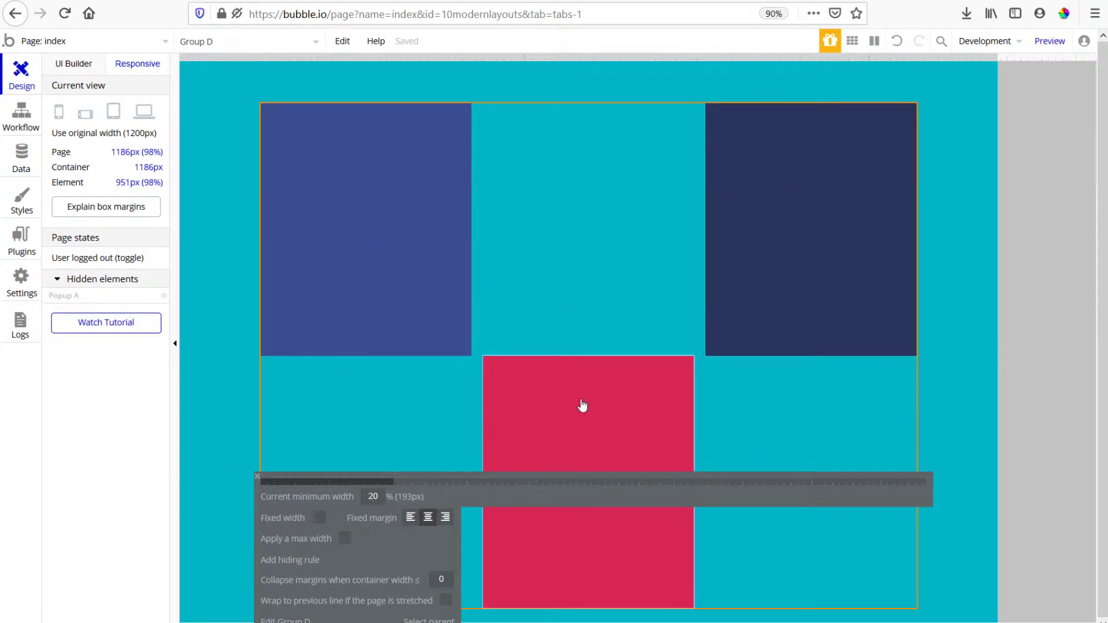
Enclose the dark blue and red boxes in their own group within the parent group.
click(76, 67)
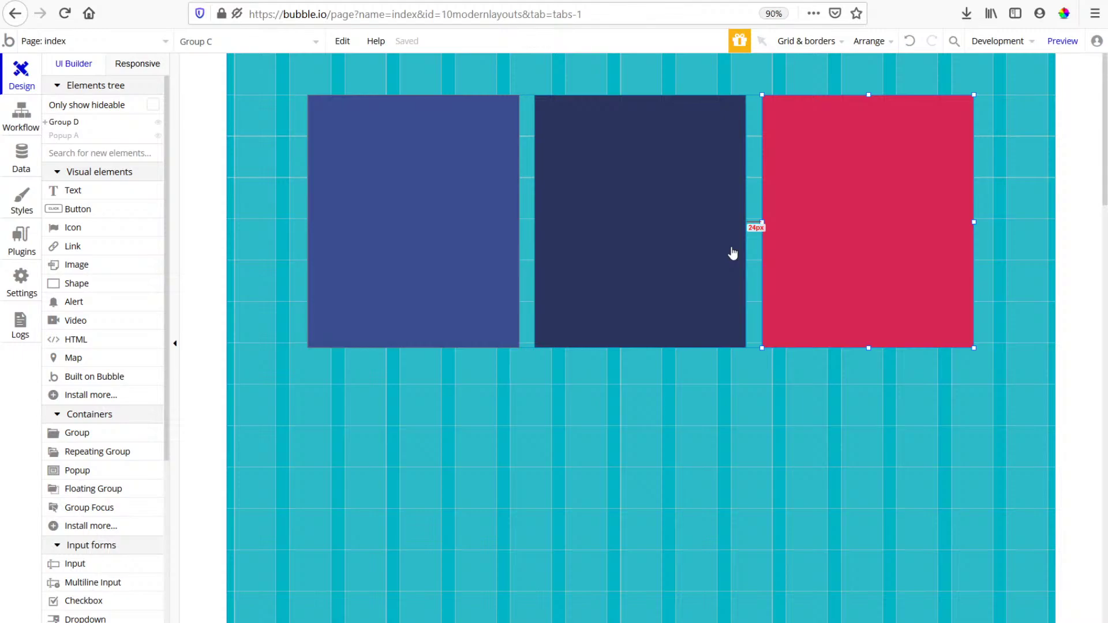
right_click(796, 253)
click(851, 222)
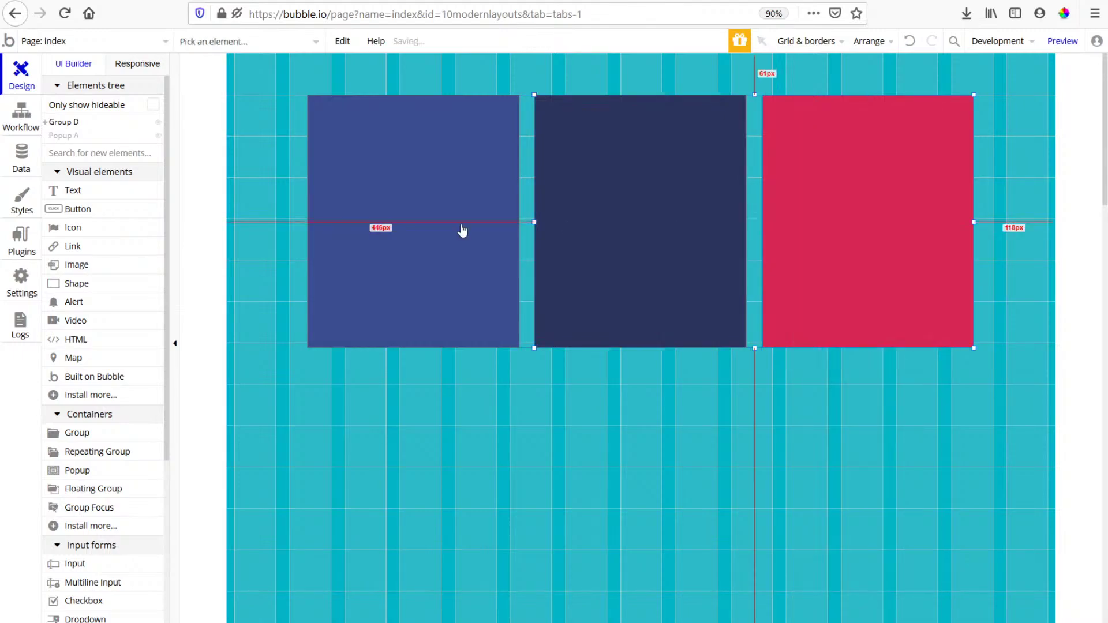
Ungroup the dark blue and red boxes in the page editor and delete the leftover inner group.
click(114, 66)
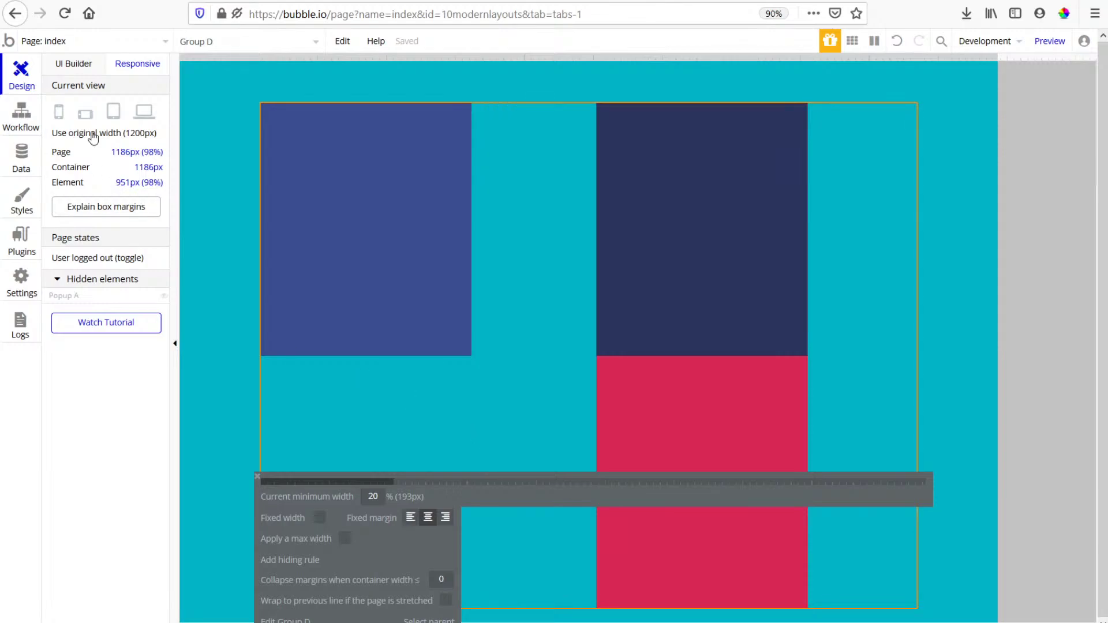
click(75, 64)
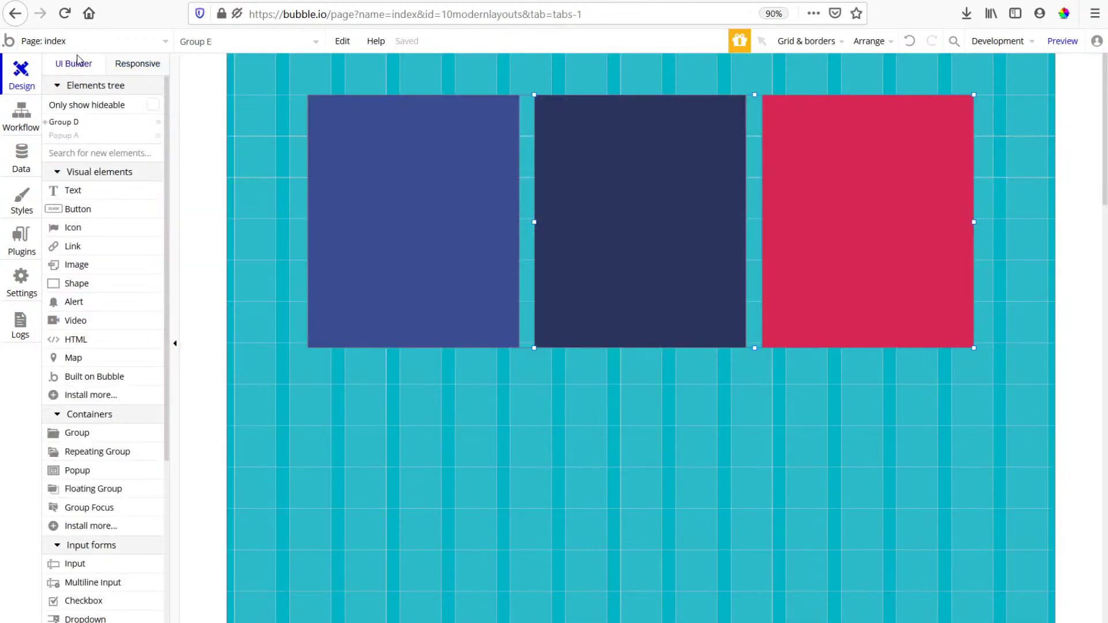
right_click(819, 257)
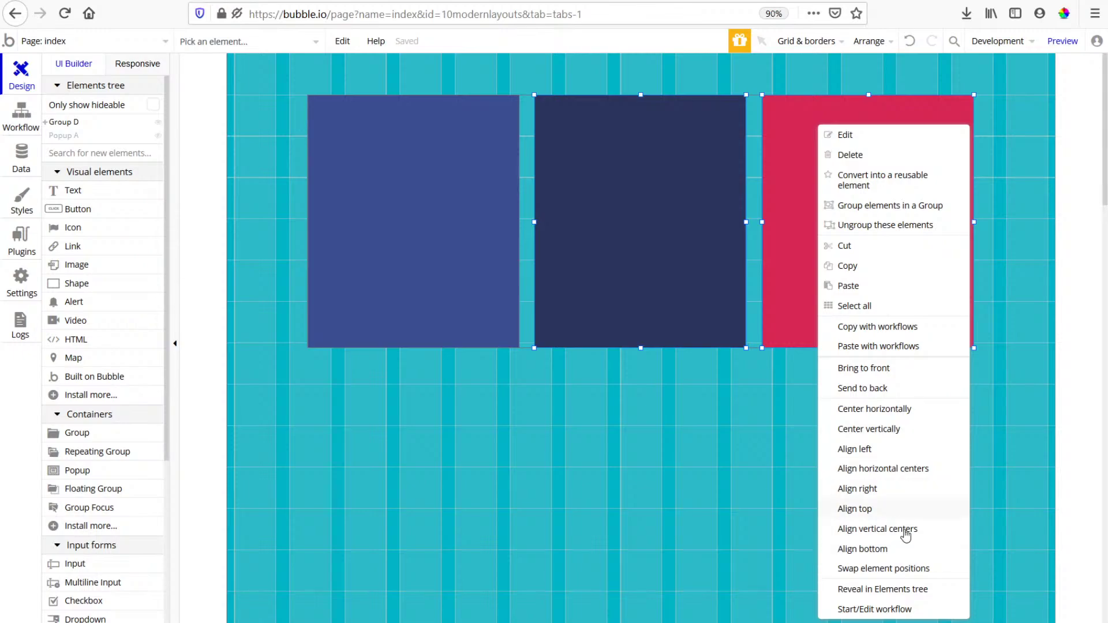
click(900, 226)
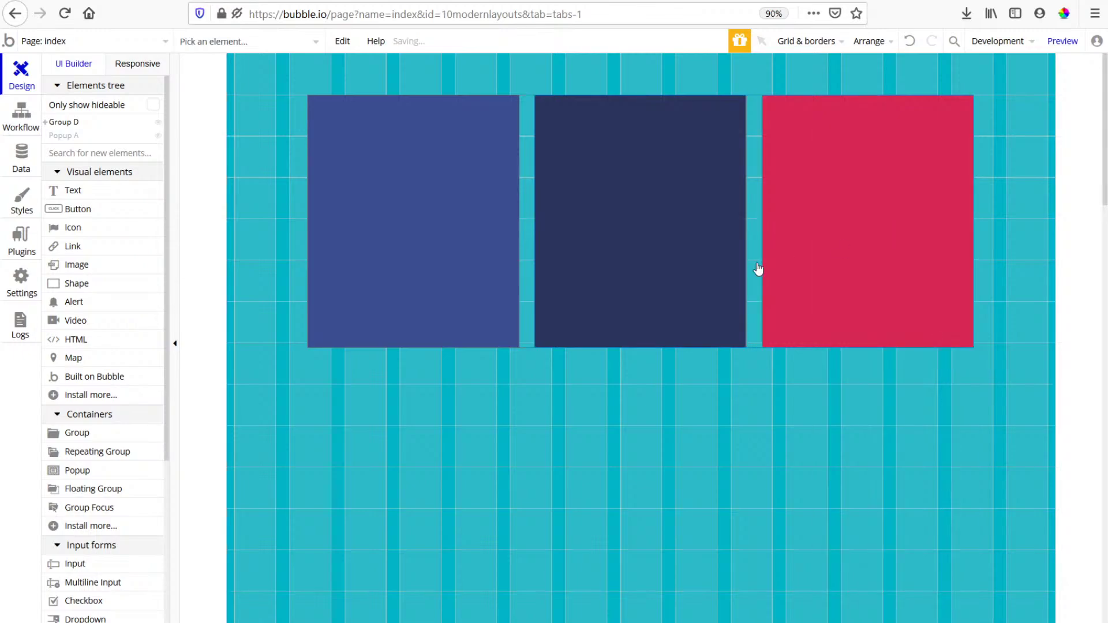
drag(755, 240, 703, 513)
key(Delete)
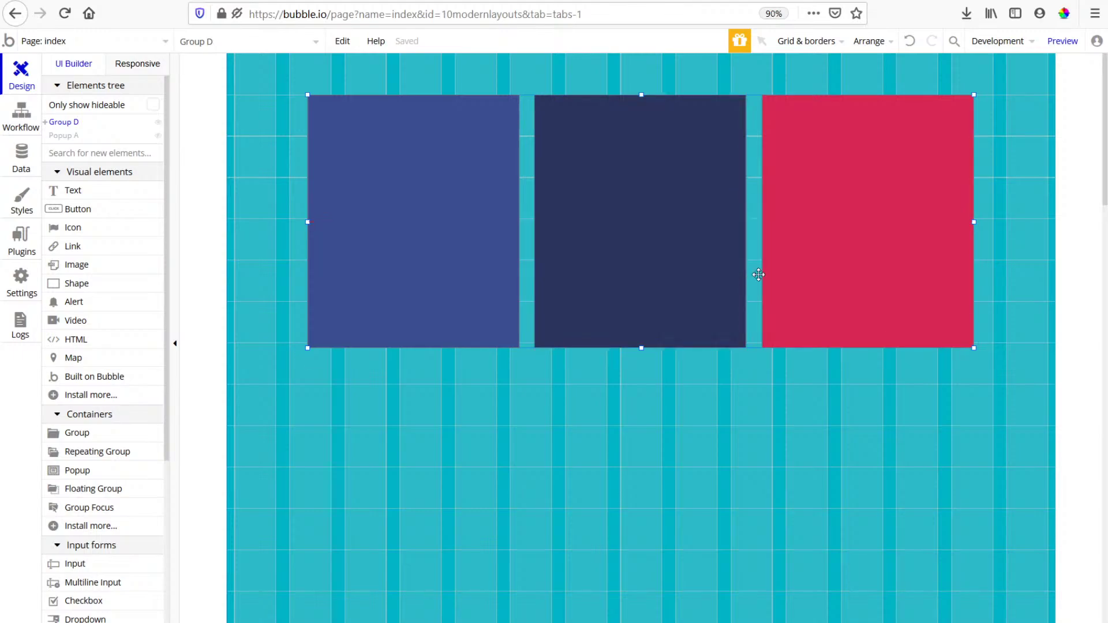
Move the parent group down slightly and extend its top edge upward to leave about 26 px above the boxes.
key(Down)
key(Down)
key(Down)
key(Down)
key(Down)
key(Down)
key(Down)
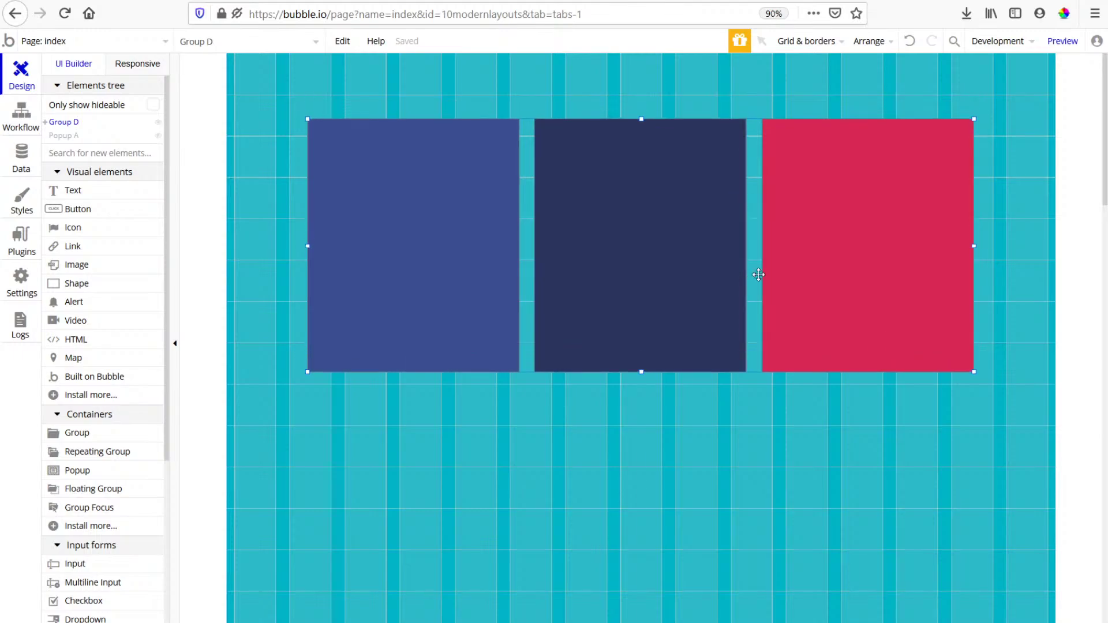
drag(642, 119, 639, 101)
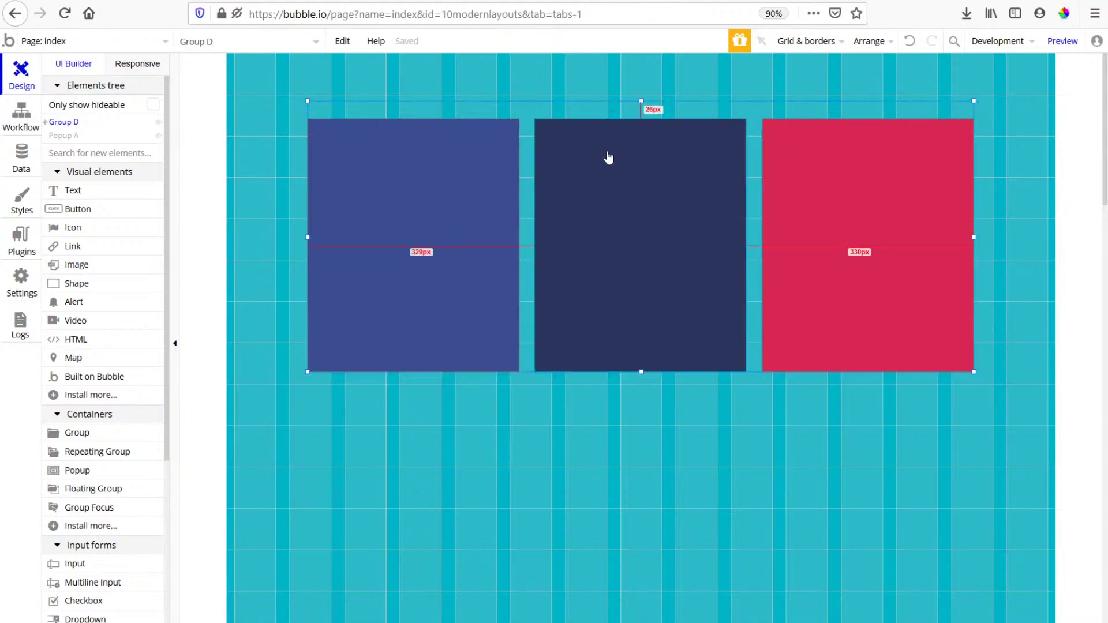
Nudge the dark blue box 1 px toward the red box, leaving a 23 px gap between them.
click(737, 226)
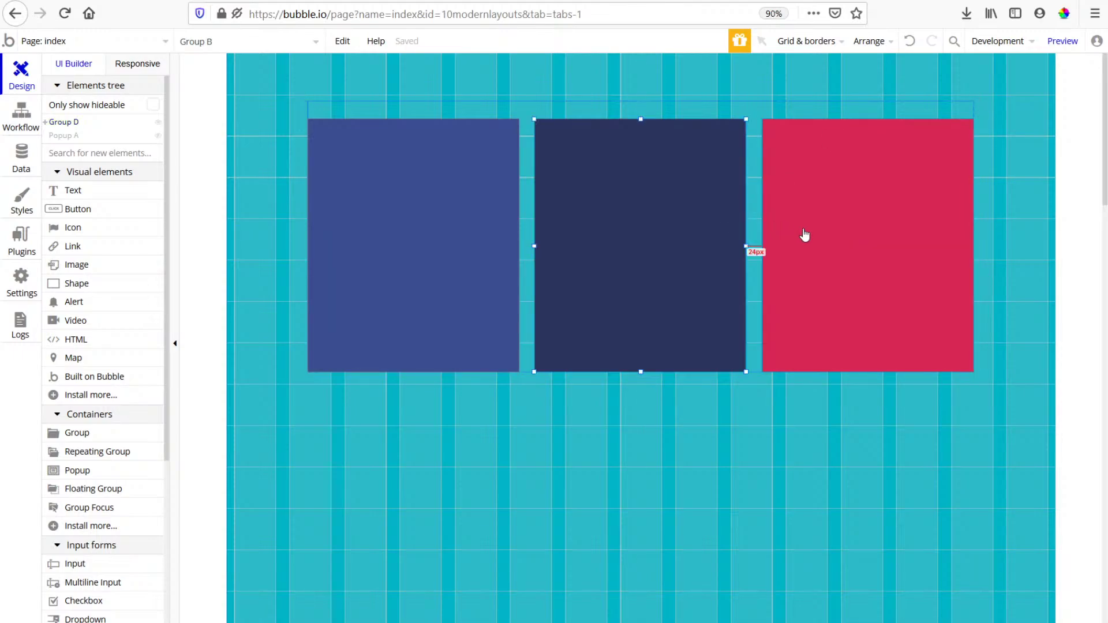
click(445, 258)
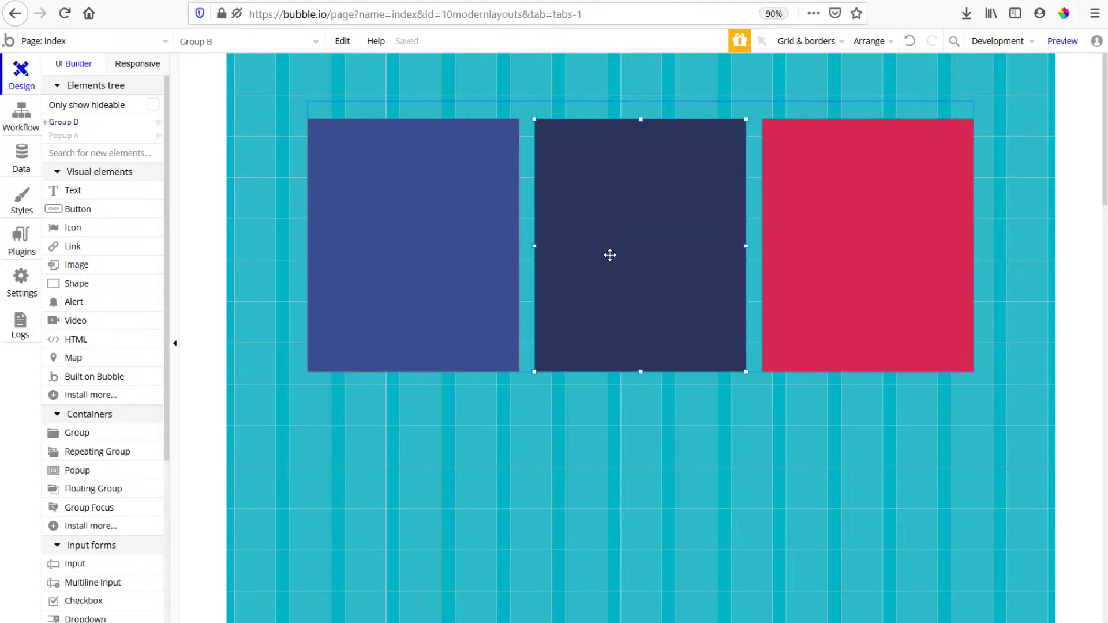
key(Right)
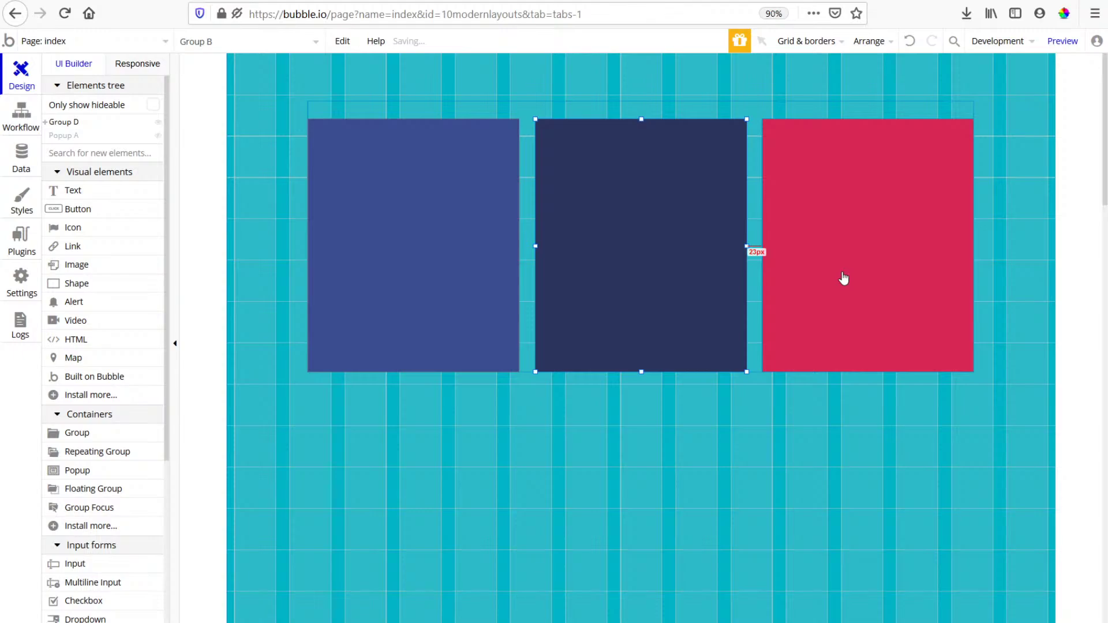
Narrow the responsive view to about 912 px and try the red box without fixed width.
click(138, 65)
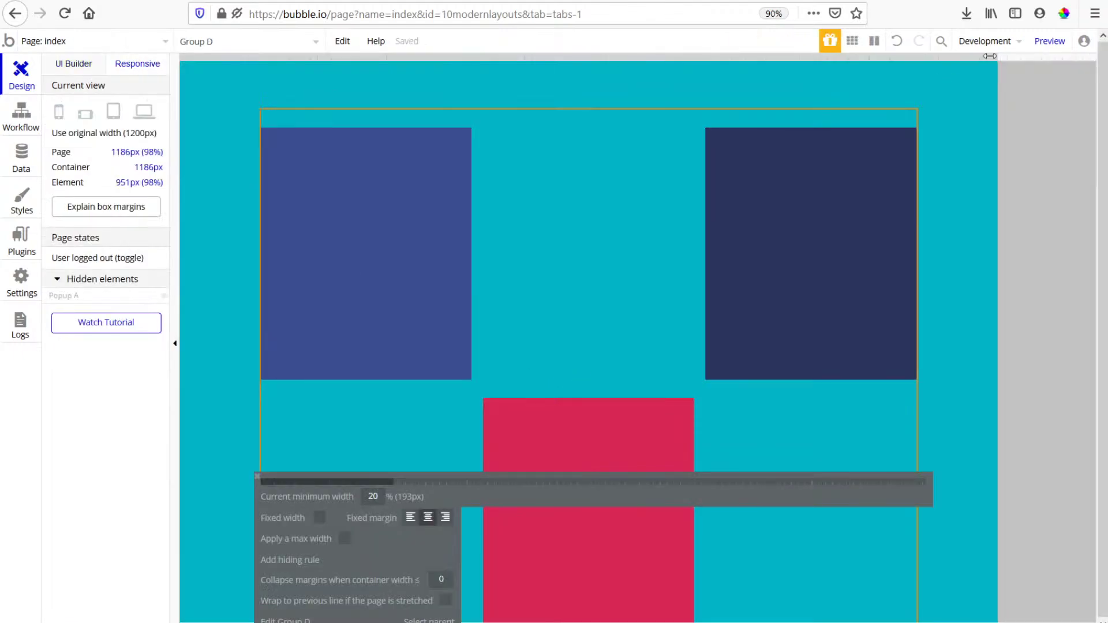
drag(991, 56, 732, 255)
click(456, 485)
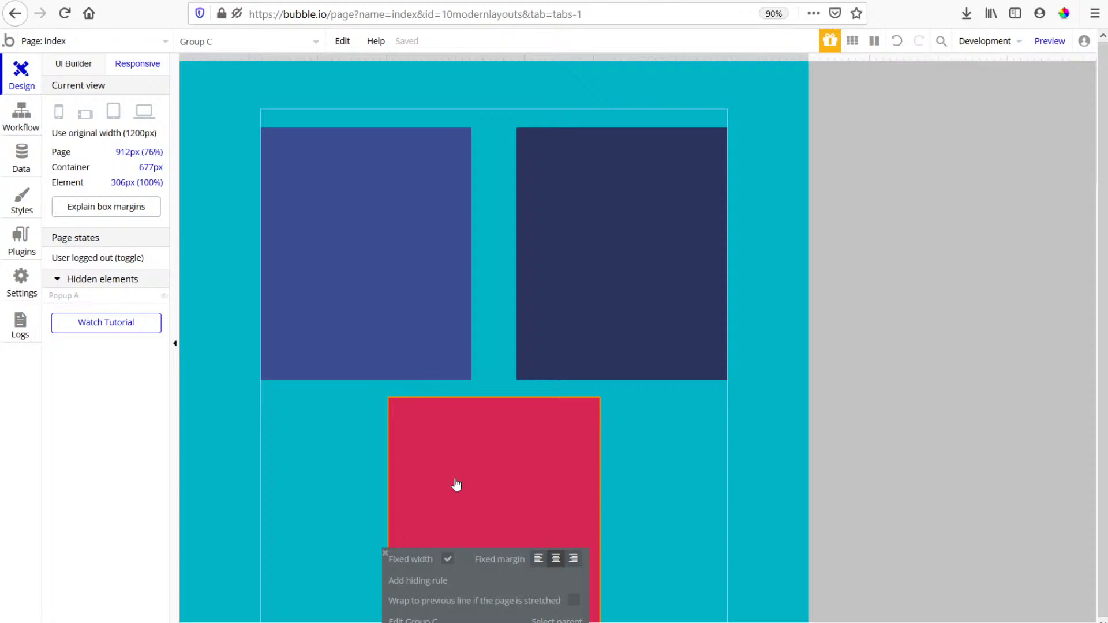
click(449, 558)
click(563, 202)
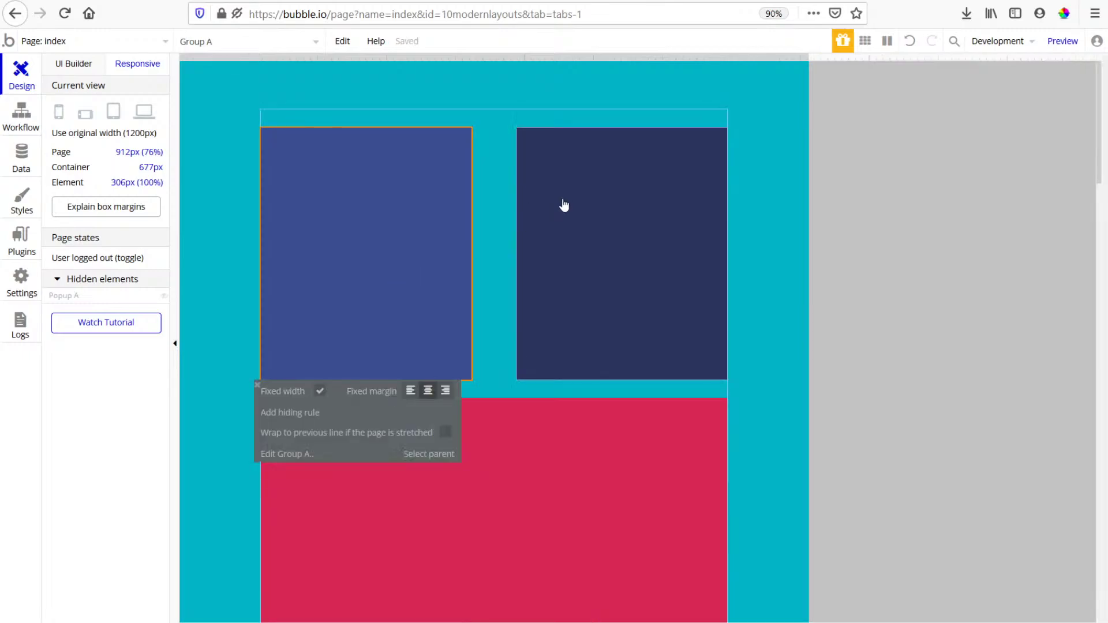
click(428, 504)
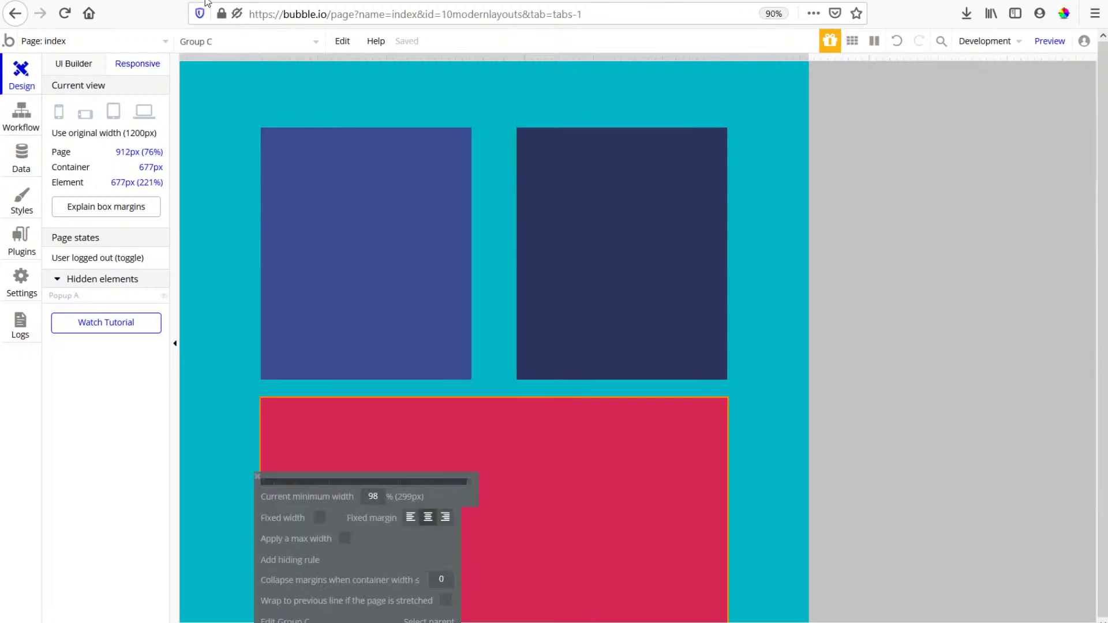
Switch to the web.dev article and examine both Deconstructed Pancake demos for how the boxes wrap.
click(206, 0)
scroll(472, 264, down, 15)
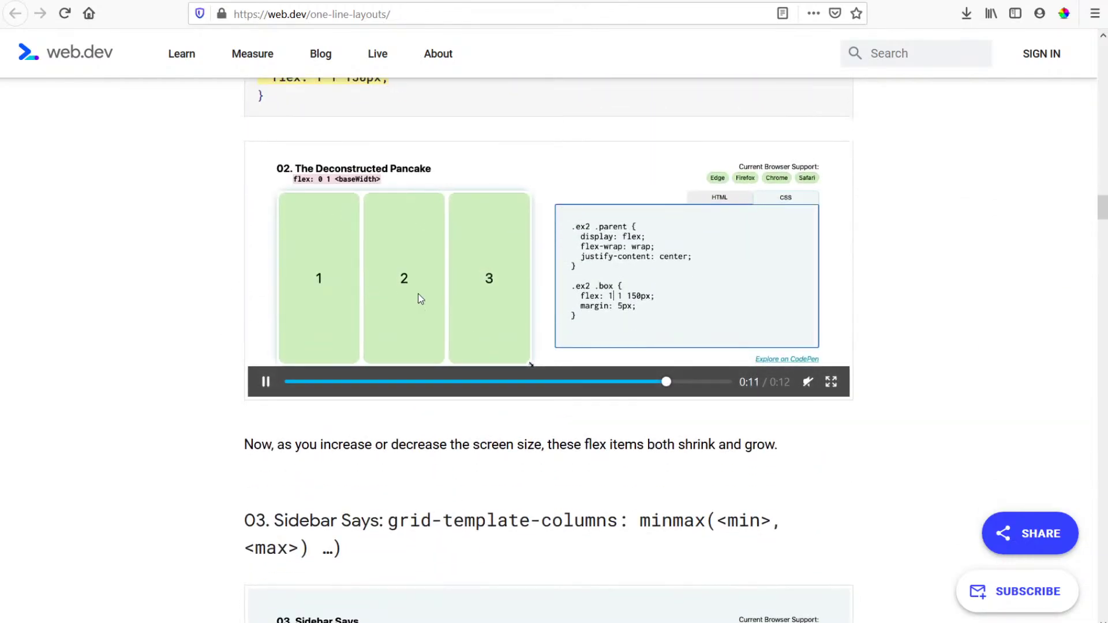
scroll(579, 459, up, 10)
scroll(578, 460, up, 6)
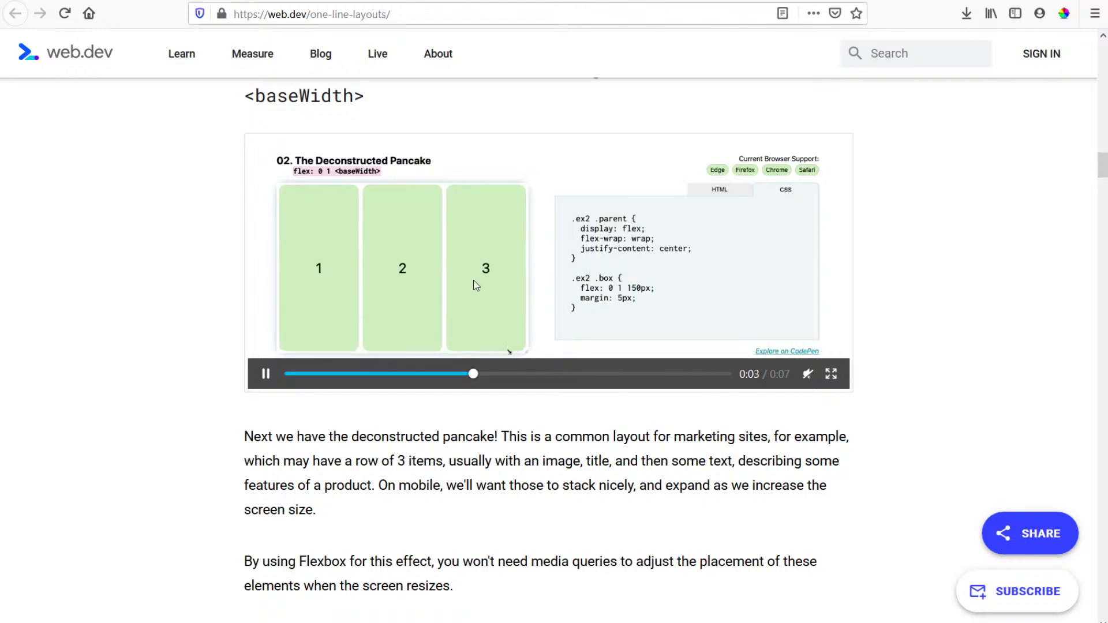
click(76, 0)
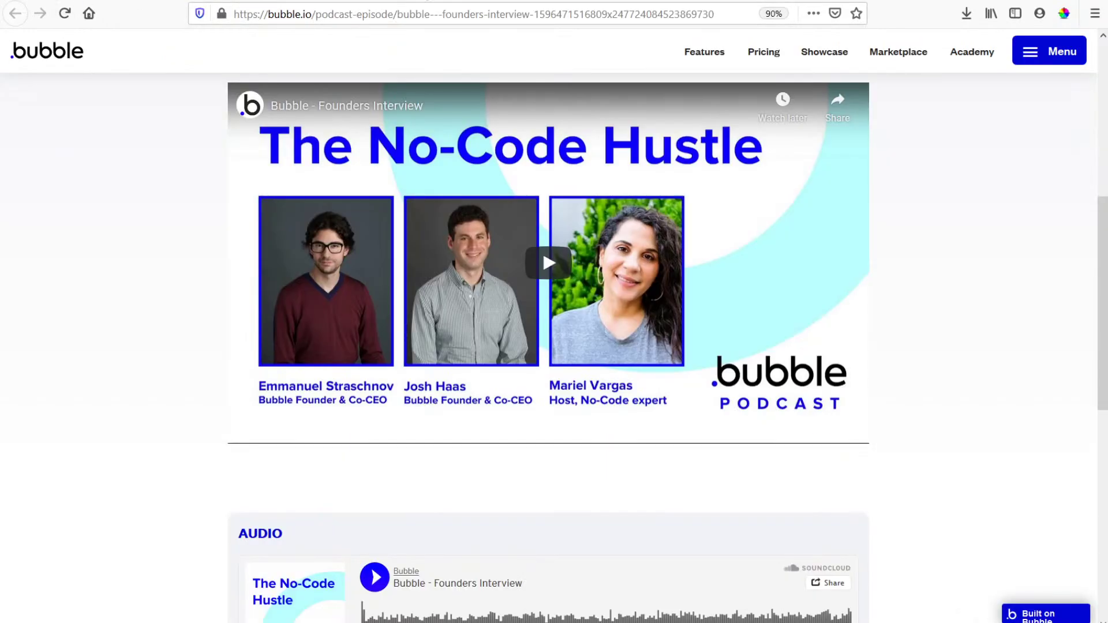
click(428, 0)
Apply a 100% max width to the parent group and make the red box fixed-width again.
click(495, 214)
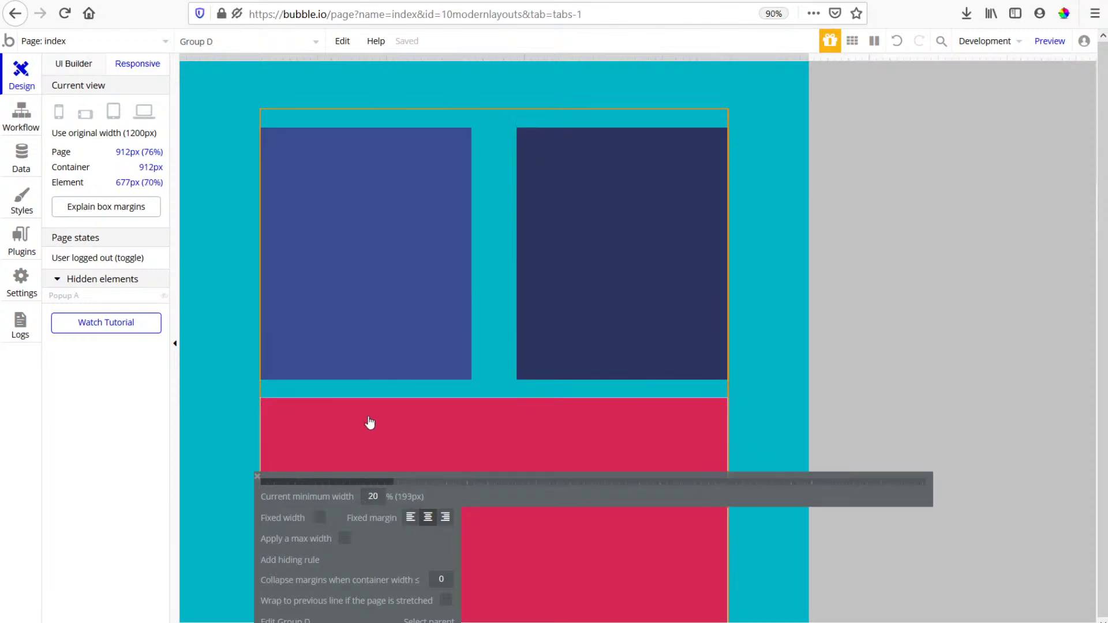
click(343, 540)
click(449, 567)
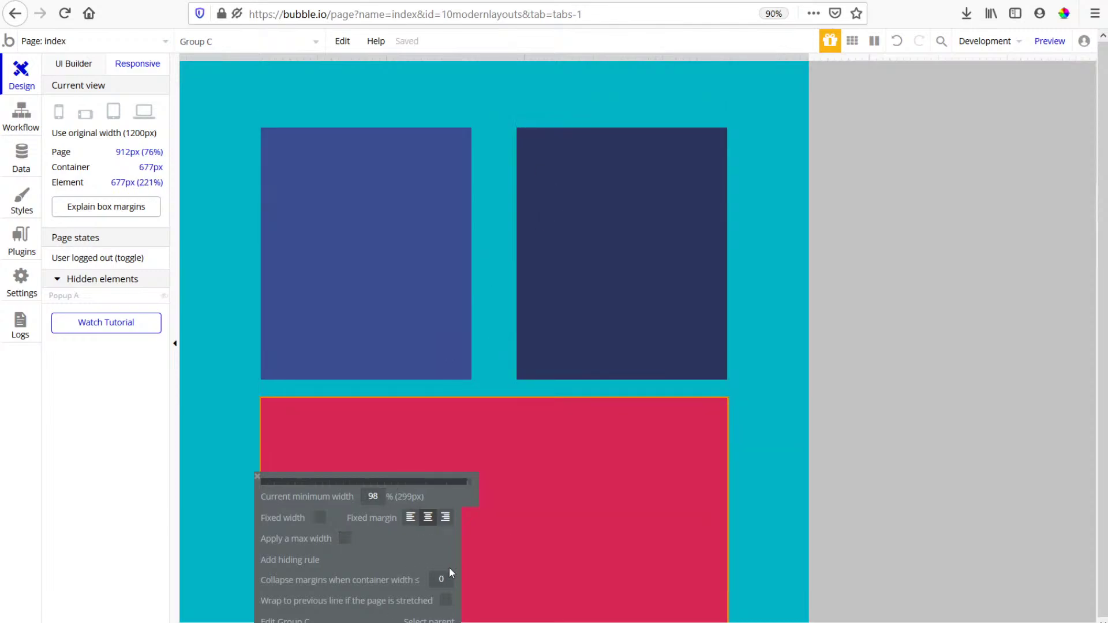
click(319, 517)
click(501, 337)
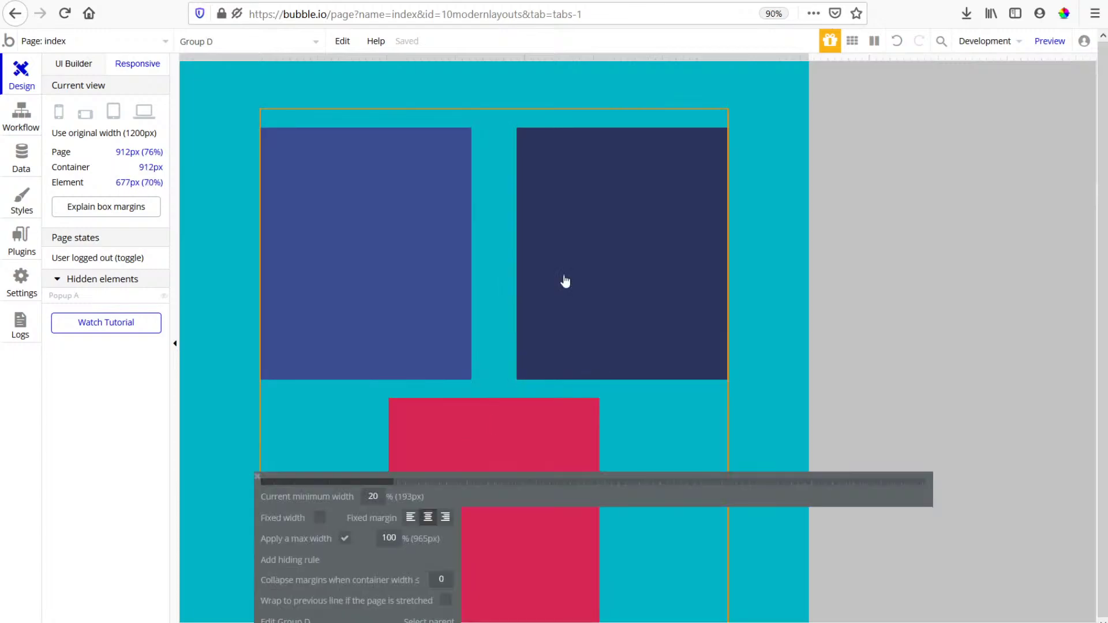
drag(818, 51, 892, 130)
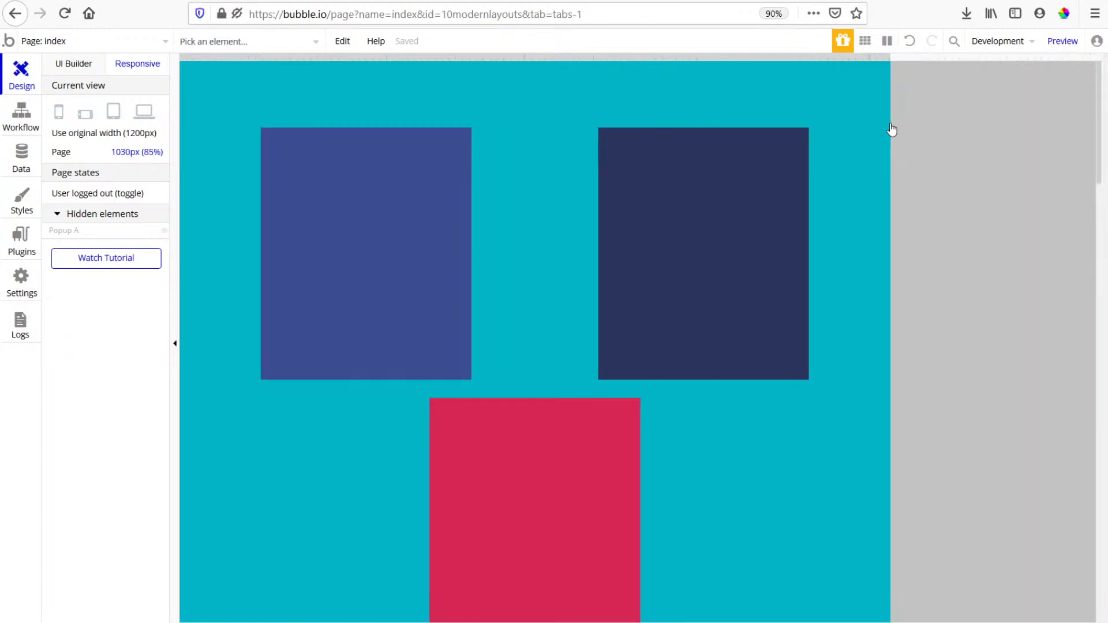
Read the web.dev explanation of the stretching pancake variant with flex: 1 1 150px and examine its demo.
click(64, 67)
scroll(751, 226, down, 3)
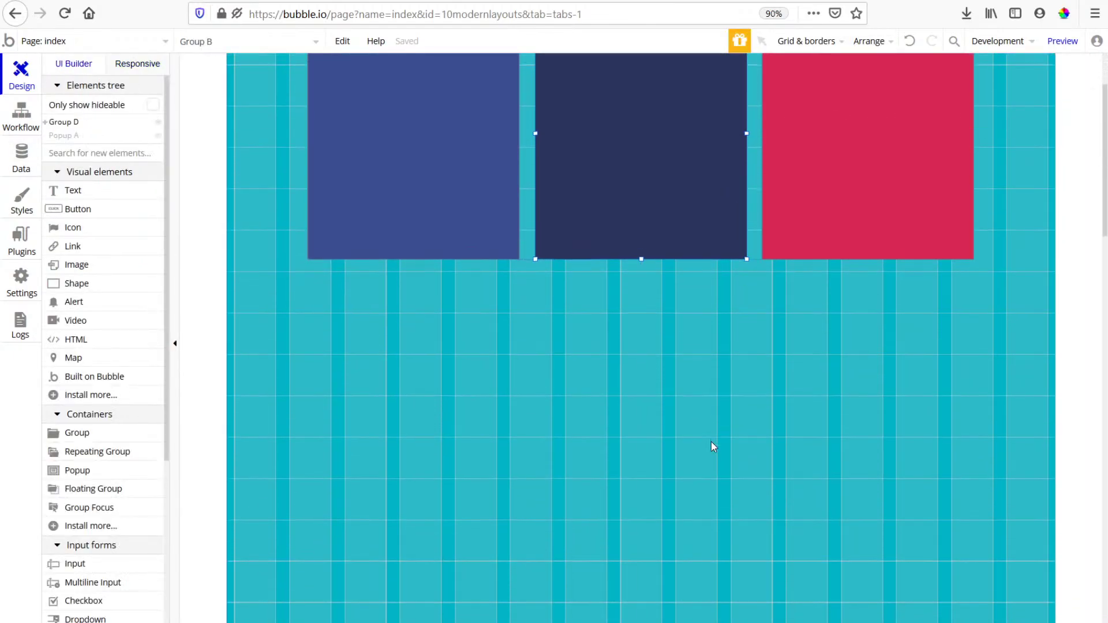
scroll(714, 447, up, 3)
click(754, 207)
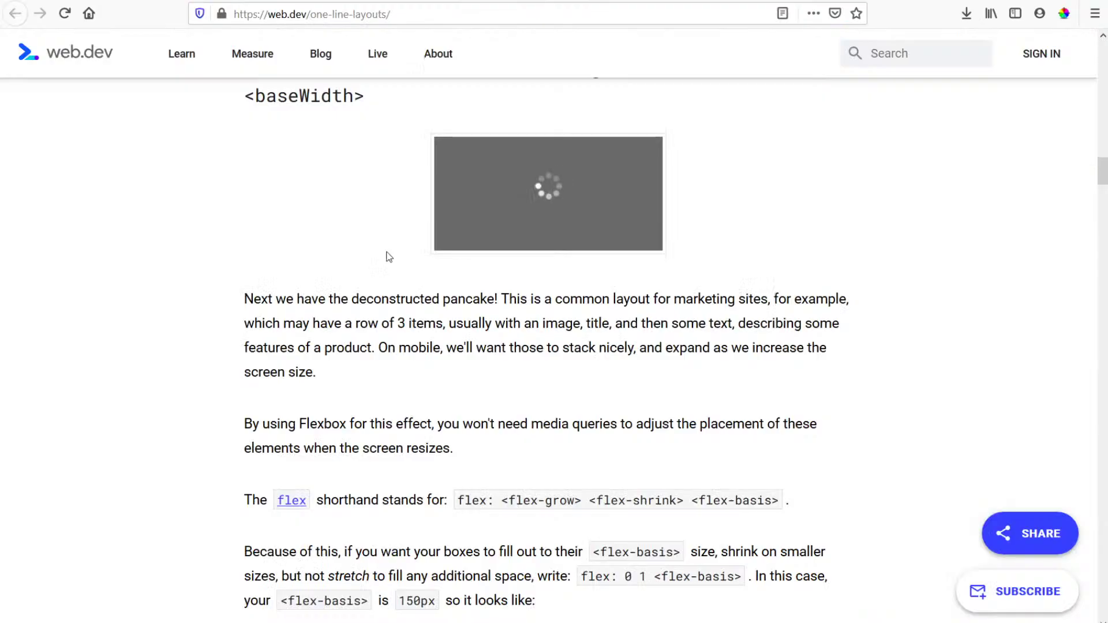
scroll(387, 255, down, 15)
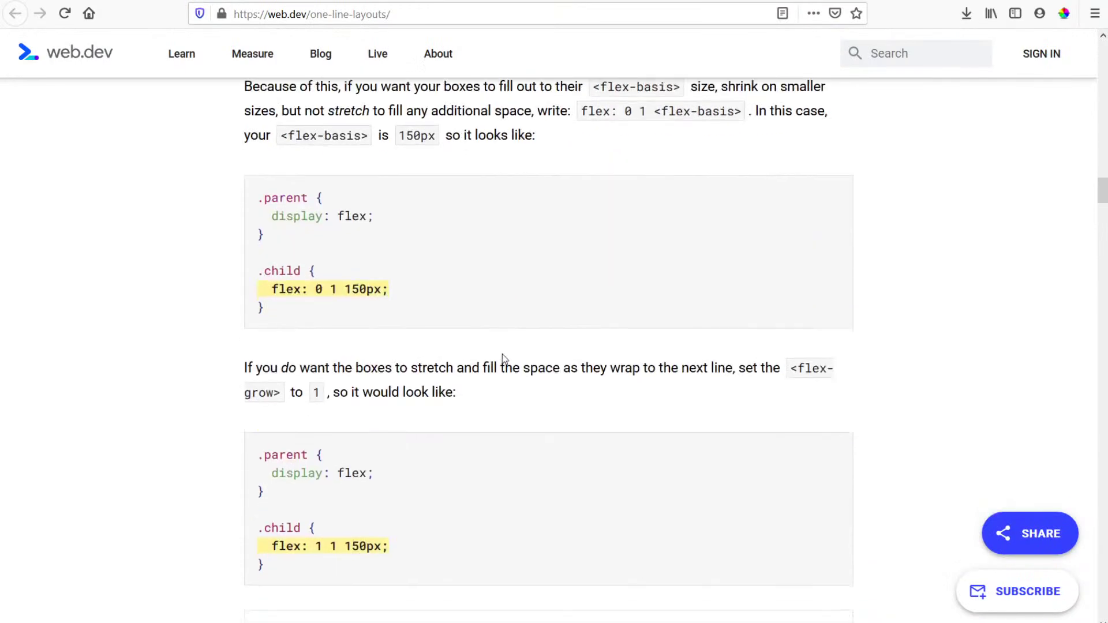
scroll(521, 358, down, 2)
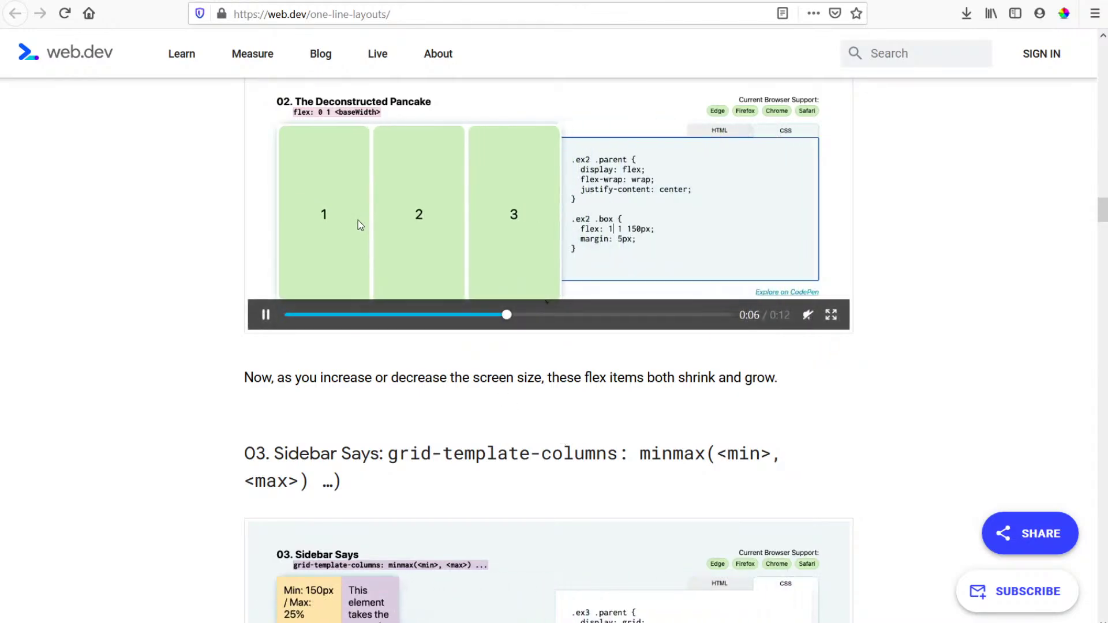
scroll(335, 208, up, 4)
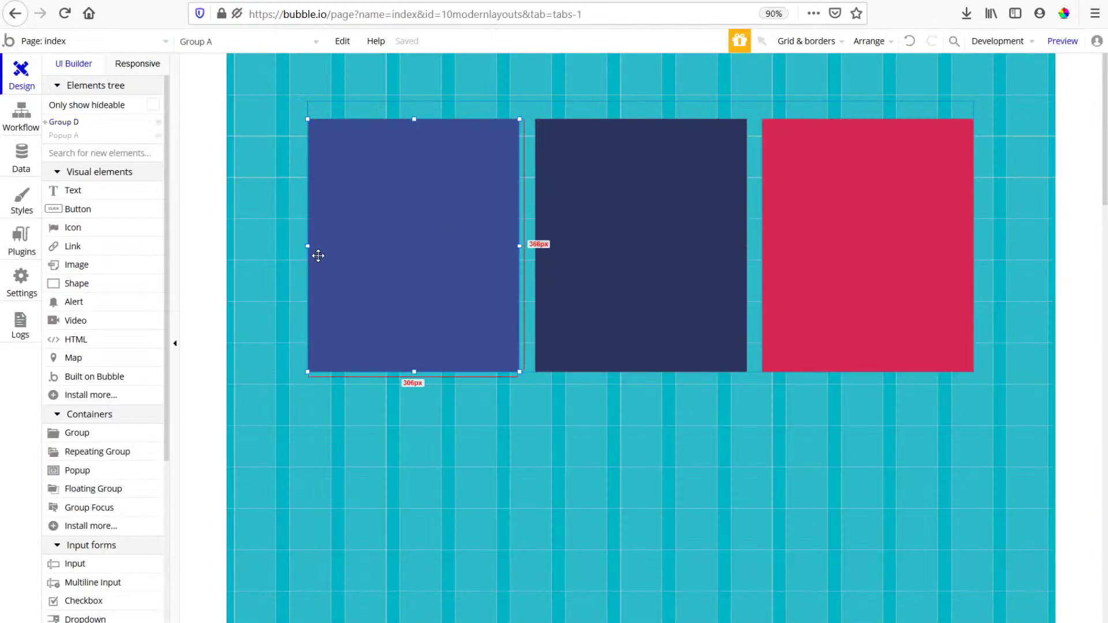
Turn off the fixed-width setting for the first blue box and the dark blue box.
double_click(386, 274)
click(1016, 570)
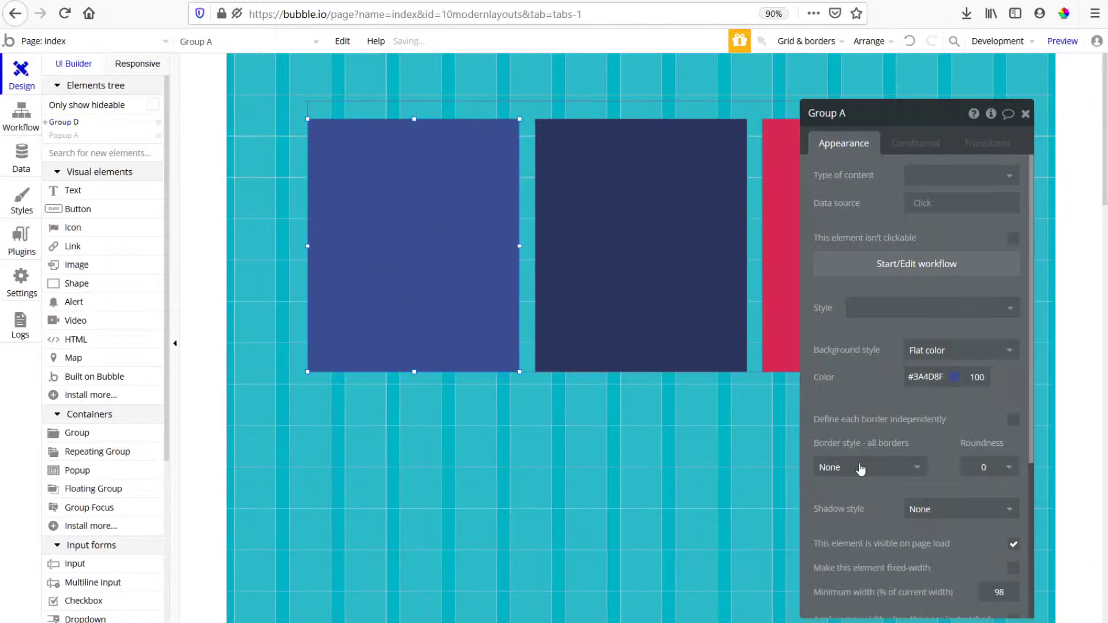
click(705, 342)
click(1014, 570)
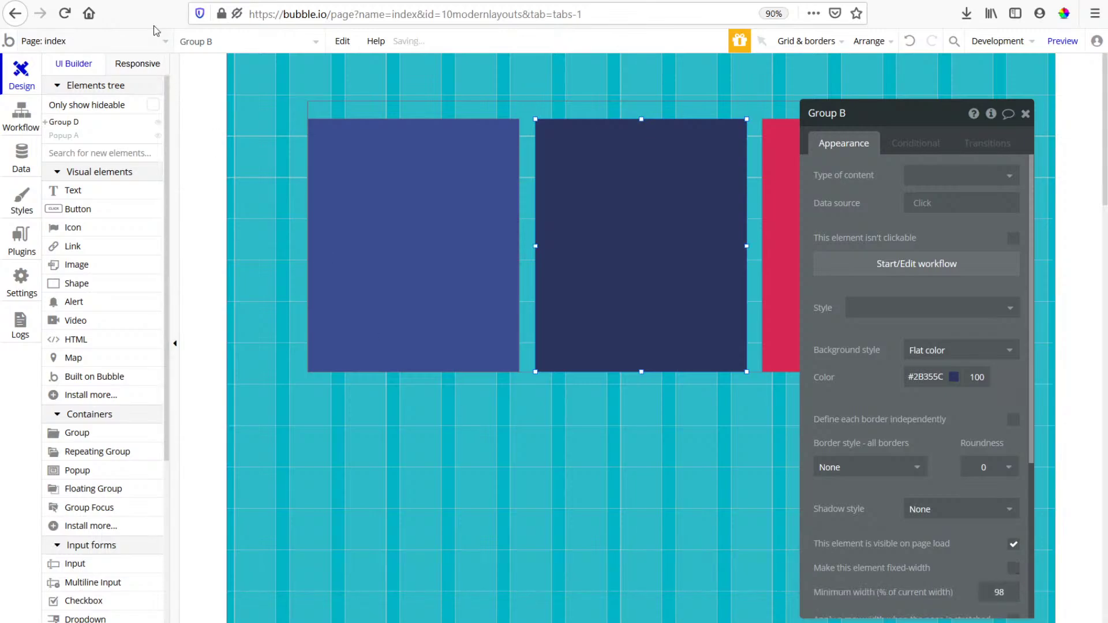
Turn off fixed width for the red box and check the wrapping at page widths of about 862 and 1181 px.
click(137, 63)
drag(906, 55, 774, 110)
click(394, 512)
click(431, 518)
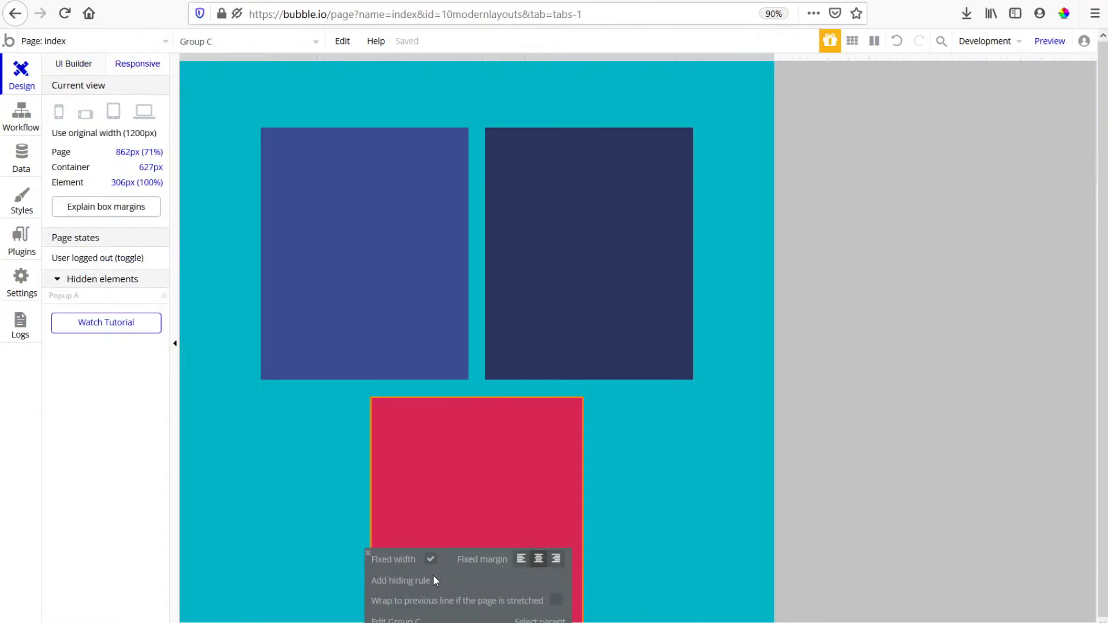
click(430, 561)
drag(775, 70, 996, 164)
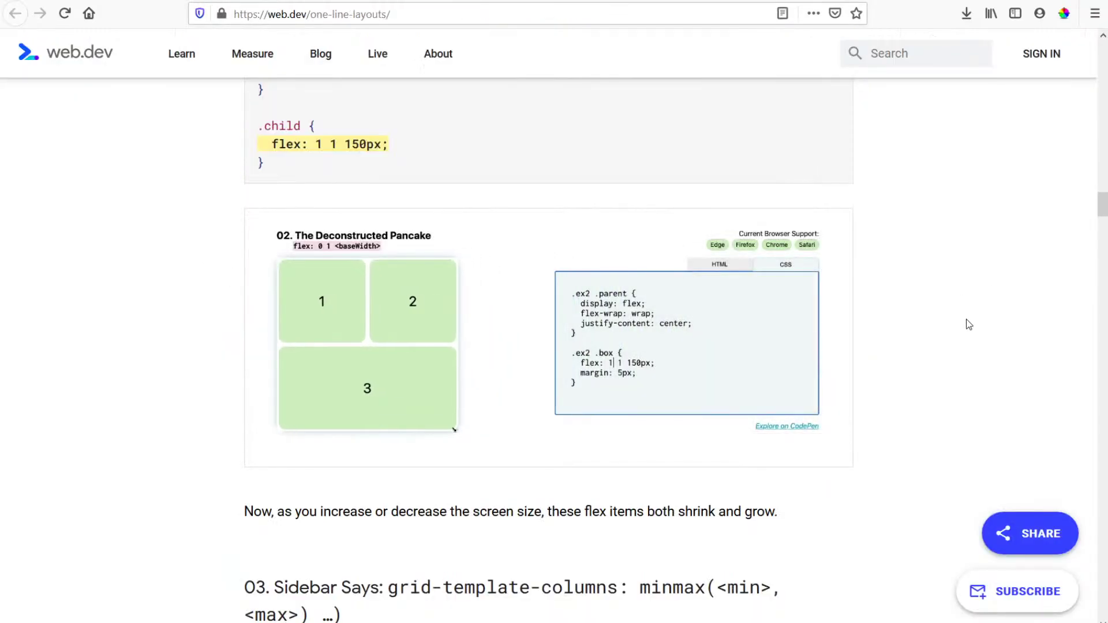
Compare with the stretching pancake demo on web.dev and examine the next layout, 03. Sidebar Says.
scroll(948, 333, down, 2)
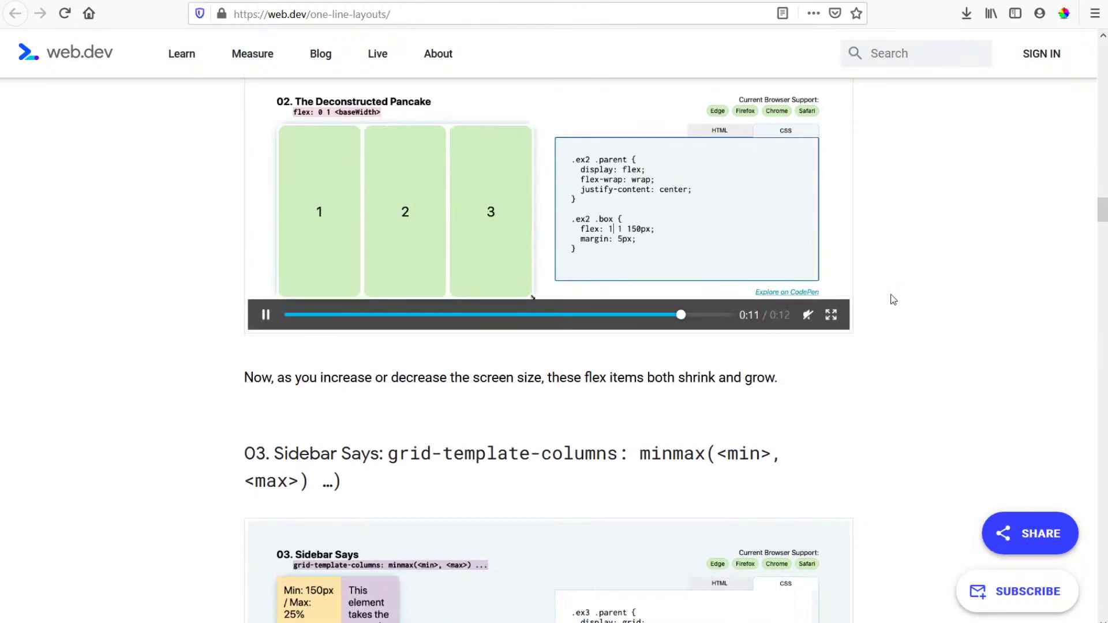
scroll(894, 300, down, 1)
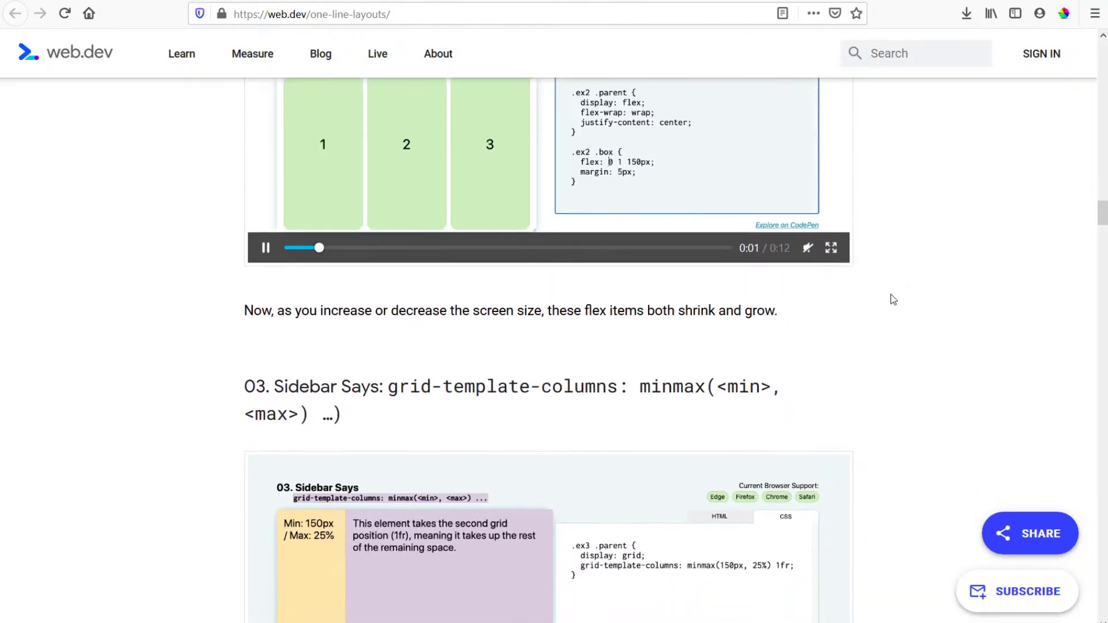
scroll(893, 300, down, 2)
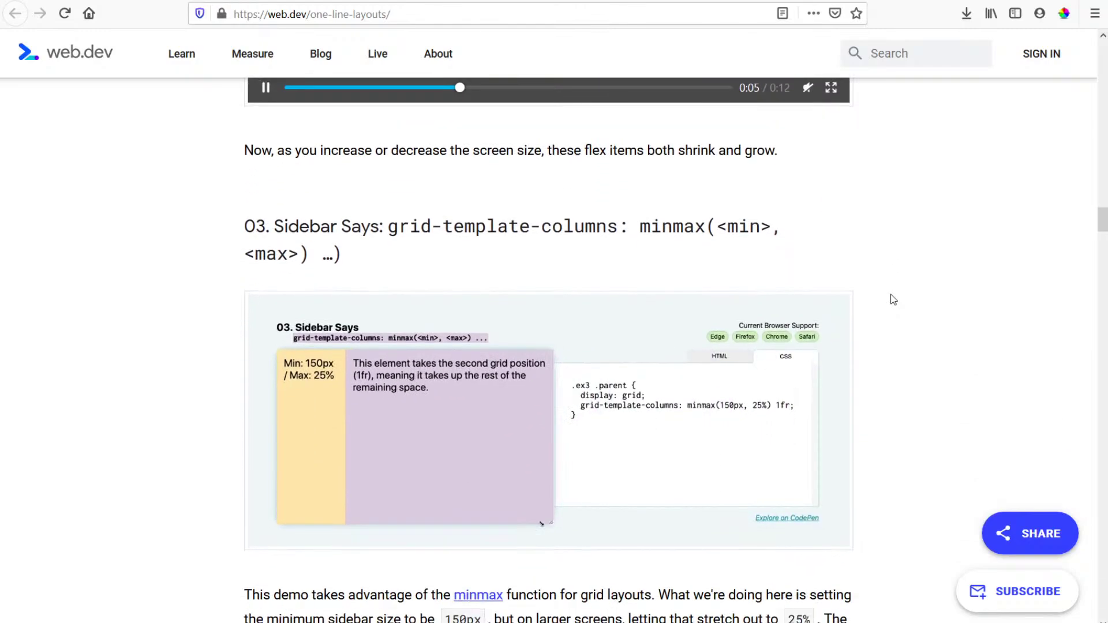
scroll(891, 297, down, 1)
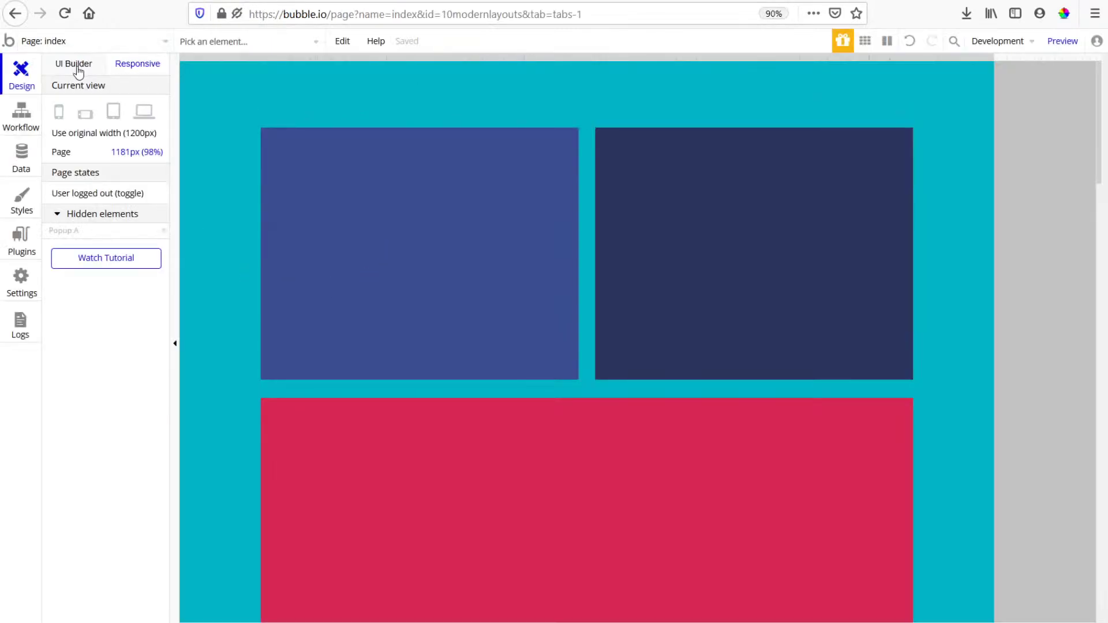
Delete the red box from the container group and narrow the lighter blue box to a 150 px wide sidebar.
click(79, 64)
click(663, 317)
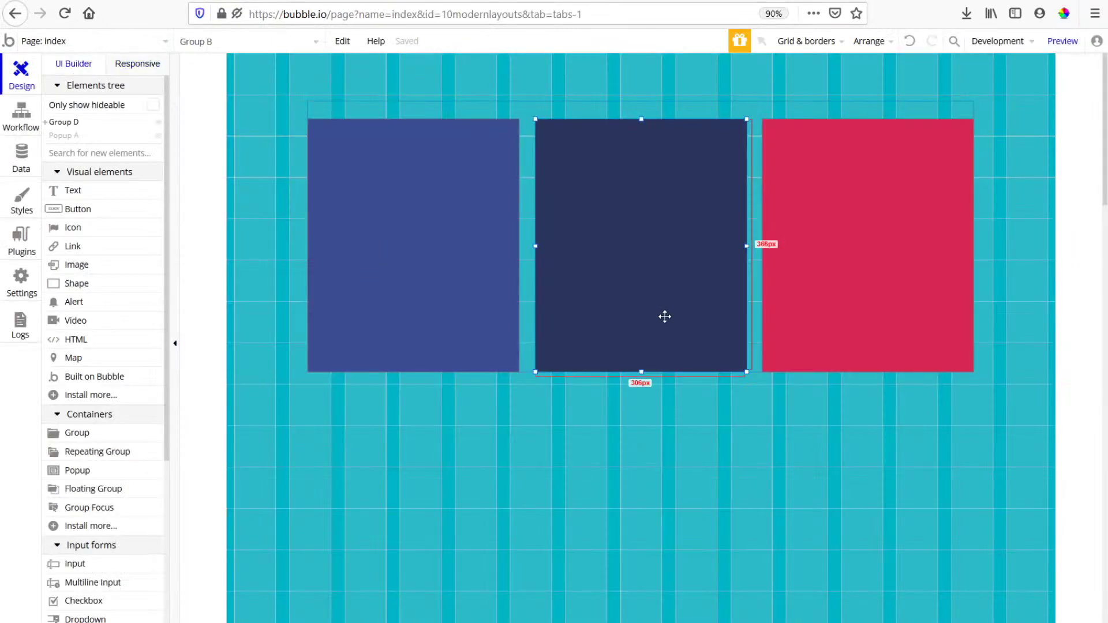
click(859, 293)
key(Delete)
click(623, 298)
drag(536, 247, 412, 267)
click(514, 252)
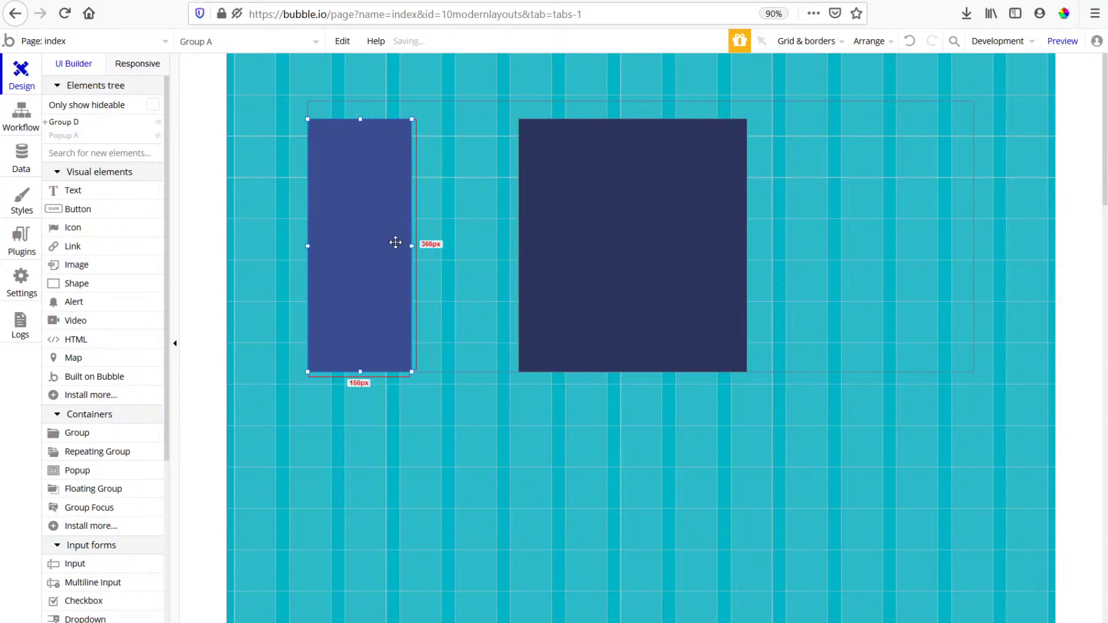
double_click(345, 266)
scroll(1007, 381, down, 4)
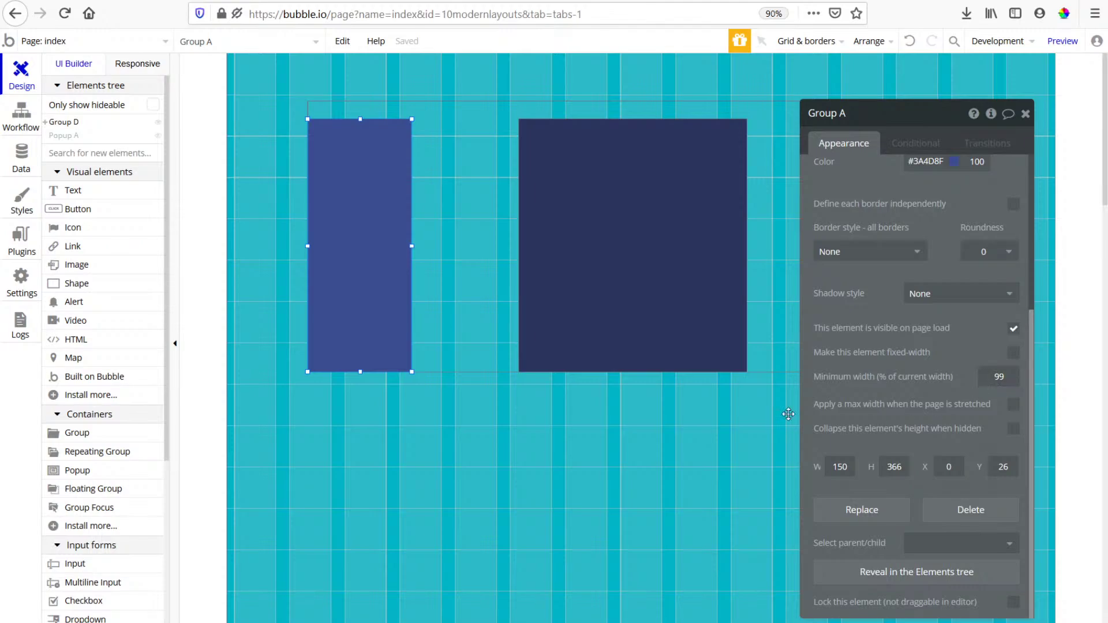
Stretch the dark blue box from the sidebar's edge to the container's far edge, 815 px wide, with a 20% minimum width.
click(568, 260)
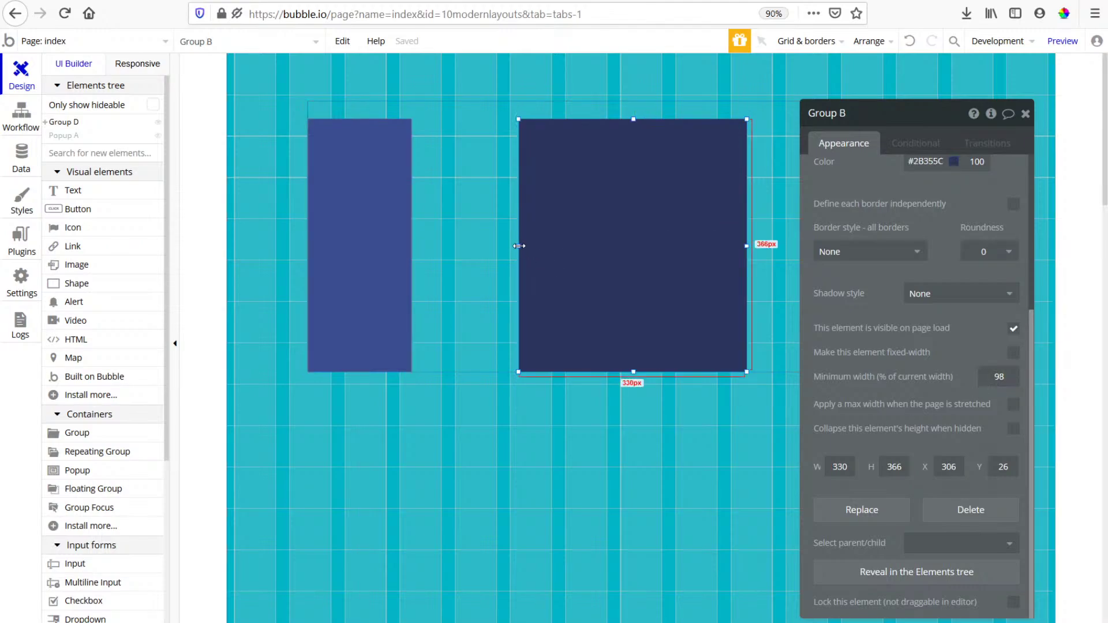
drag(518, 251, 411, 246)
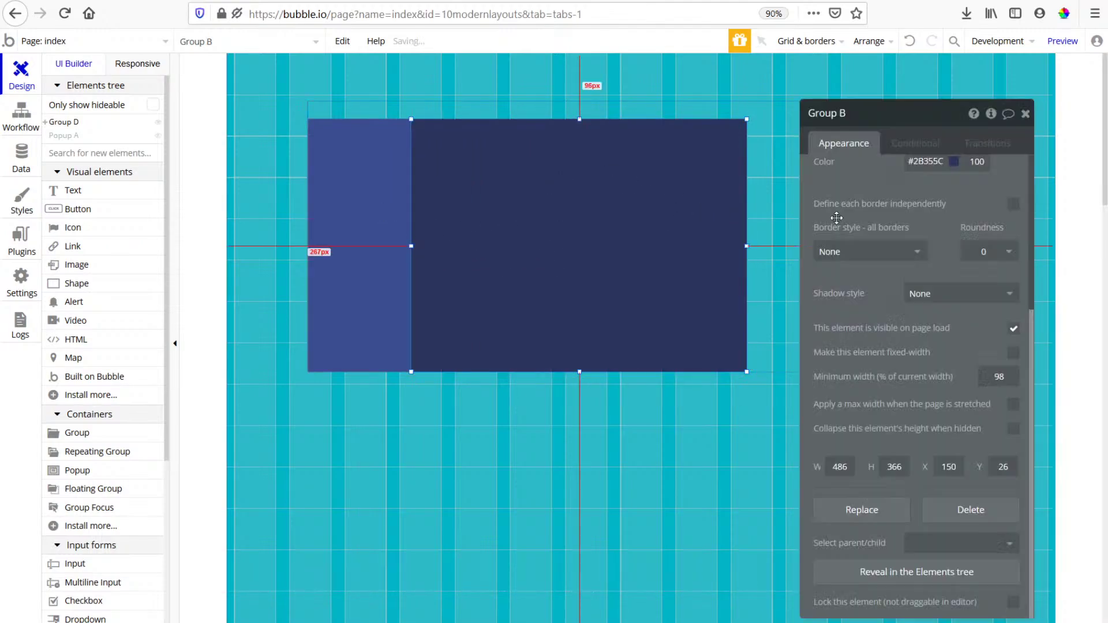
drag(749, 248, 976, 246)
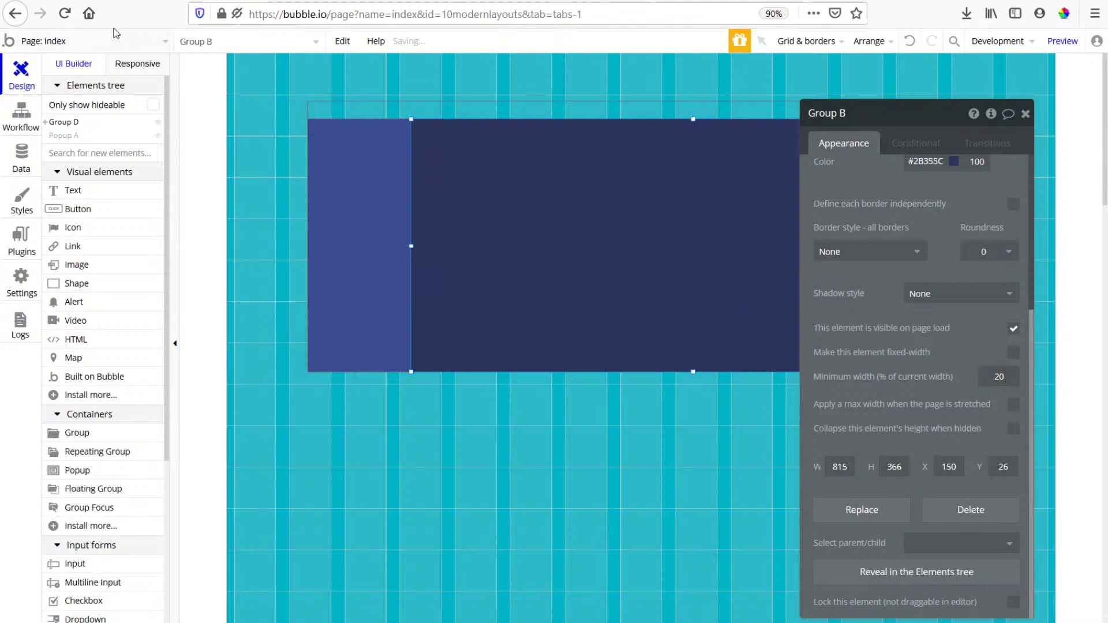
Preview the sidebar layout at a page width of about 532 px and inspect the container group's responsive settings.
click(123, 57)
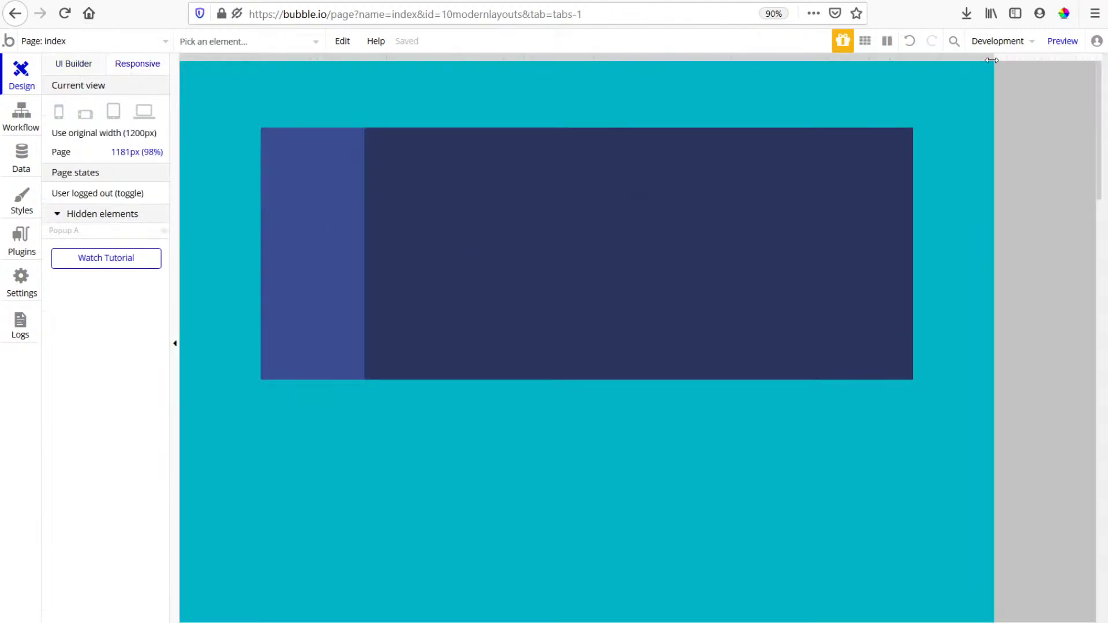
drag(992, 60, 548, 155)
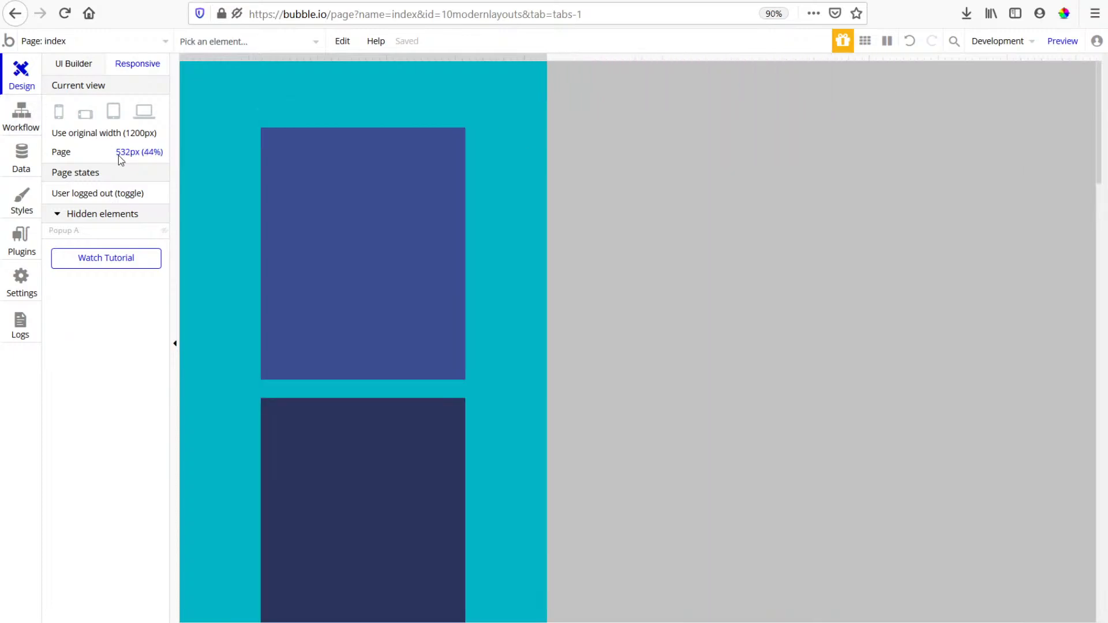
click(308, 393)
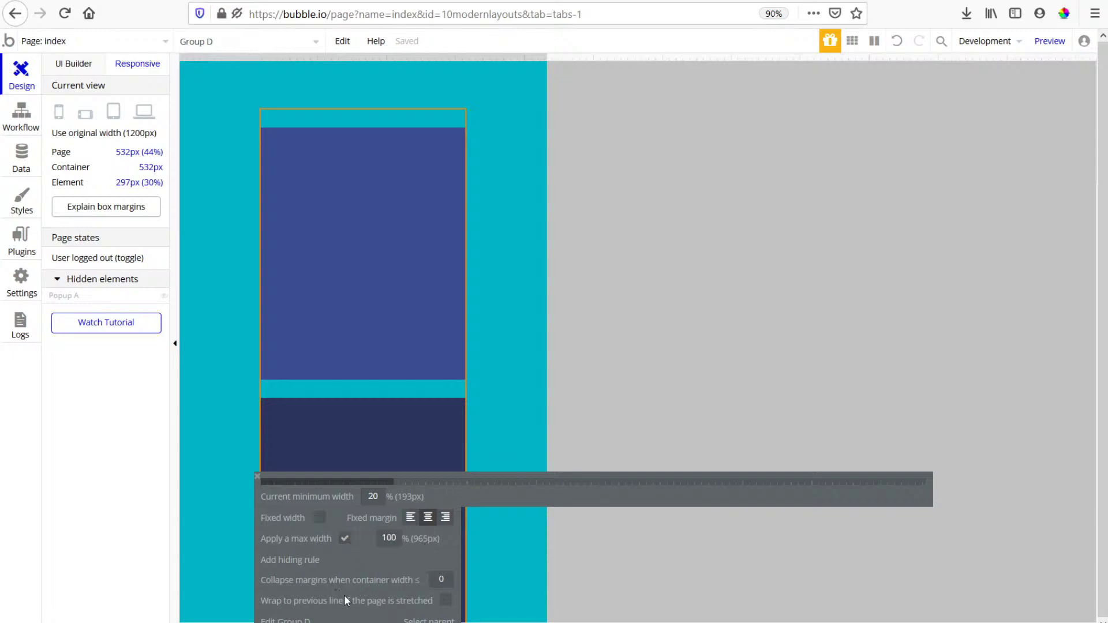
Wrap the container group in a new outer group and widen that group to the full 1200 px page width.
click(77, 68)
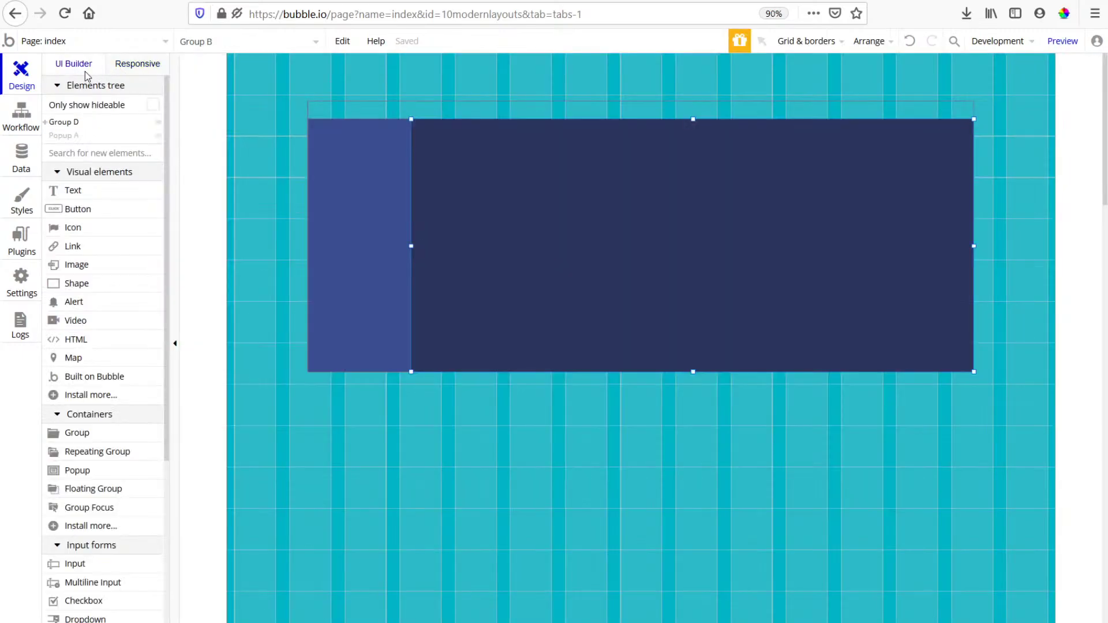
right_click(424, 114)
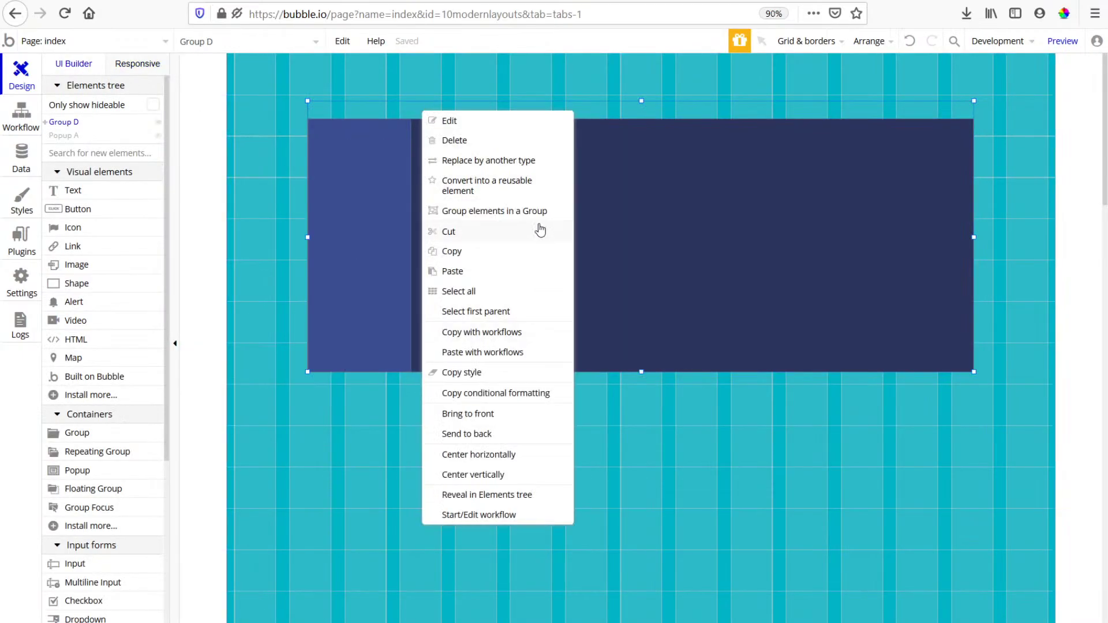
click(449, 232)
drag(307, 238, 228, 237)
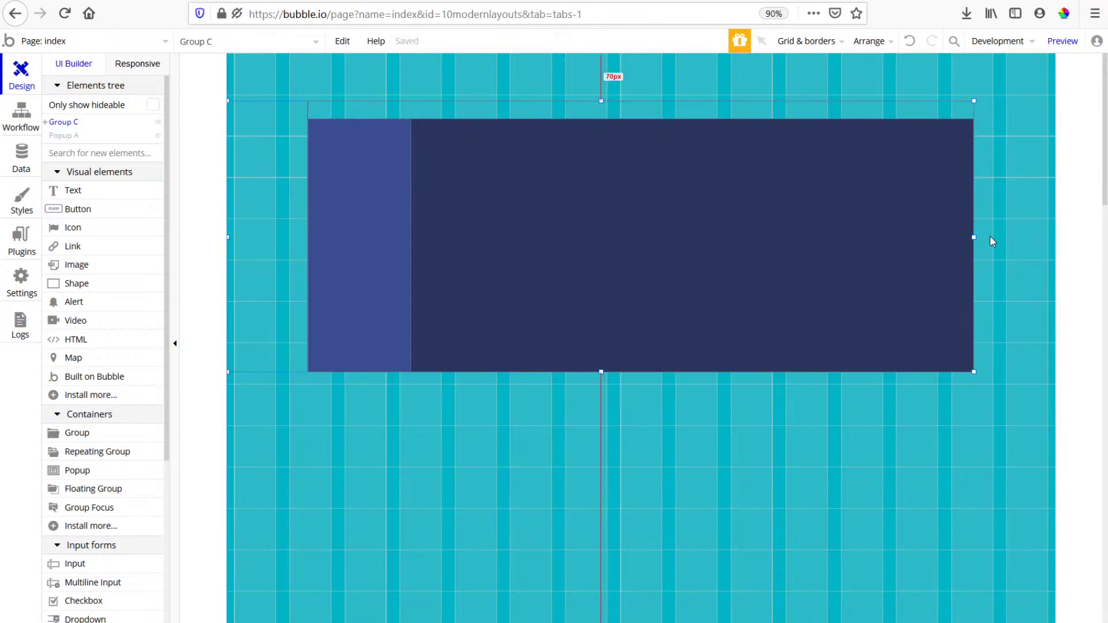
drag(974, 237, 1055, 237)
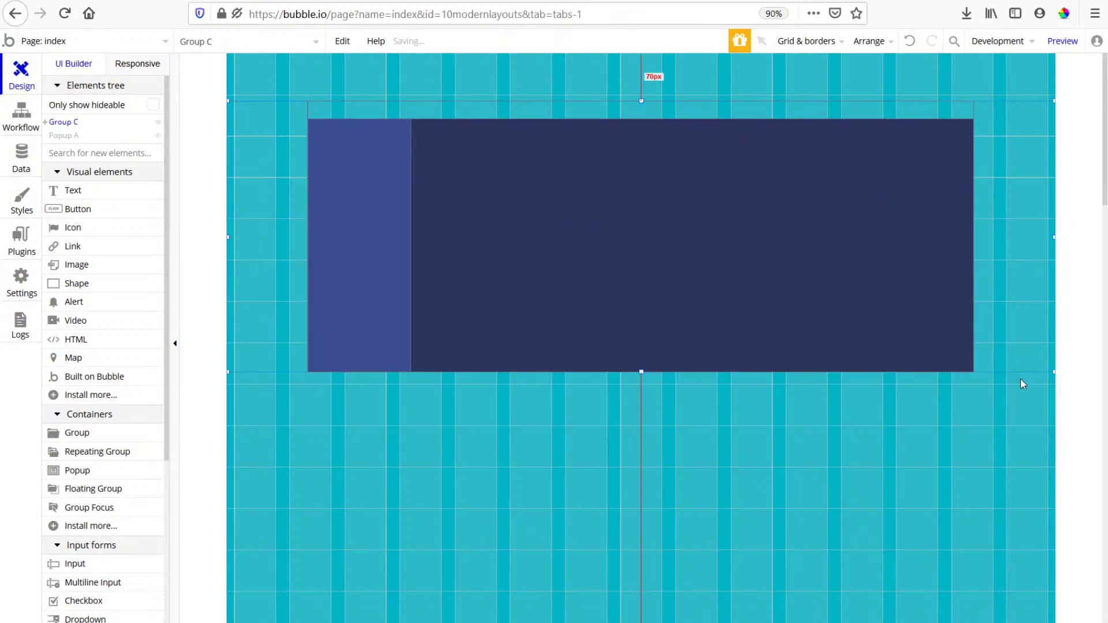
Remove the outer group's style and give it a flat #FFFFFF background.
double_click(261, 164)
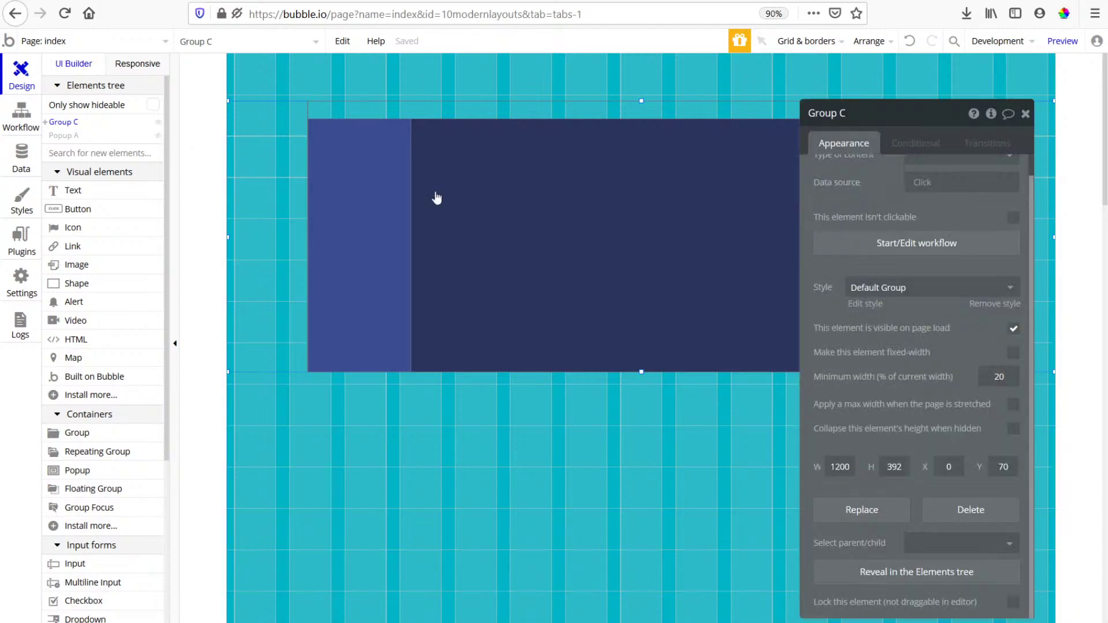
click(990, 307)
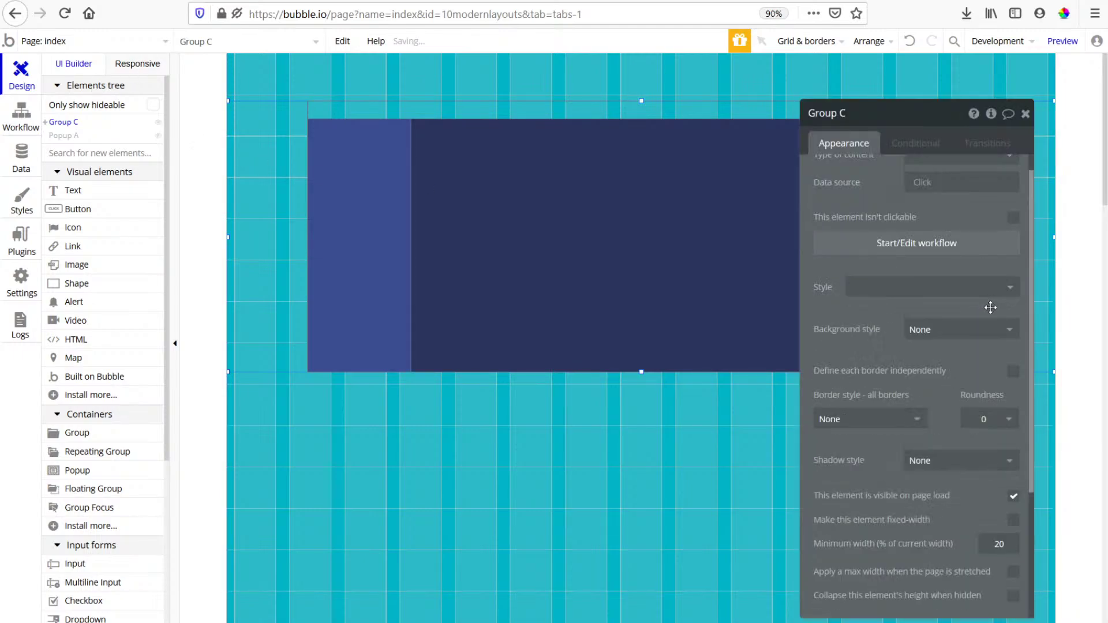
click(940, 335)
click(940, 369)
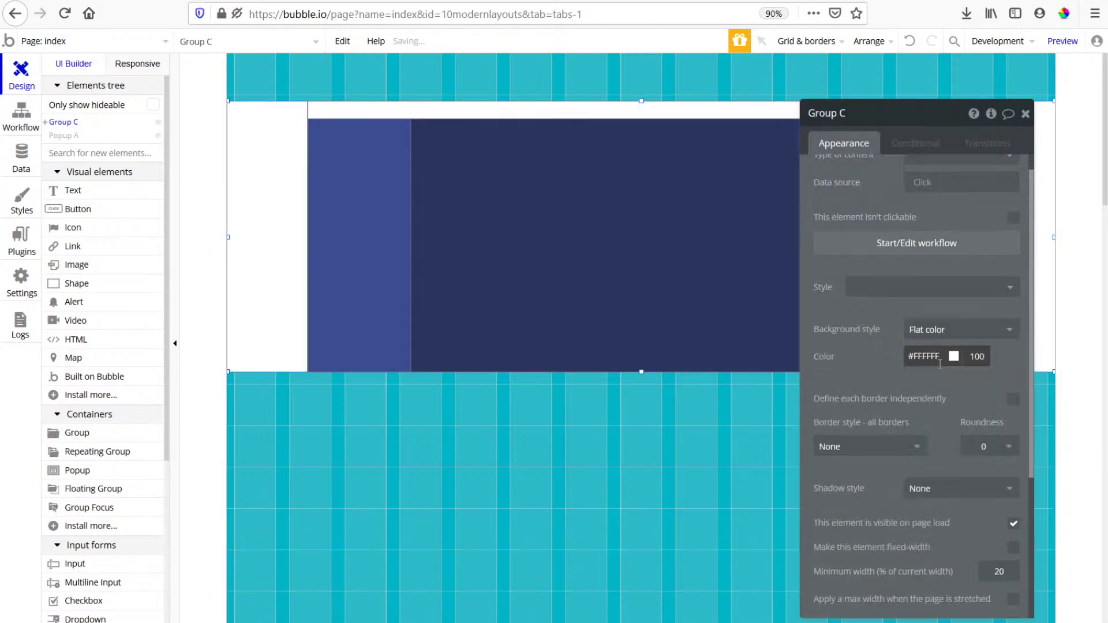
Remove the inner container group's style and give it a flat background in the saved red colour.
click(350, 111)
click(987, 287)
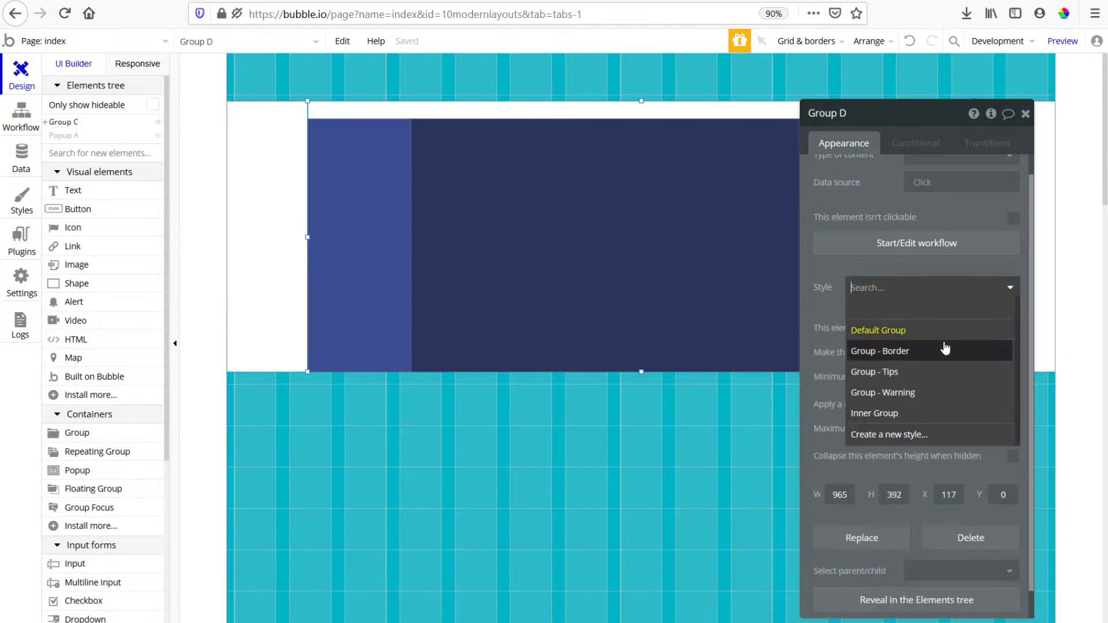
click(911, 274)
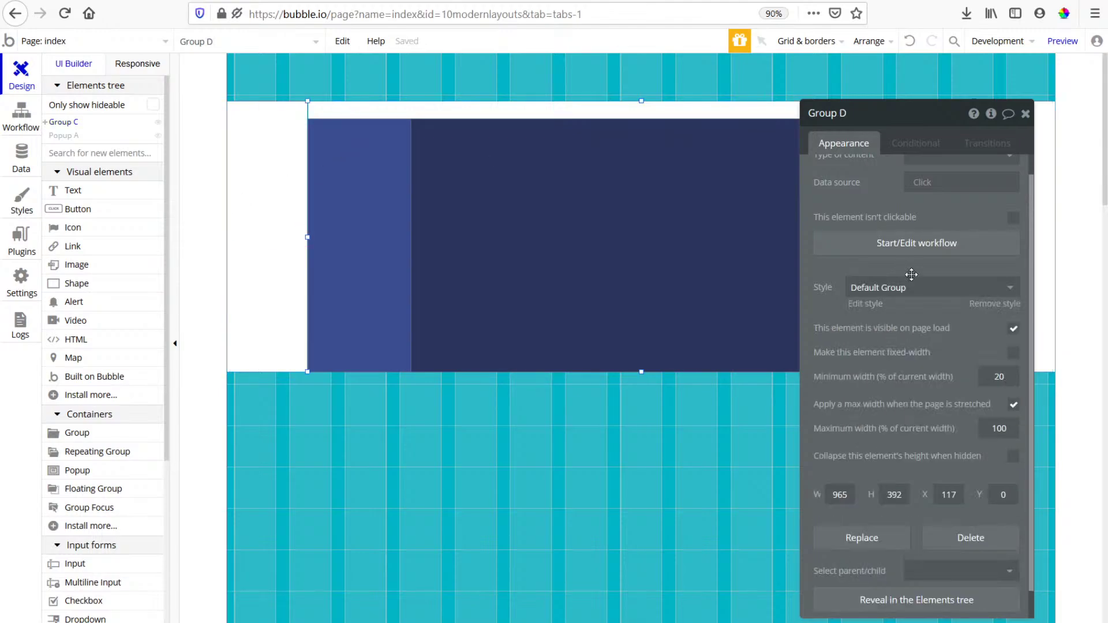
click(988, 304)
click(981, 327)
click(928, 371)
click(923, 356)
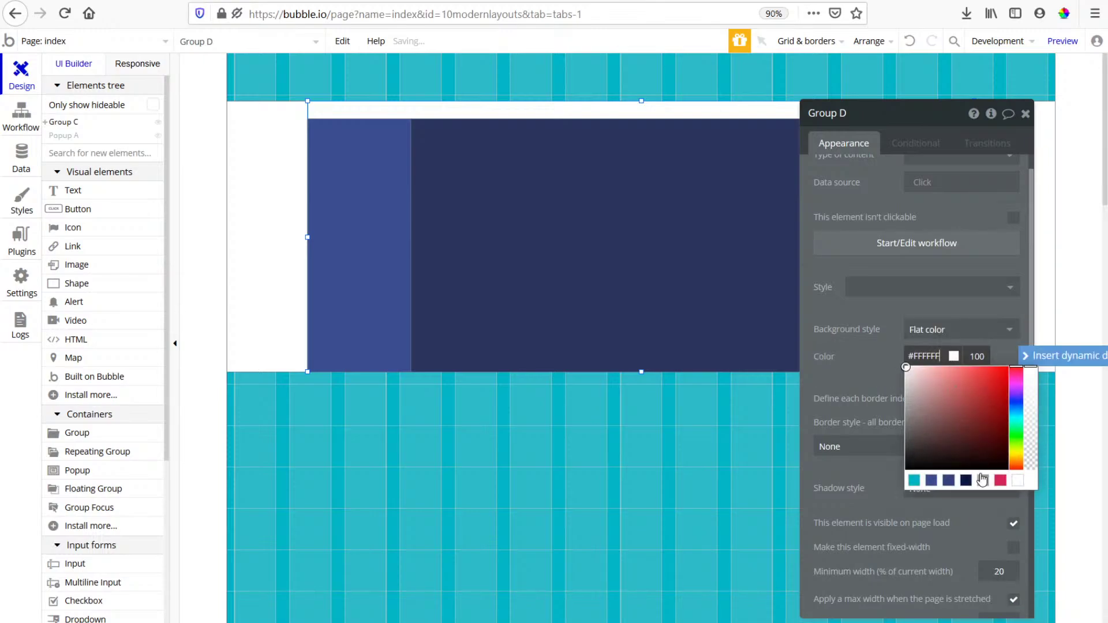
click(1000, 481)
Collapse the inner group's margins at container widths up to 550 px and check page widths of about 310 and 1124 px.
click(138, 63)
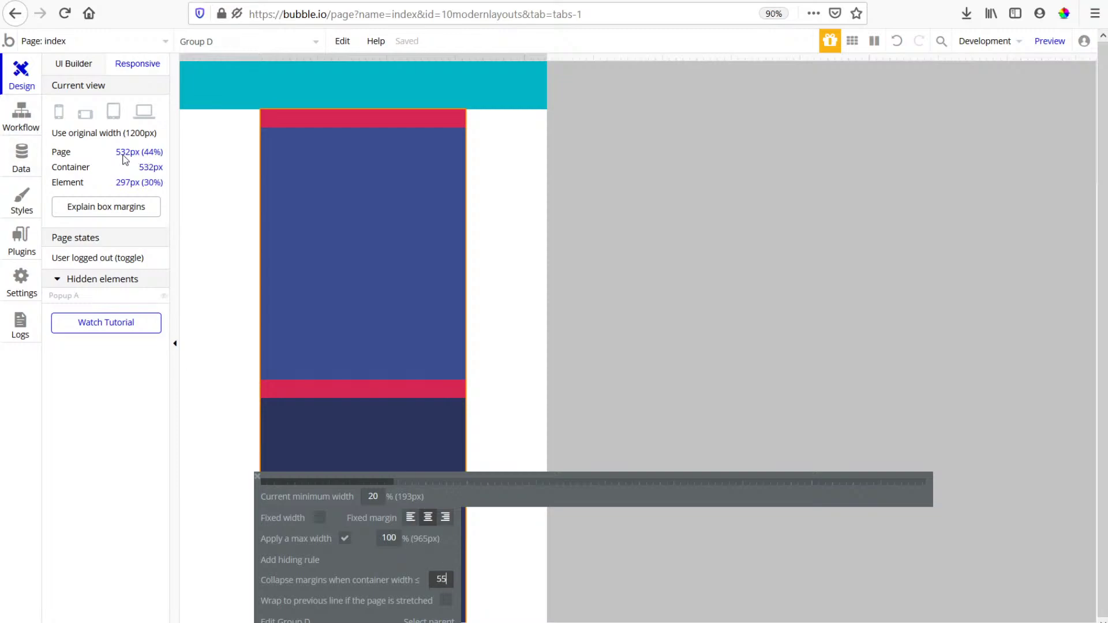
key(Return)
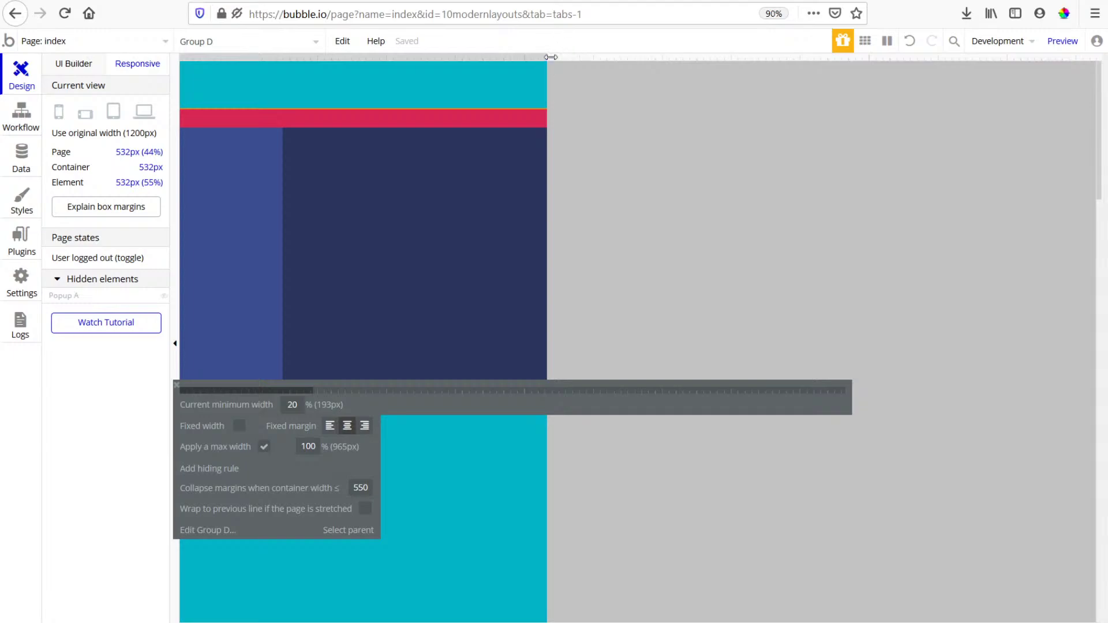
drag(548, 58, 394, 74)
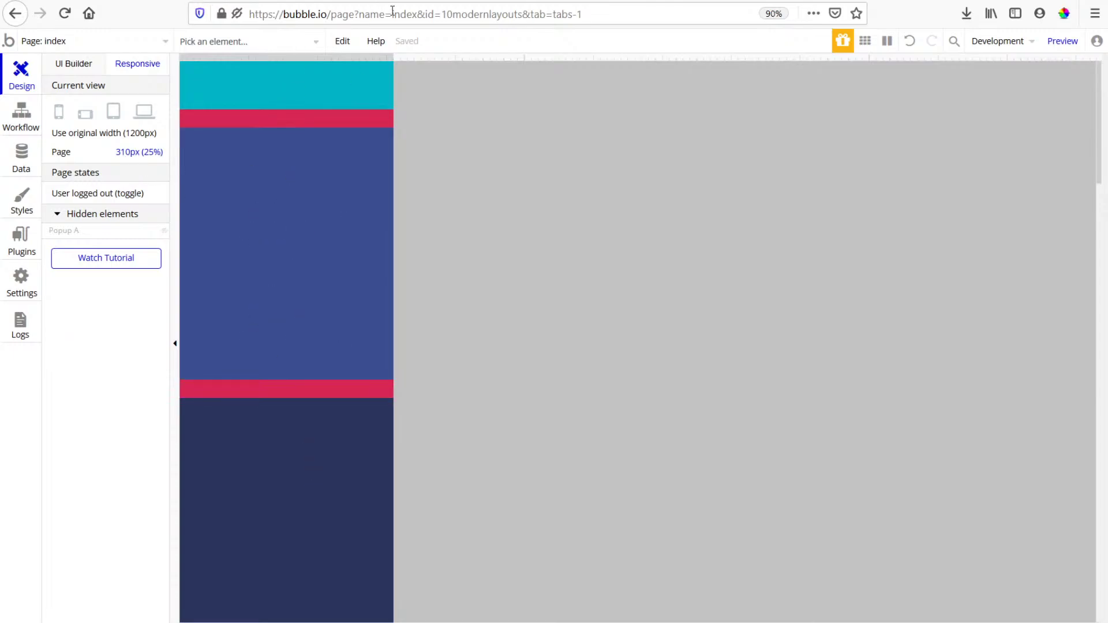
drag(396, 57, 955, 283)
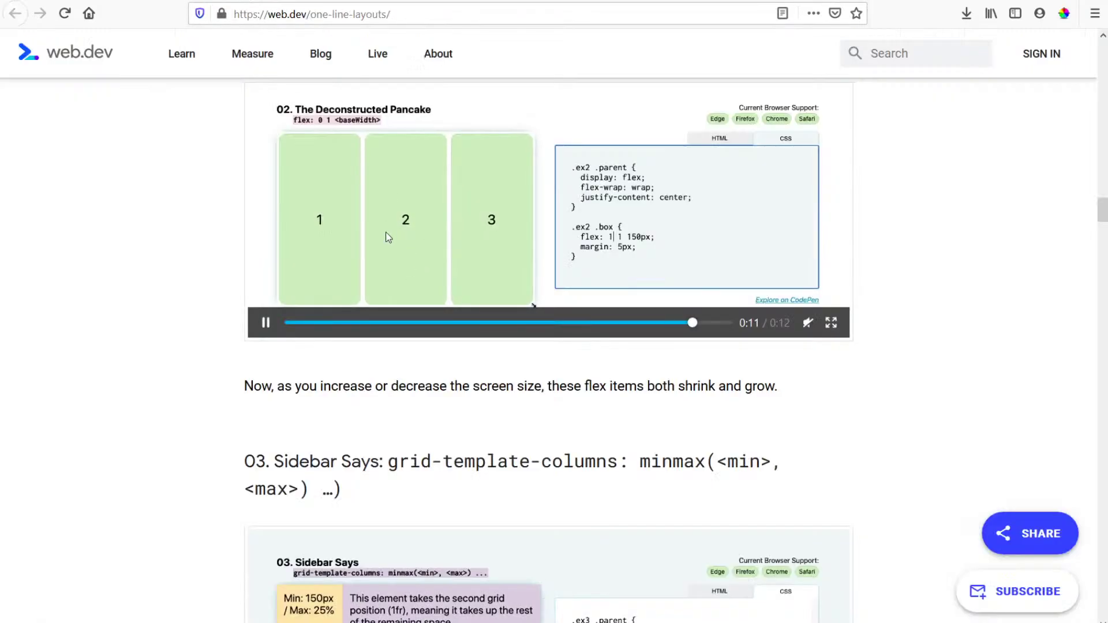
Review the Sidebar Says demo on web.dev and read on to the layout that follows it.
scroll(388, 238, up, 7)
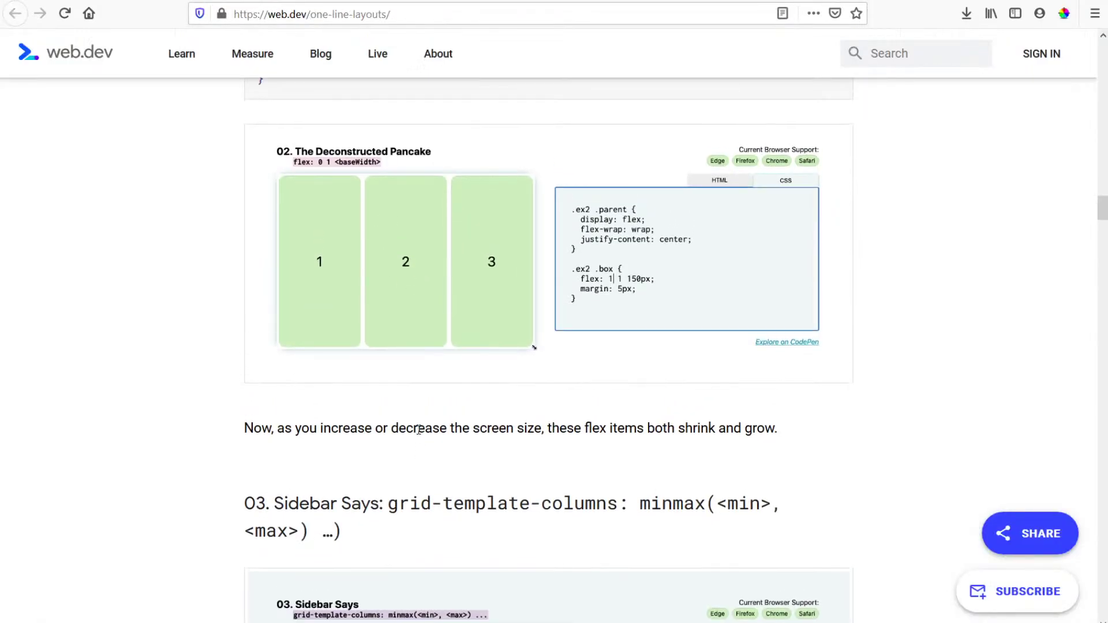
scroll(456, 427, down, 17)
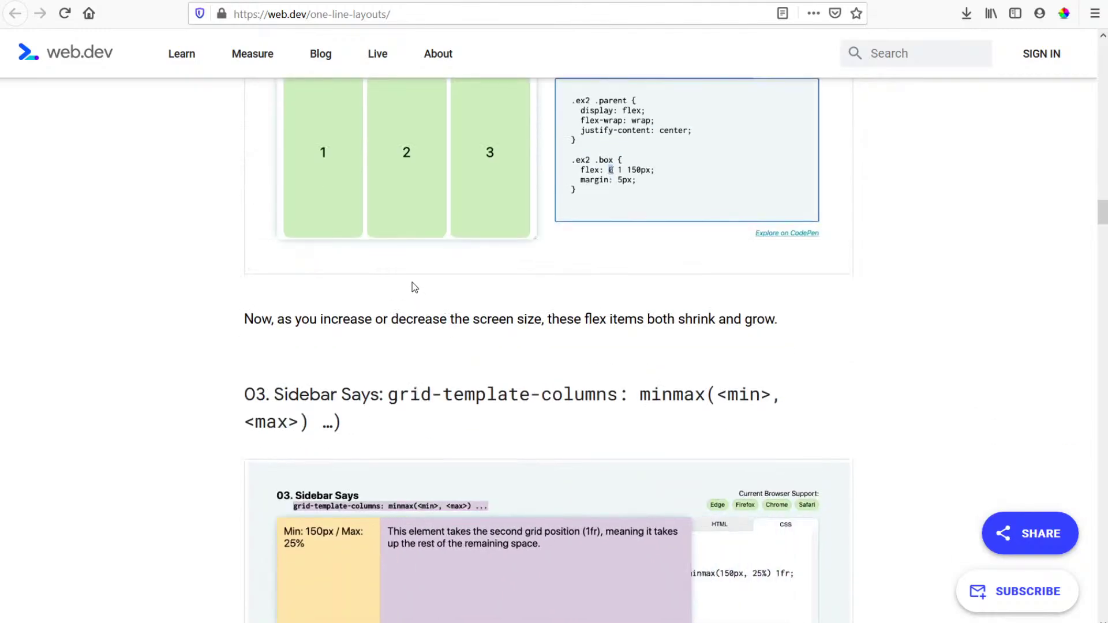
scroll(422, 241, down, 6)
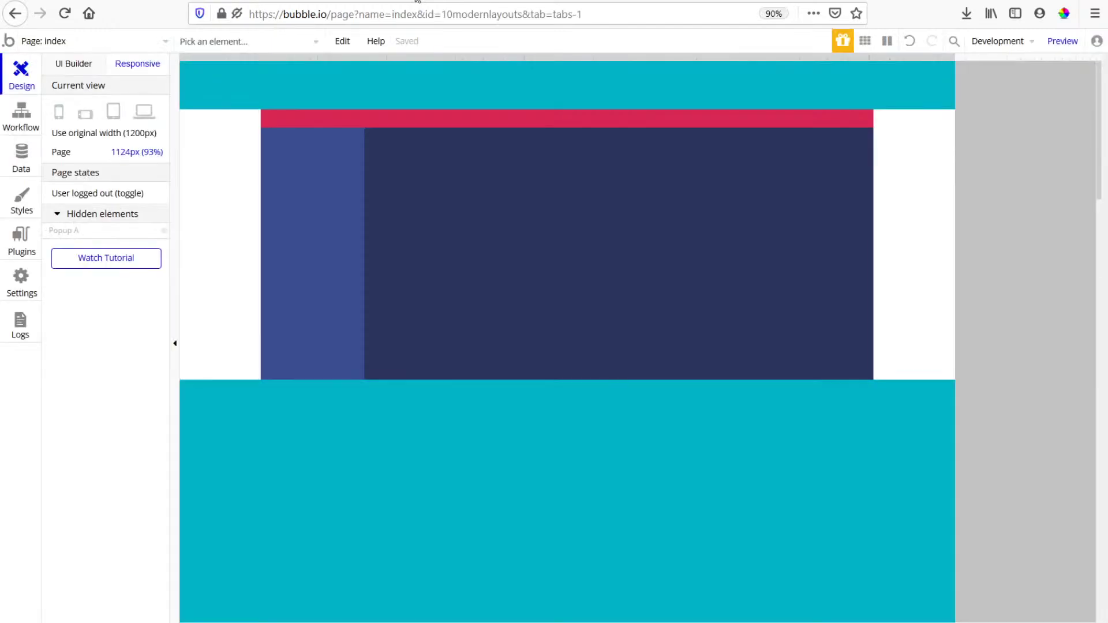
Clear the sidebar layout from the Bubble page and add an 88 px tall floating group spanning the full page width.
click(72, 64)
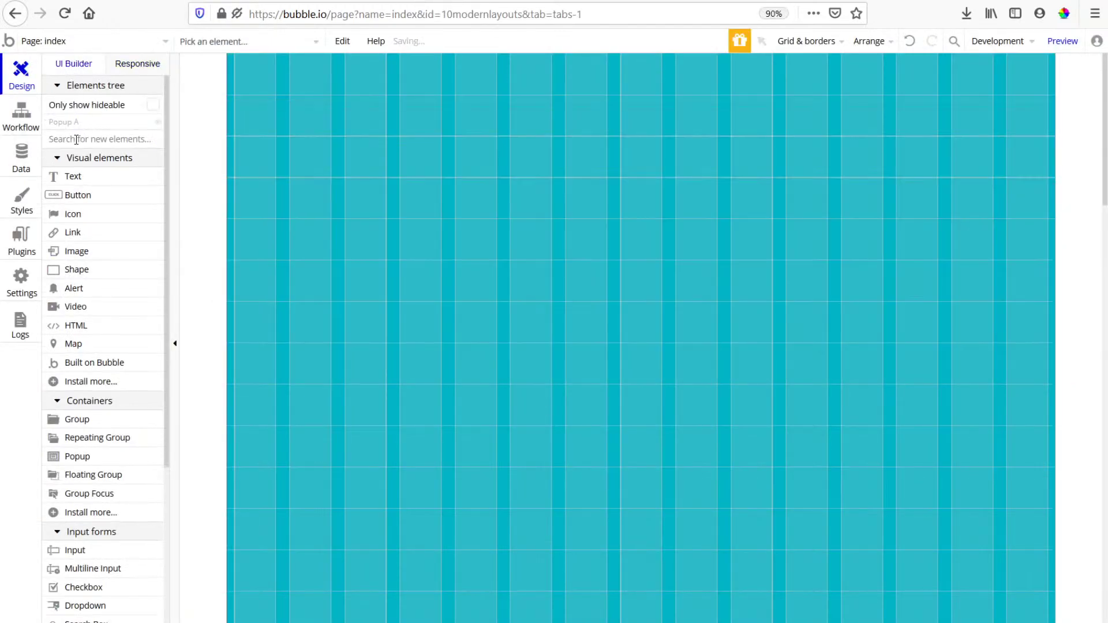
click(76, 139)
text(floa)
click(70, 173)
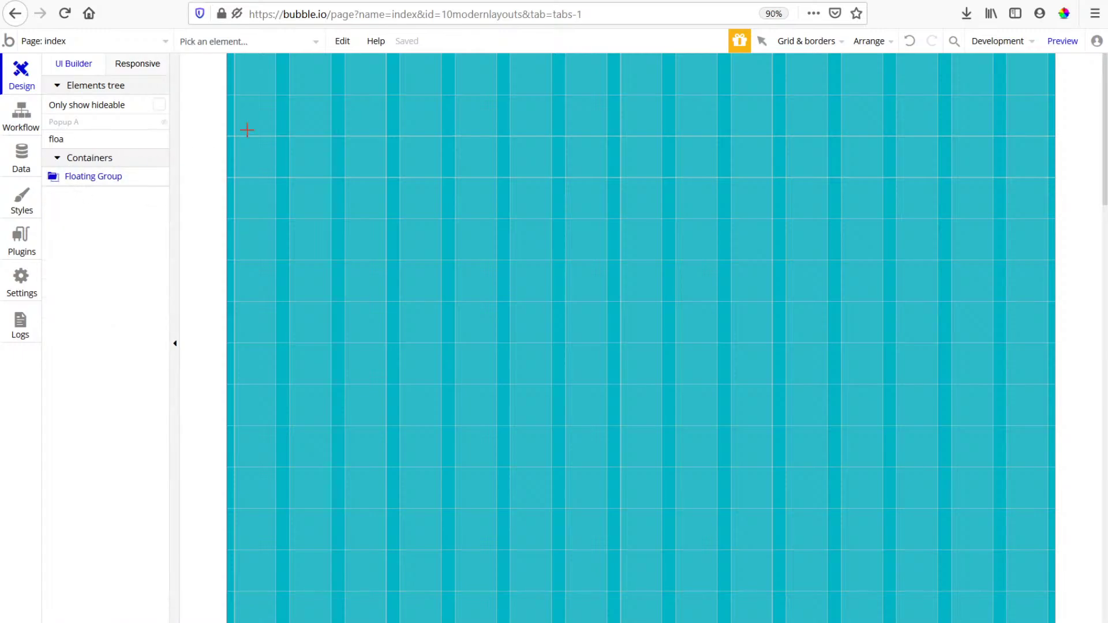
drag(294, 86, 676, 141)
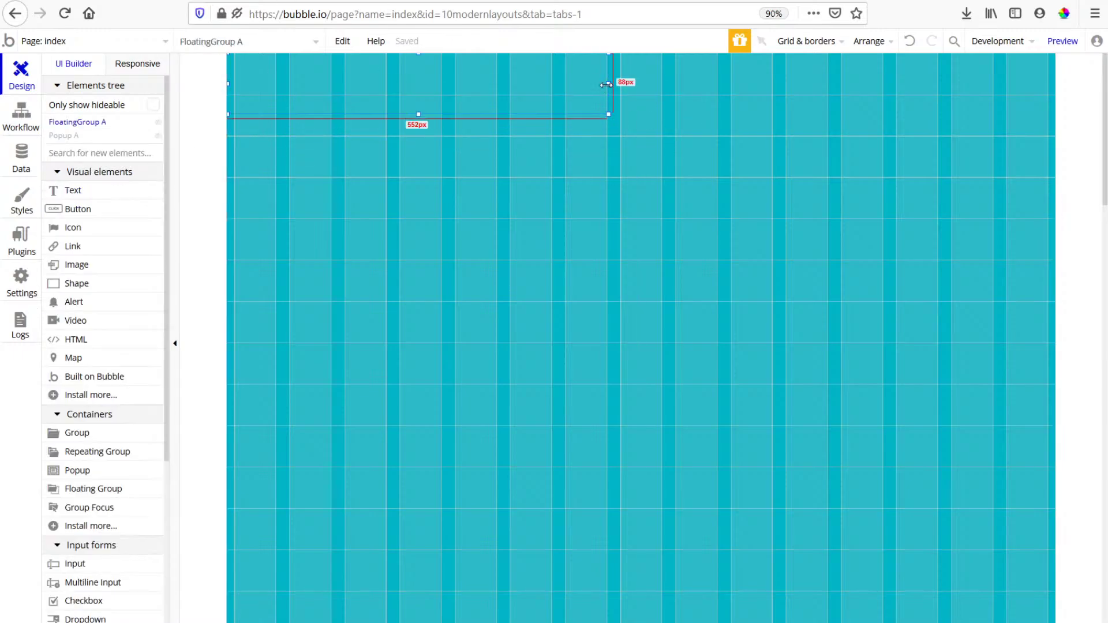
drag(609, 84, 1060, 84)
Duplicate the full-width floating group and place the copy lower on the page.
key(ctrl+c)
key(ctrl+v)
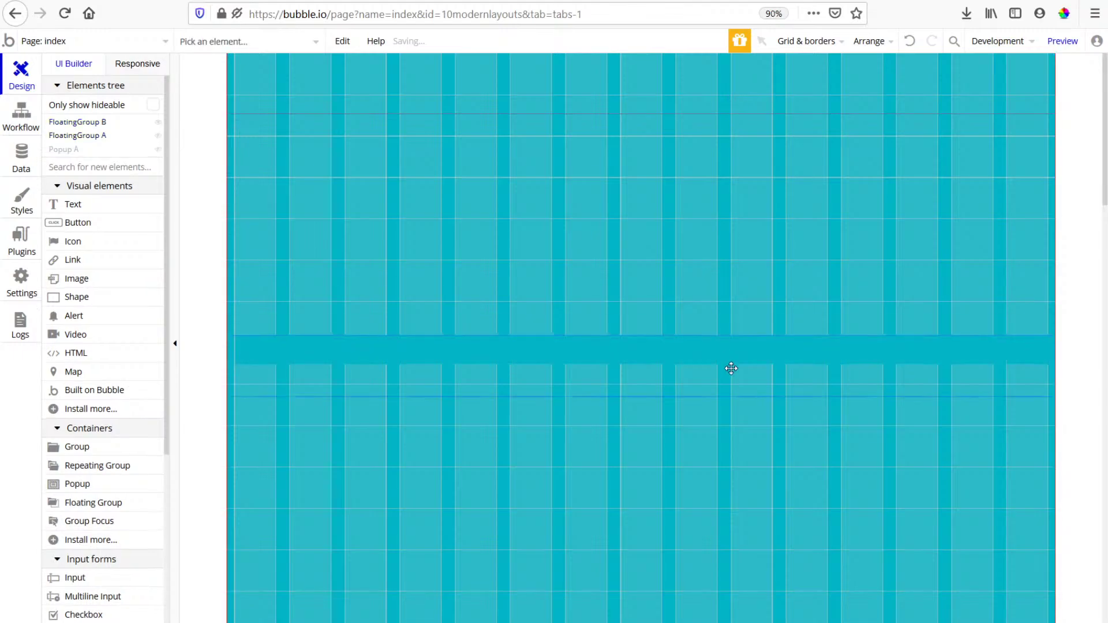
click(731, 366)
Replace the upper floating group's style with a flat #FFFFFF background and move the group about 88 px down from the page top.
double_click(710, 104)
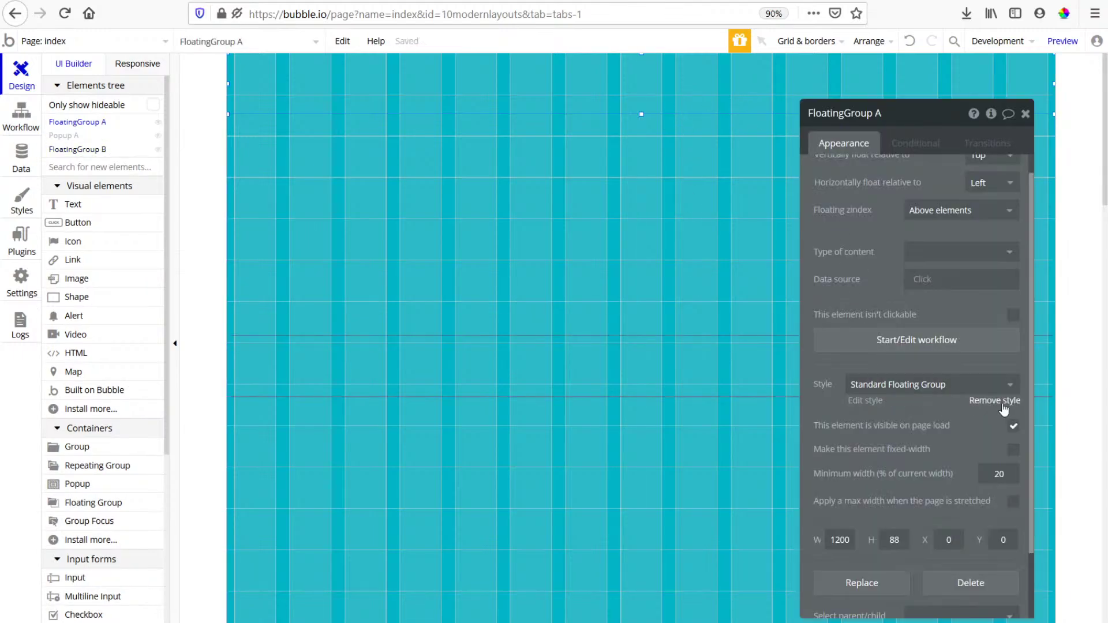
click(995, 401)
click(912, 382)
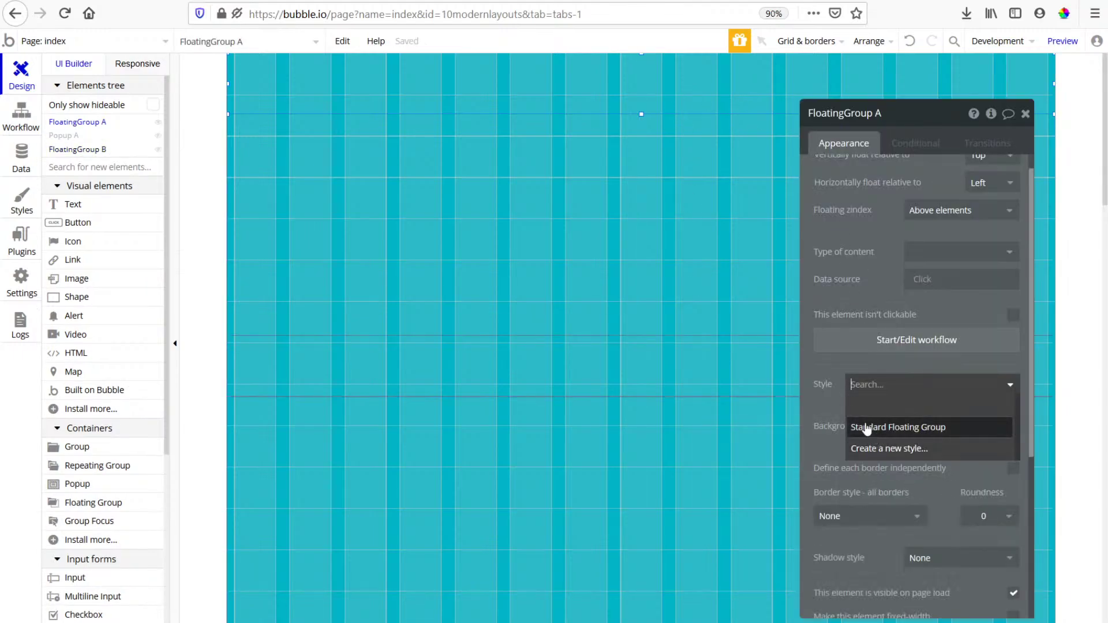
click(854, 408)
click(923, 427)
click(923, 465)
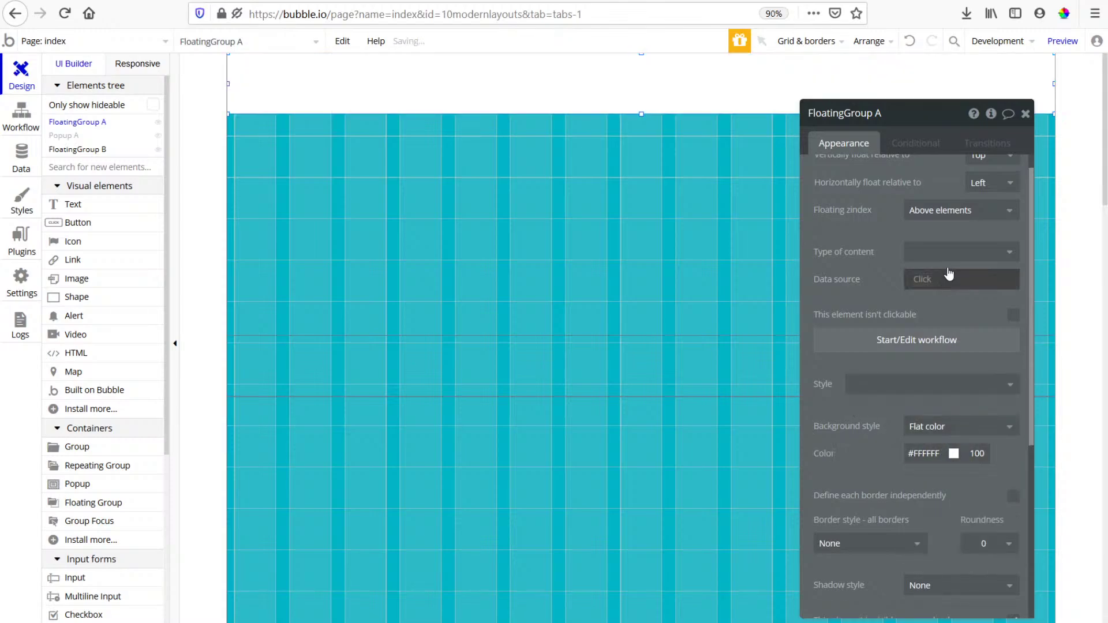
scroll(941, 255, up, 1)
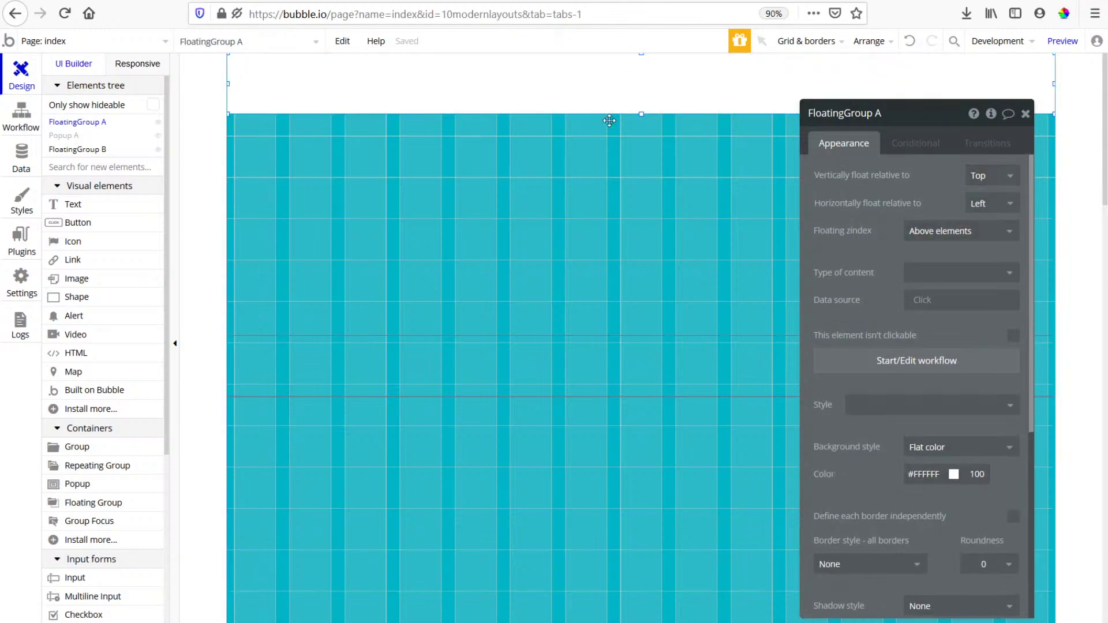
drag(615, 75, 644, 115)
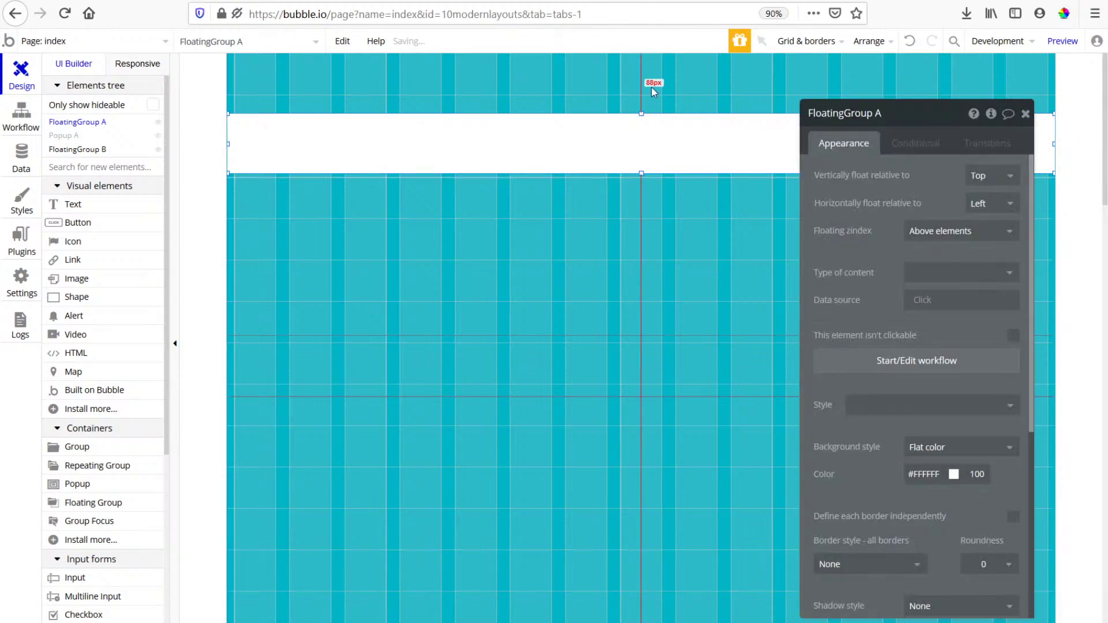
Move the white floating group up flush with the top edge of the page.
click(647, 57)
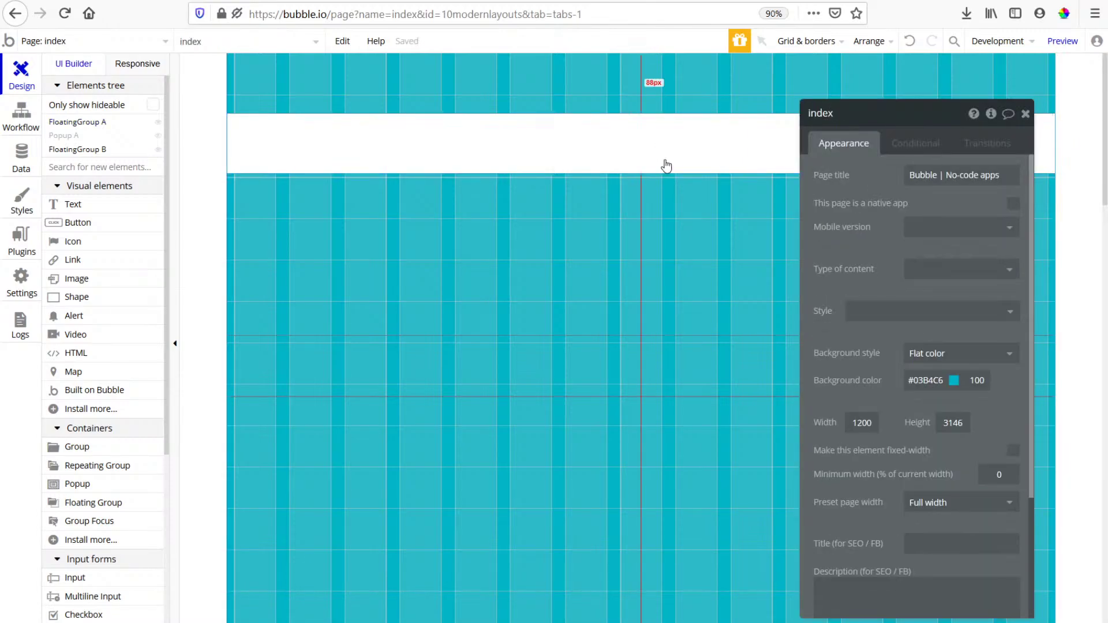
click(652, 133)
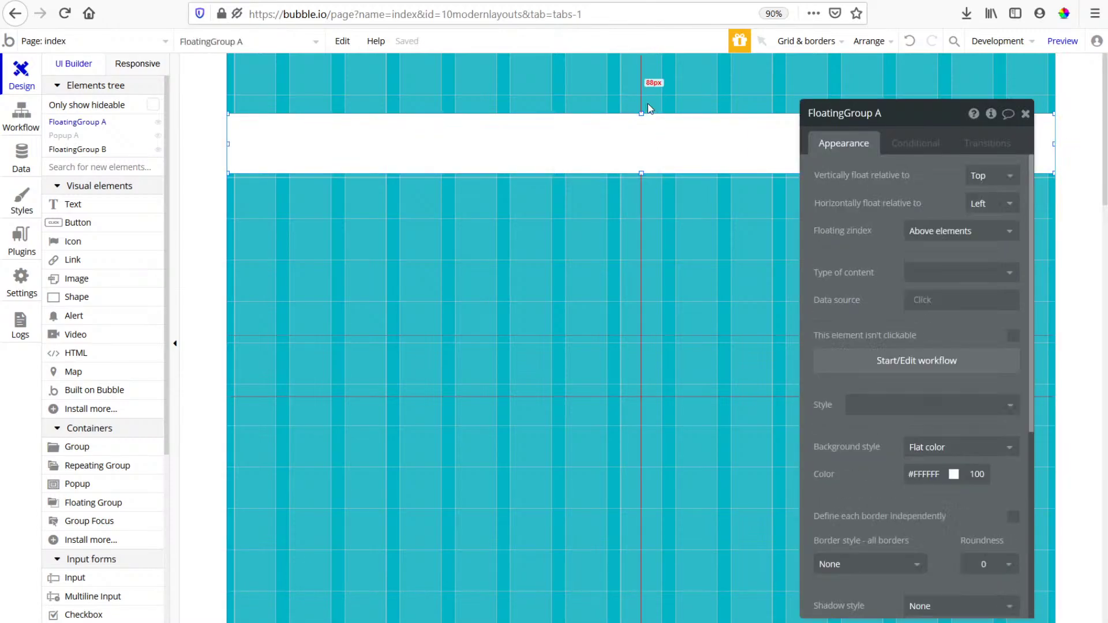
drag(650, 139, 649, 78)
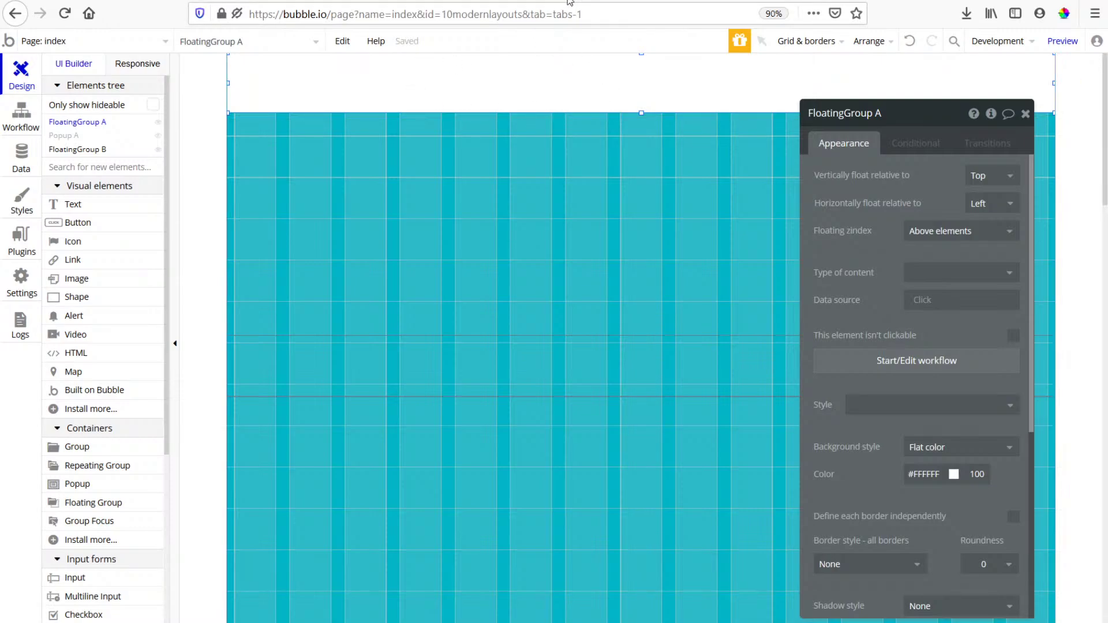
Move the unstyled lower floating group far down the page, to about Y 2194.
scroll(562, 209, down, 10)
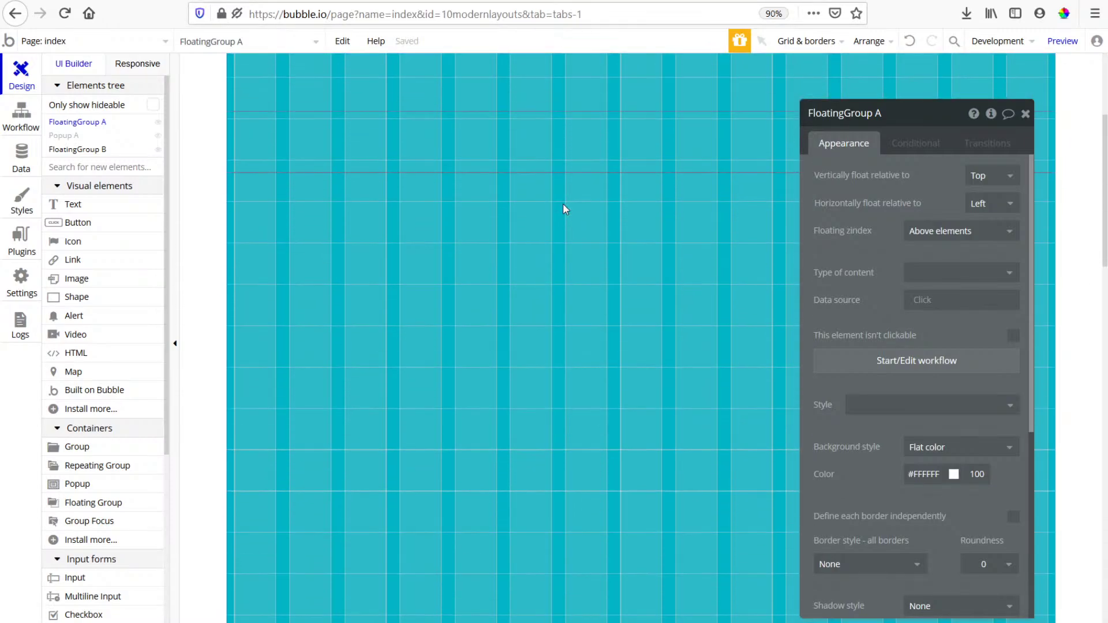
scroll(539, 224, up, 10)
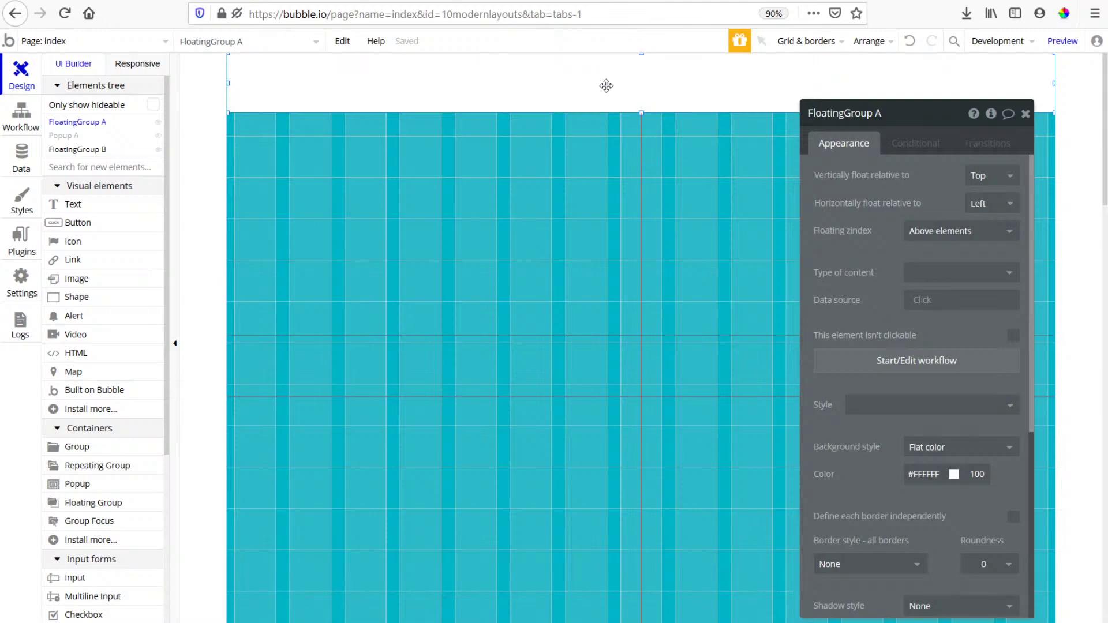
click(555, 315)
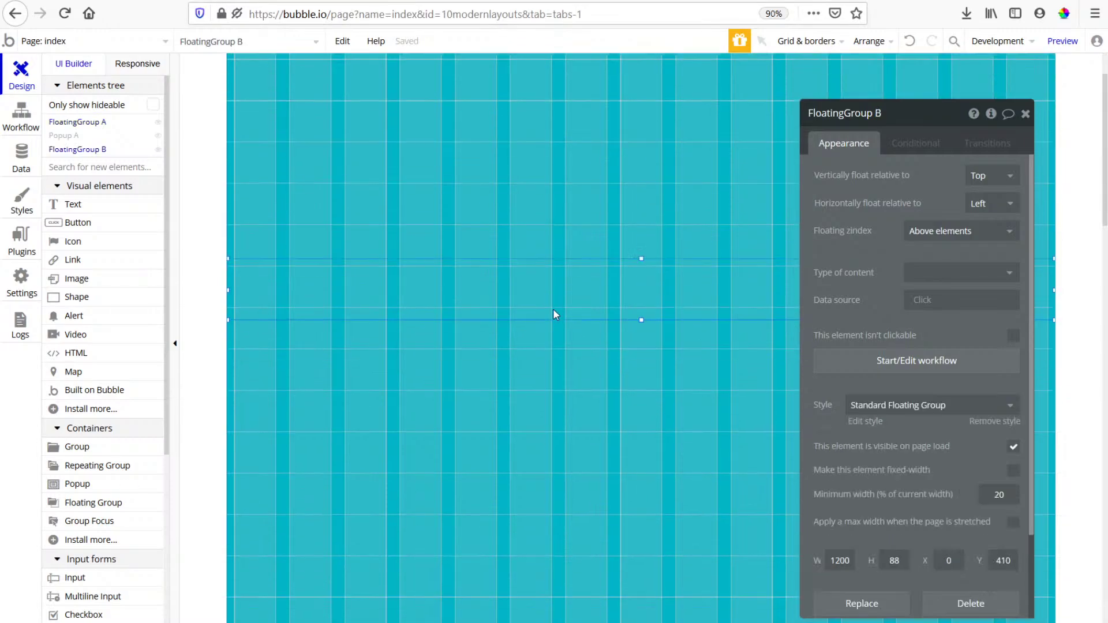
drag(553, 314, 515, 579)
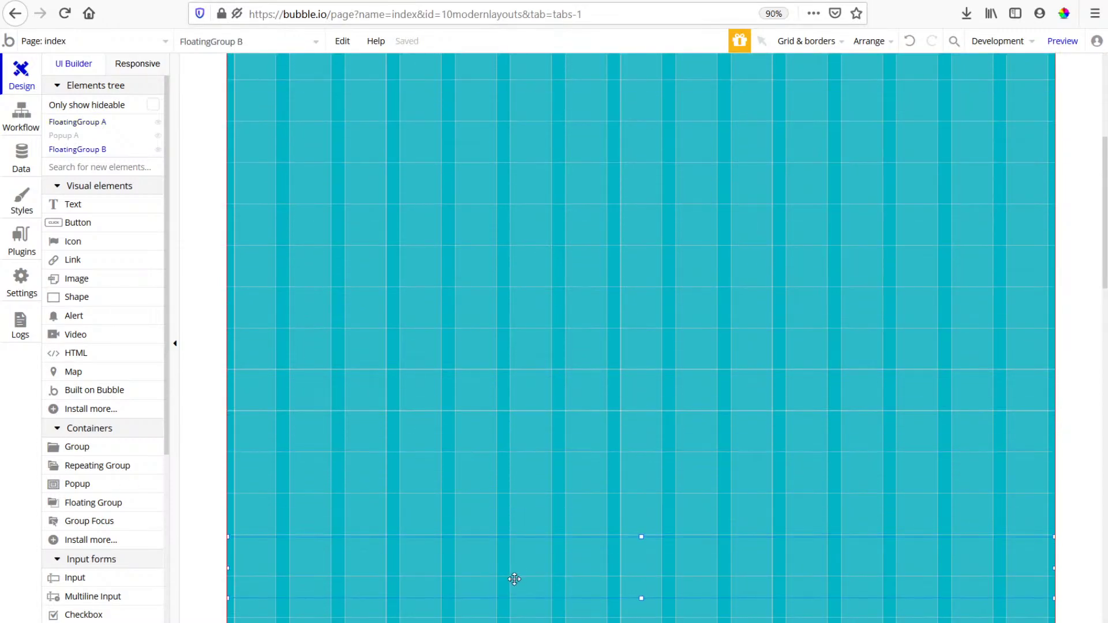
scroll(504, 485, down, 7)
drag(506, 156, 465, 484)
scroll(459, 415, down, 1)
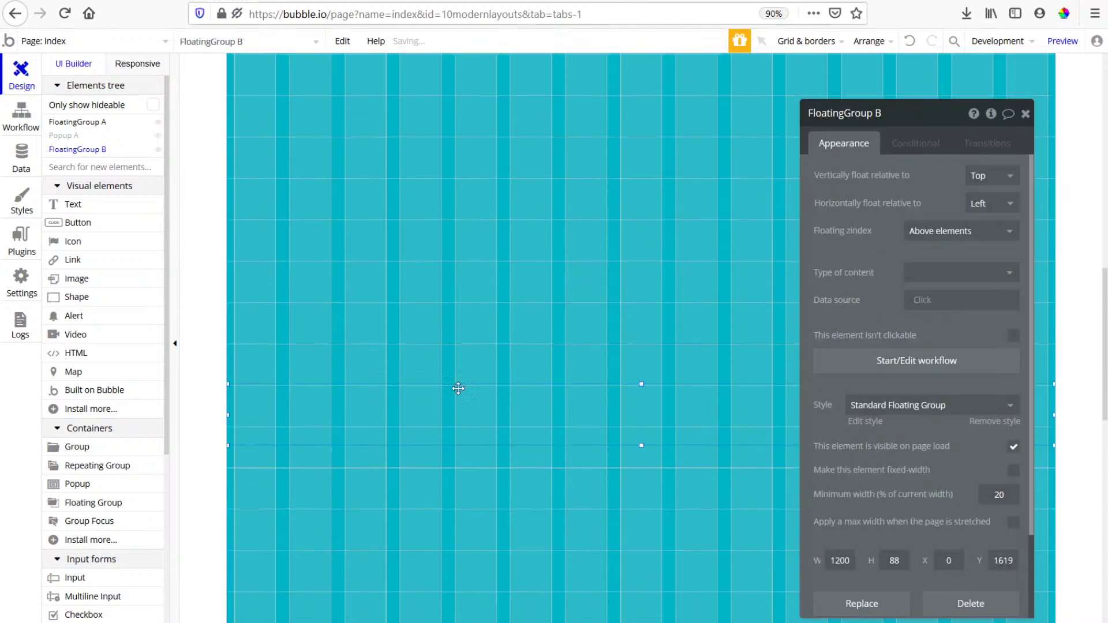
scroll(459, 389, down, 6)
drag(512, 69, 530, 549)
Shrink the page height to 2282 so the page ends directly beneath the lower floating group.
click(567, 499)
click(865, 429)
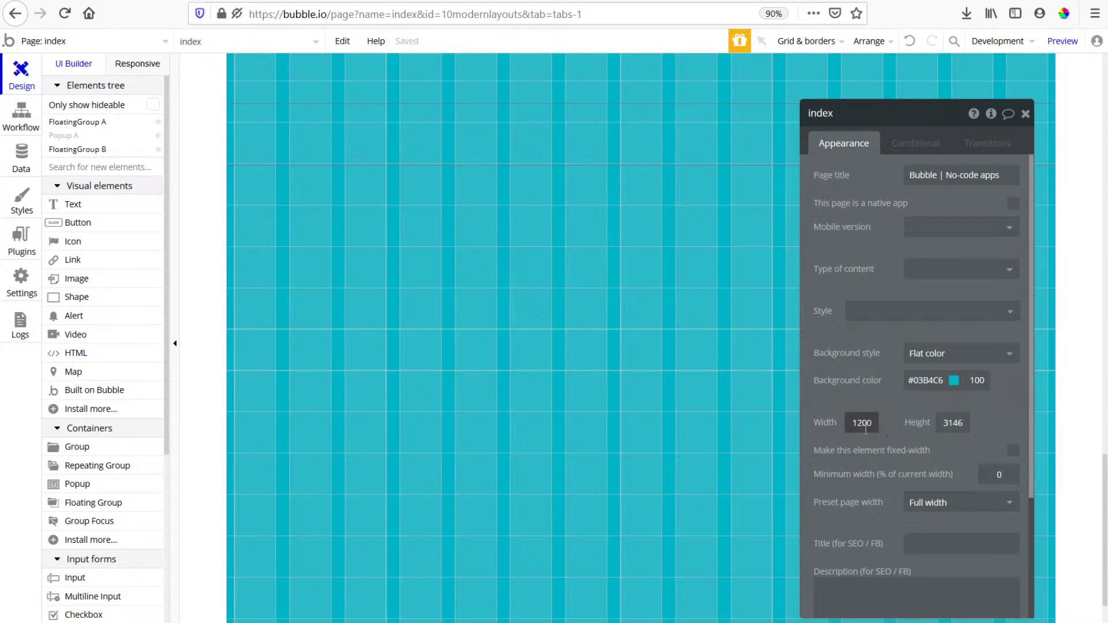
click(965, 428)
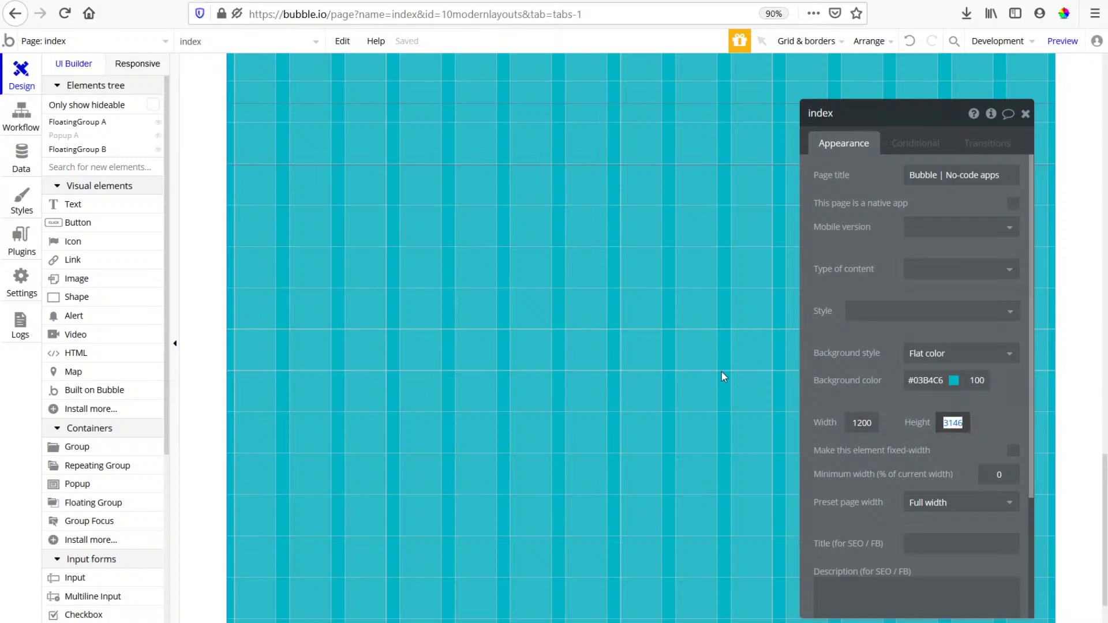
text(1)
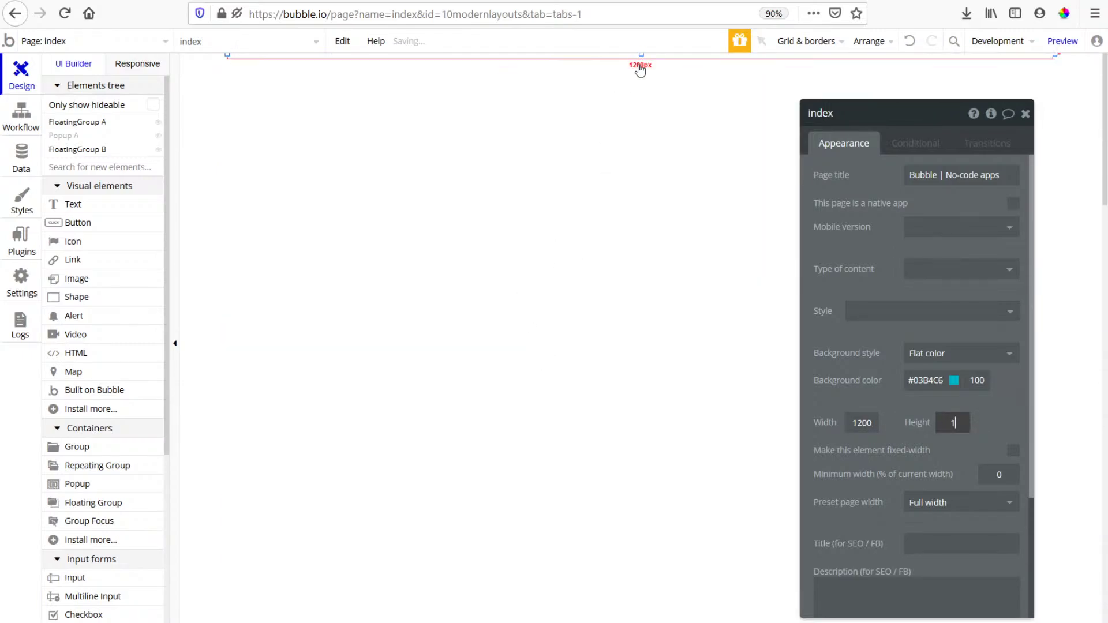
drag(640, 55, 641, 67)
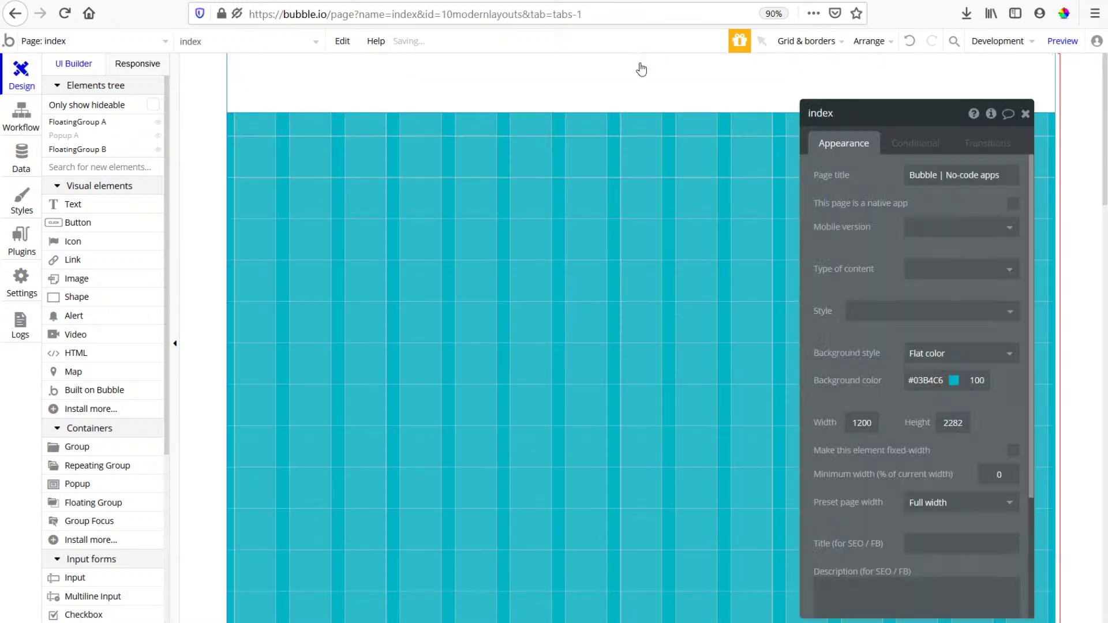
Remove the lower floating group's style and give it a flat #324380 background.
scroll(616, 257, down, 10)
scroll(615, 256, down, 3)
click(528, 436)
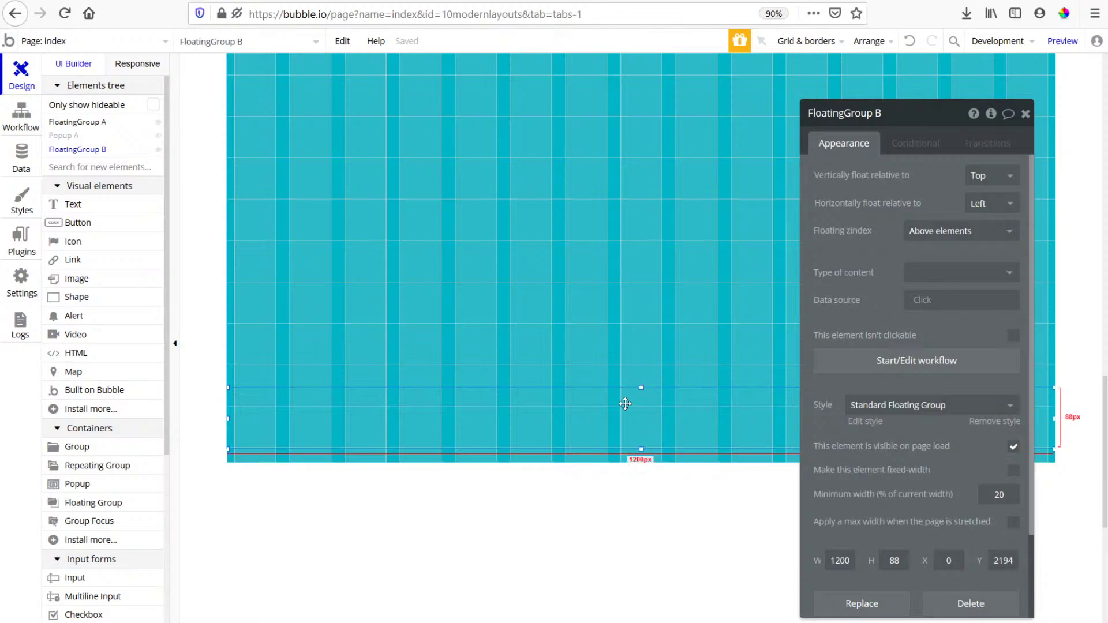
click(994, 421)
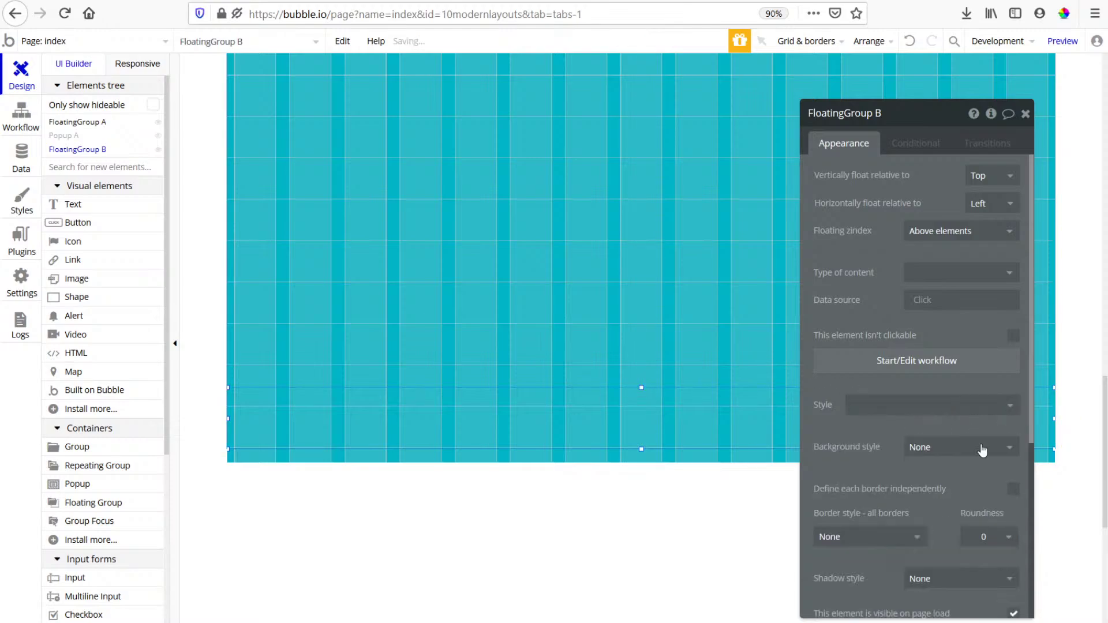
click(941, 449)
click(929, 485)
click(947, 474)
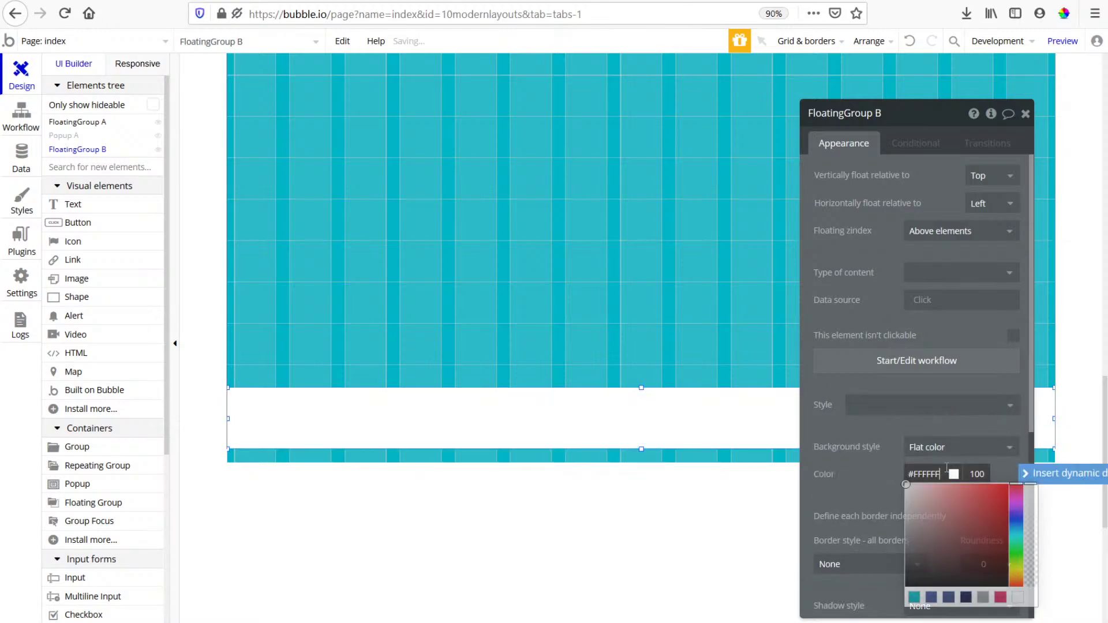
click(949, 598)
click(863, 431)
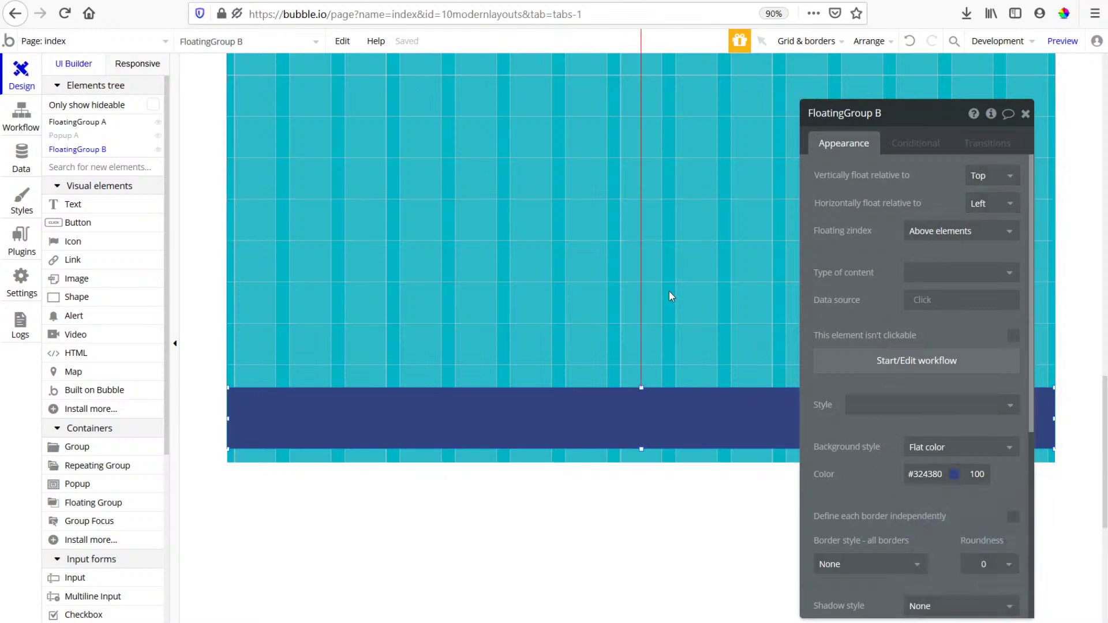
Make the blue floating group float vertically relative to Bottom, keeping its flat color background.
scroll(667, 290, up, 1)
scroll(667, 289, up, 1)
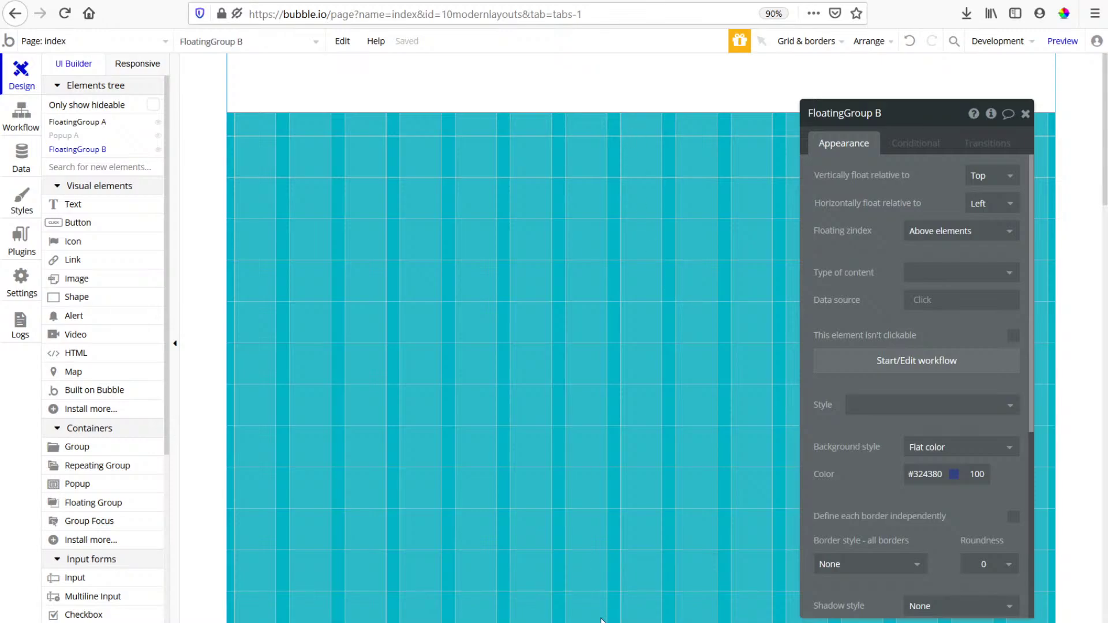
scroll(456, 439, down, 1)
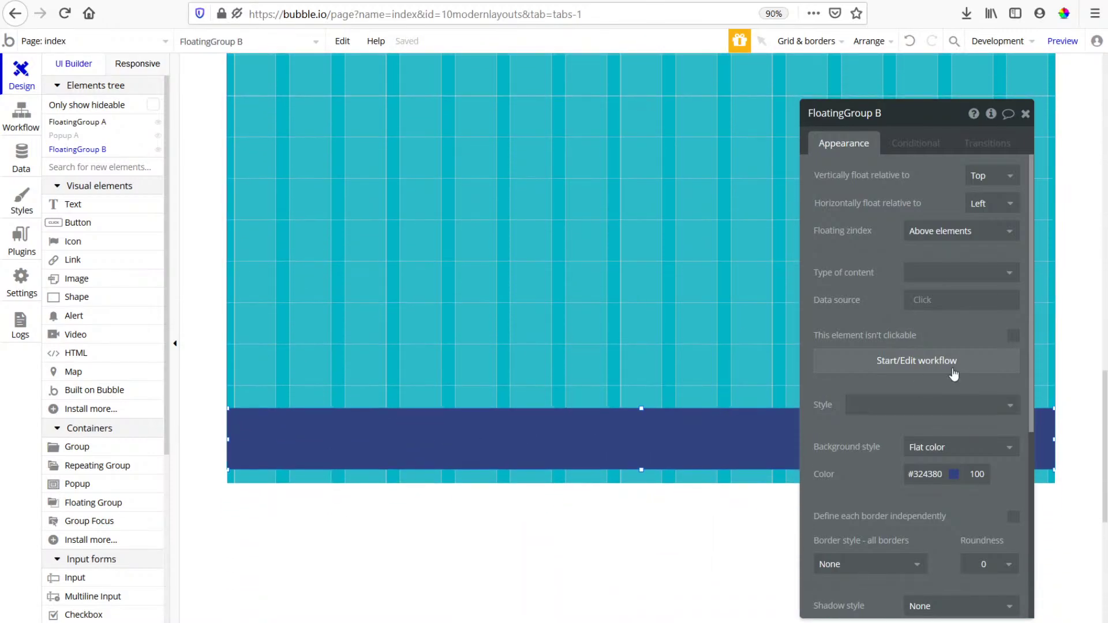
mouse_move(929, 333)
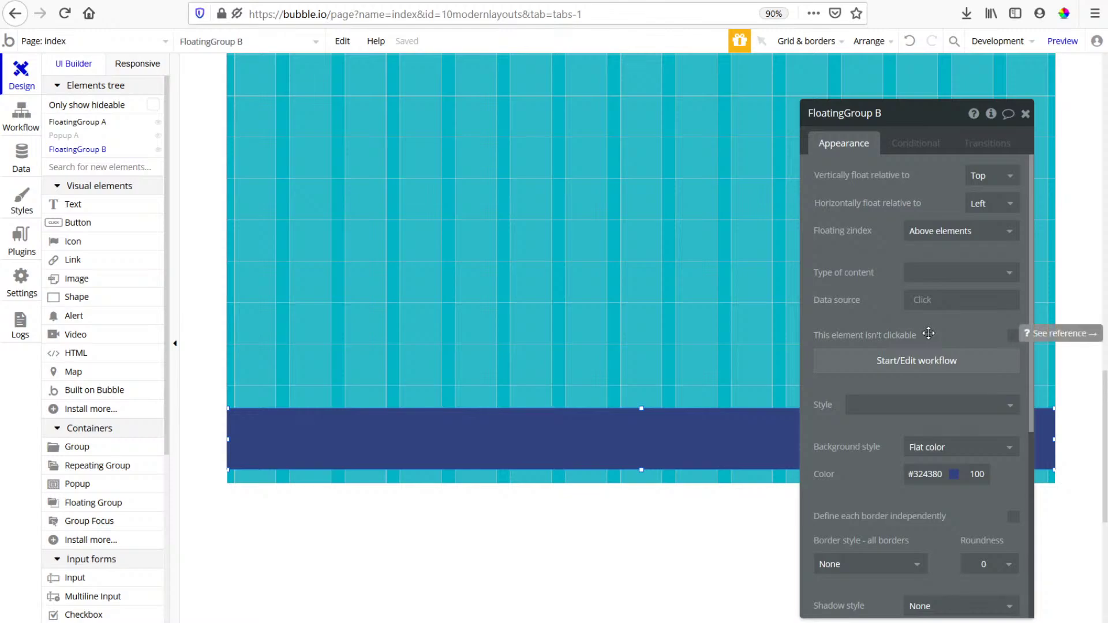
click(982, 448)
click(962, 489)
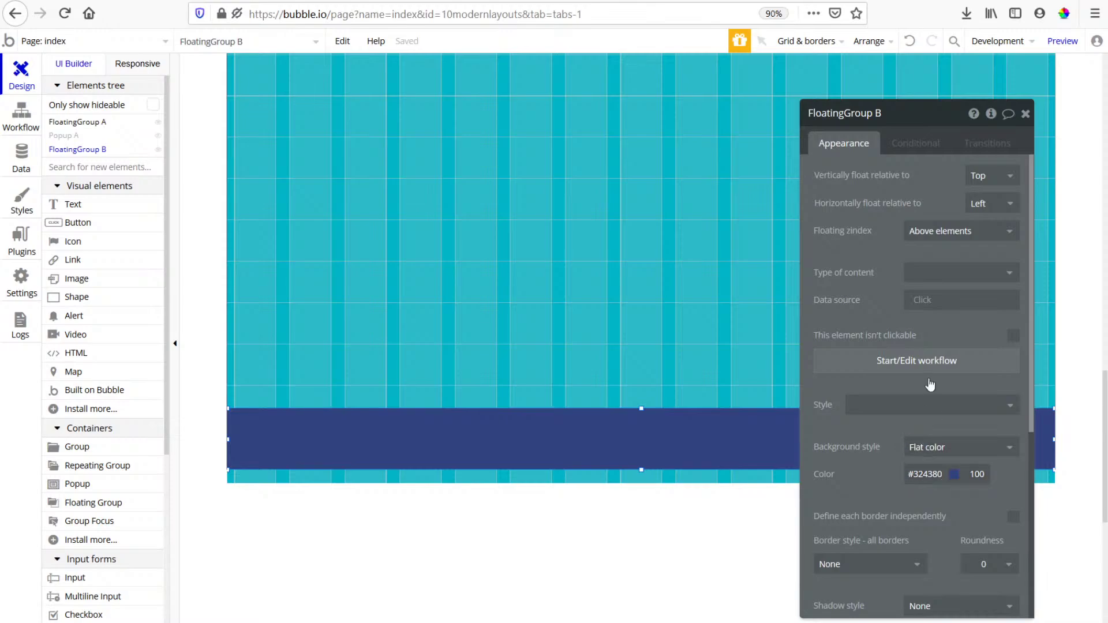
click(984, 175)
click(987, 219)
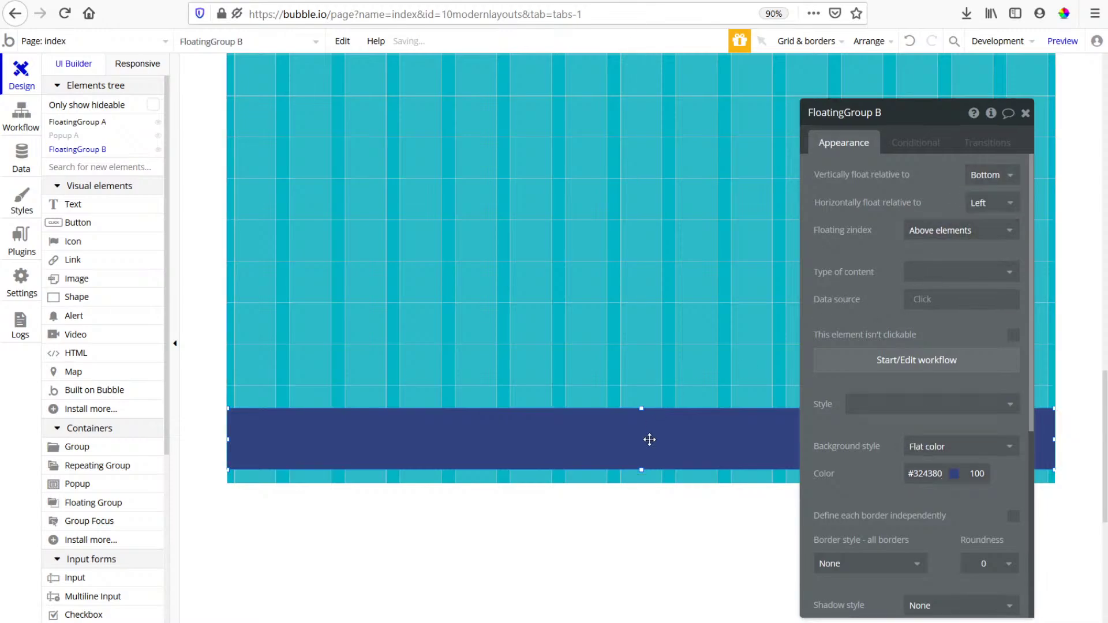
Move the blue floating group away from the page's bottom edge and back flush against it.
click(649, 474)
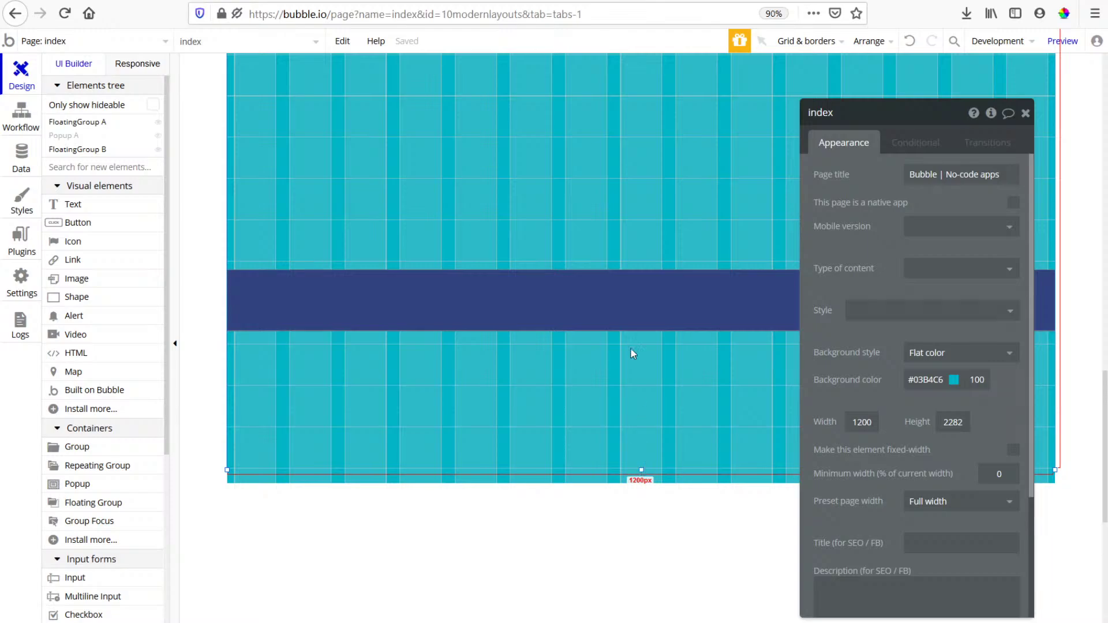
click(626, 309)
drag(625, 309, 658, 483)
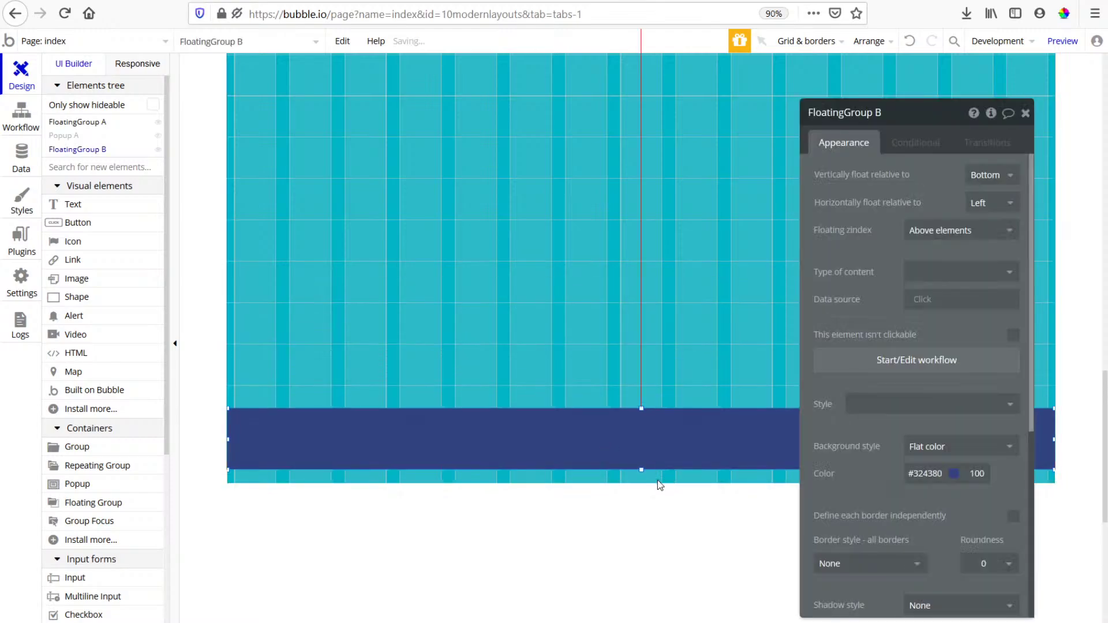
click(656, 476)
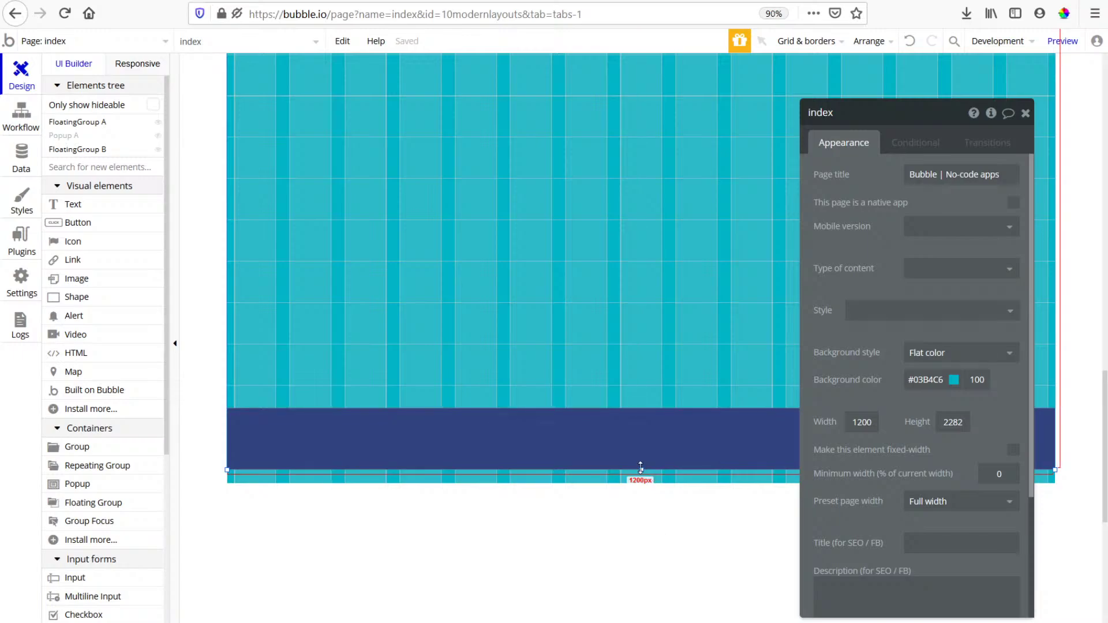
click(599, 461)
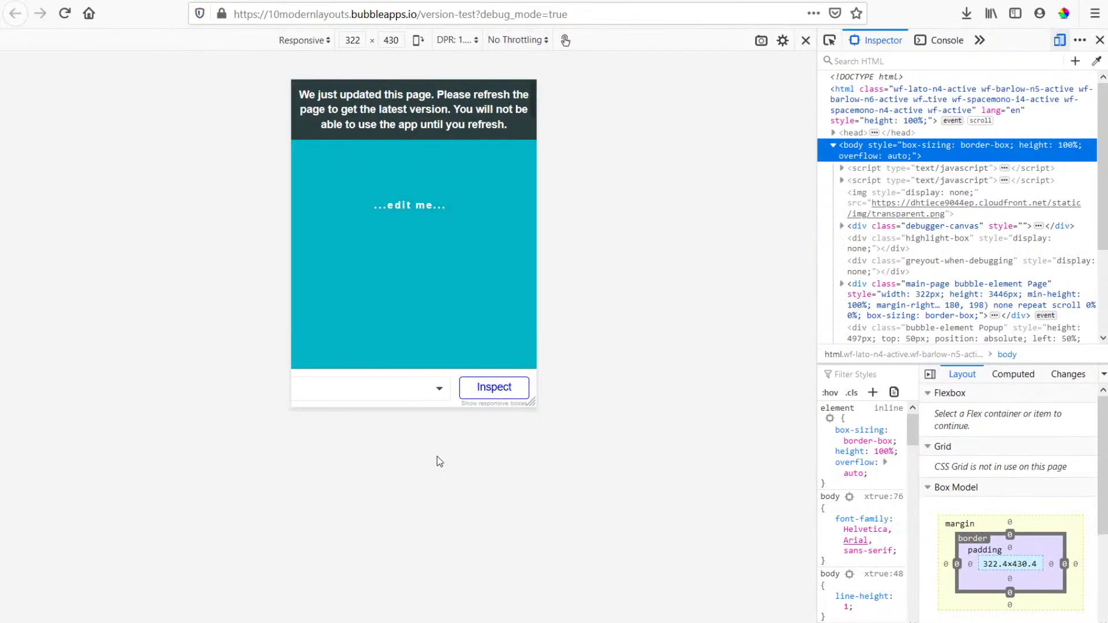
Reload the preview in a 734 × 658 viewport and dismiss the popup to check both floating groups.
click(64, 13)
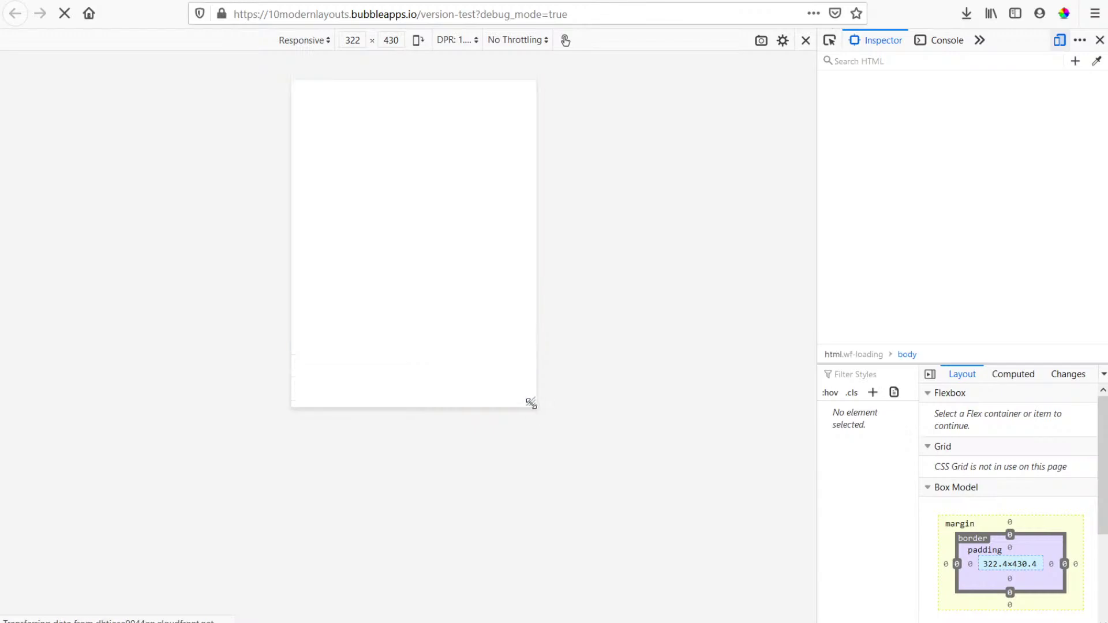
drag(534, 404, 689, 579)
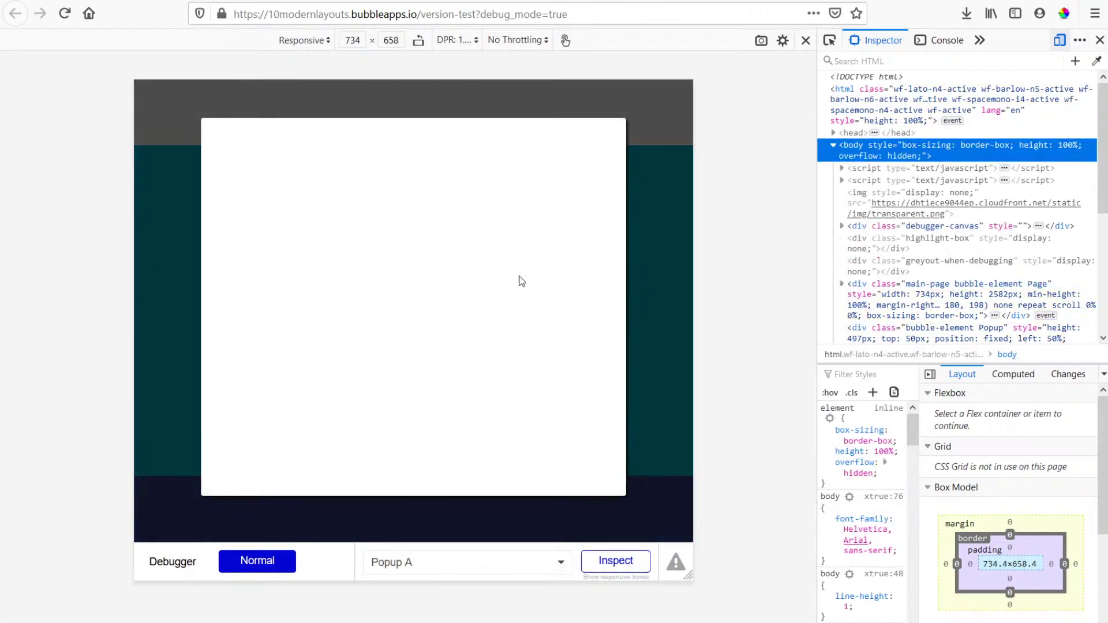
click(655, 188)
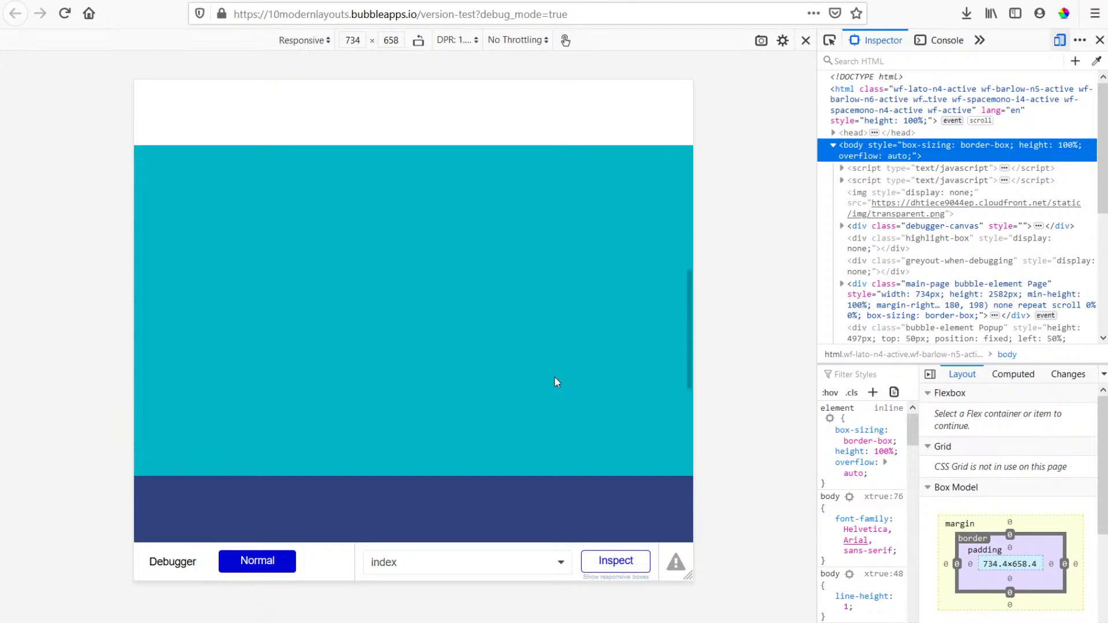
Switch back to the Bubble editor and place a button above the blue floating group.
click(378, 0)
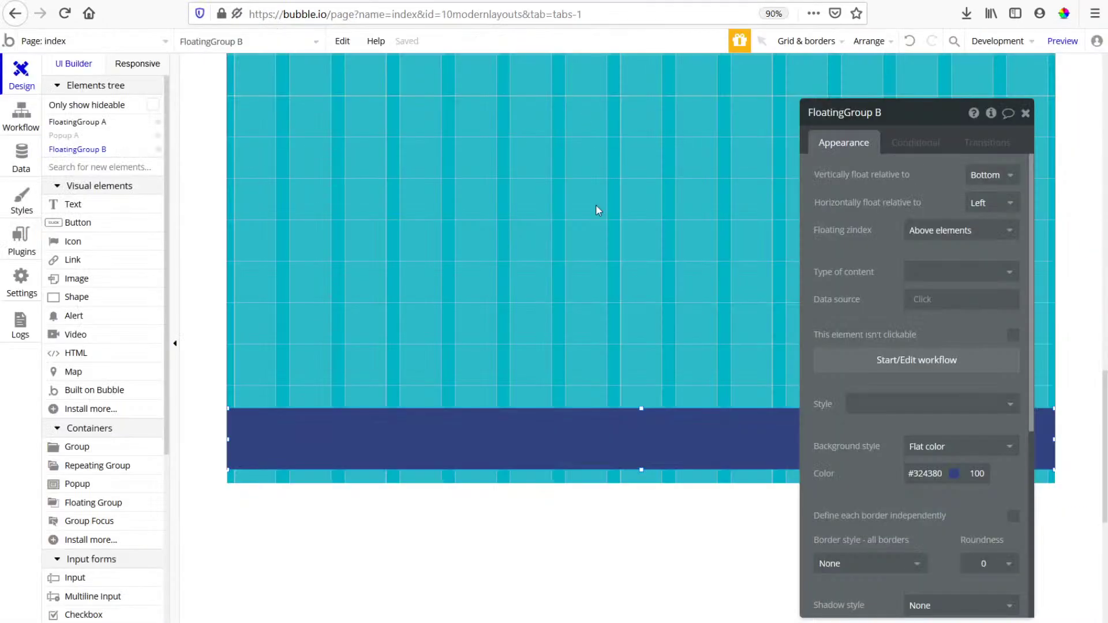
click(104, 222)
click(566, 119)
scroll(569, 418, up, 4)
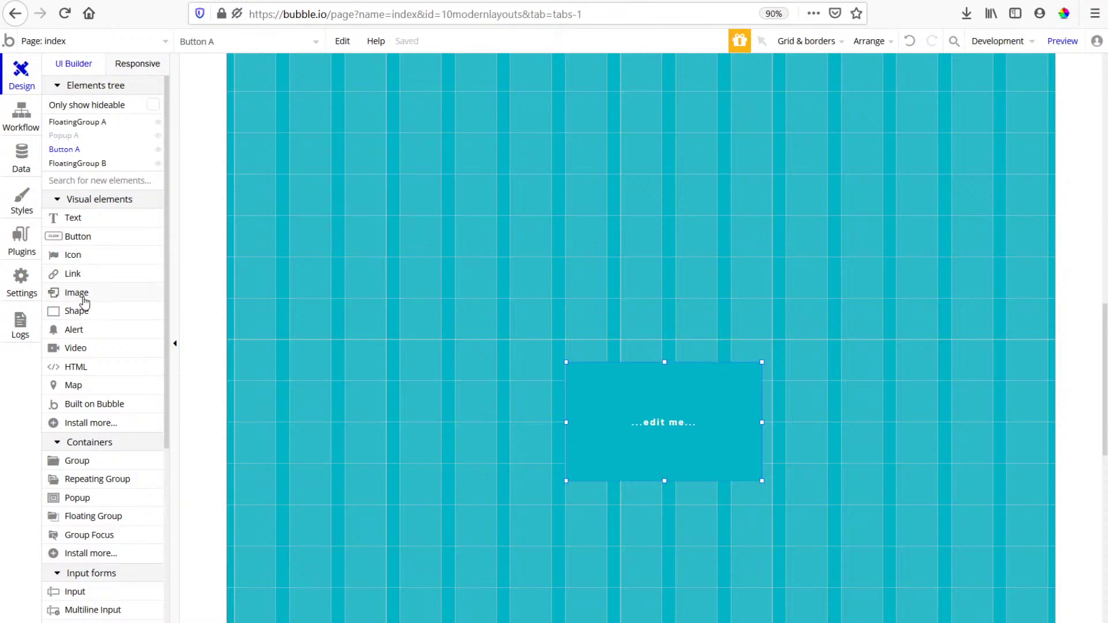
Draw a wide text element in the middle of the page and delete the button.
click(99, 220)
click(629, 179)
drag(757, 212, 631, 465)
click(659, 431)
key(Delete)
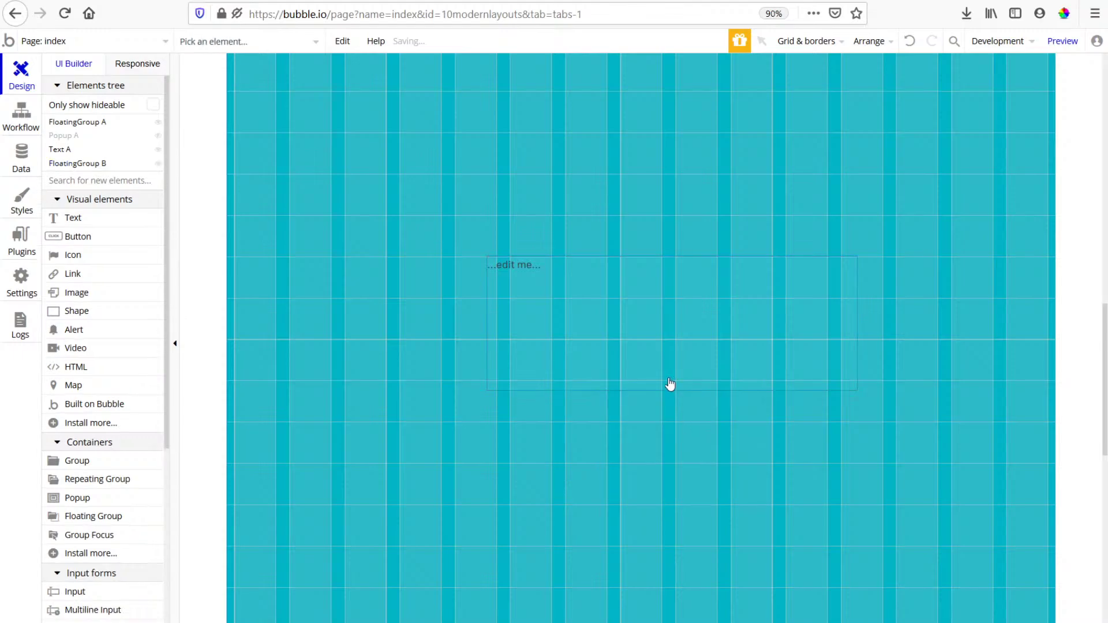
Move the text element further down the page.
drag(668, 386, 650, 399)
scroll(673, 525, down, 4)
drag(611, 136, 629, 364)
scroll(896, 362, up, 5)
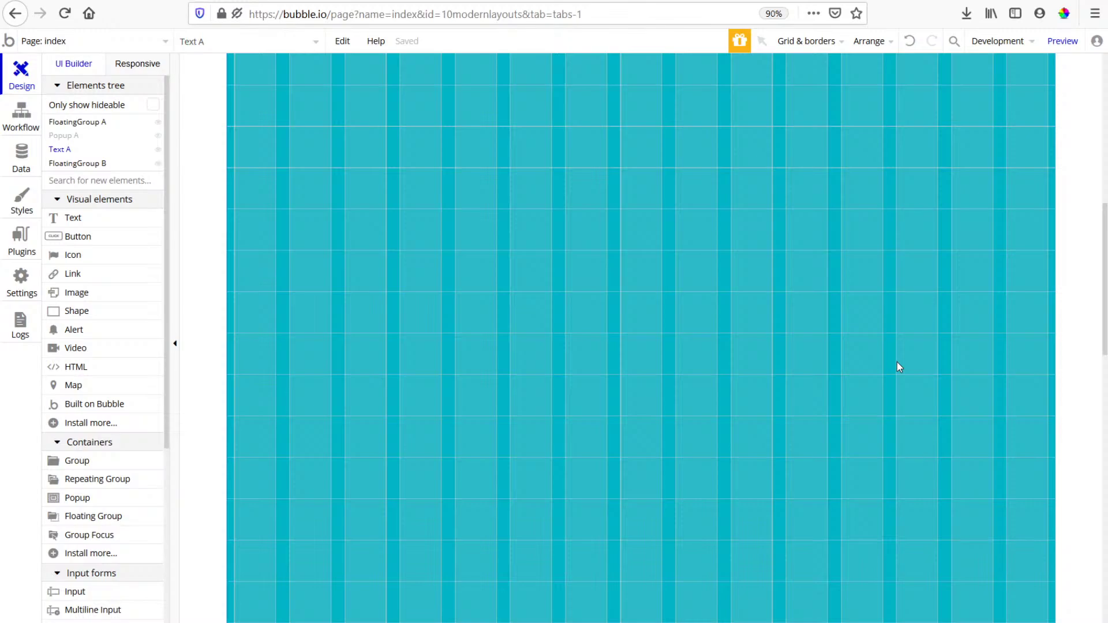
double_click(836, 311)
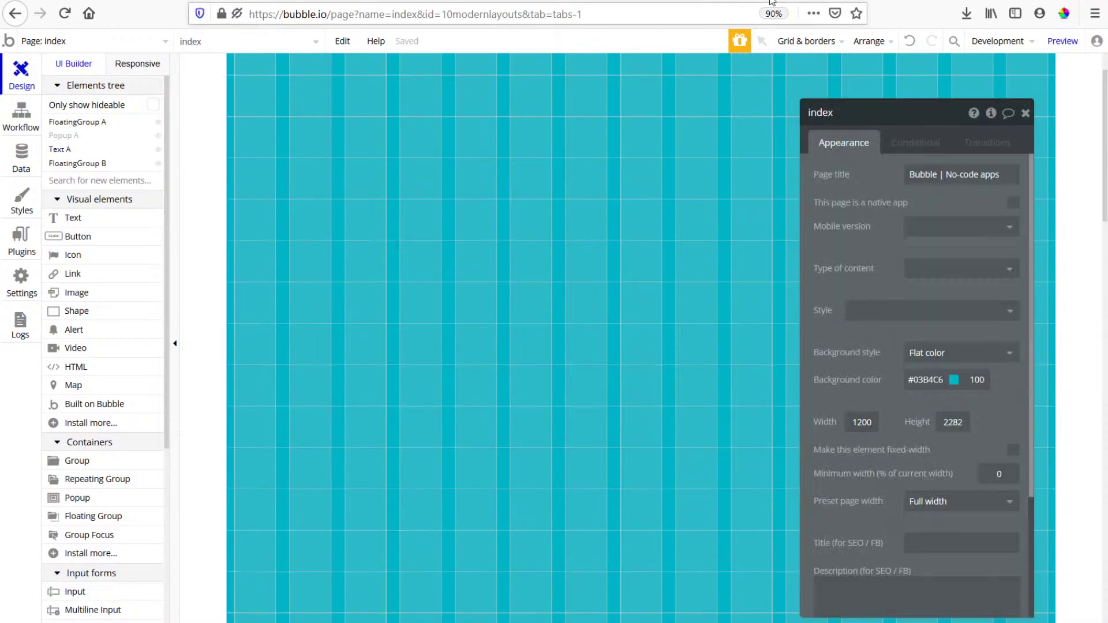
Switch to the preview, reload it and dismiss the popup to check the page with the text element.
click(551, 1)
key(F5)
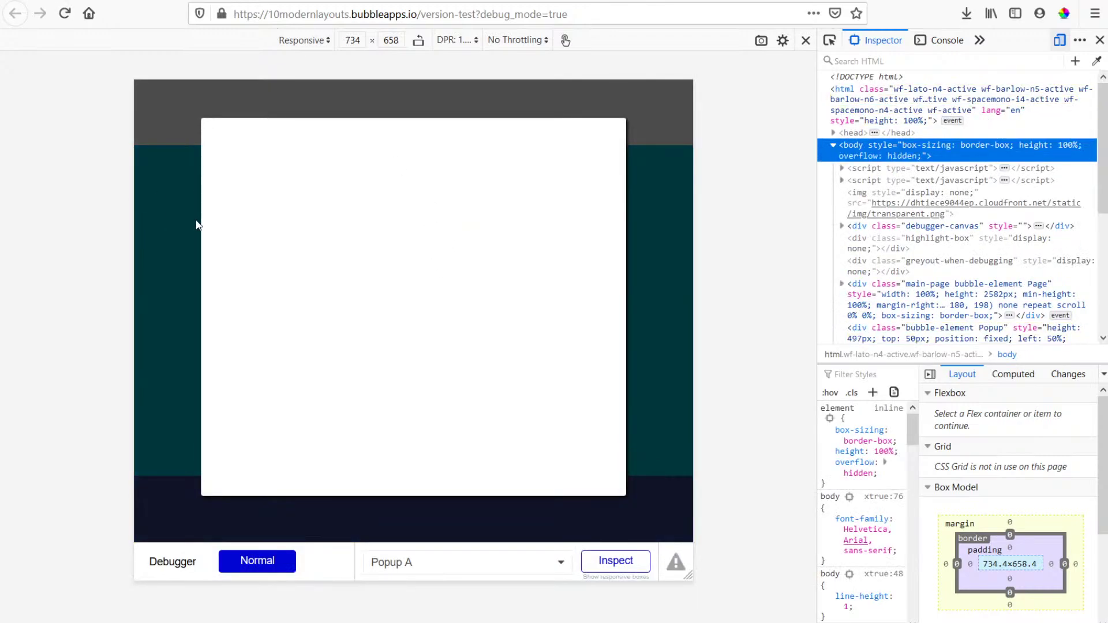
click(196, 224)
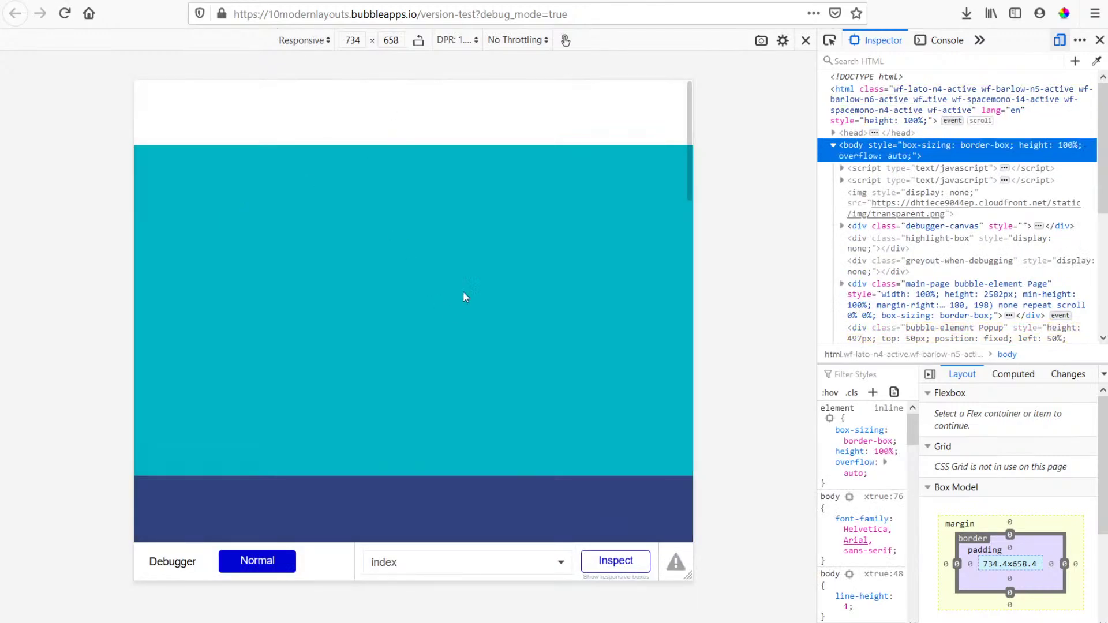
Scroll the preview up and down to check that the white header and blue footer stay pinned.
scroll(474, 248, down, 7)
scroll(461, 273, up, 5)
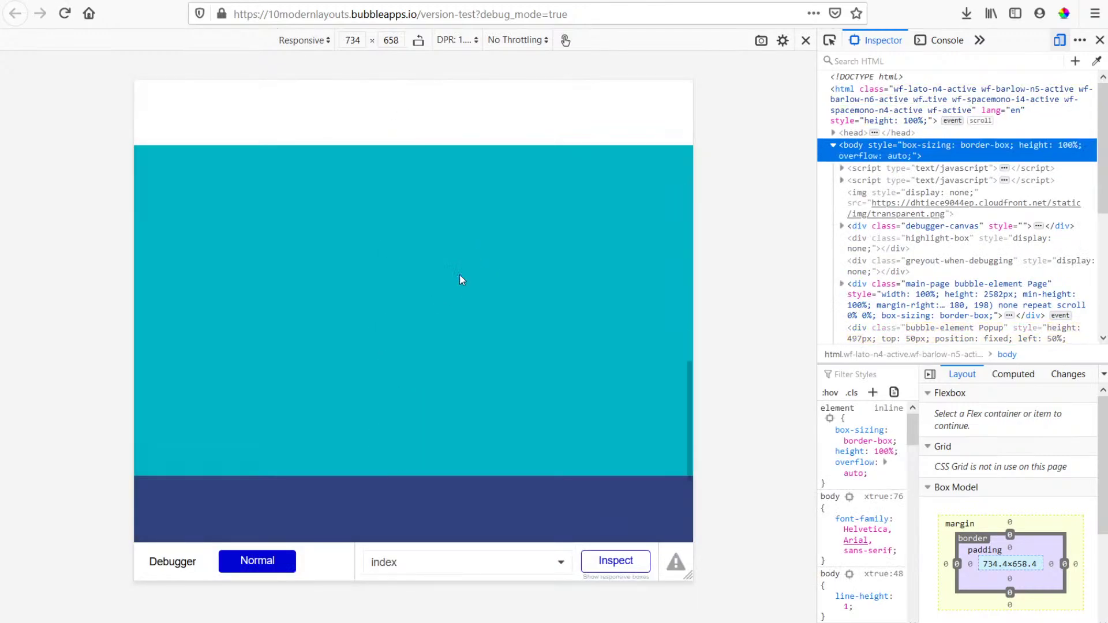
scroll(405, 326, down, 3)
scroll(445, 408, up, 5)
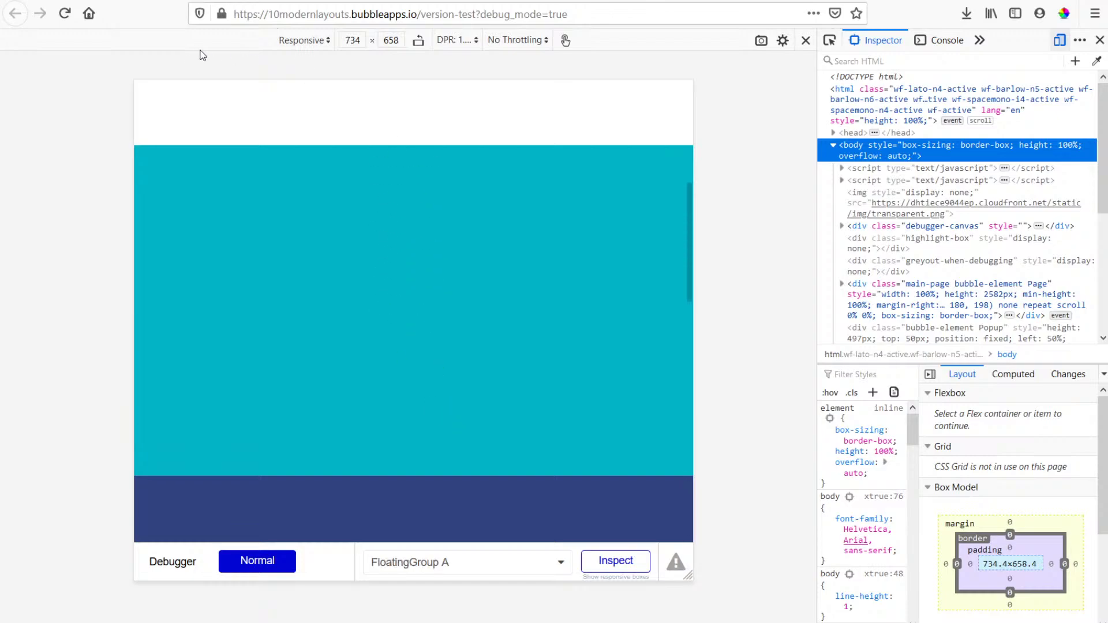
Switch to the web.dev layouts article and read on to section 05, Classic Holy Grail Layout.
click(195, 1)
scroll(278, 438, down, 7)
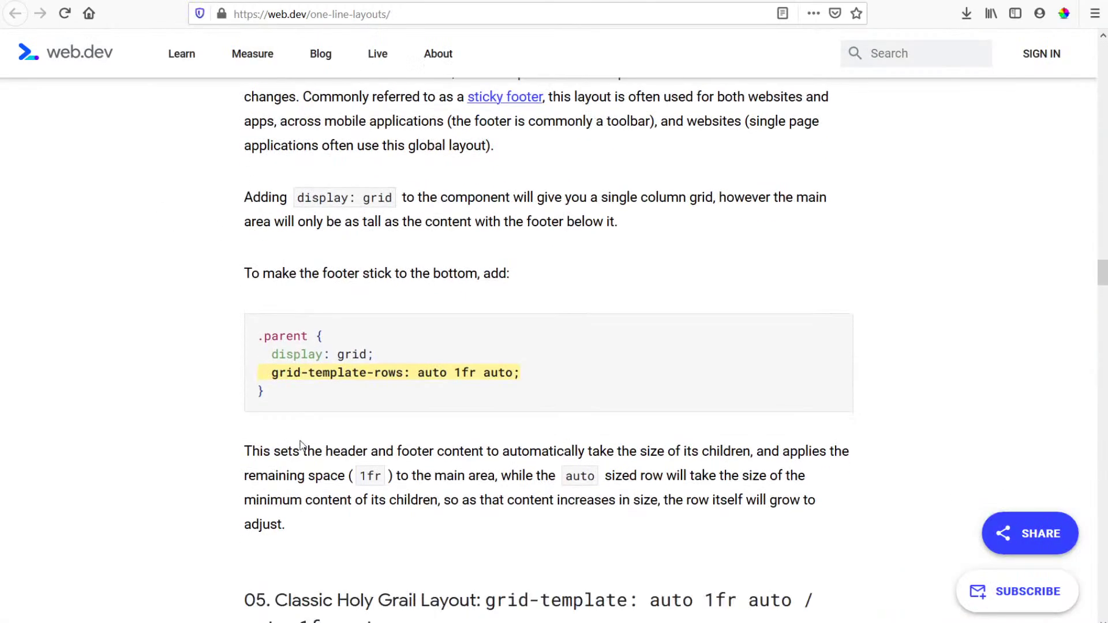
scroll(335, 418, down, 3)
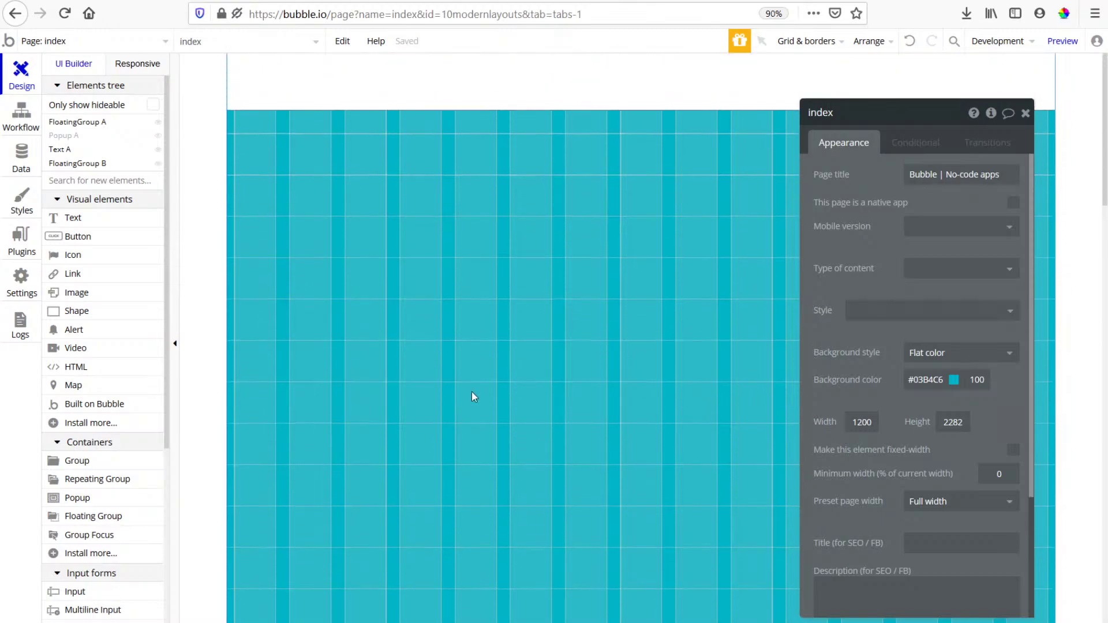
Duplicate the white header floating group and reshape the copy into a 180 px wide sidebar reaching the page's top-left corner.
click(481, 79)
drag(481, 79, 458, 226)
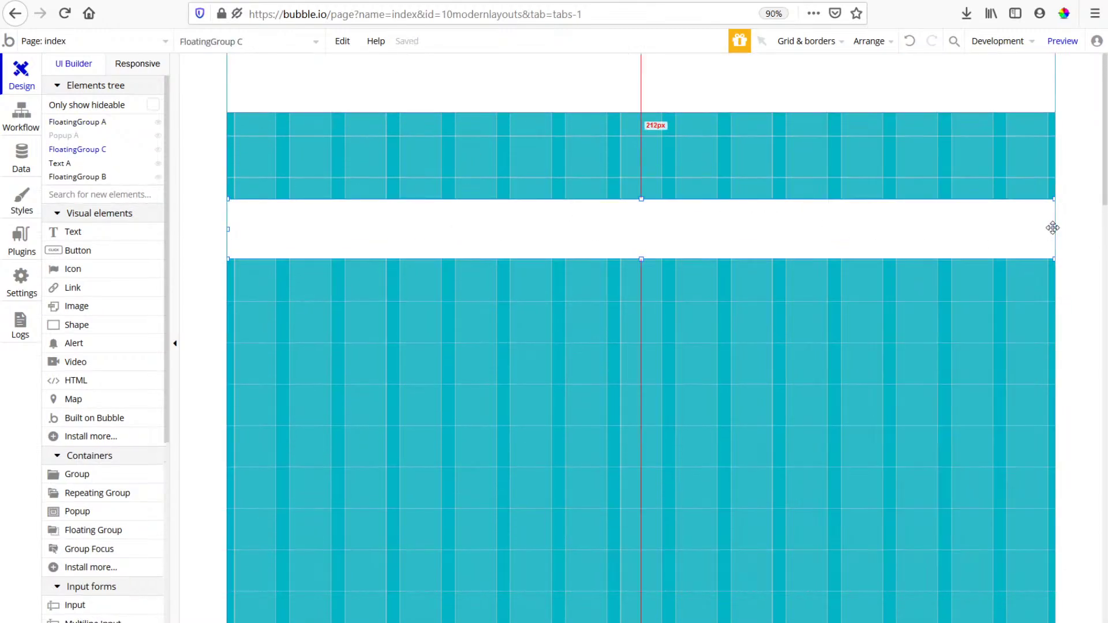
drag(1055, 229, 351, 229)
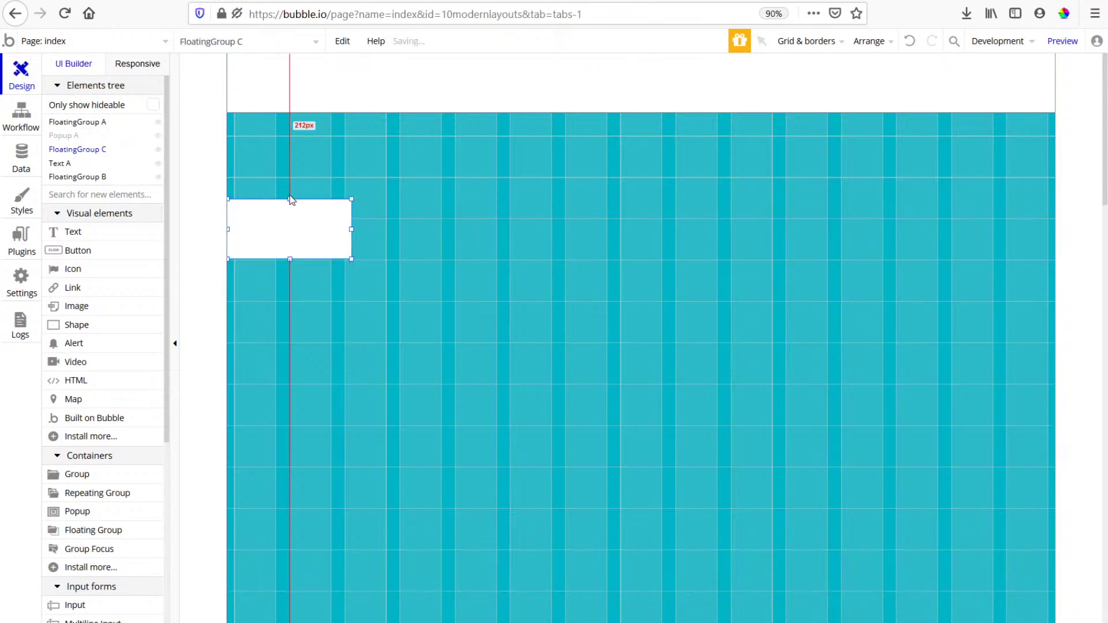
drag(290, 199, 272, 11)
Fill the sidebar floating group with dark red #781010 and send it behind the header.
double_click(297, 176)
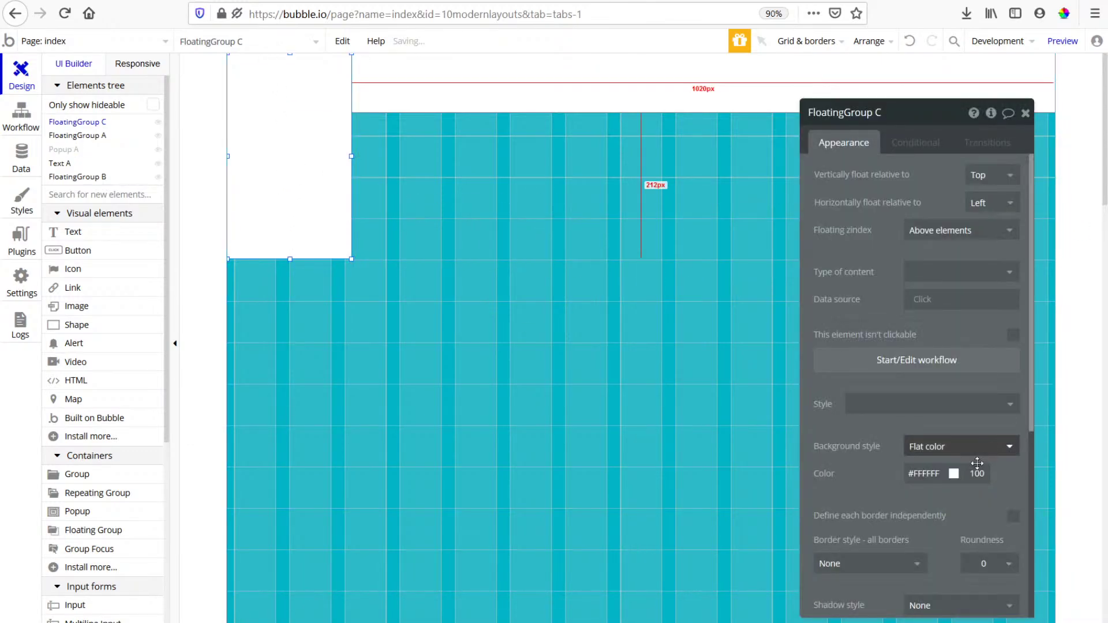
click(954, 475)
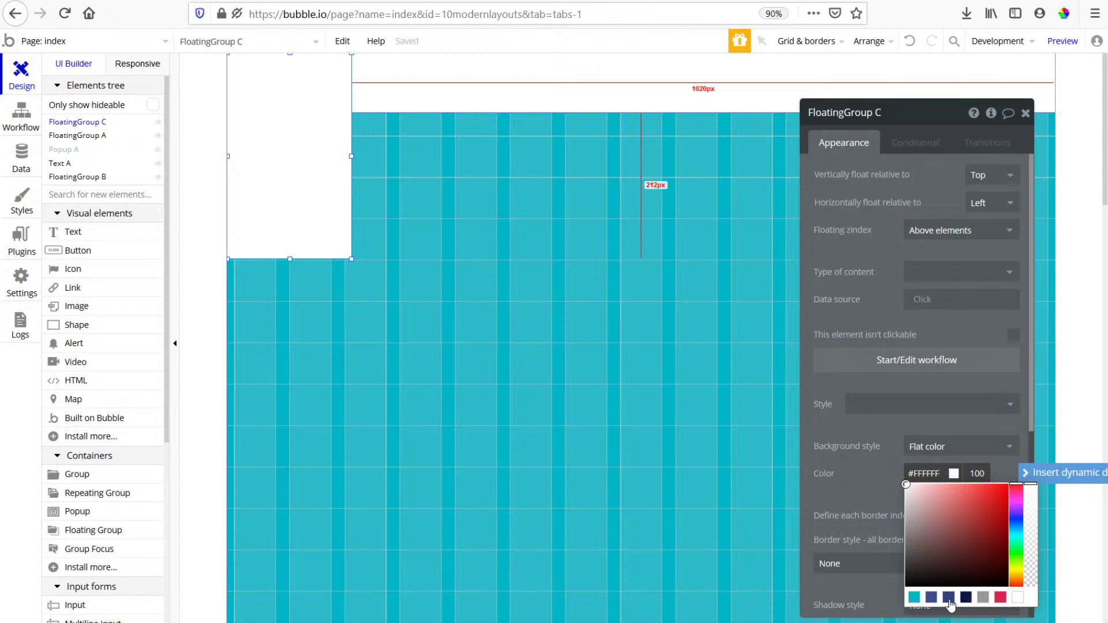
click(995, 539)
click(287, 198)
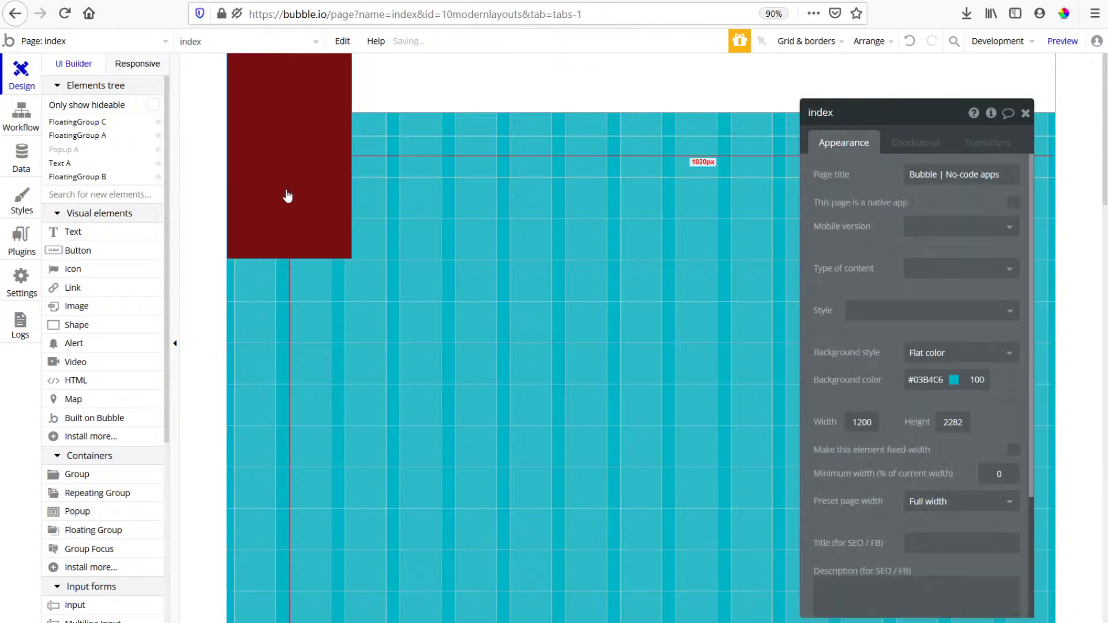
right_click(283, 189)
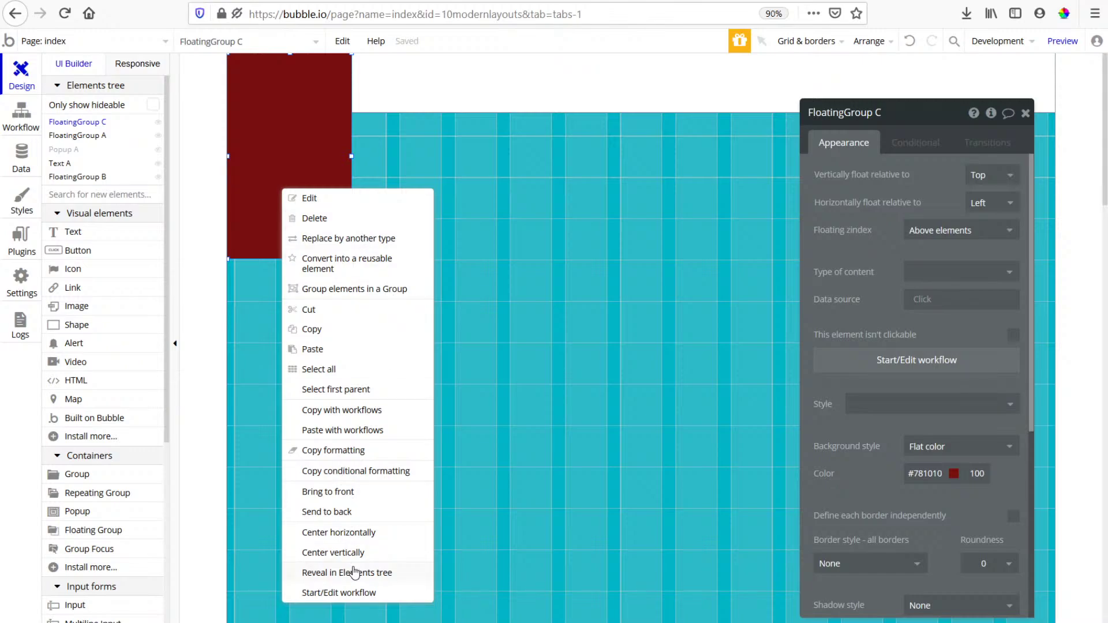
click(334, 512)
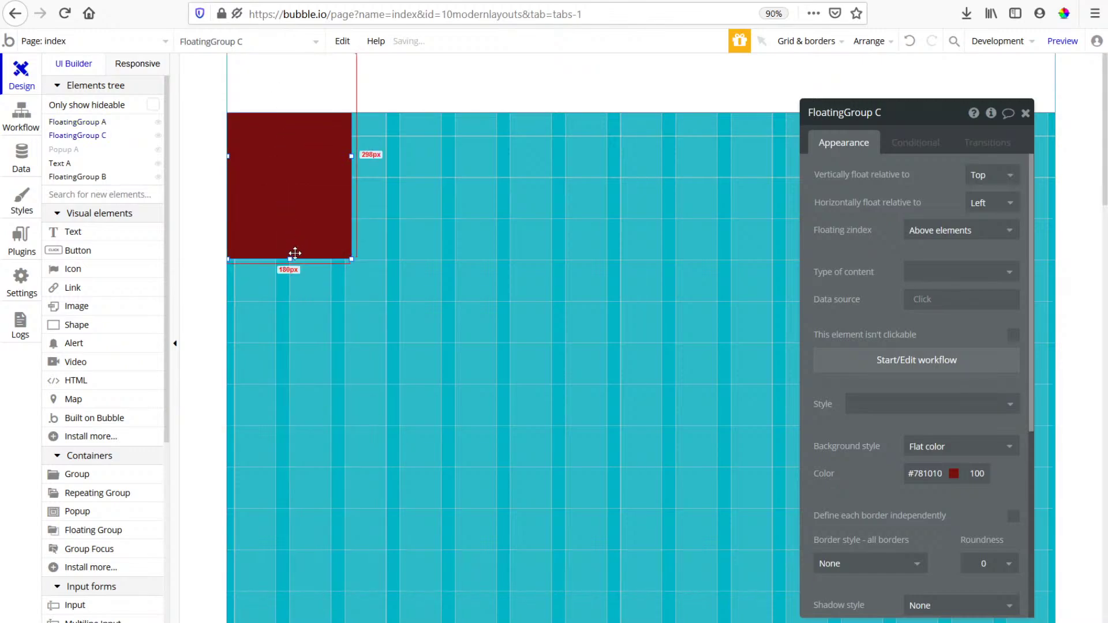
Lengthen the red sidebar down the page to 1420 px high, keeping it floating relative to the top and left.
drag(290, 259, 295, 622)
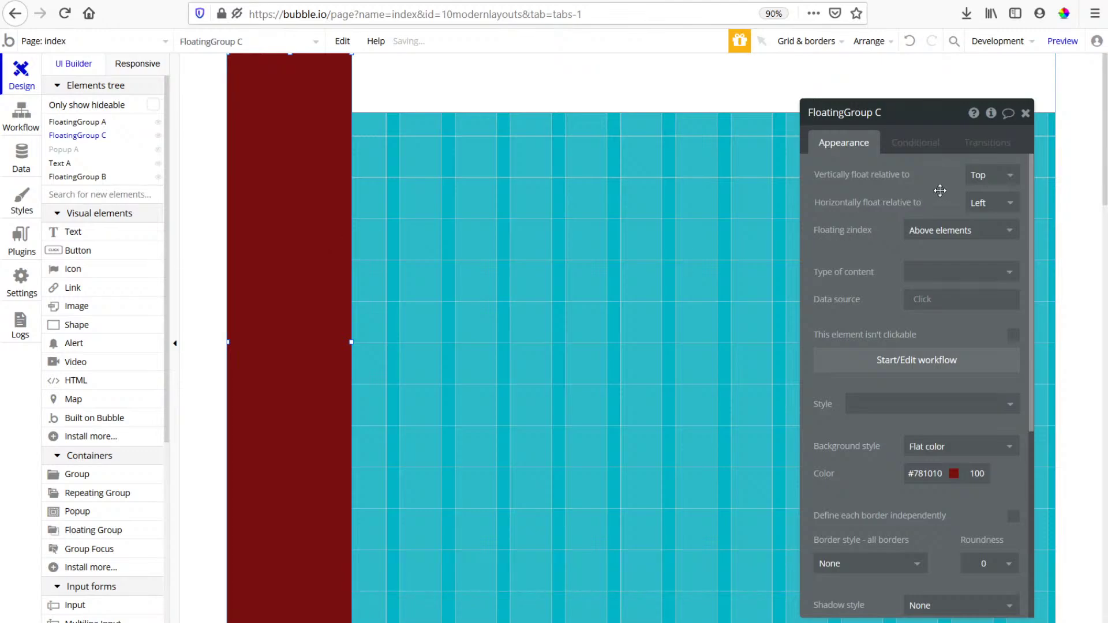
click(1003, 175)
click(999, 206)
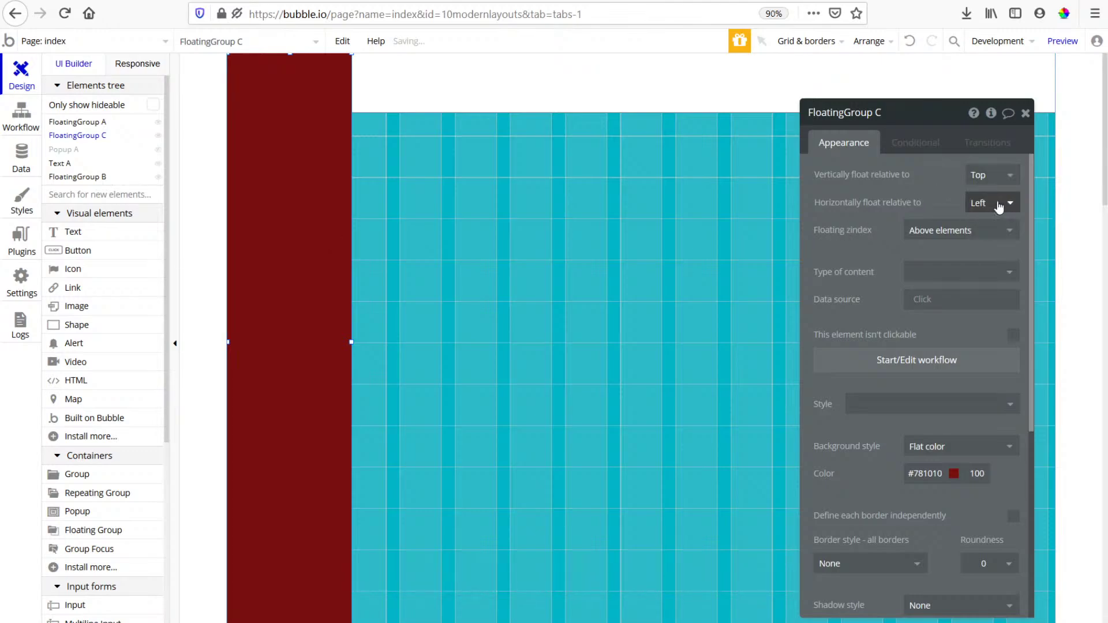
click(999, 205)
click(977, 224)
scroll(252, 232, down, 3)
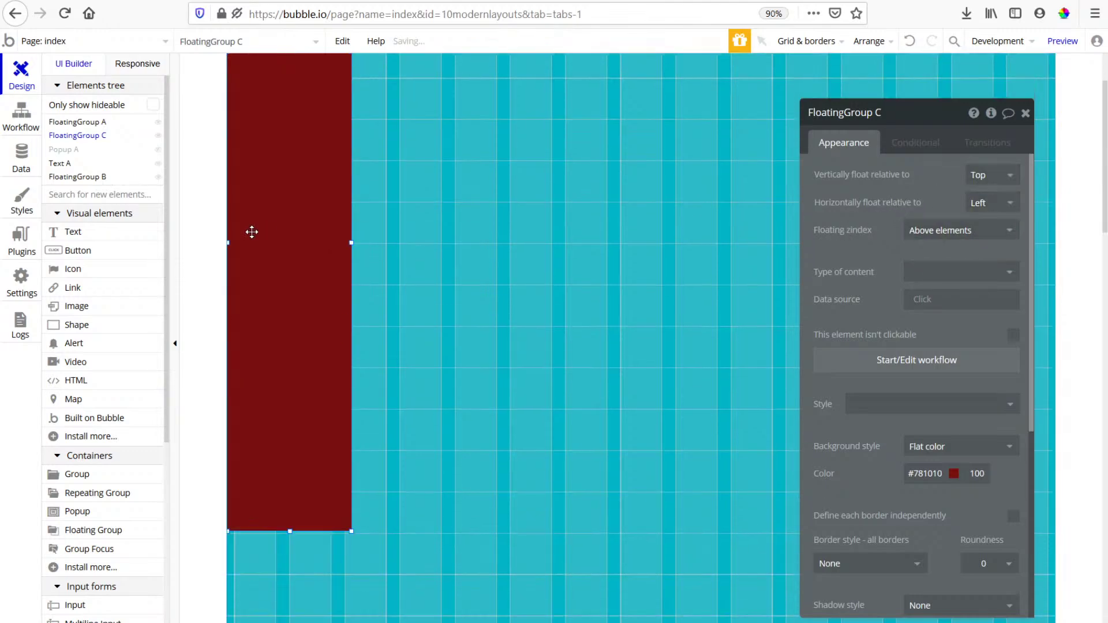
scroll(252, 232, down, 7)
drag(290, 143, 286, 544)
scroll(294, 480, up, 3)
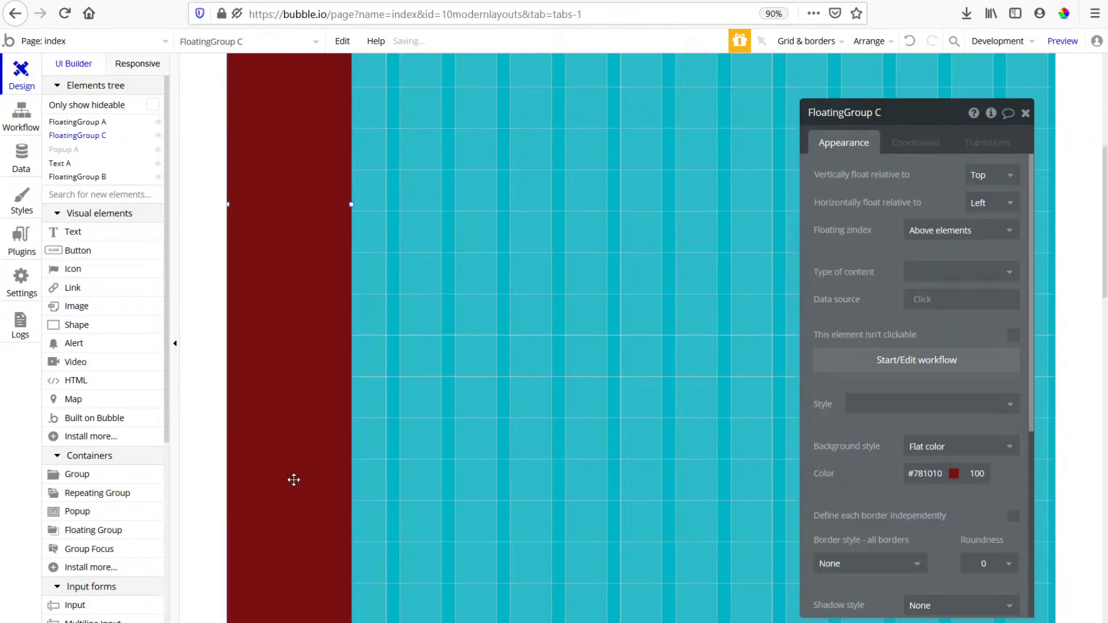
Place a copy of the red sidebar at the page's right edge and make it float relative to the right.
scroll(294, 480, up, 1)
drag(280, 359, 983, 97)
double_click(993, 216)
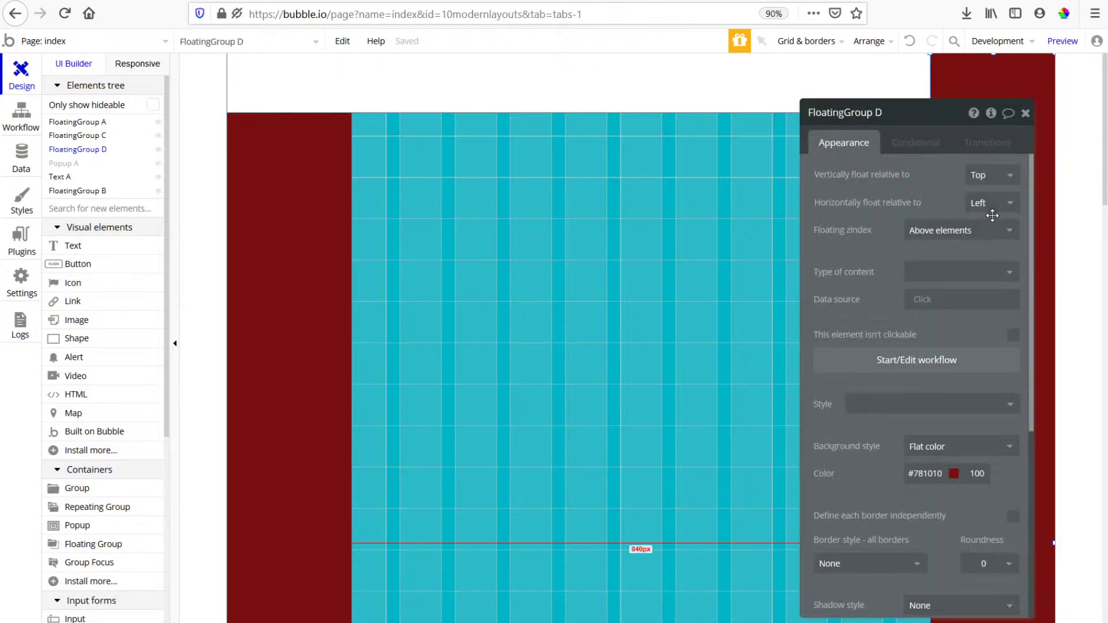
click(991, 206)
click(980, 242)
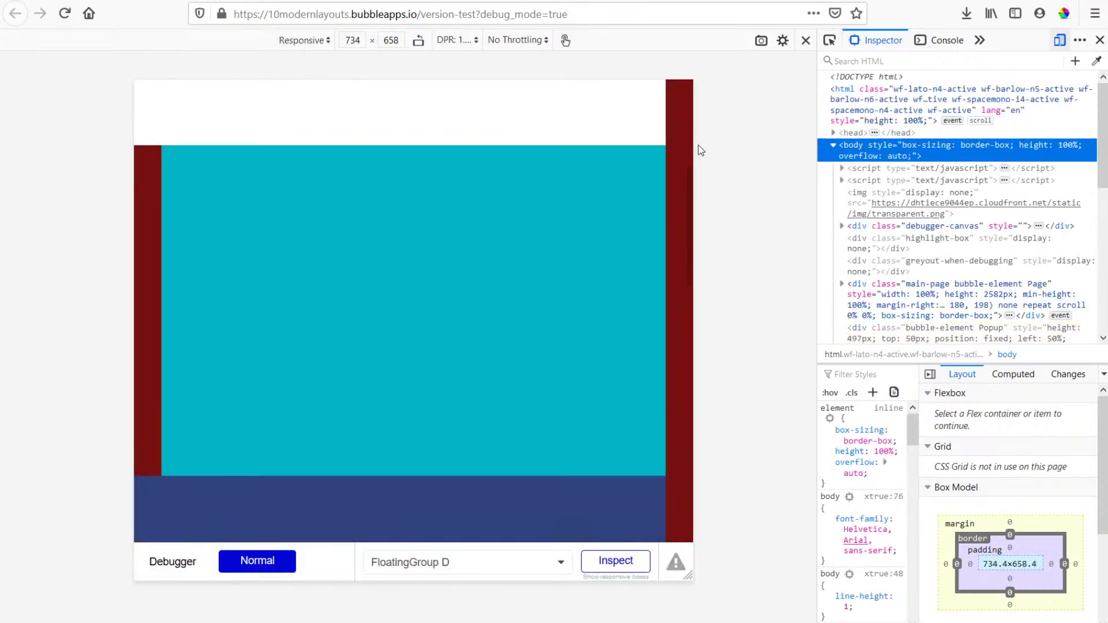
Check how both sidebars respond in the preview at widths from 970 to 1222 px, closing the inspector for more room.
drag(696, 145, 975, 196)
drag(885, 194, 782, 198)
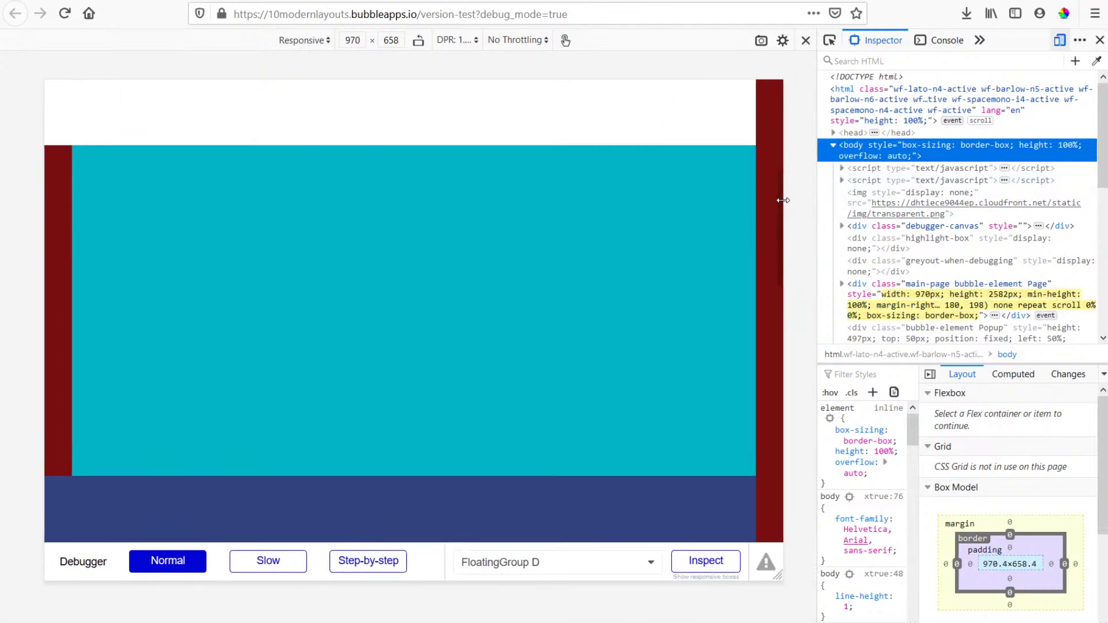
click(1100, 40)
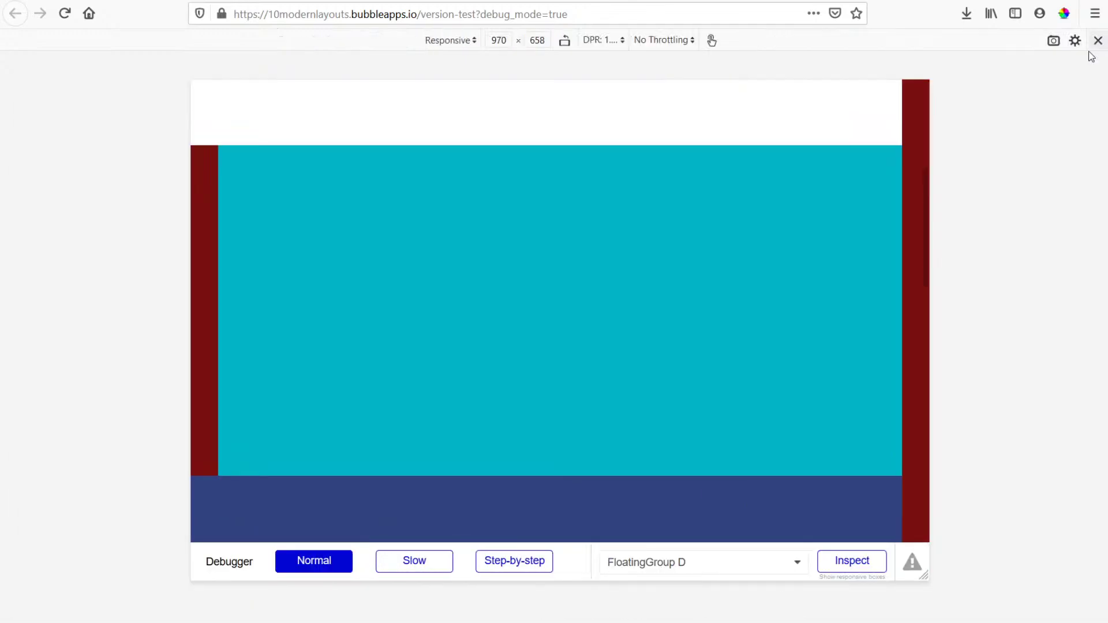
drag(931, 222, 1002, 331)
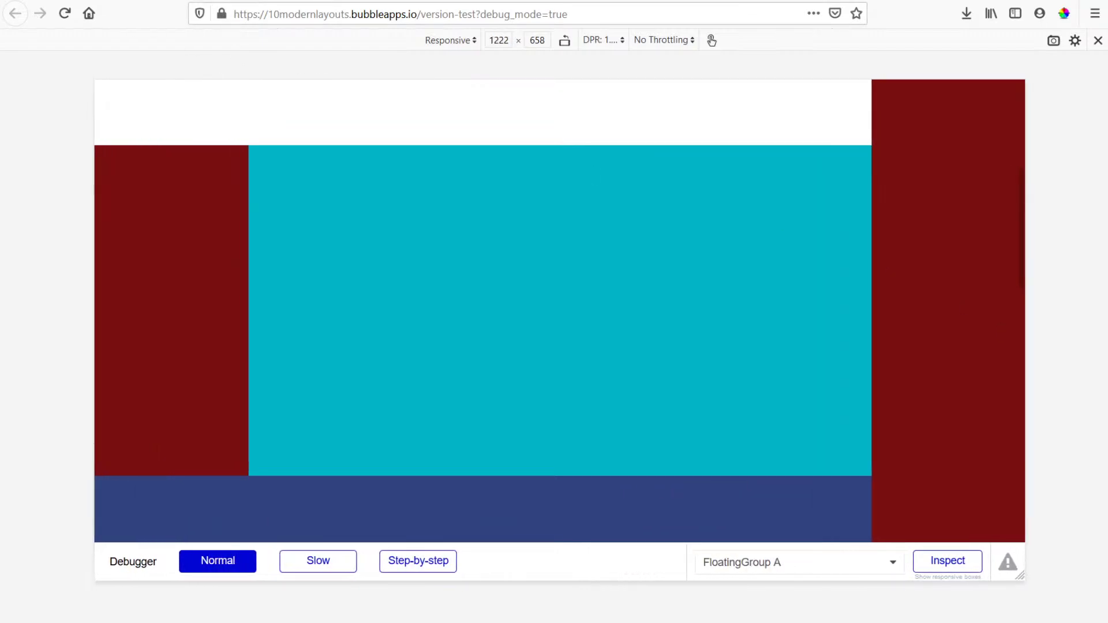
Back in the Bubble editor, set the left sidebar's minimum width to 99% and its maximum width to 125%, without making it fixed-width.
key(ctrl+shift+Tab)
click(310, 148)
scroll(943, 470, down, 5)
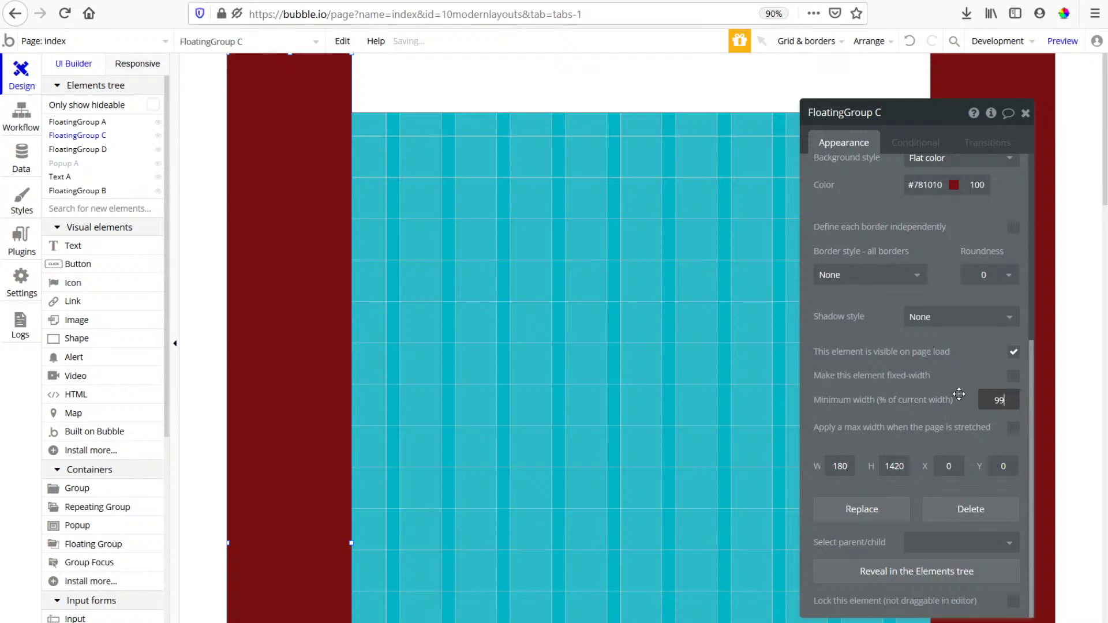
click(1013, 376)
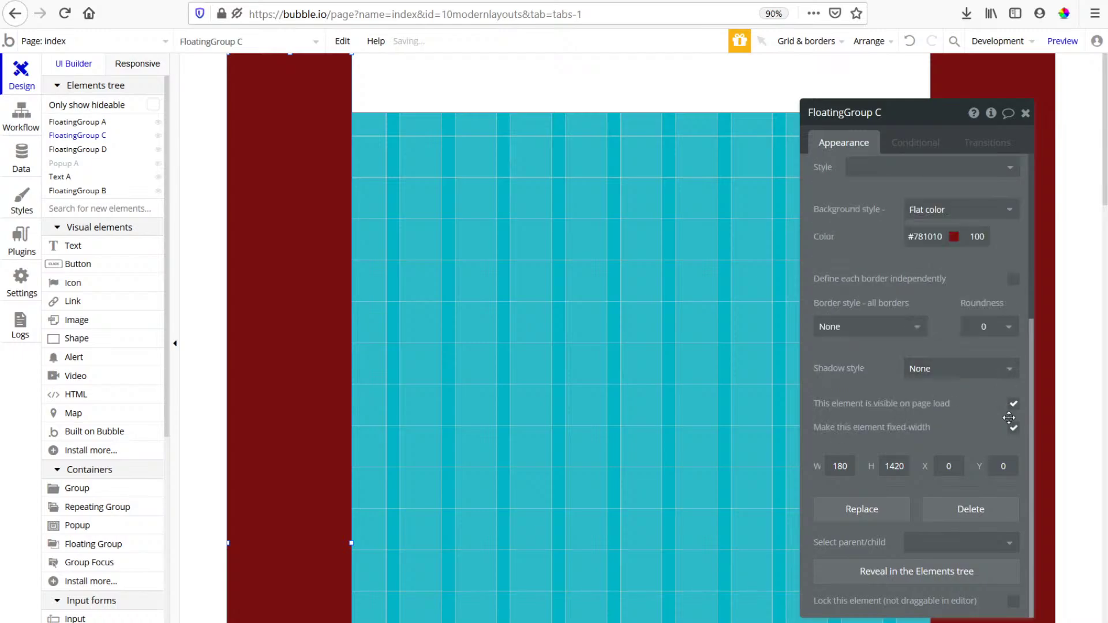
click(1014, 429)
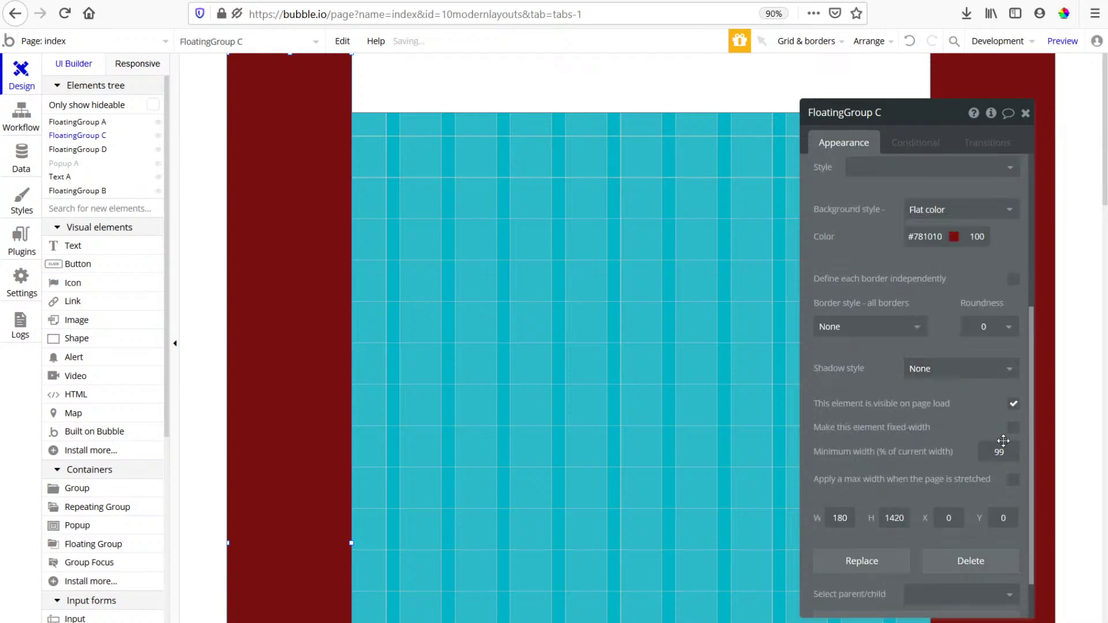
click(1015, 483)
click(1002, 501)
text(12)
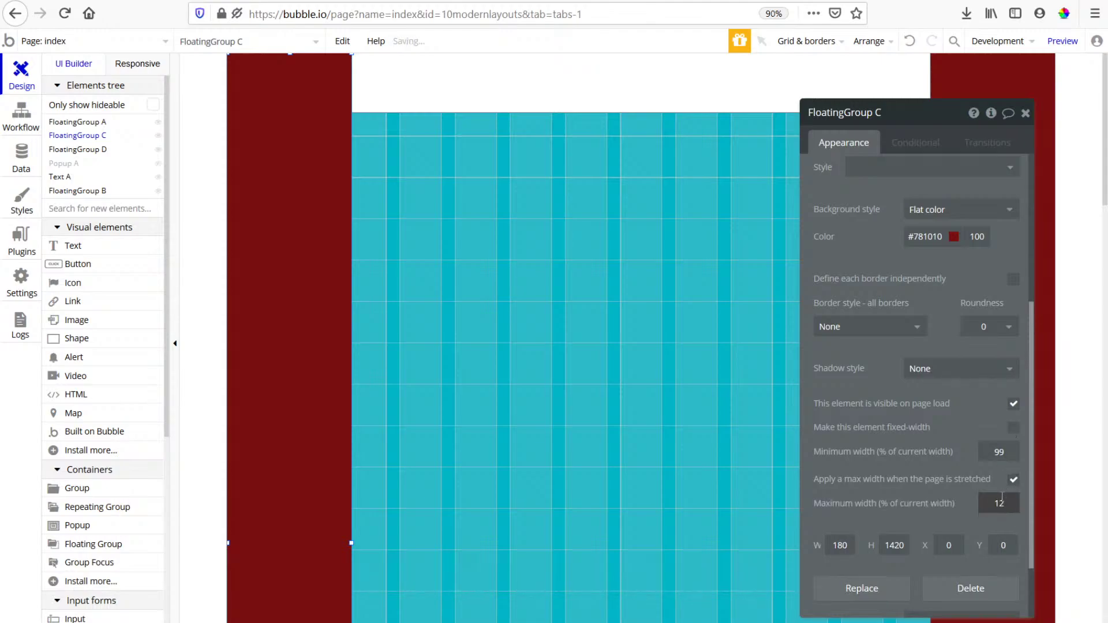
text(5)
Set the right sidebar's minimum width to 99% and apply a maximum width of 125%.
click(1020, 93)
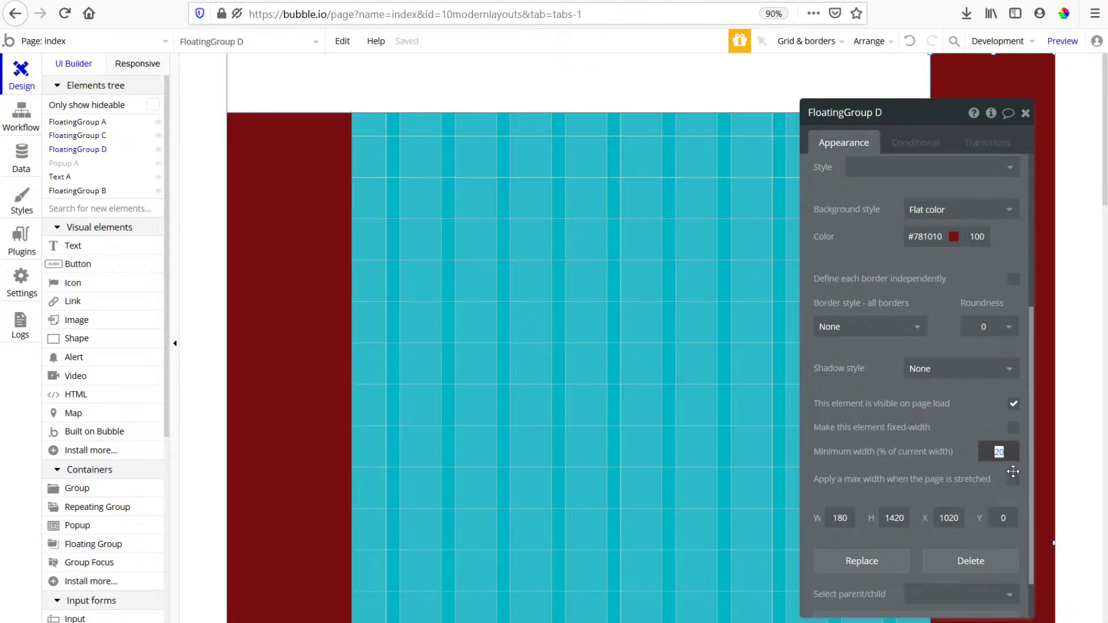
text(99)
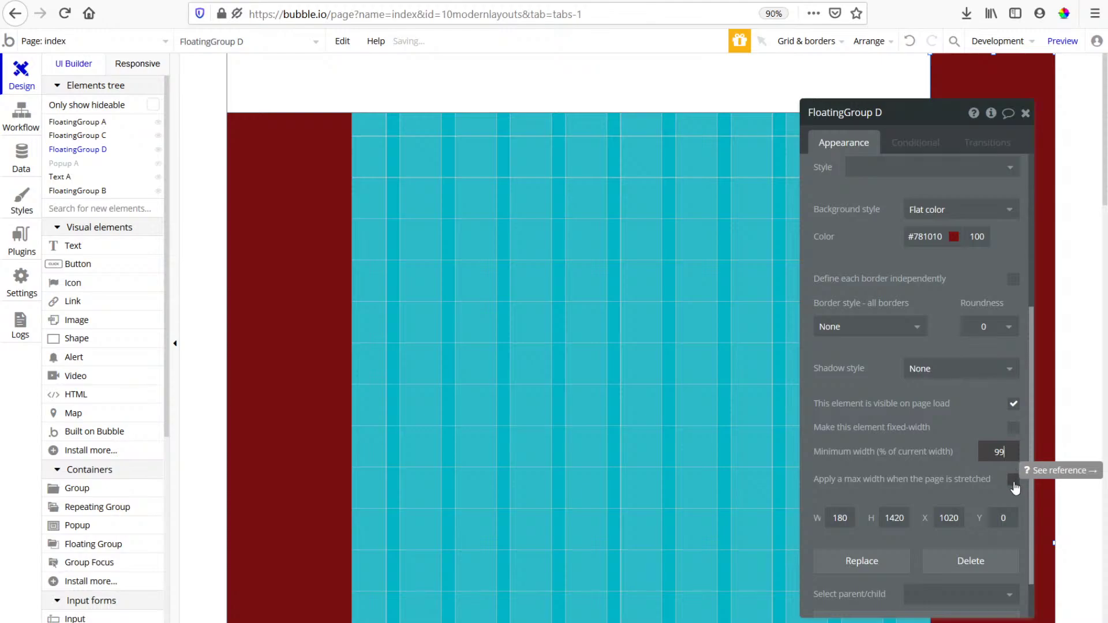
click(1014, 483)
click(999, 503)
text(125)
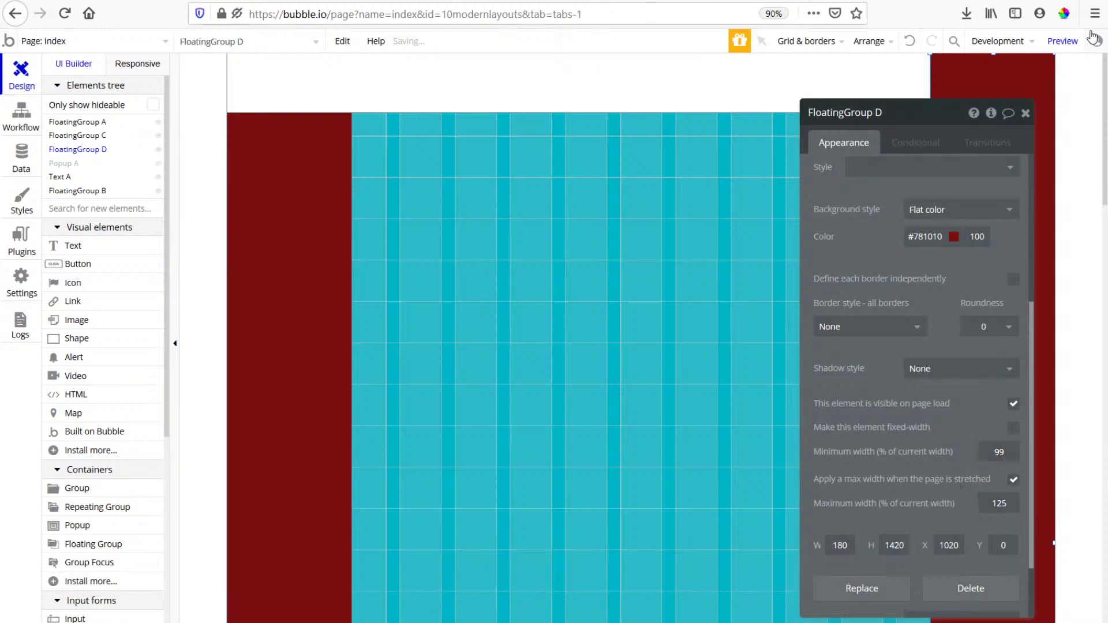
Preview the page, dismiss the popup, and check the sidebars at a width of 1154 px while scrolling the content.
click(1062, 41)
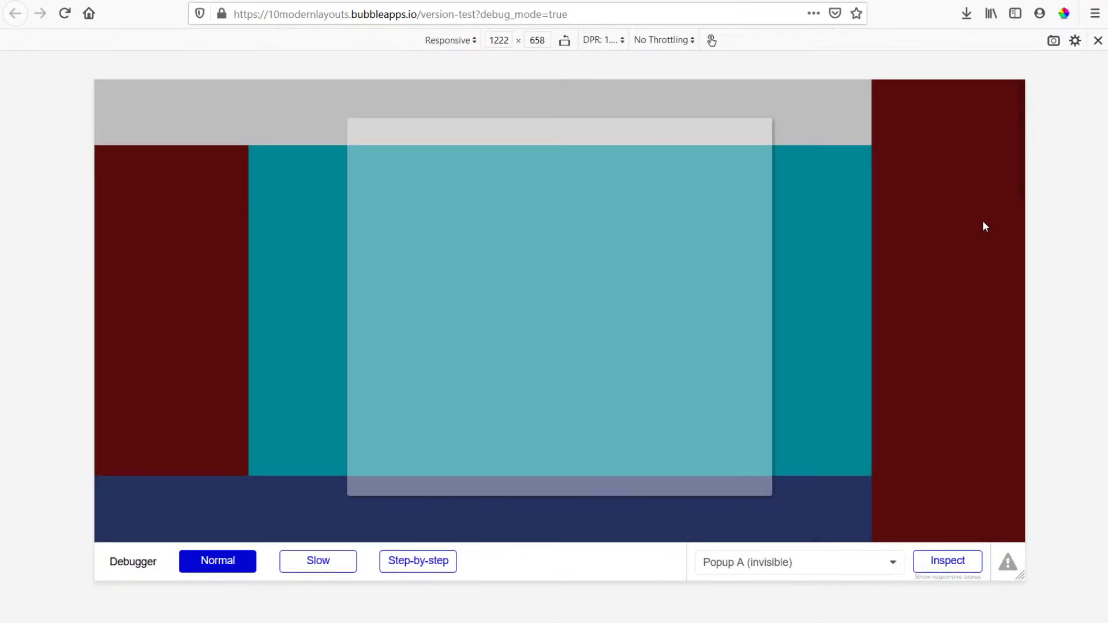
click(985, 227)
drag(1027, 222, 1000, 253)
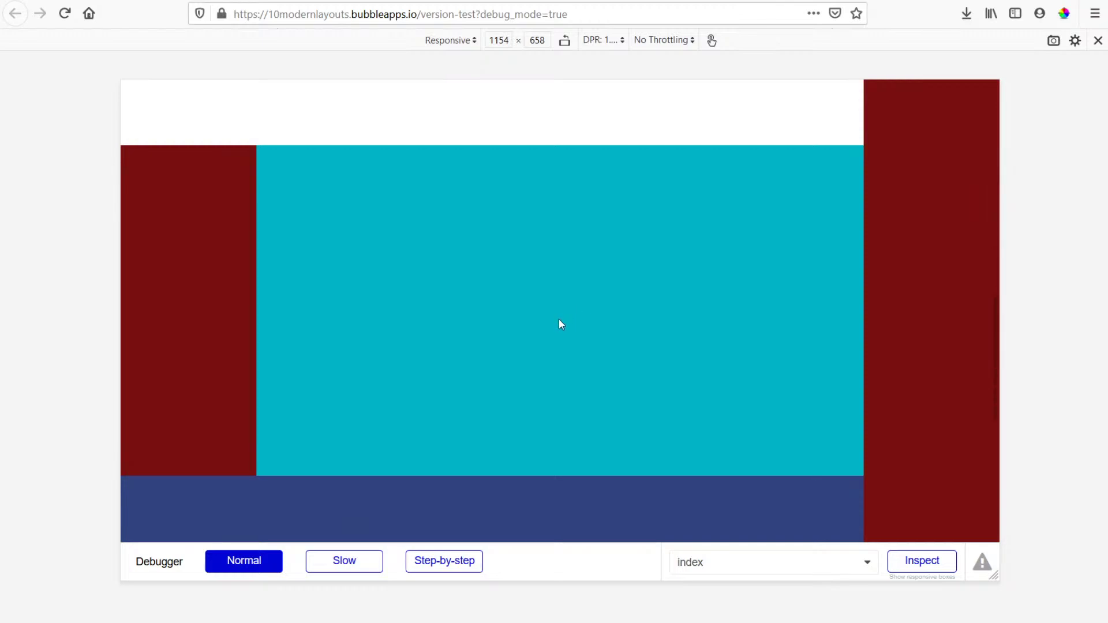
scroll(559, 319, down, 8)
scroll(559, 318, up, 3)
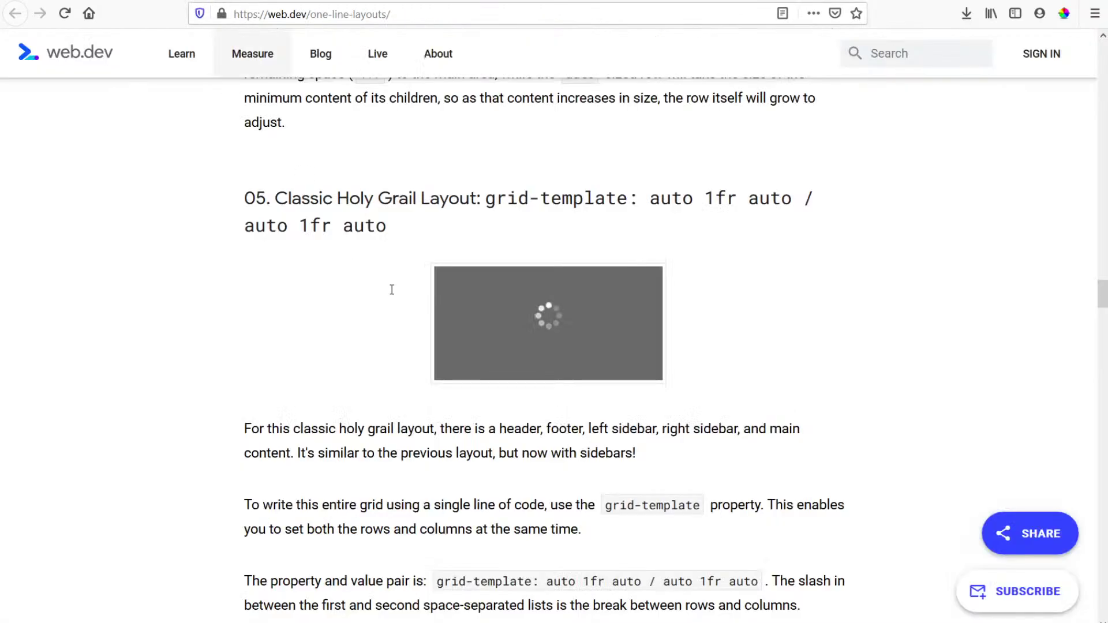
Read on in the web.dev article to section 06, 12-Span Grid, and examine its example.
scroll(777, 342, down, 10)
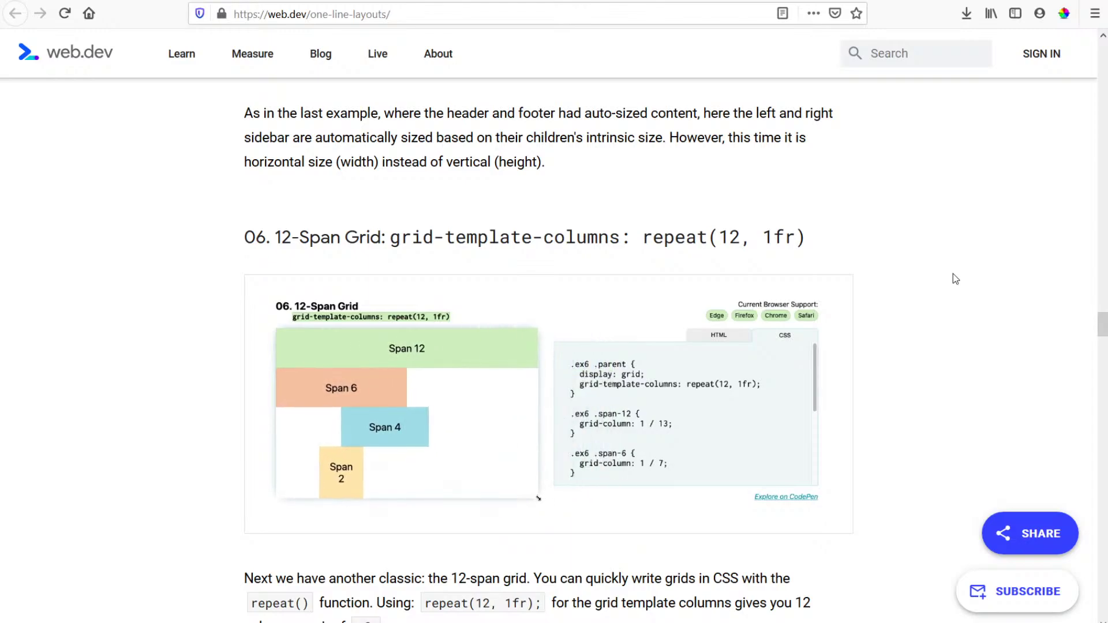
scroll(954, 273, down, 4)
scroll(954, 273, up, 2)
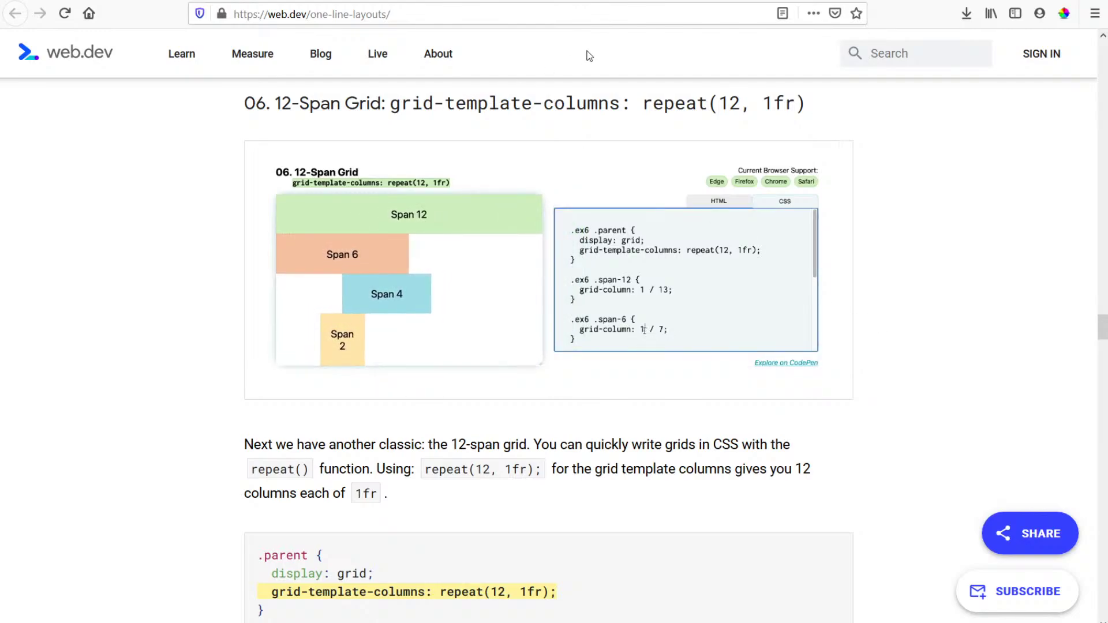
Switch back to the Bubble editor and delete both red sidebar floating groups.
mouse_move(385, 280)
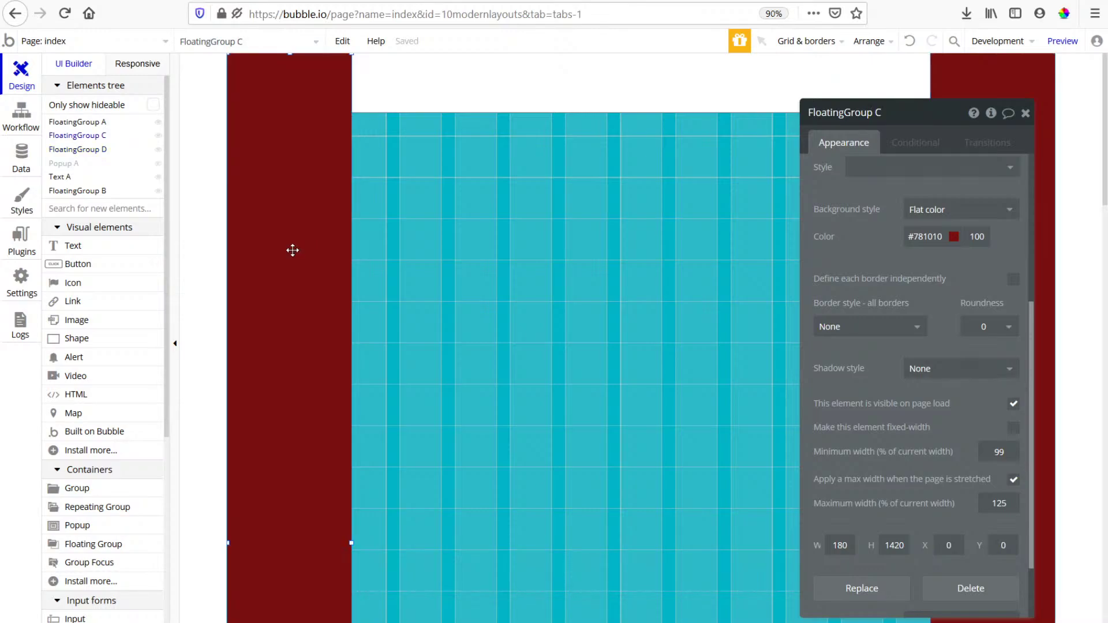
key(Delete)
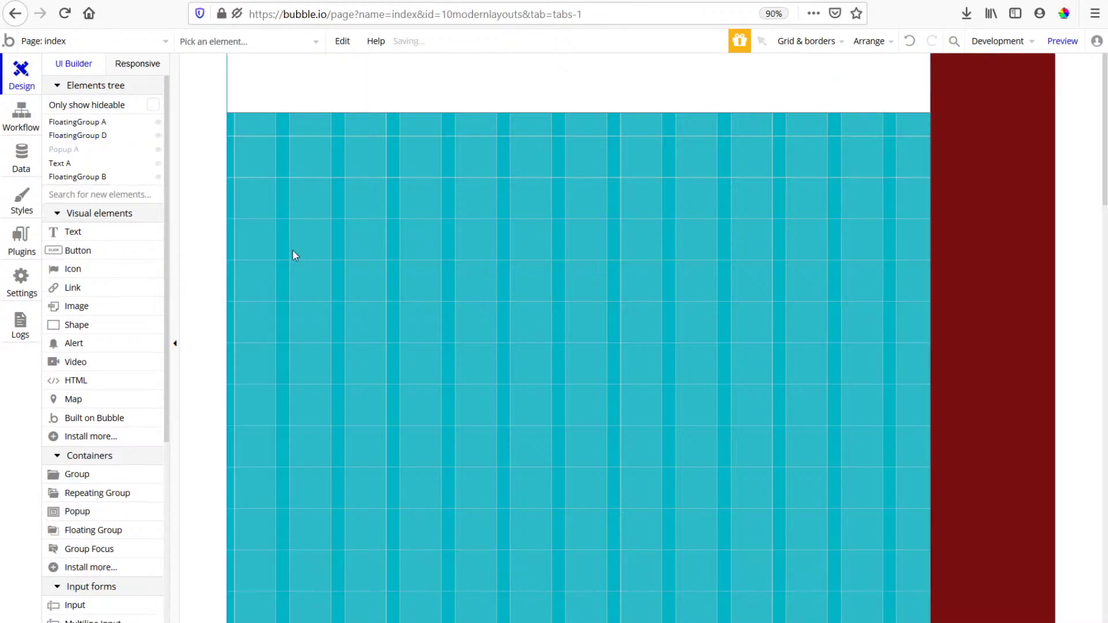
key(Delete)
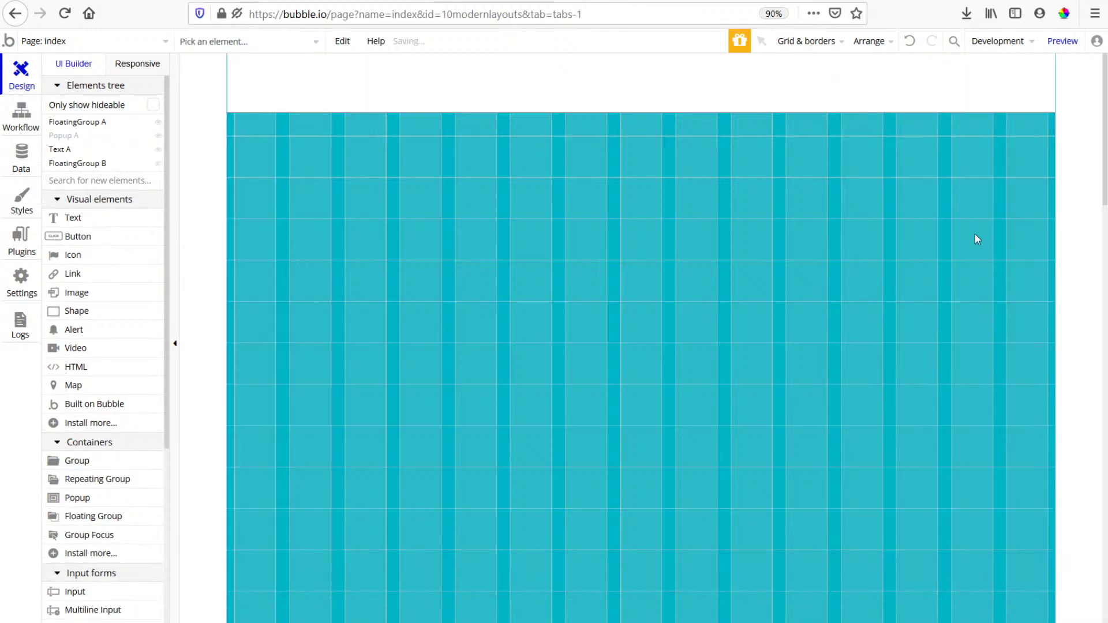
Draw a new group on the teal page area just below the white header, towards the left.
click(371, 83)
click(77, 460)
mouse_move(270, 135)
mouse_down()
mouse_move(612, 235)
mouse_move(588, 227)
mouse_up()
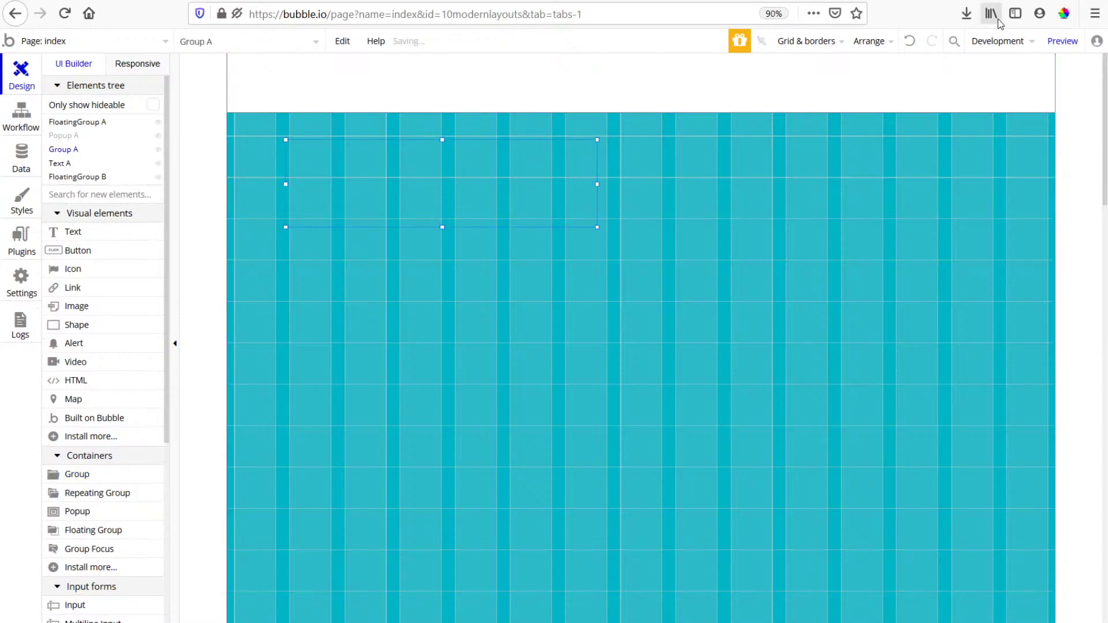
Set the editor grid's step to 12.
click(819, 48)
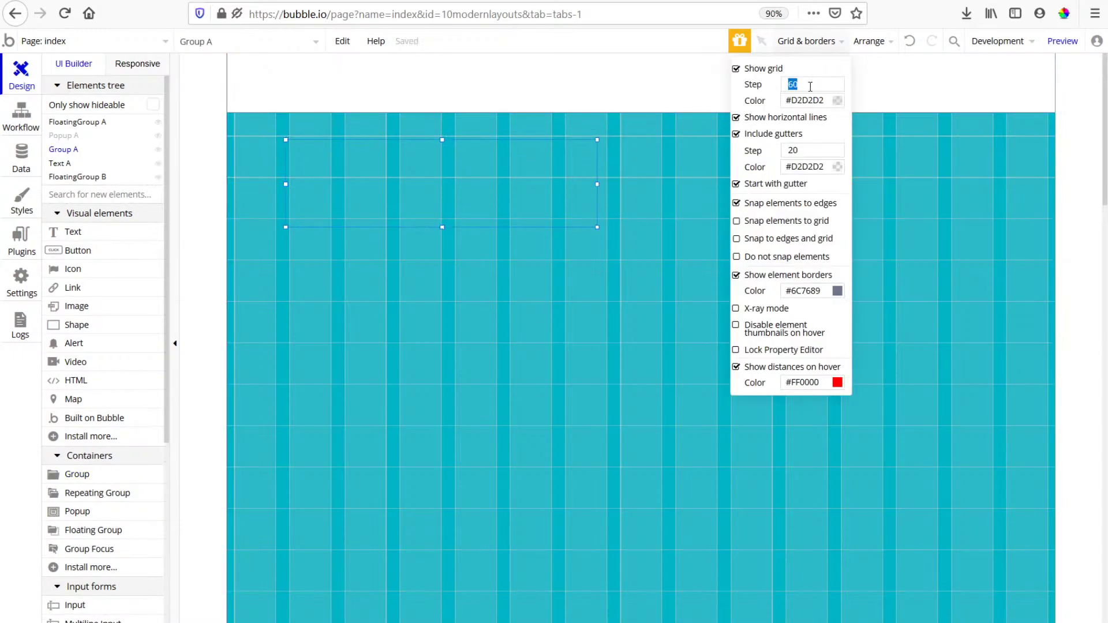
text(12)
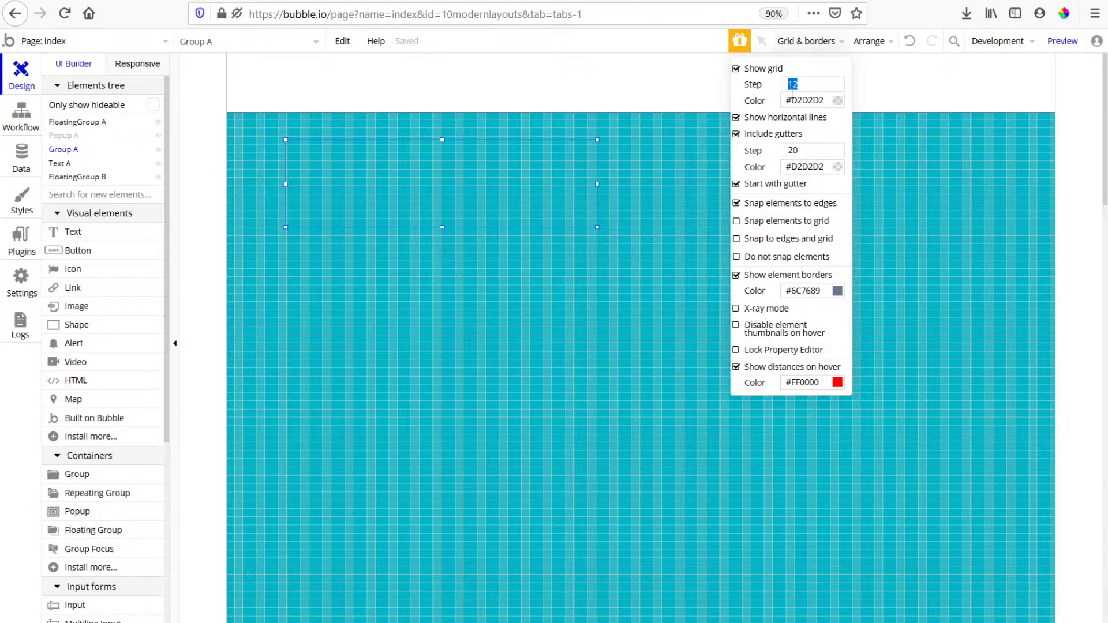
Set the page grid step to 100 and turn off gutters.
double_click(659, 367)
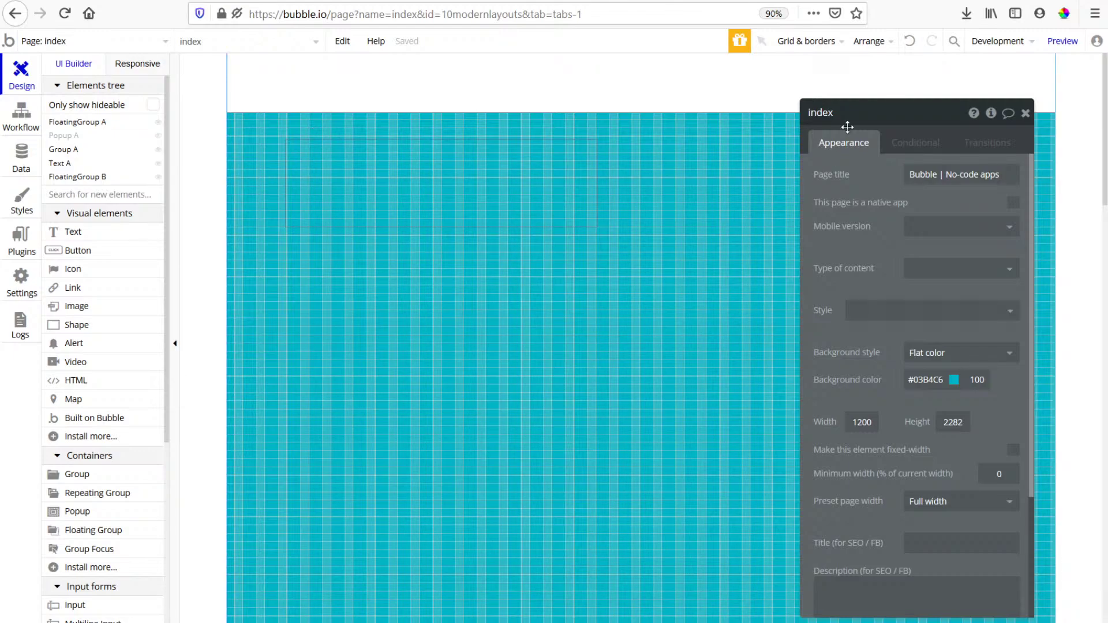
click(807, 41)
double_click(795, 85)
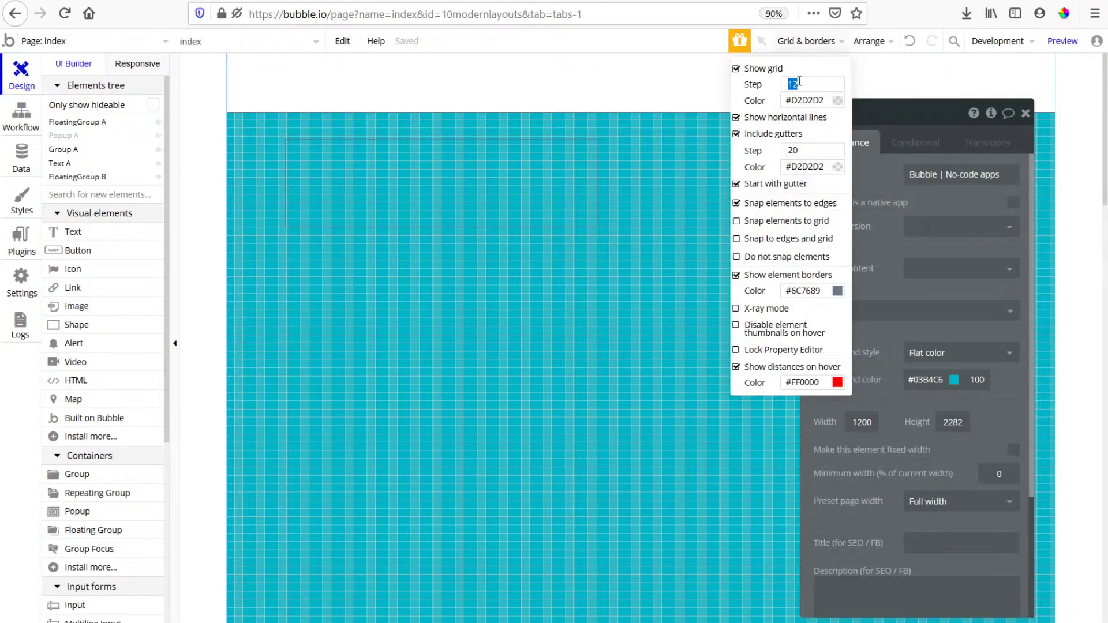
text(100)
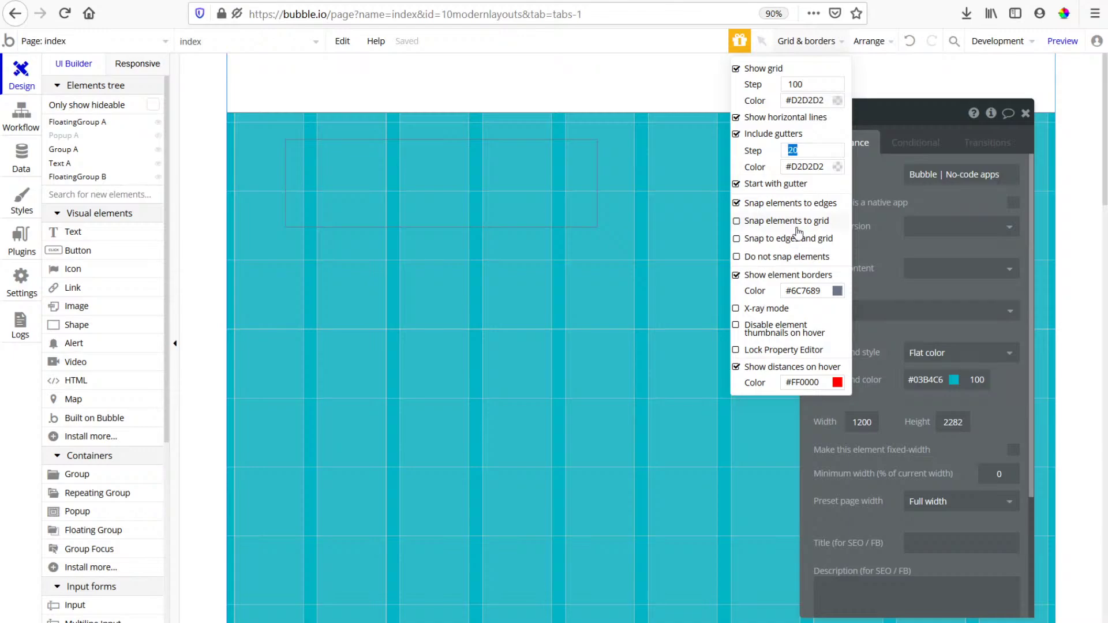
click(737, 133)
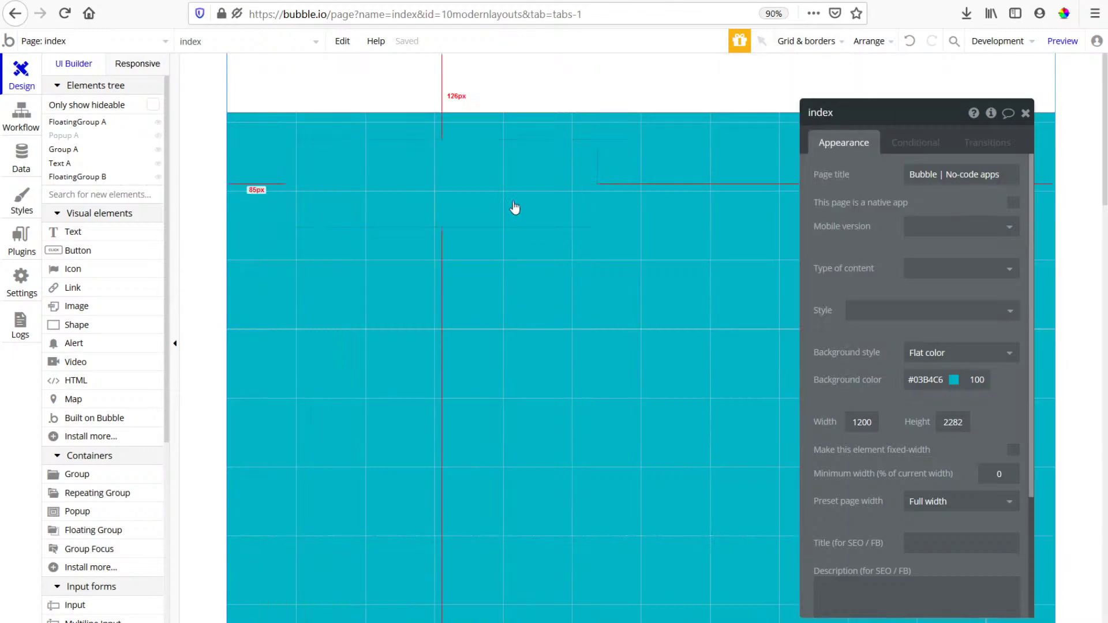
Move Group A to X 100, Y 103 so its left edge sits on the first vertical grid line.
click(497, 184)
drag(464, 165, 452, 168)
double_click(453, 168)
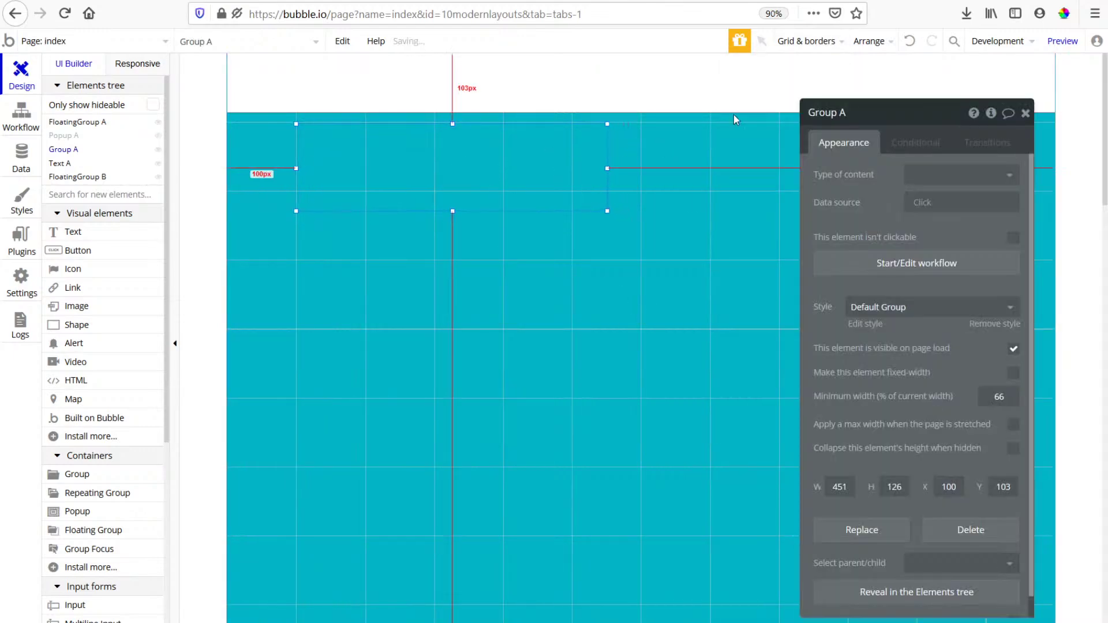
Enable snapping to edges and grid, and fit Group A to the grid at 600 × 100 px, X 100, Y 200.
click(806, 42)
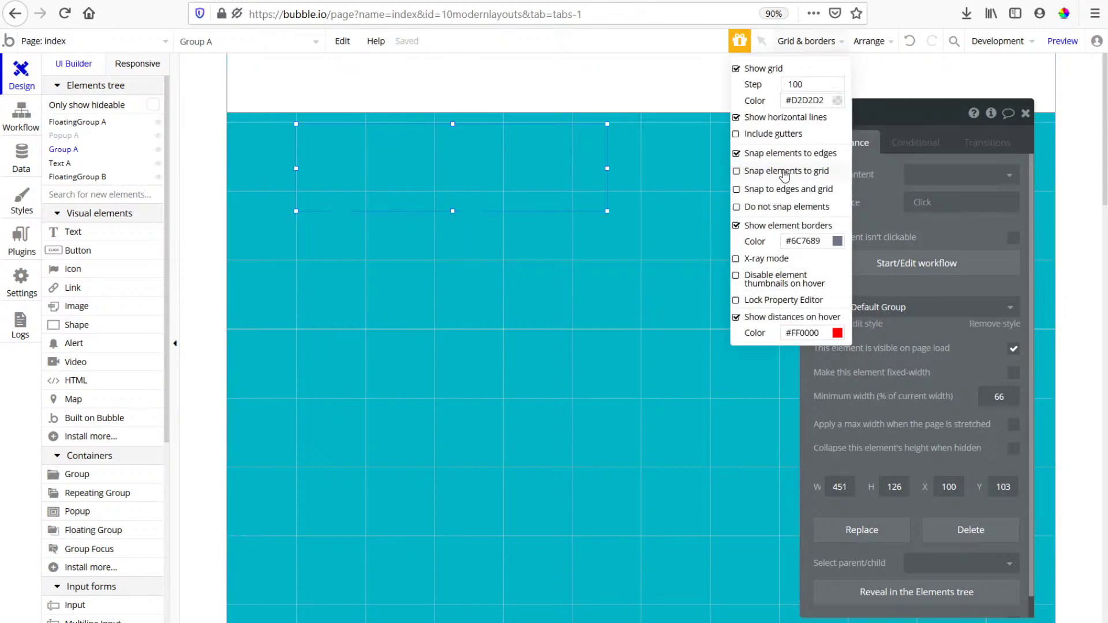
click(777, 191)
drag(375, 171, 373, 247)
drag(453, 278, 453, 260)
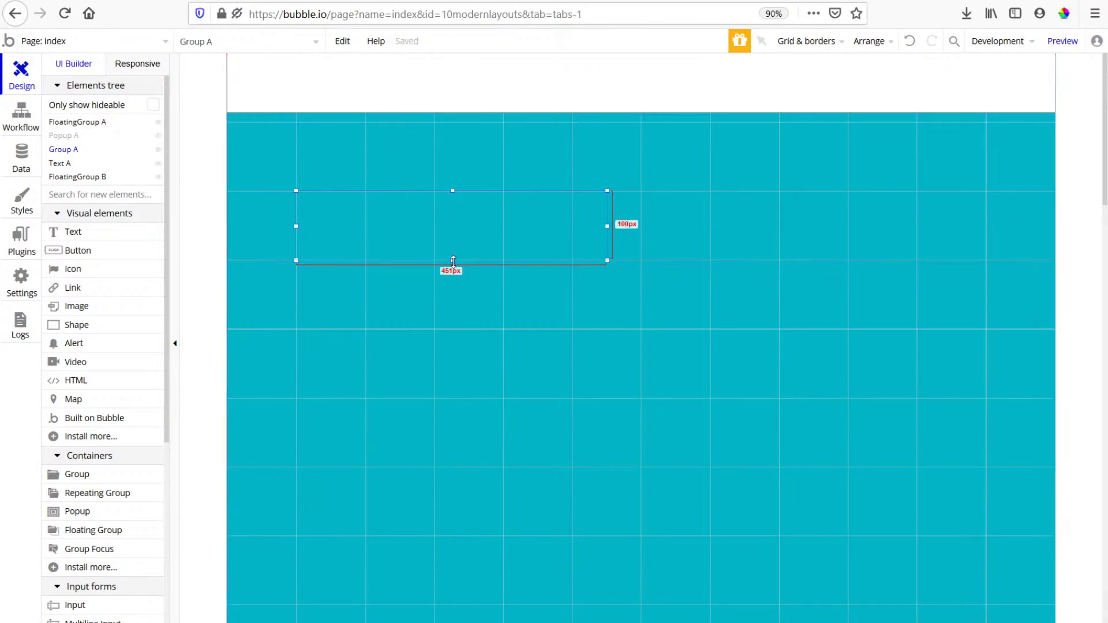
drag(608, 228, 711, 227)
drag(551, 230, 595, 282)
drag(562, 229, 544, 225)
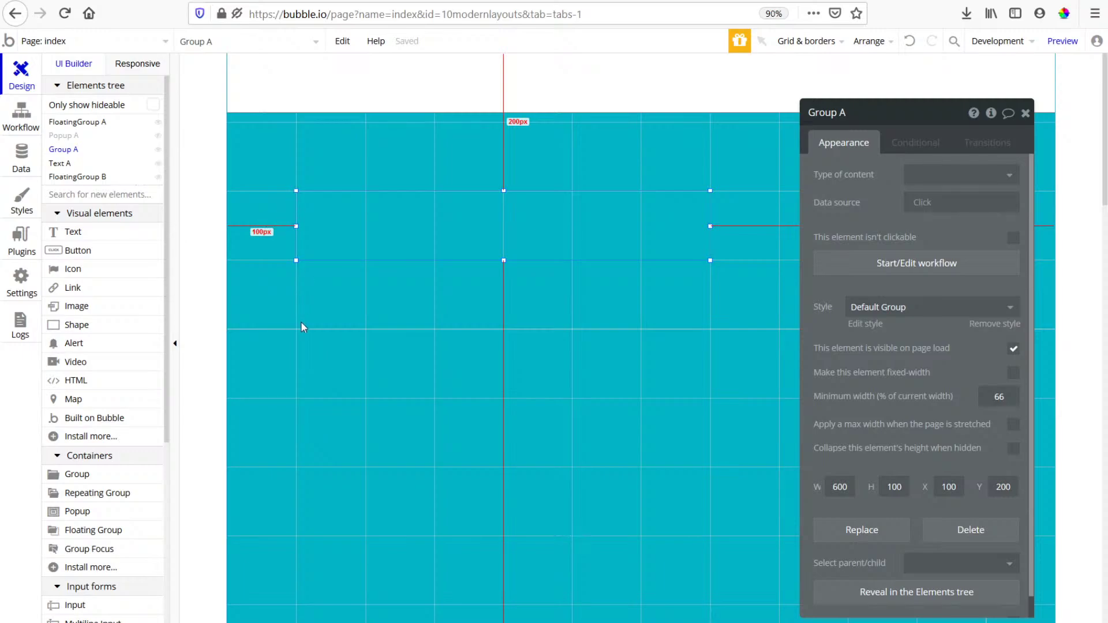
Paste a copy of Group A at X 200, Y 300 and widen it to 800 px.
key(ctrl+v)
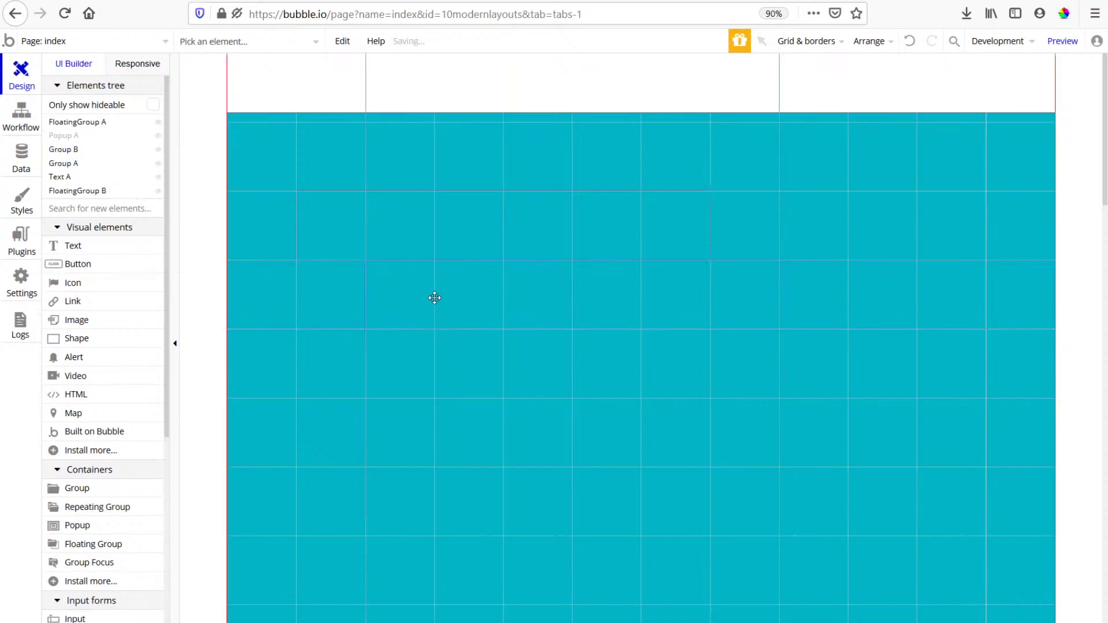
click(437, 298)
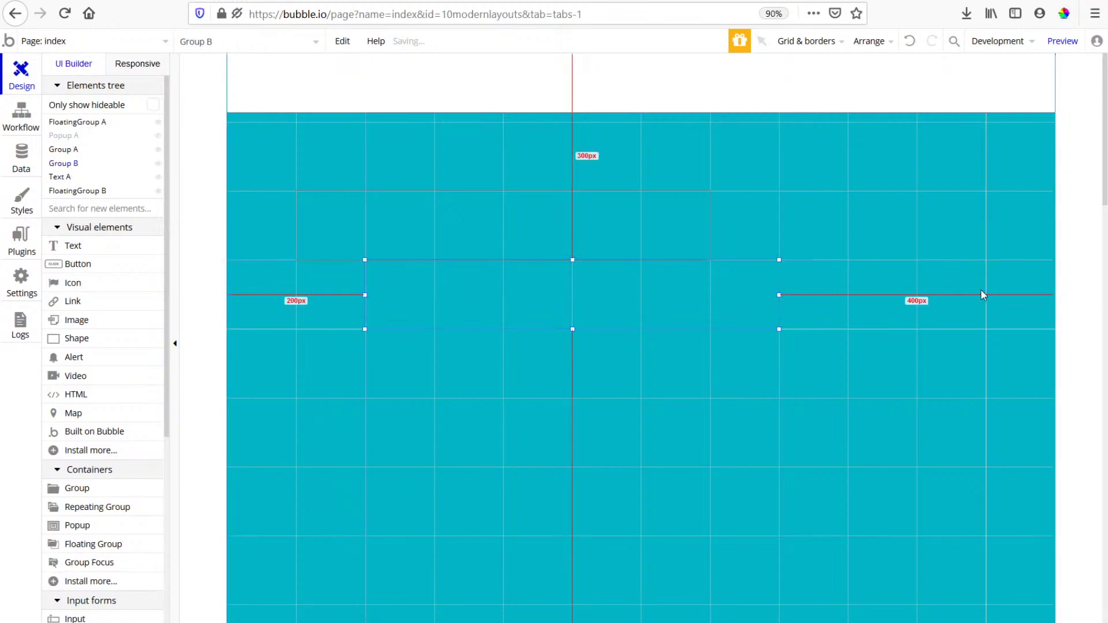
drag(779, 296, 919, 313)
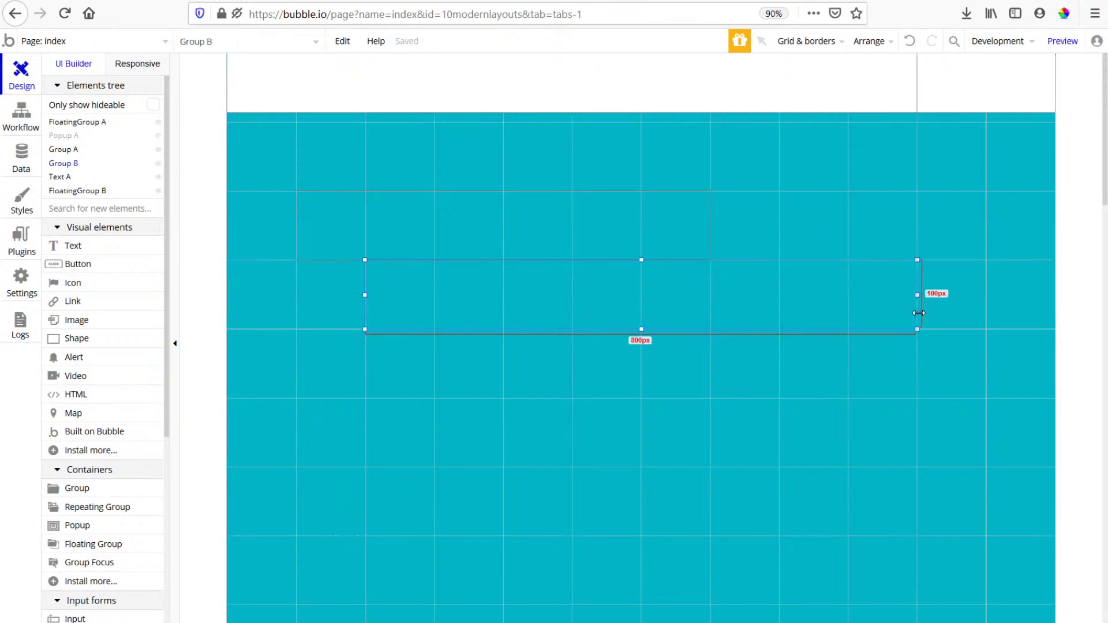
Remove Group B's style and set its background style to Flat color.
double_click(702, 310)
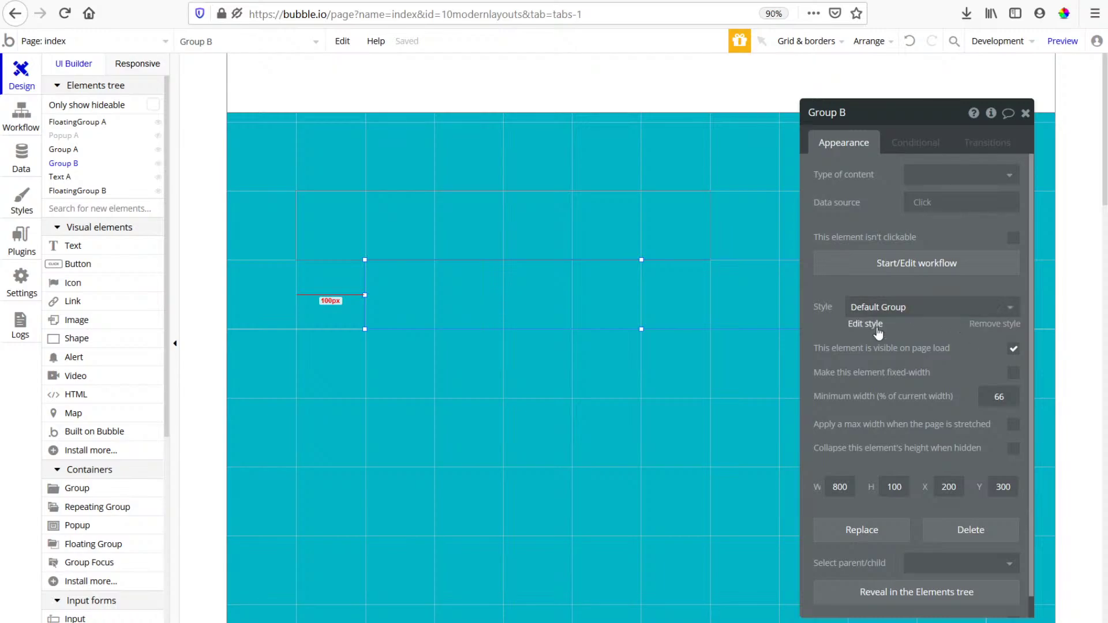
click(972, 312)
click(908, 322)
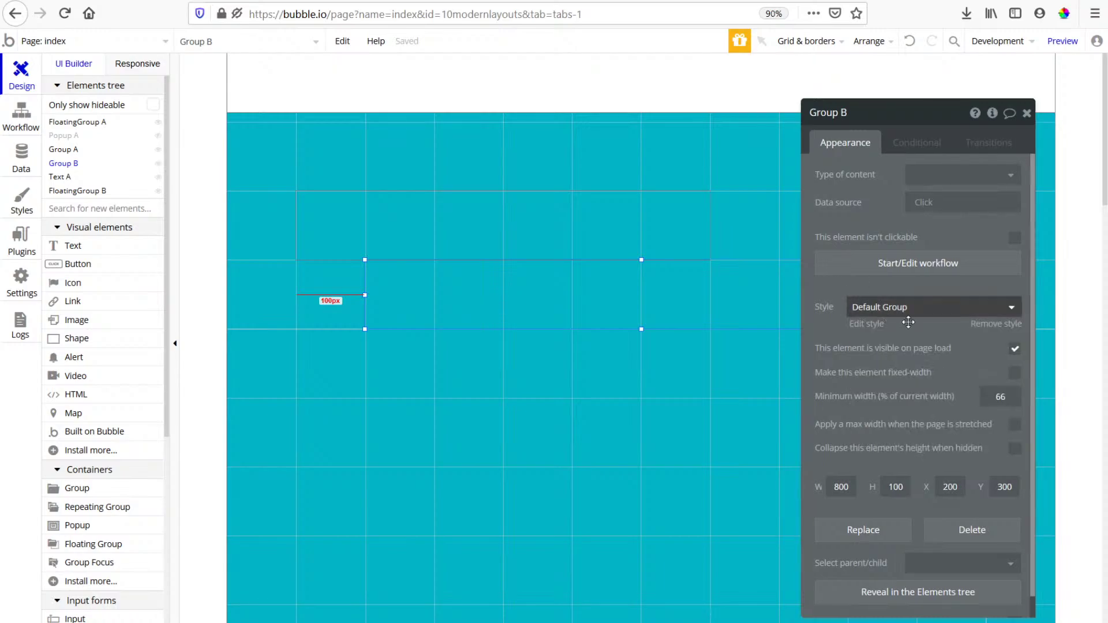
click(997, 324)
click(935, 486)
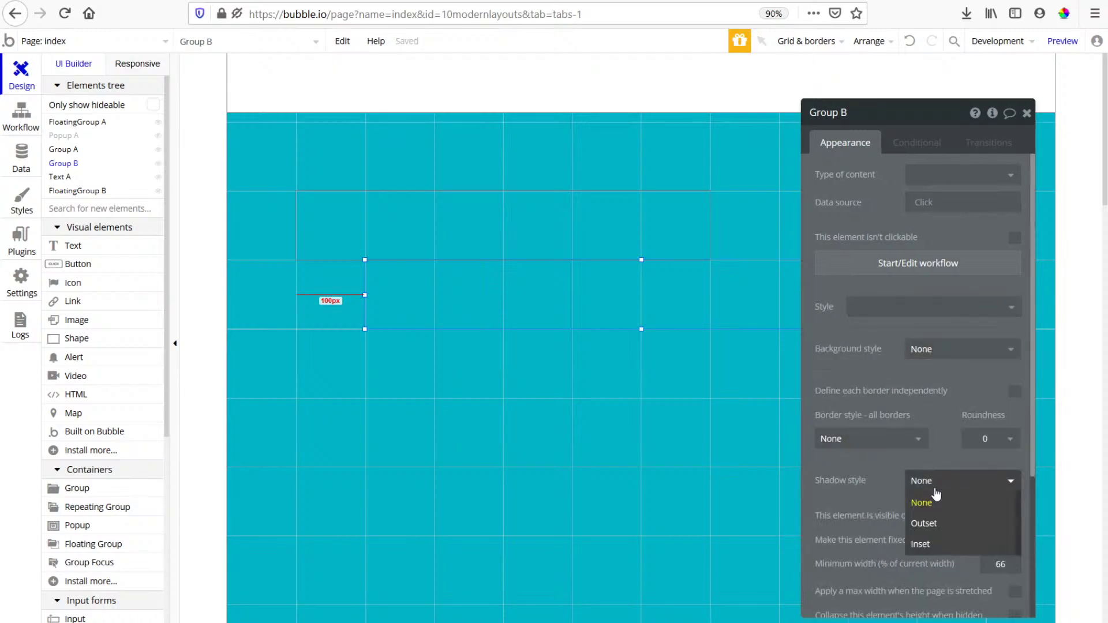
click(900, 440)
click(935, 349)
click(924, 388)
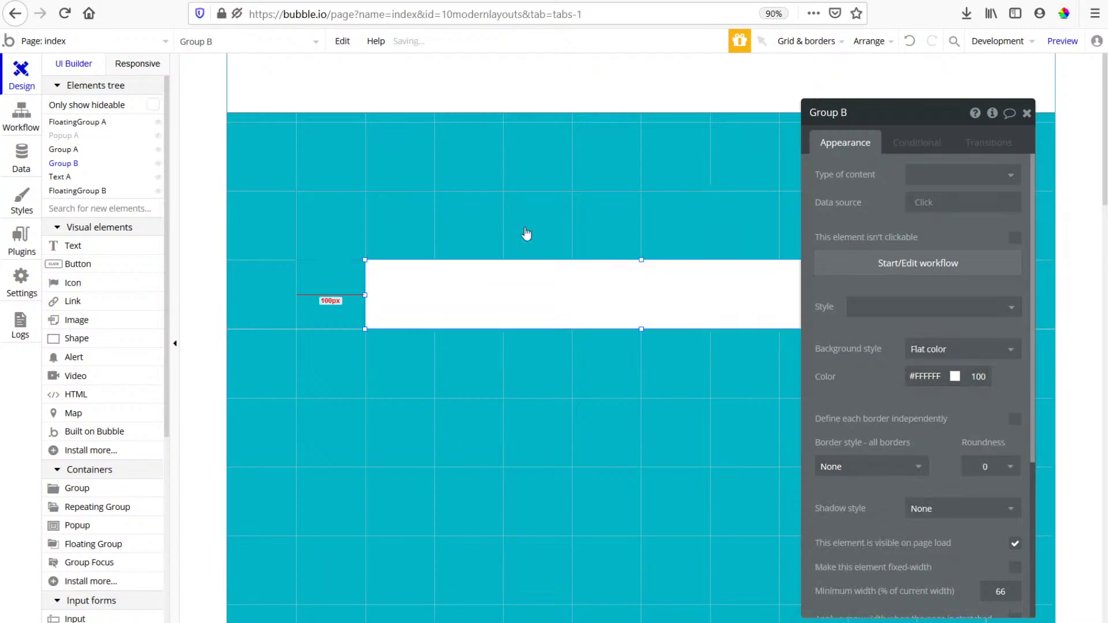
Remove Group A's style and give it a flat red background, color #D62755.
click(526, 233)
click(988, 324)
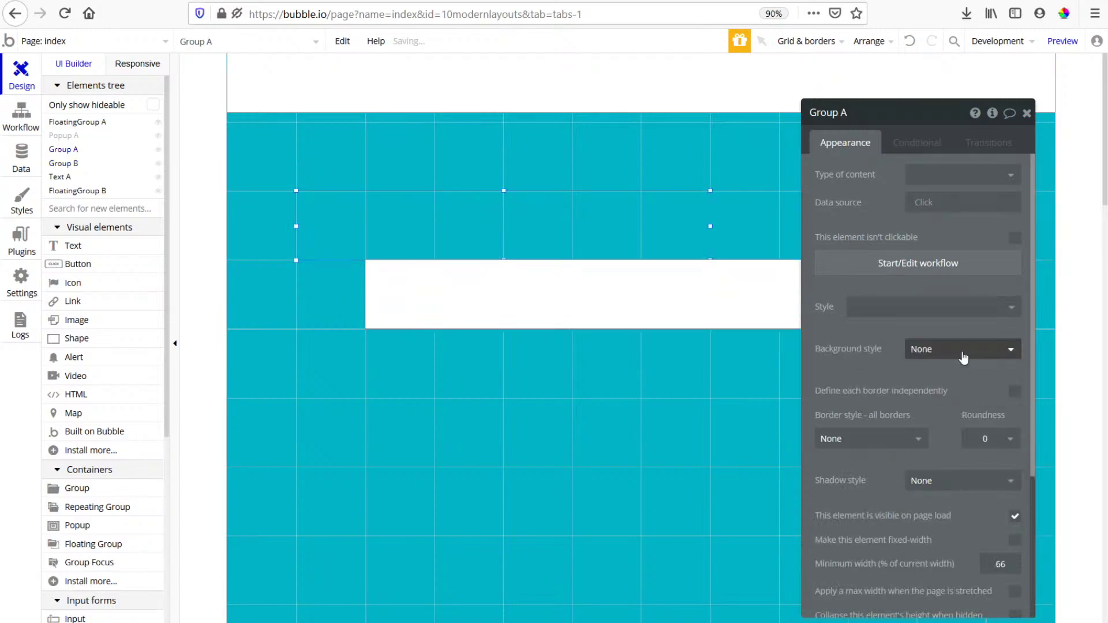
click(963, 351)
click(933, 389)
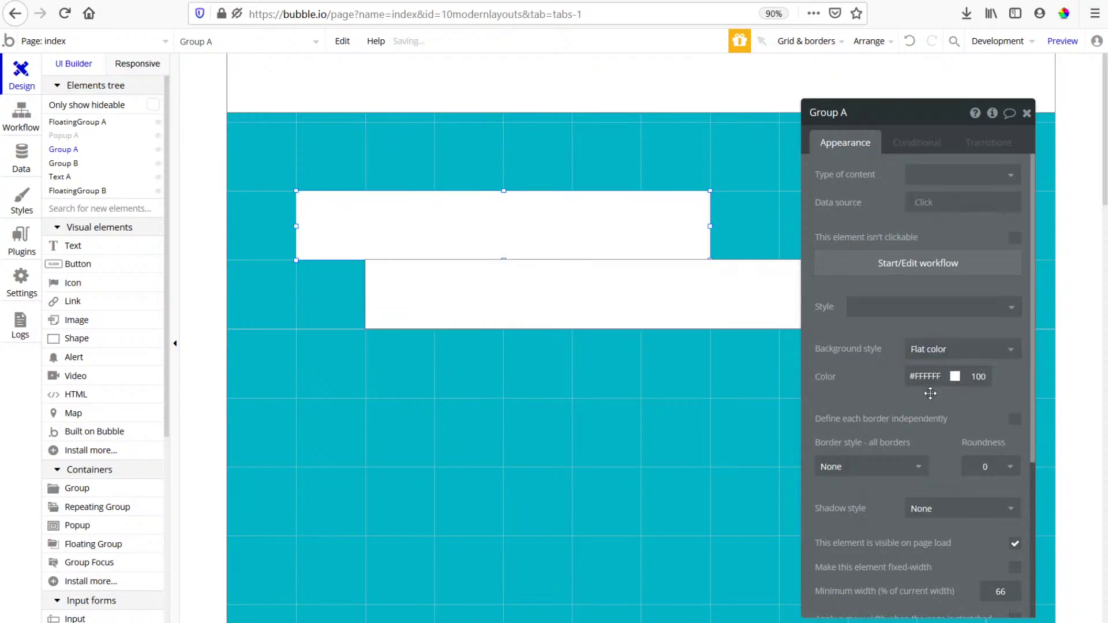
click(927, 377)
click(999, 500)
click(879, 368)
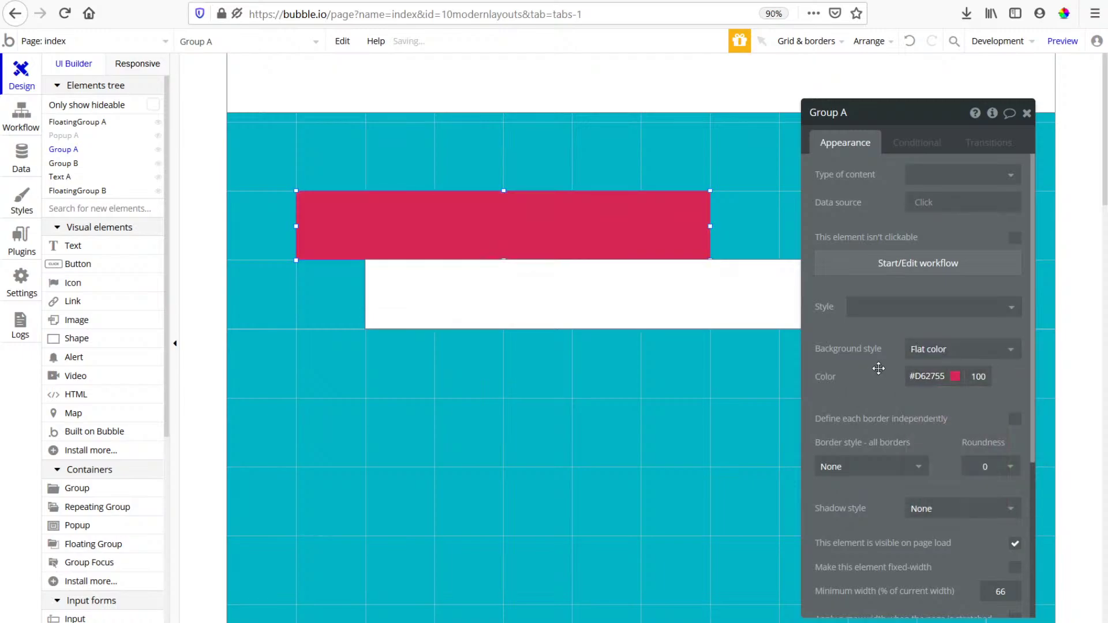
Set Group B's background color to the blue #3A4D8F and deselect the group.
click(536, 316)
click(932, 377)
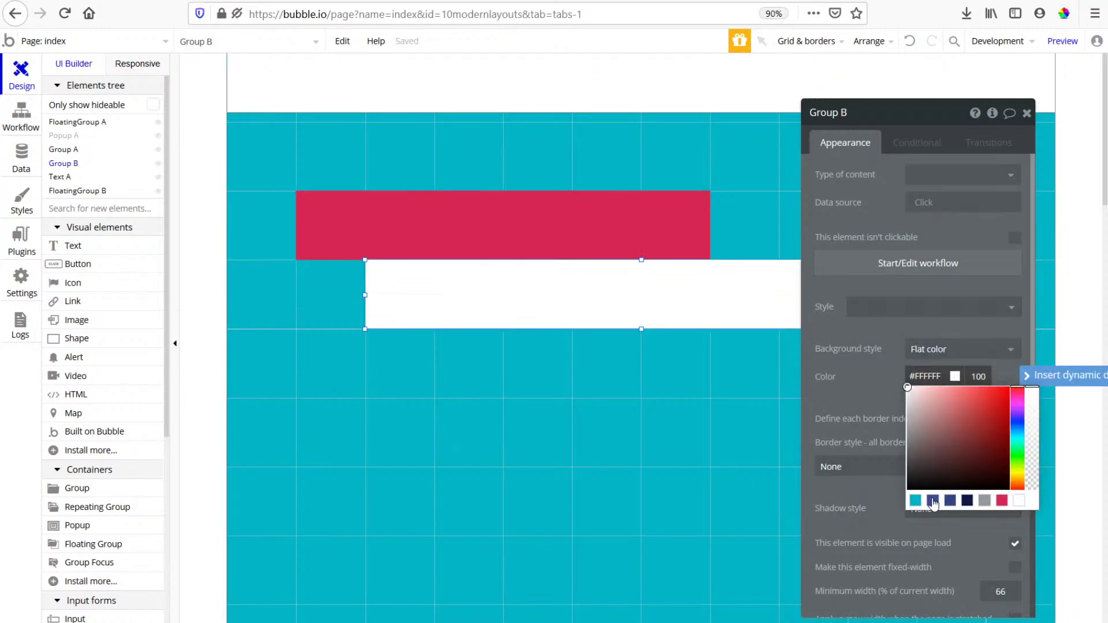
click(933, 501)
click(864, 367)
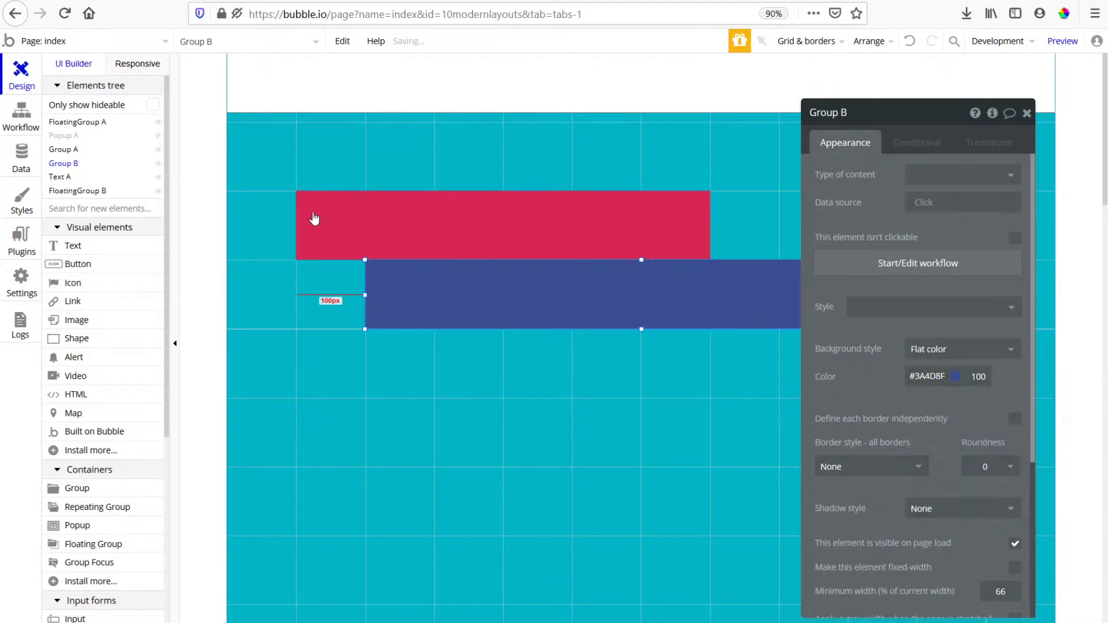
click(273, 201)
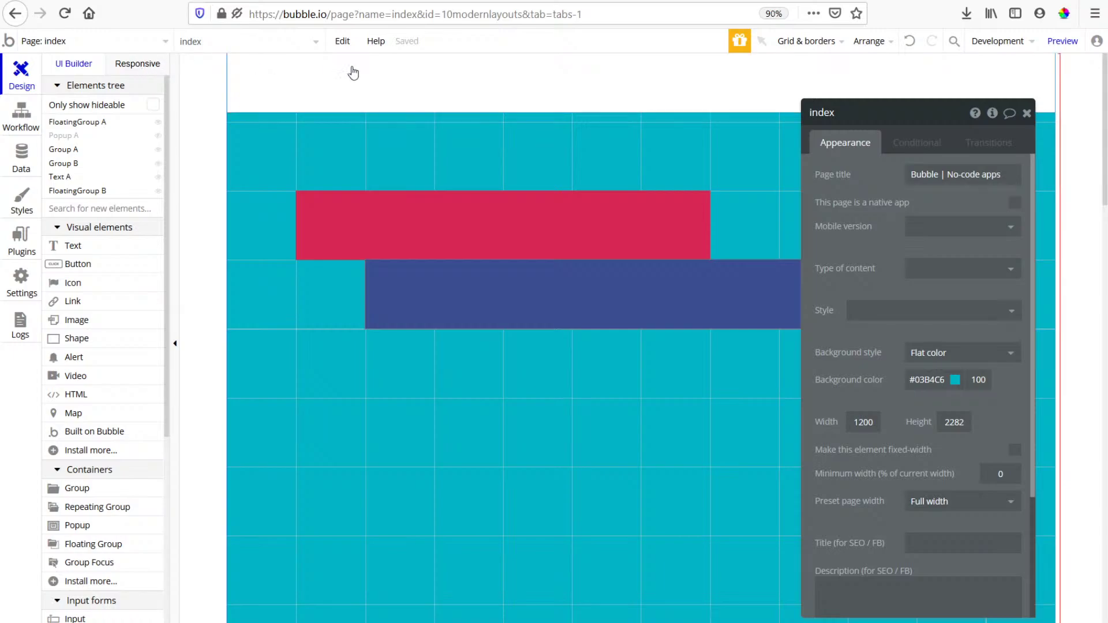
Preview the page and check how both groups respond at viewport widths of about 710 and 792 px.
click(1054, 47)
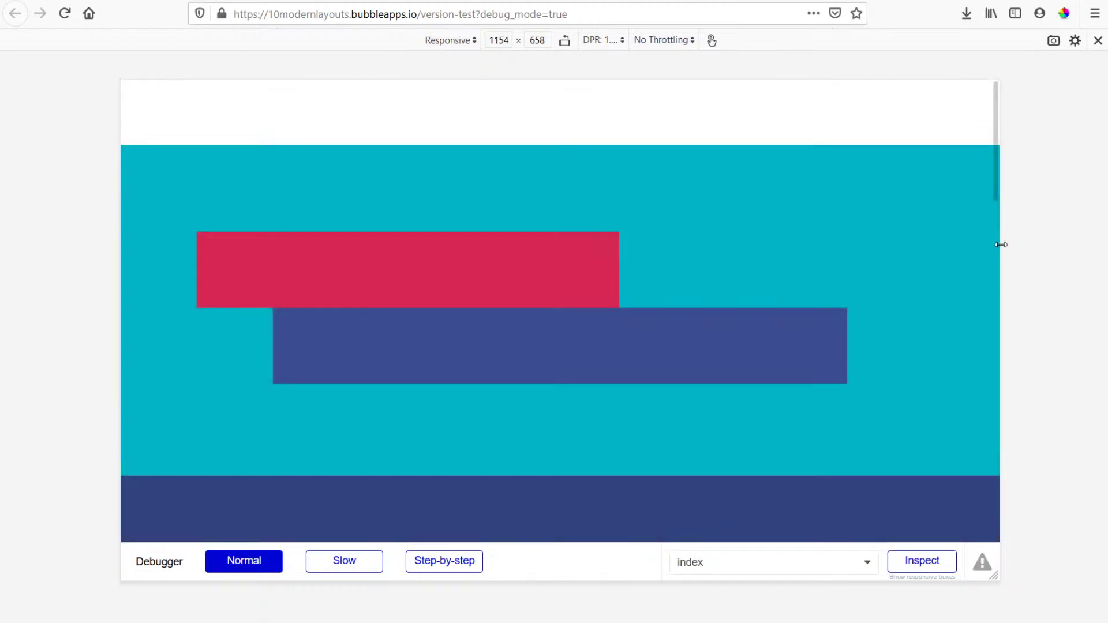
drag(999, 243, 830, 313)
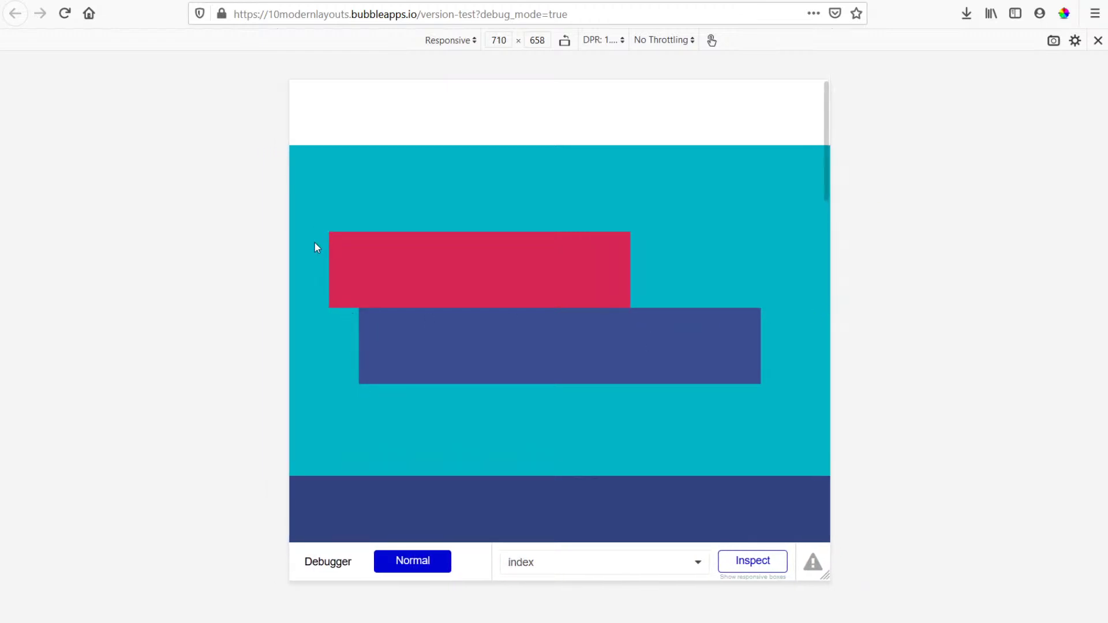
drag(830, 262, 862, 306)
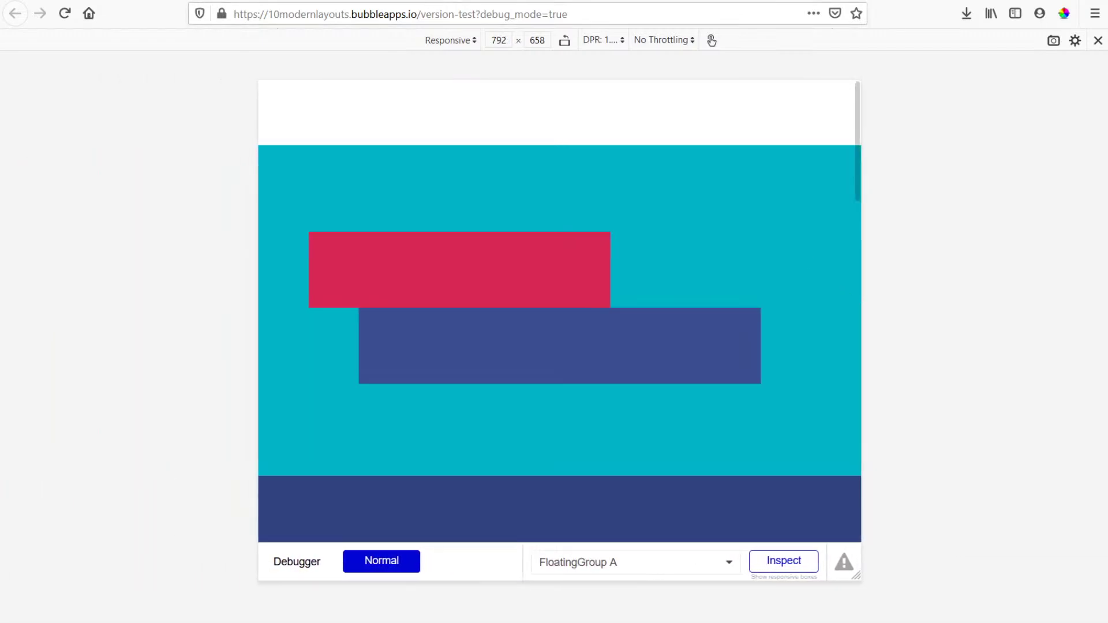
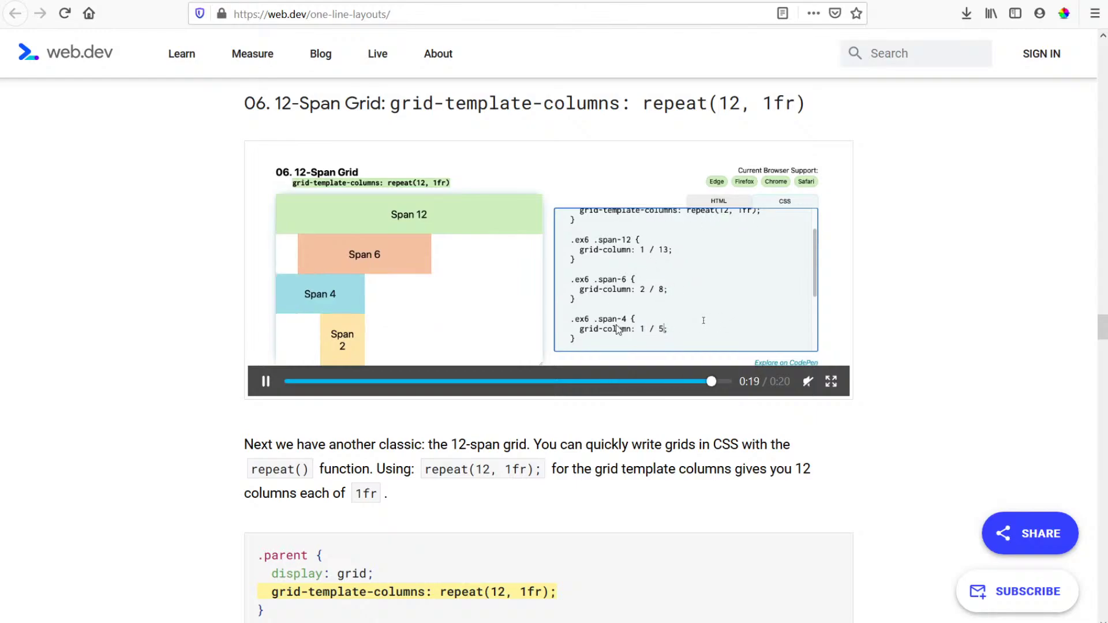
Review the 12-Span Grid section of the web.dev one-line layouts article, including how the span keyword places columns.
scroll(906, 296, down, 3)
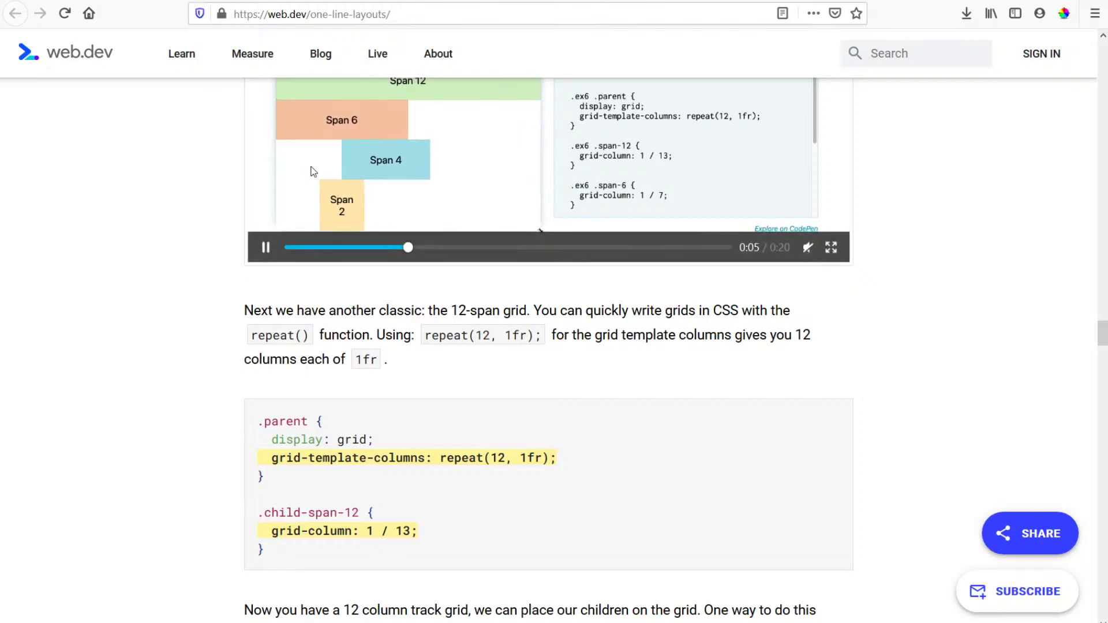
scroll(466, 399, down, 1)
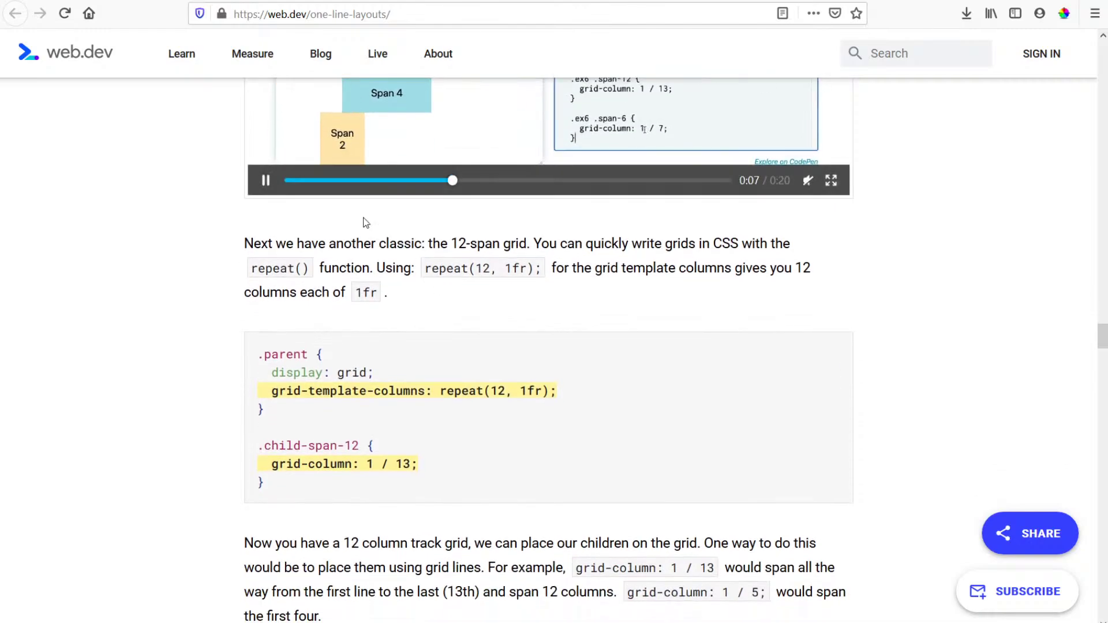
scroll(537, 319, down, 8)
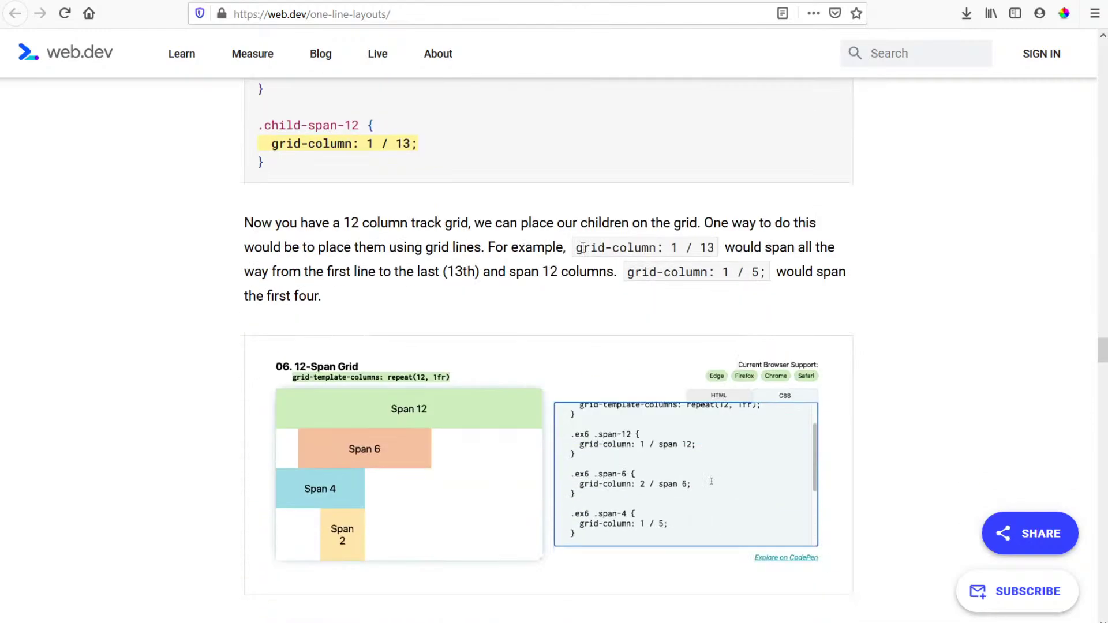
scroll(418, 309, up, 5)
scroll(419, 309, up, 4)
scroll(357, 286, down, 15)
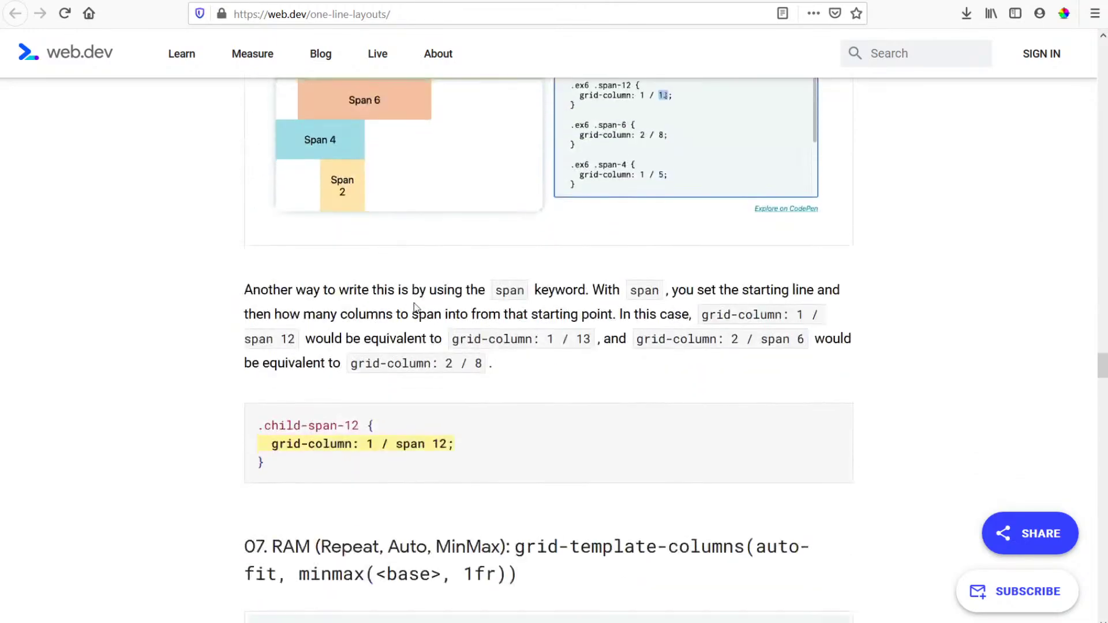
drag(312, 279, 505, 279)
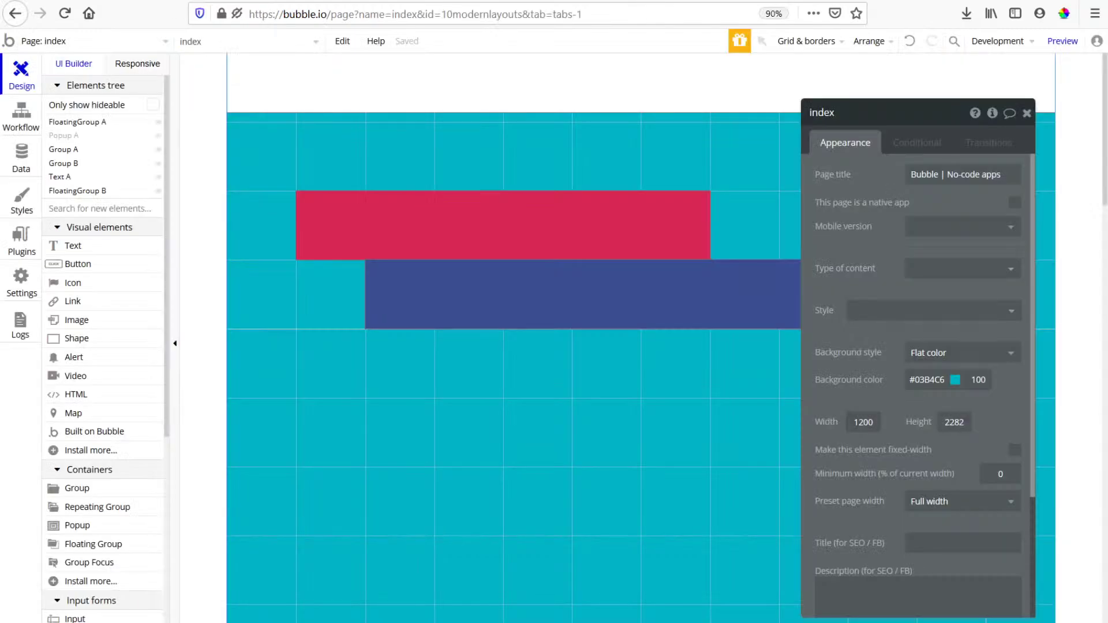
Back in the Bubble editor, resize Group A to 400 × 300 px and place a copy about 100 px to its right.
click(650, 238)
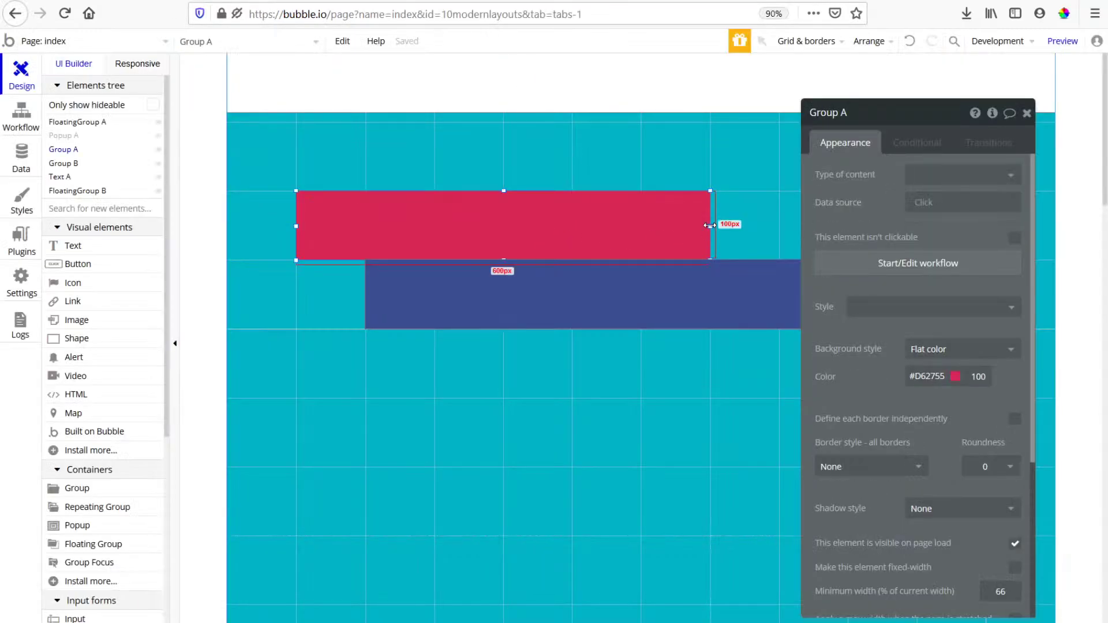
drag(711, 225, 572, 225)
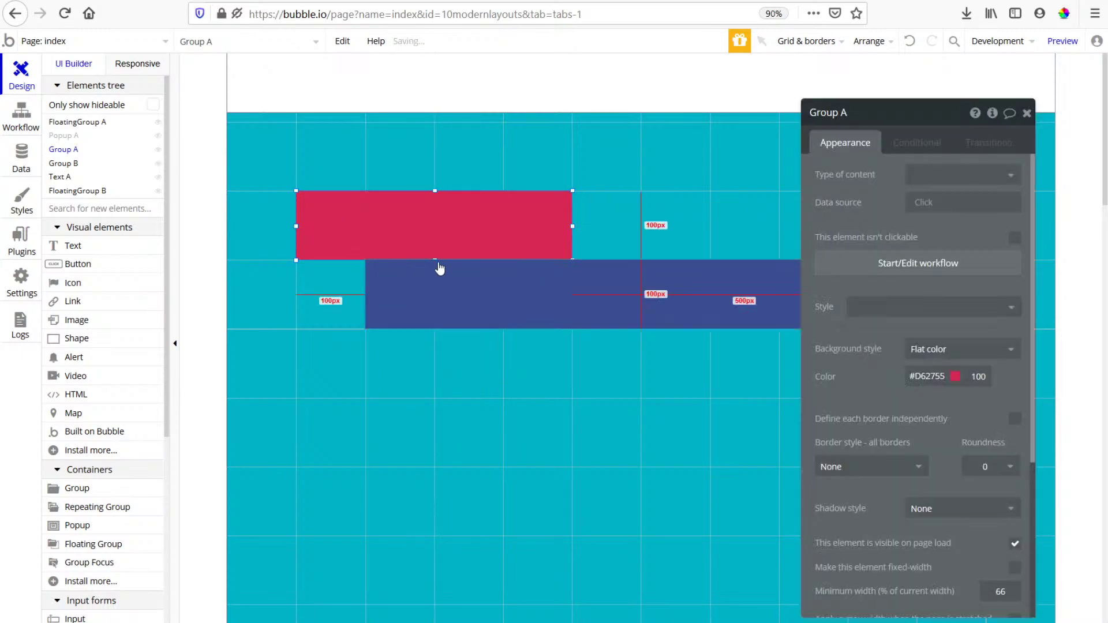
drag(434, 259, 408, 398)
drag(357, 368, 703, 391)
click(516, 232)
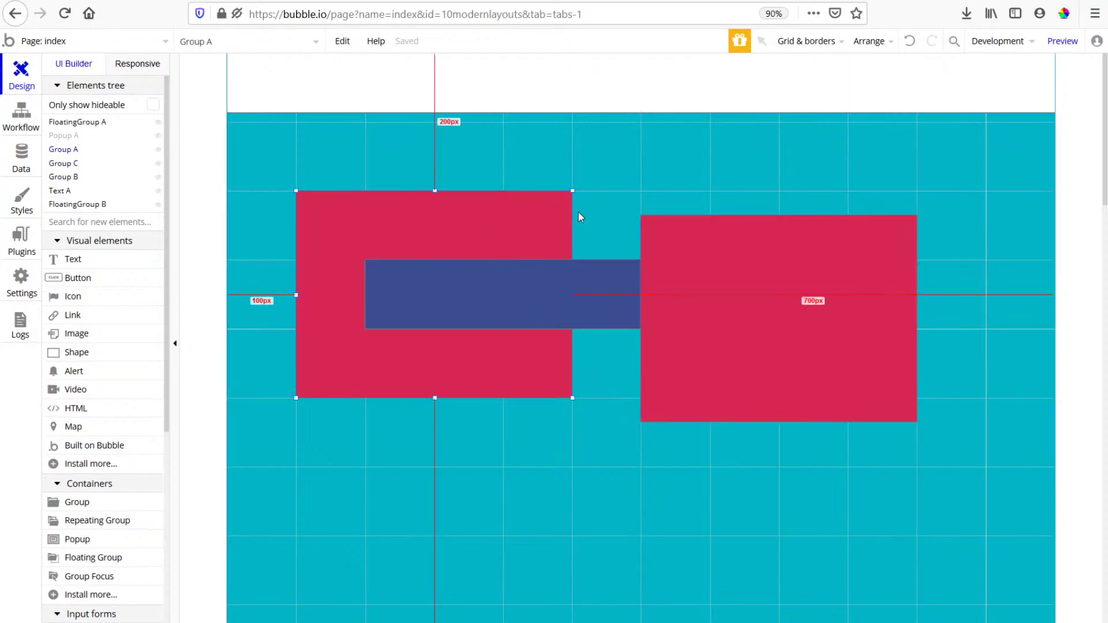
Move the blue Group B clear of the red groups, delete it, and select Group A.
drag(594, 296, 561, 569)
key(Delete)
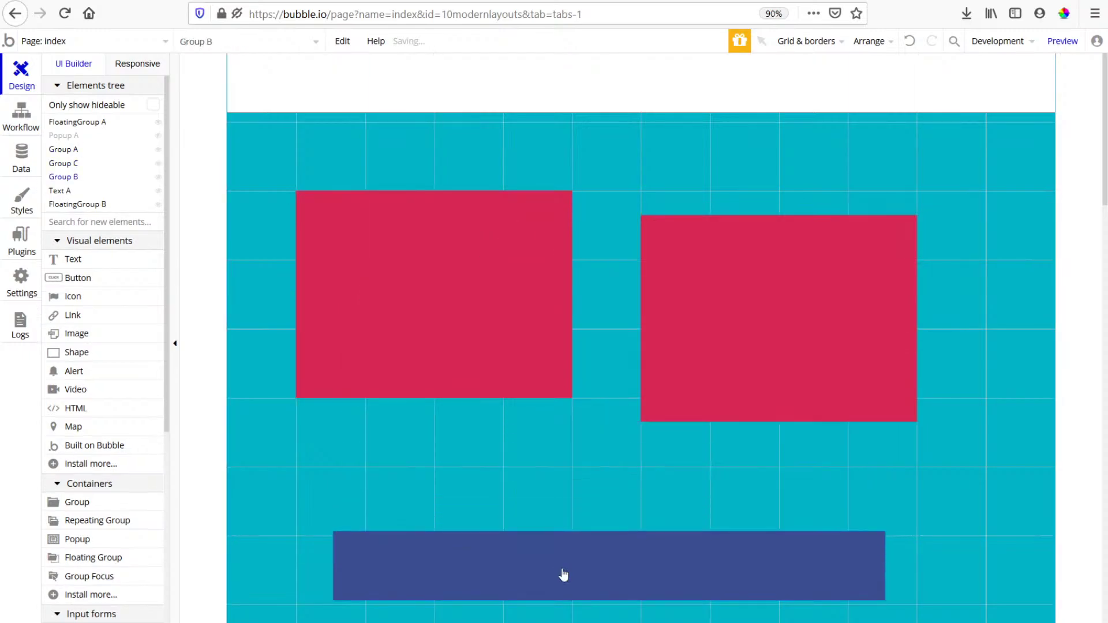
click(479, 288)
click(820, 47)
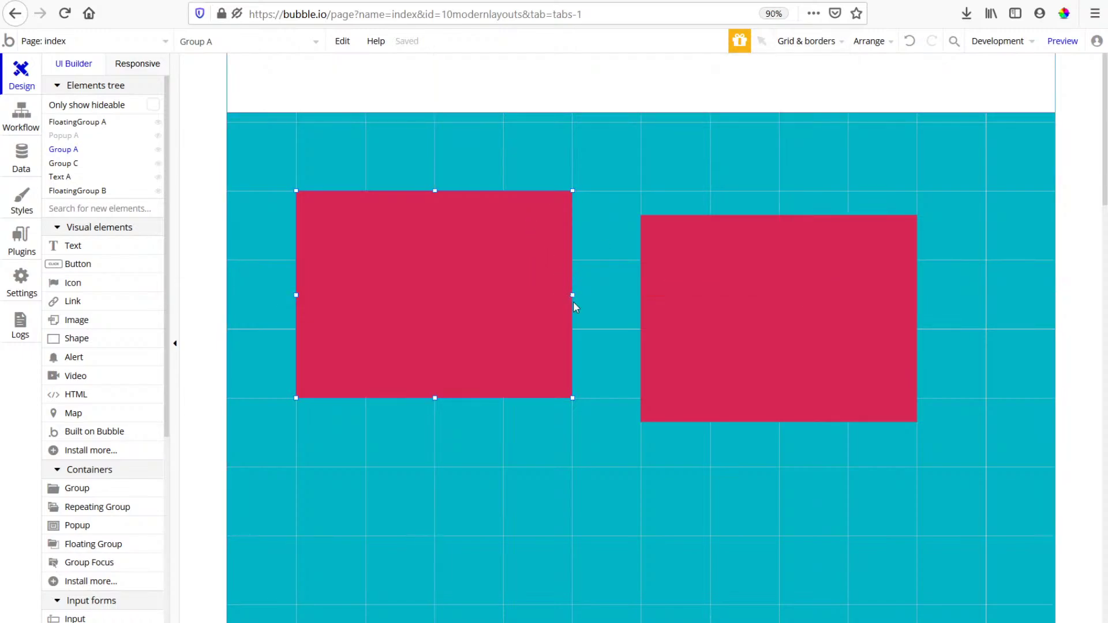
Narrow Group A to about 321 px wide and delete the red copy beside it.
drag(573, 295, 517, 294)
click(735, 300)
key(Delete)
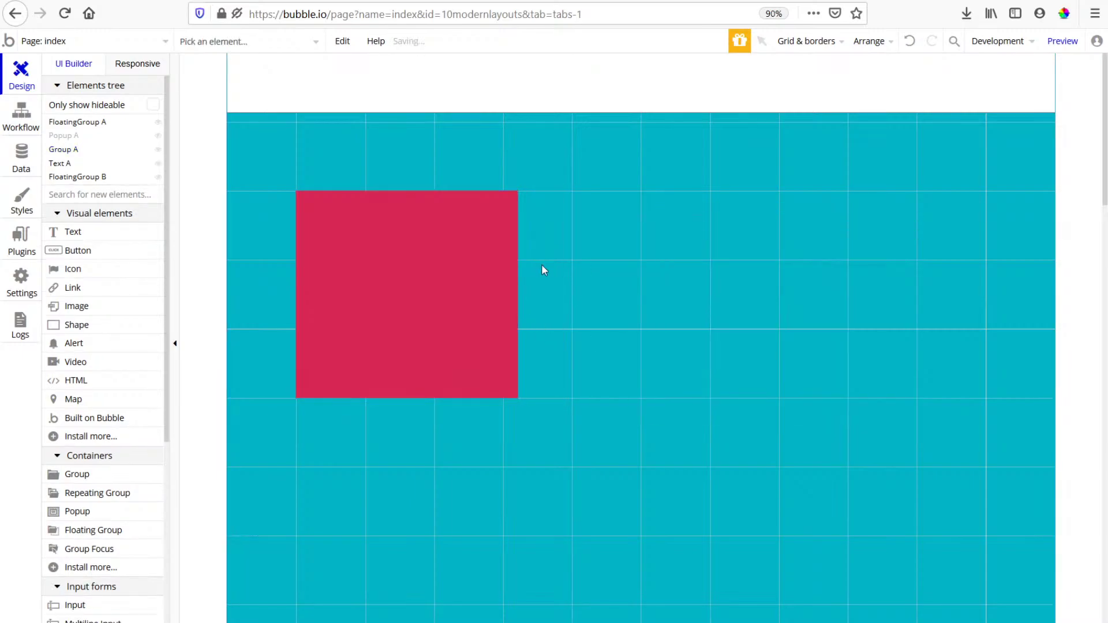
Set Group A's size to 200 × 200 px.
click(523, 397)
double_click(466, 346)
scroll(844, 479, down, 3)
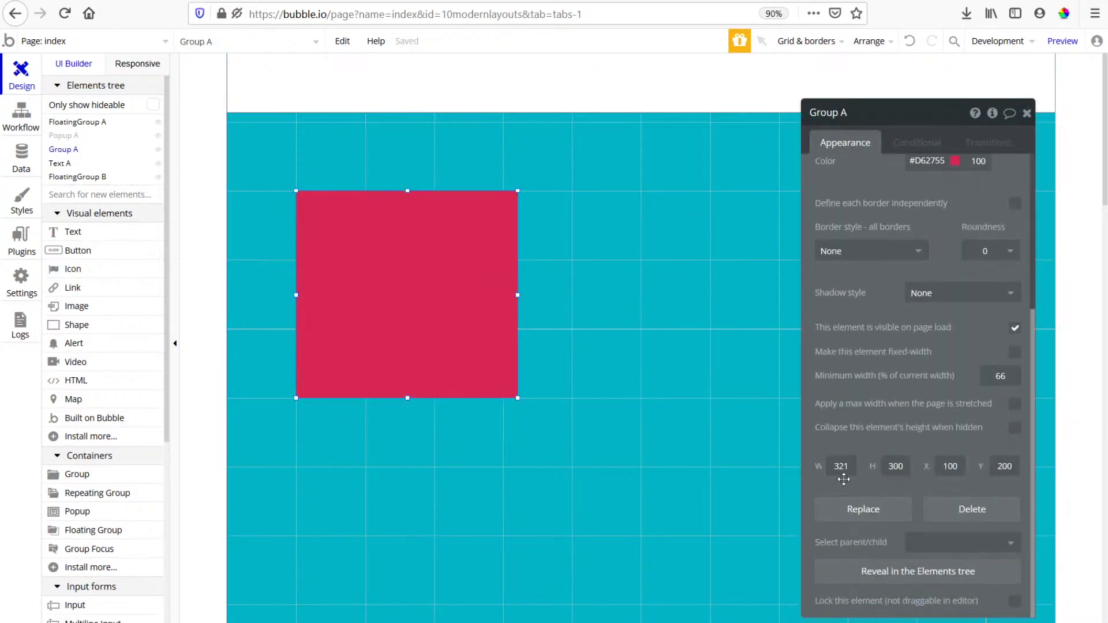
text(200)
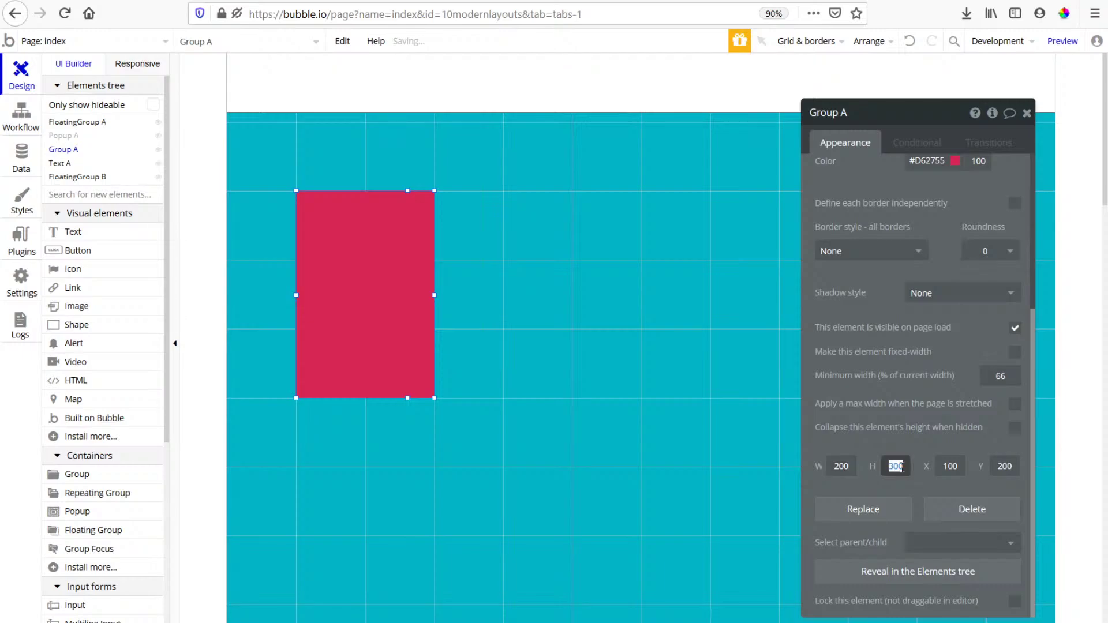
click(903, 468)
text(200)
Place three copies of Group A in a row to its right, using a grid step of 15 for spacing.
drag(335, 256, 498, 244)
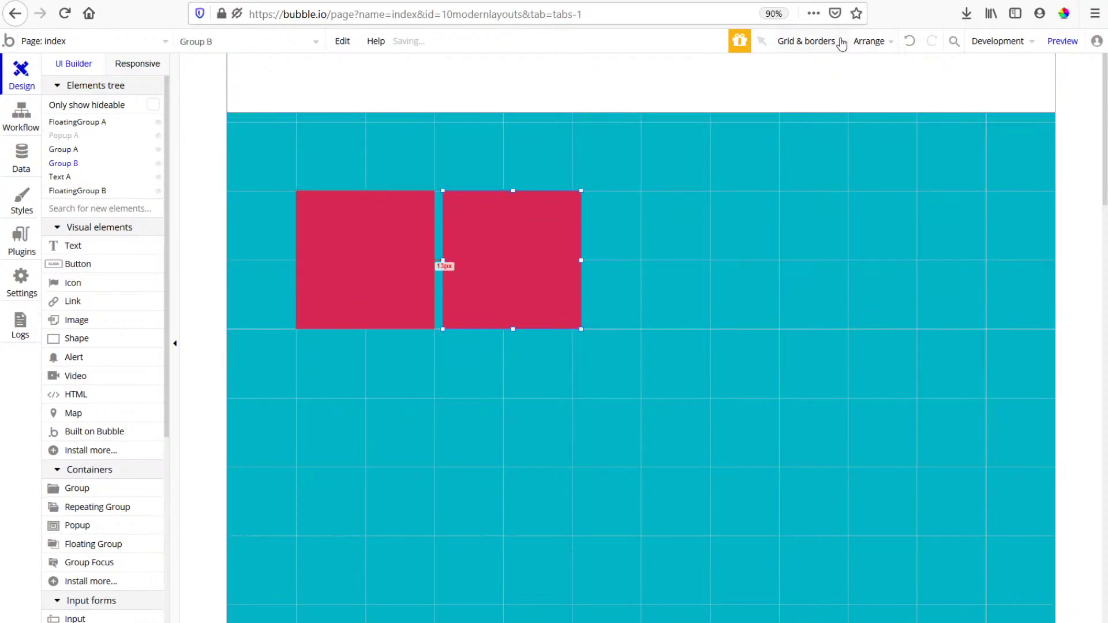
click(842, 43)
text(15)
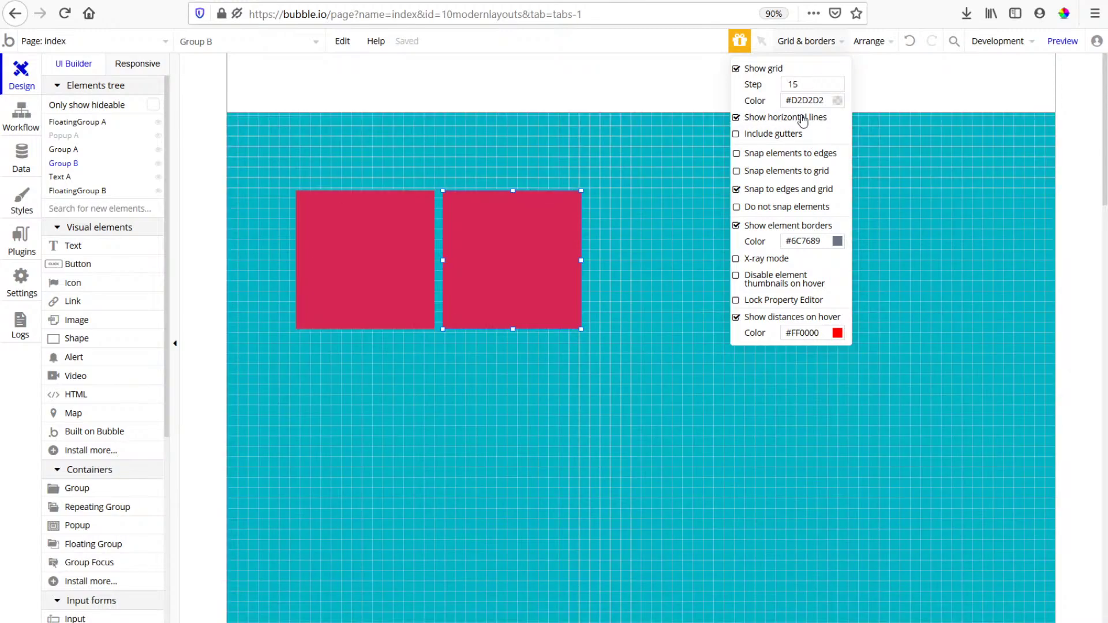
drag(549, 267, 535, 261)
drag(401, 249, 658, 250)
drag(782, 251, 785, 239)
Group the four red squares in one container group and center it horizontally on the page.
right_click(382, 236)
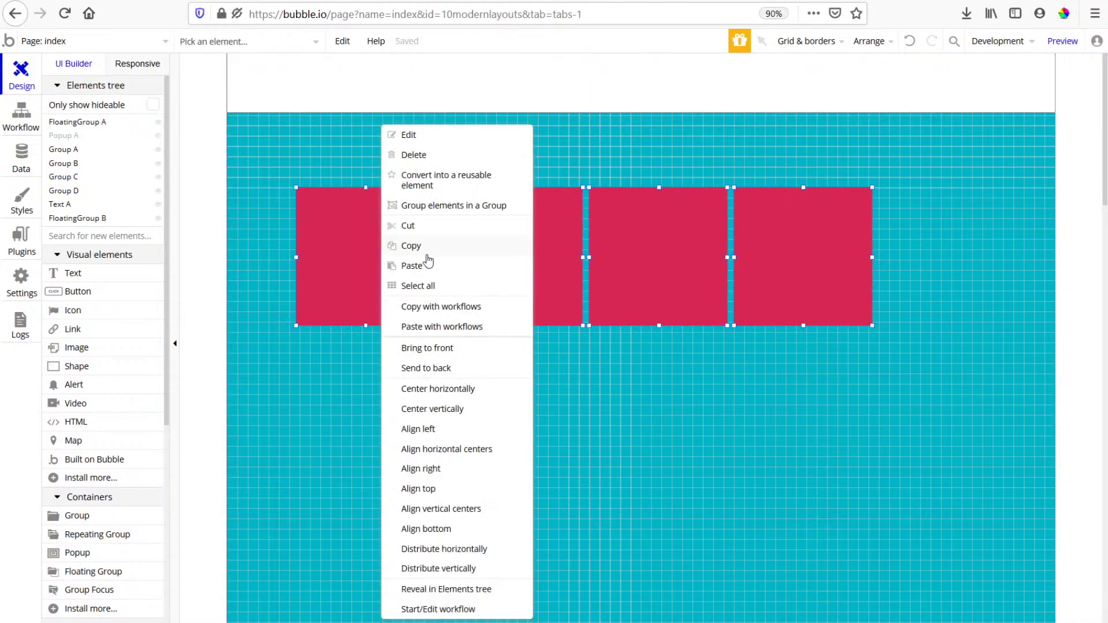
click(469, 206)
right_click(446, 198)
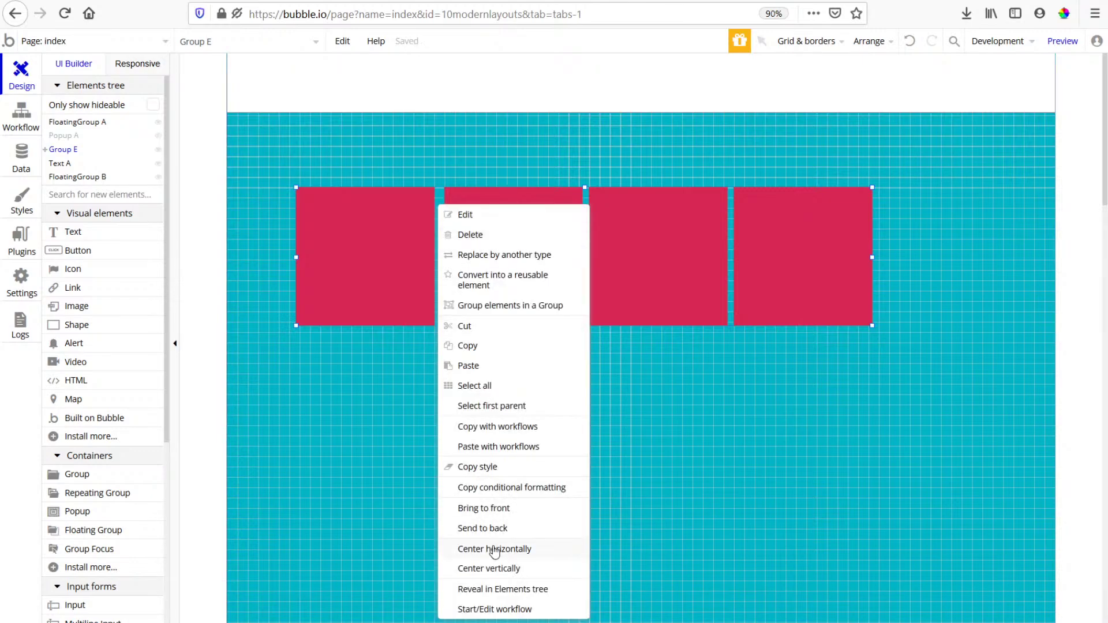
click(495, 549)
Check the four squares in the responsive view at about 842 px page width, and compare them with the RAM example in the web.dev article.
click(144, 65)
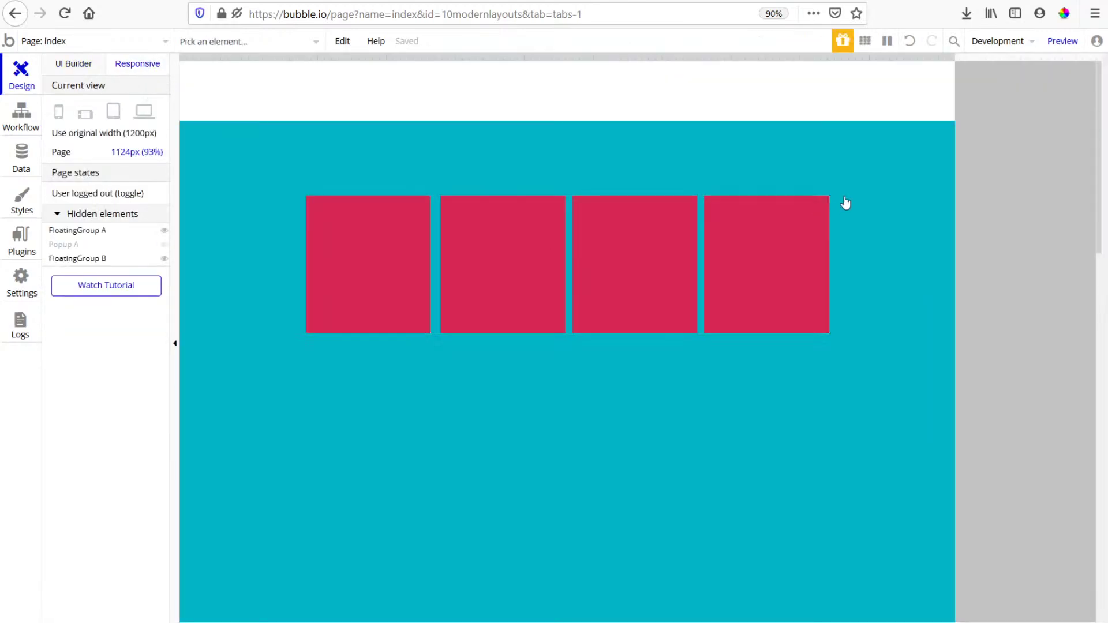
drag(948, 56, 763, 76)
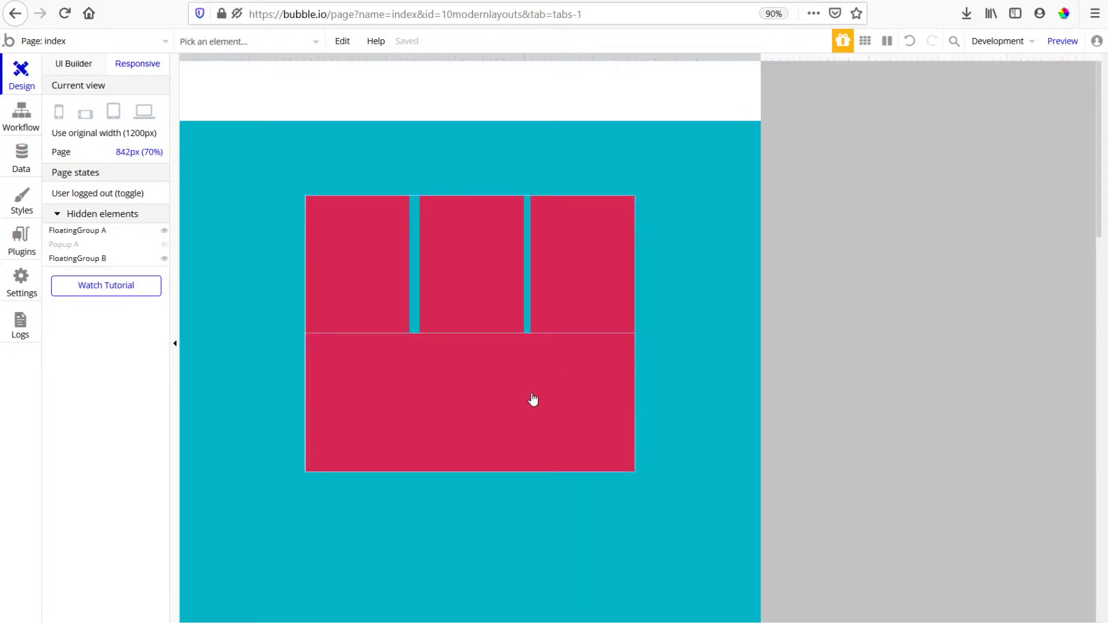
click(430, 385)
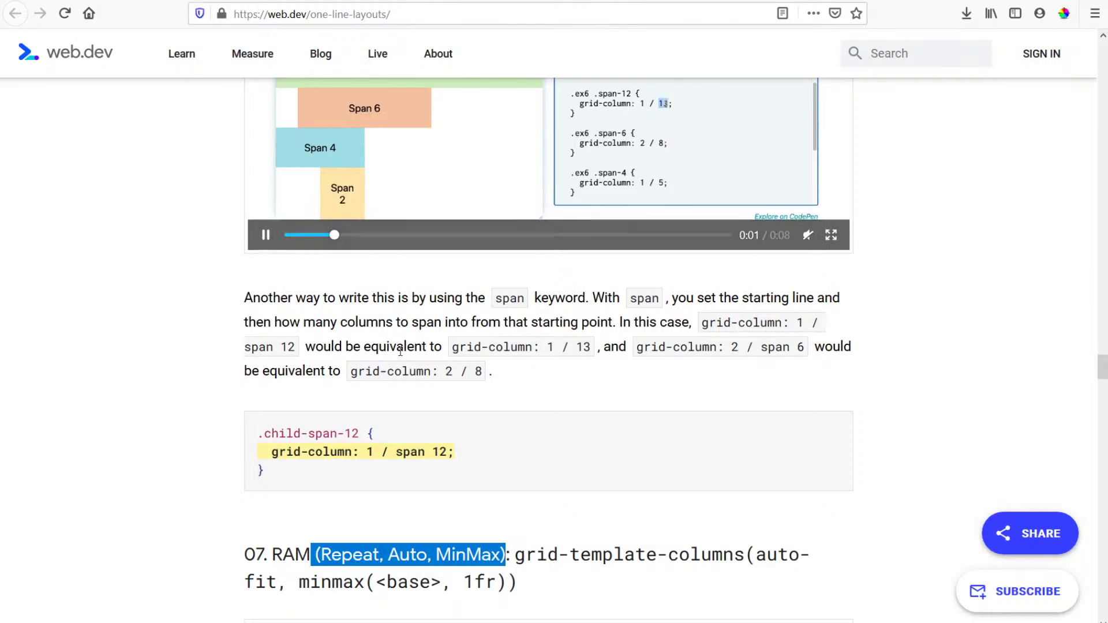
scroll(467, 386, down, 6)
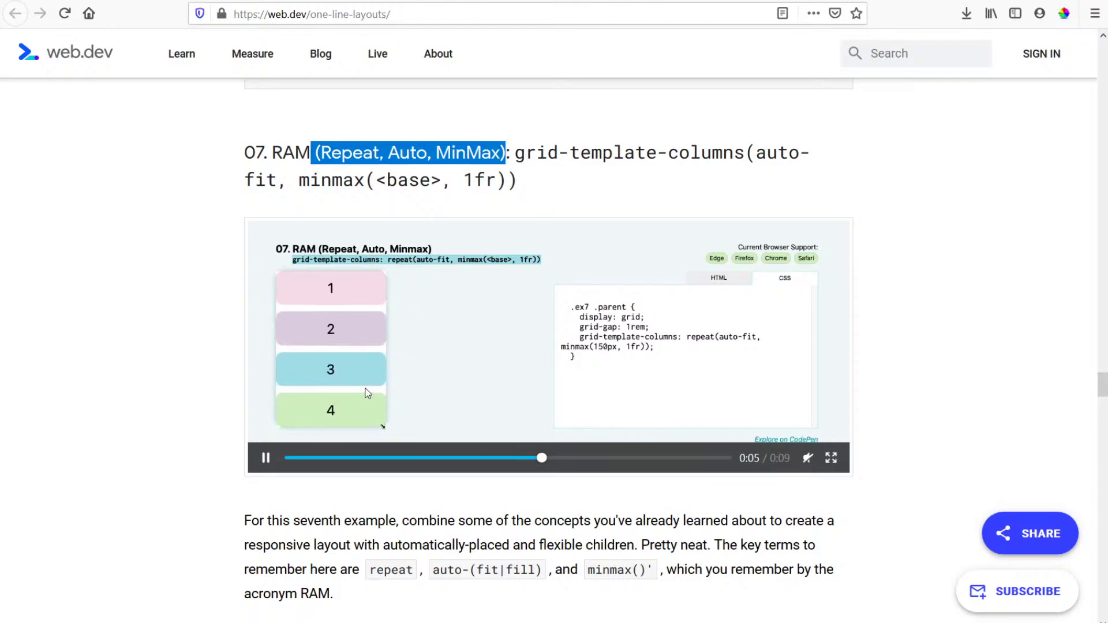
scroll(314, 417, down, 2)
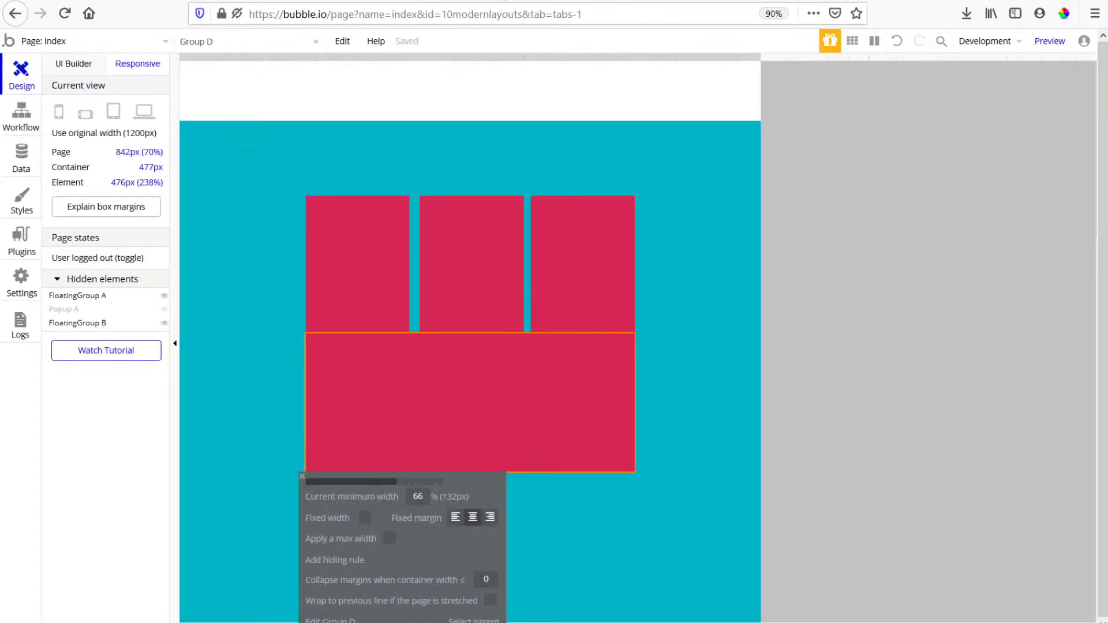
Apply a max width of 100% to Groups D, A, B and C in the responsive view.
click(390, 539)
click(376, 258)
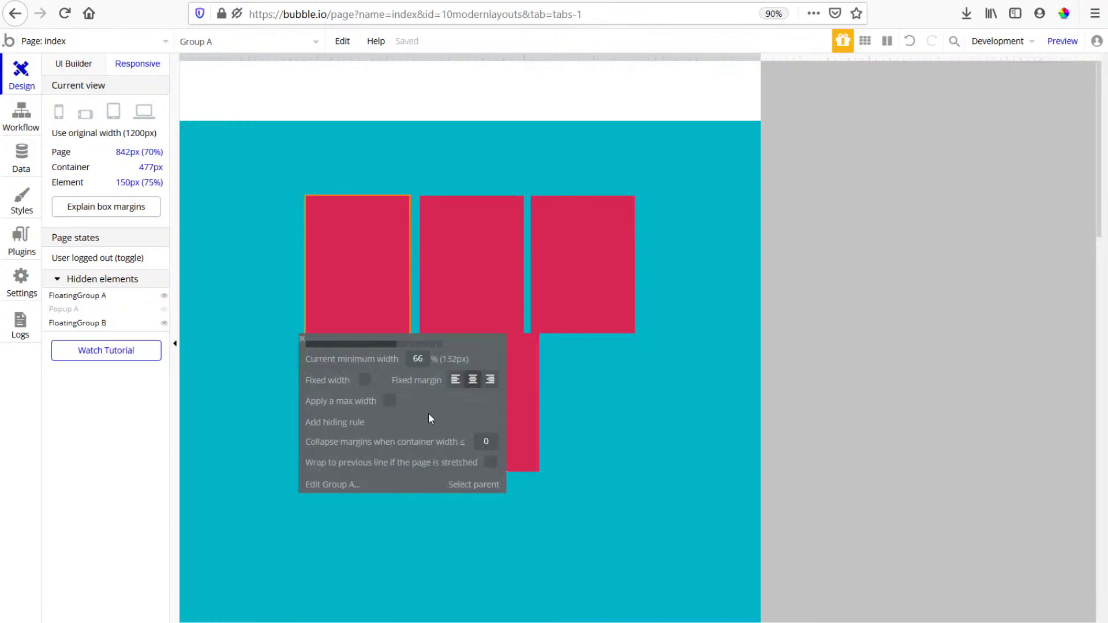
click(468, 277)
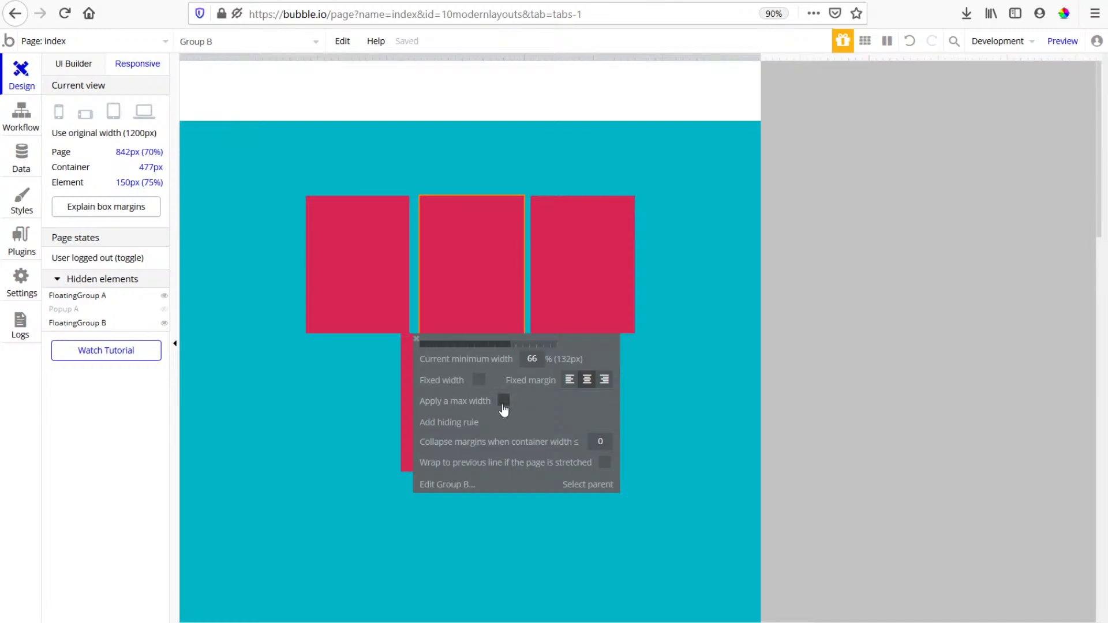
click(572, 306)
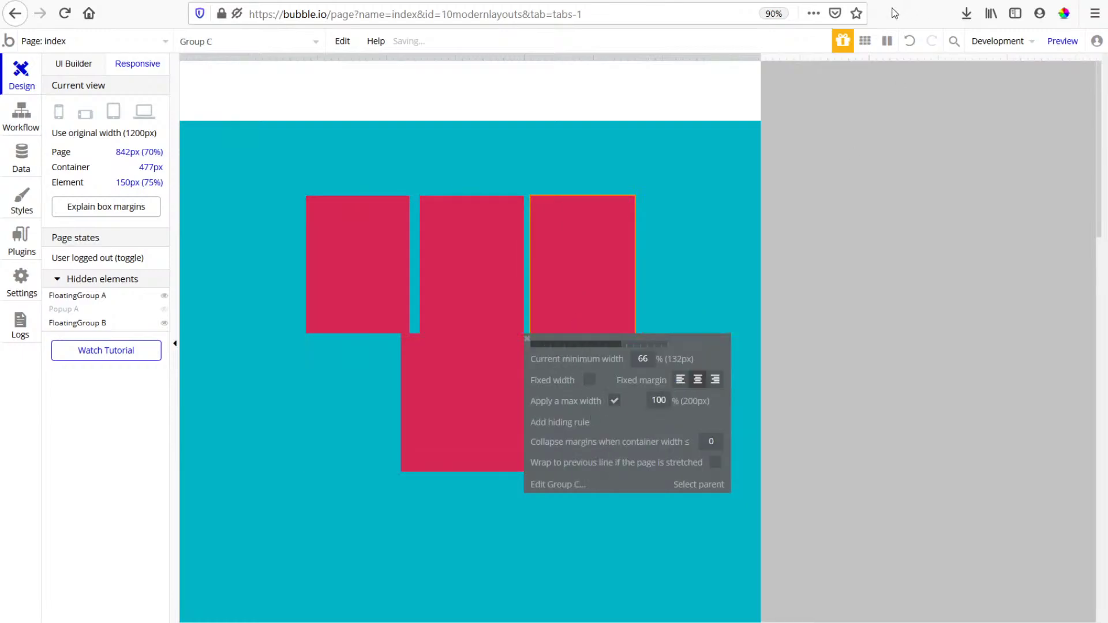
Set Group D's fixed margin to the left at a page width of about 850 px.
drag(759, 56, 766, 56)
click(519, 444)
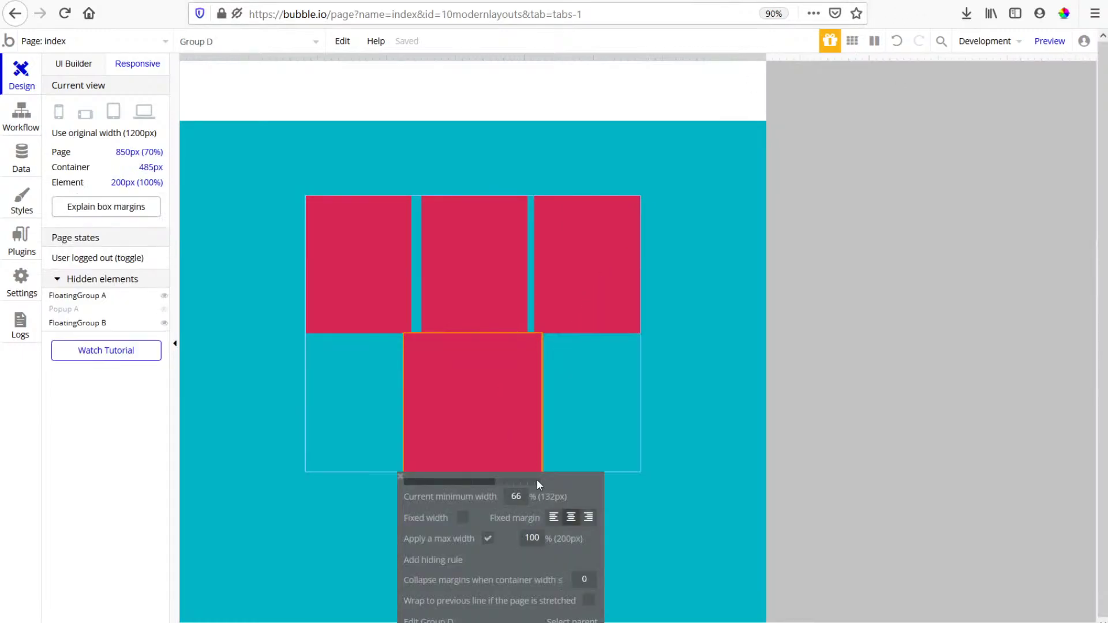
click(553, 518)
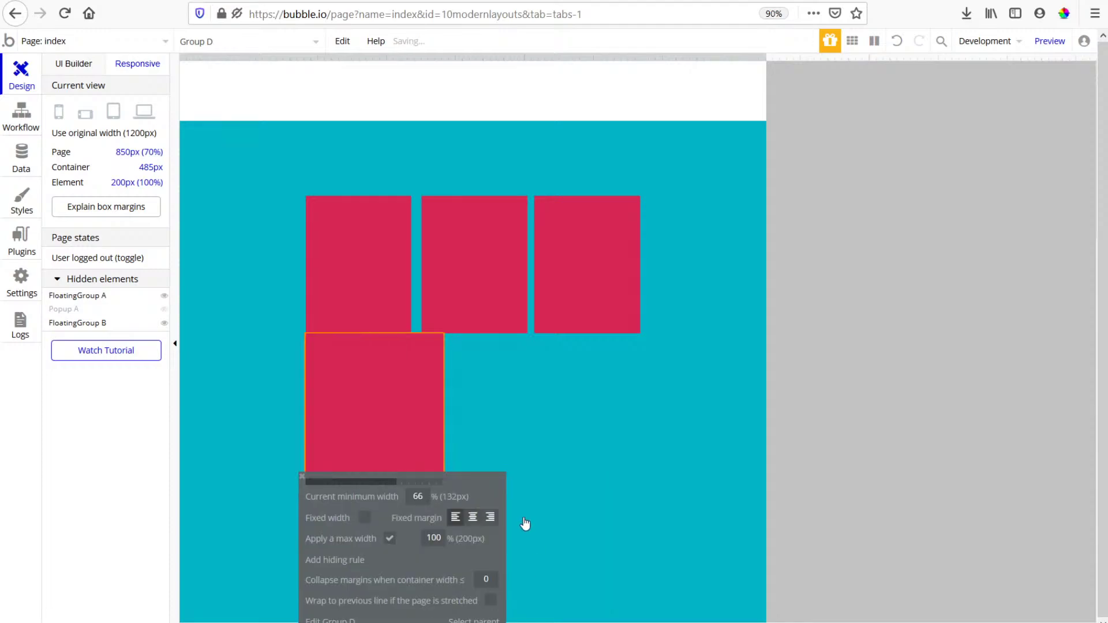
Check the row at page widths of about 1192, 1348 and 1231 px, and inspect the responsive settings of the four squares and their container.
click(397, 273)
drag(767, 56, 1002, 149)
click(794, 304)
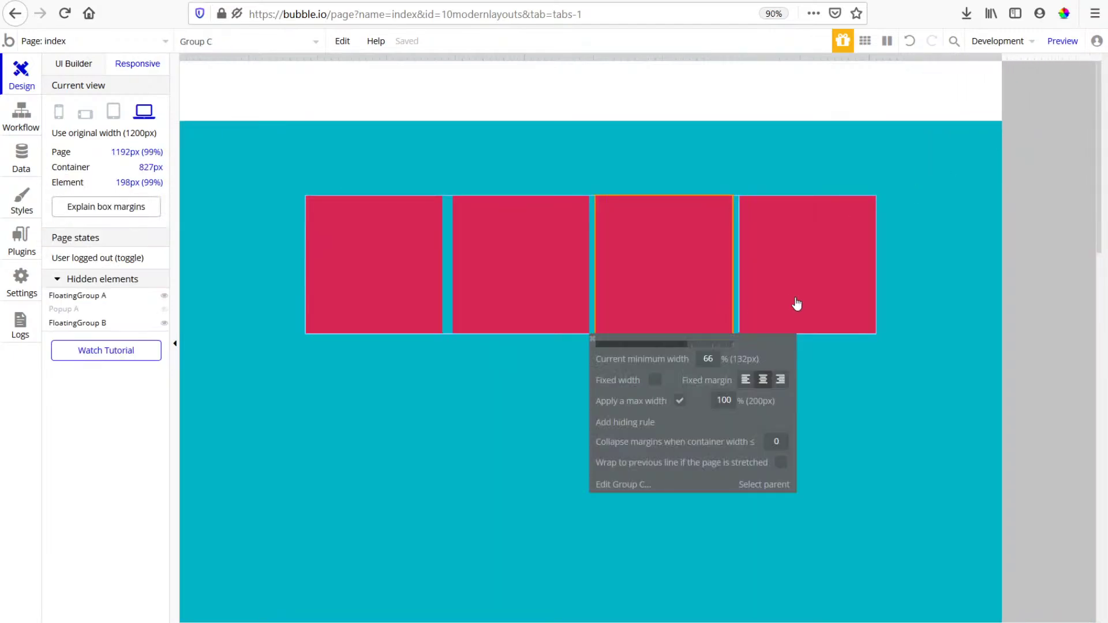
click(695, 275)
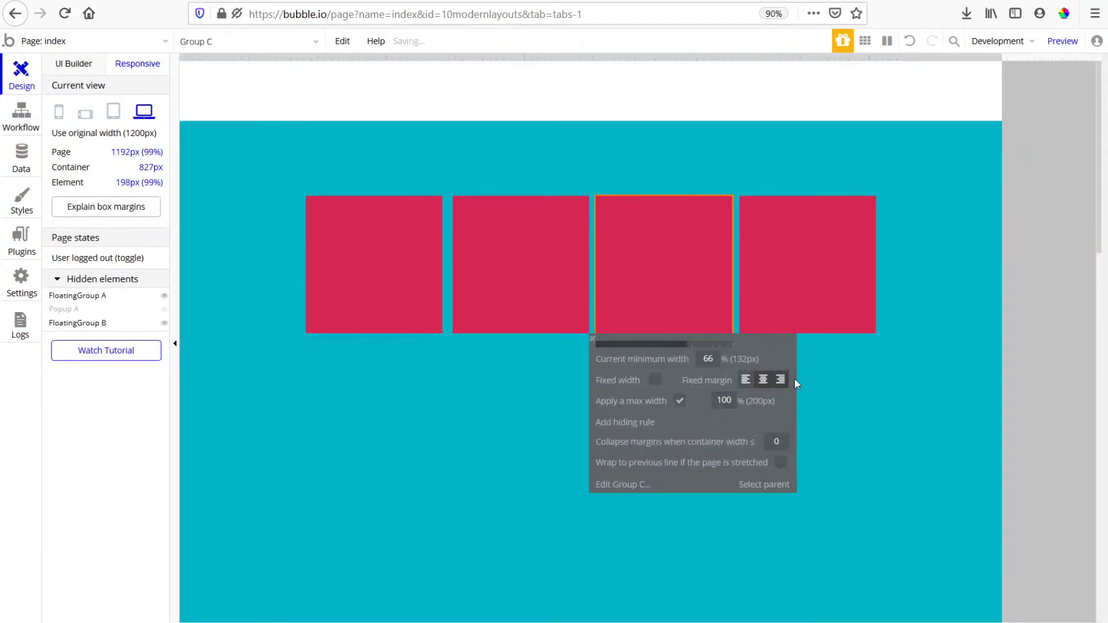
drag(1003, 59, 1096, 58)
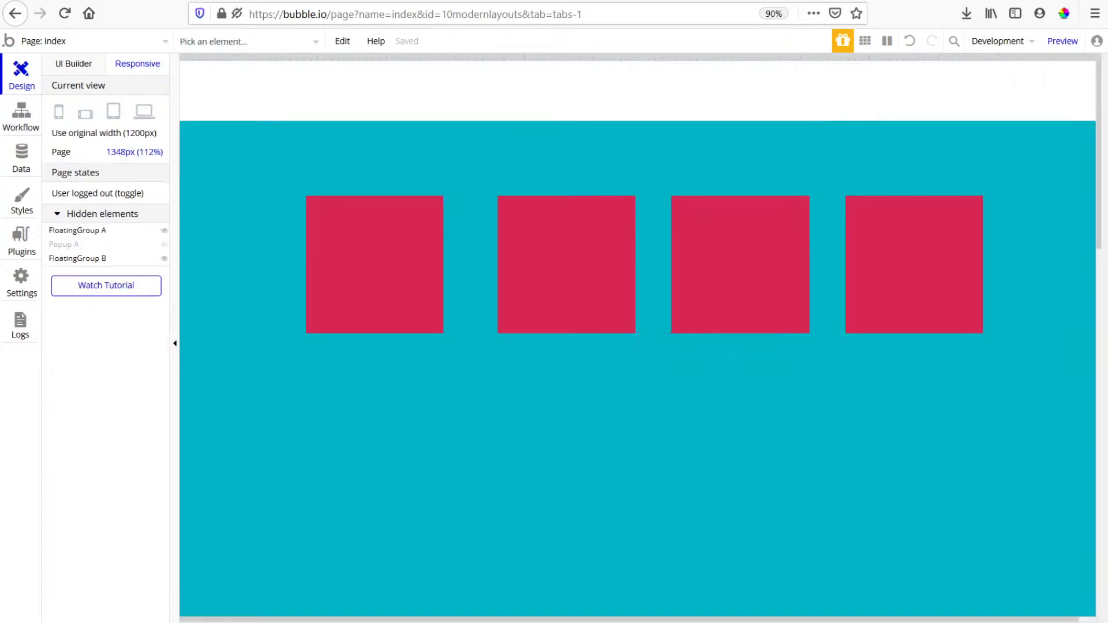
drag(1105, 98, 1031, 98)
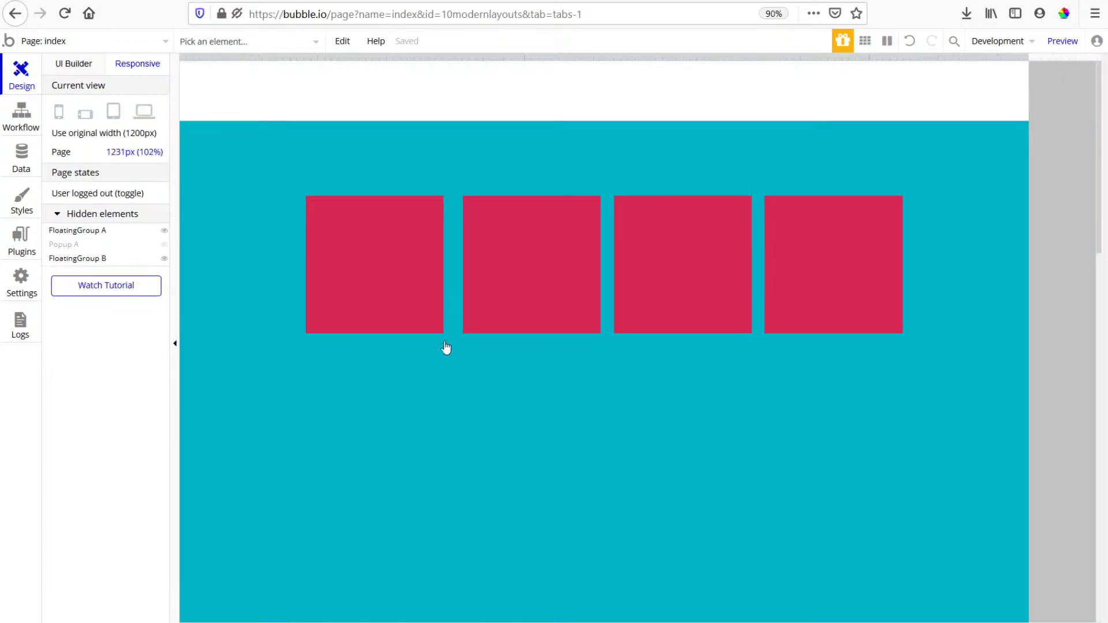
click(390, 283)
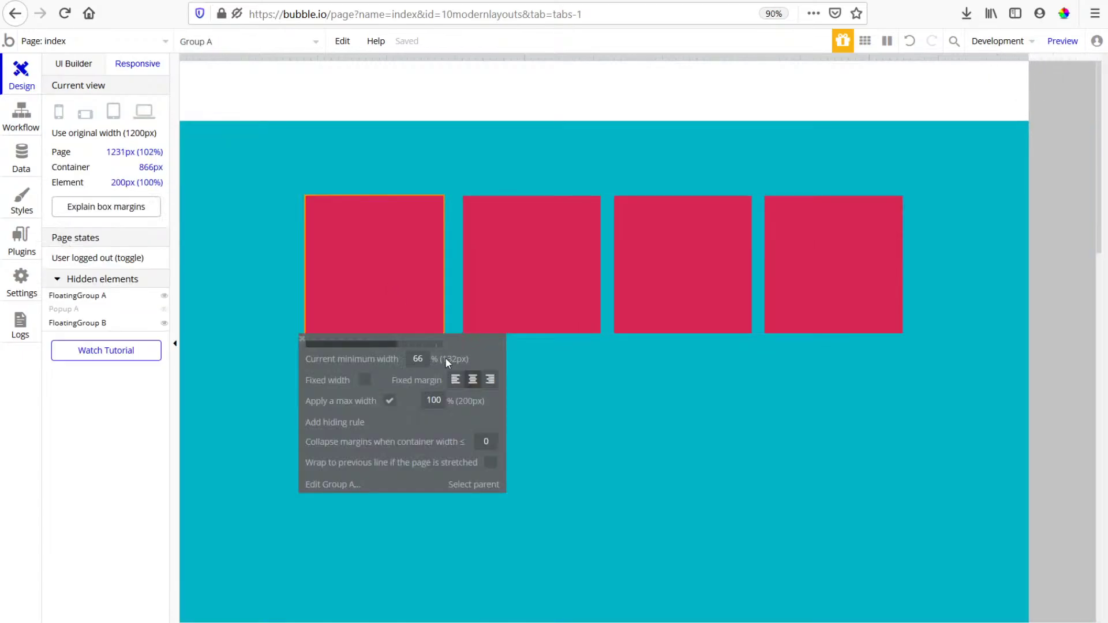
click(527, 262)
click(747, 264)
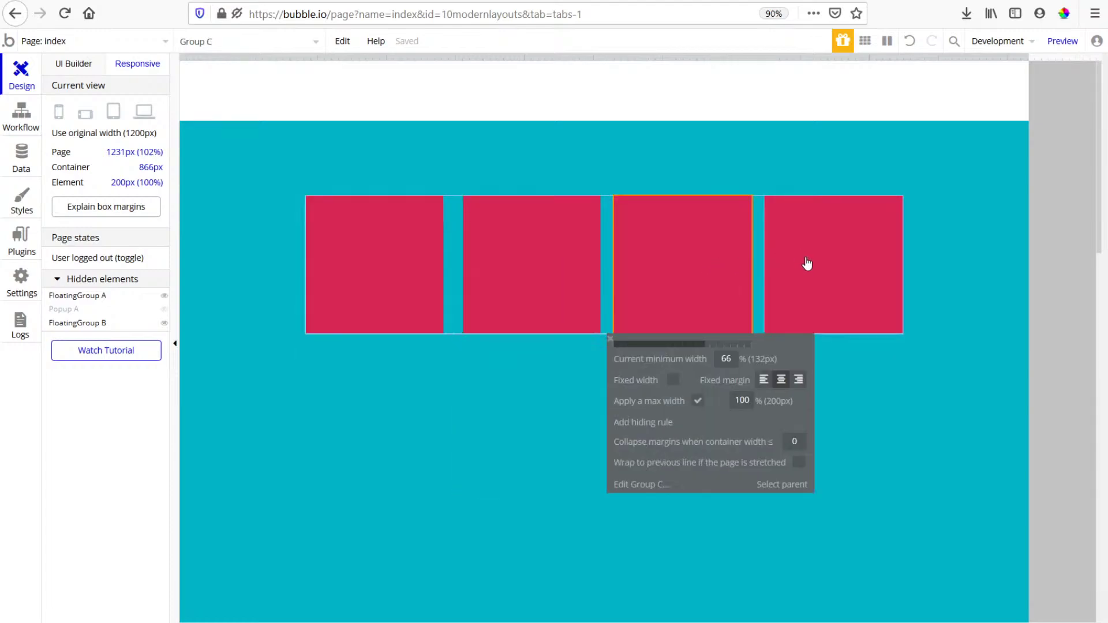
click(807, 264)
click(455, 282)
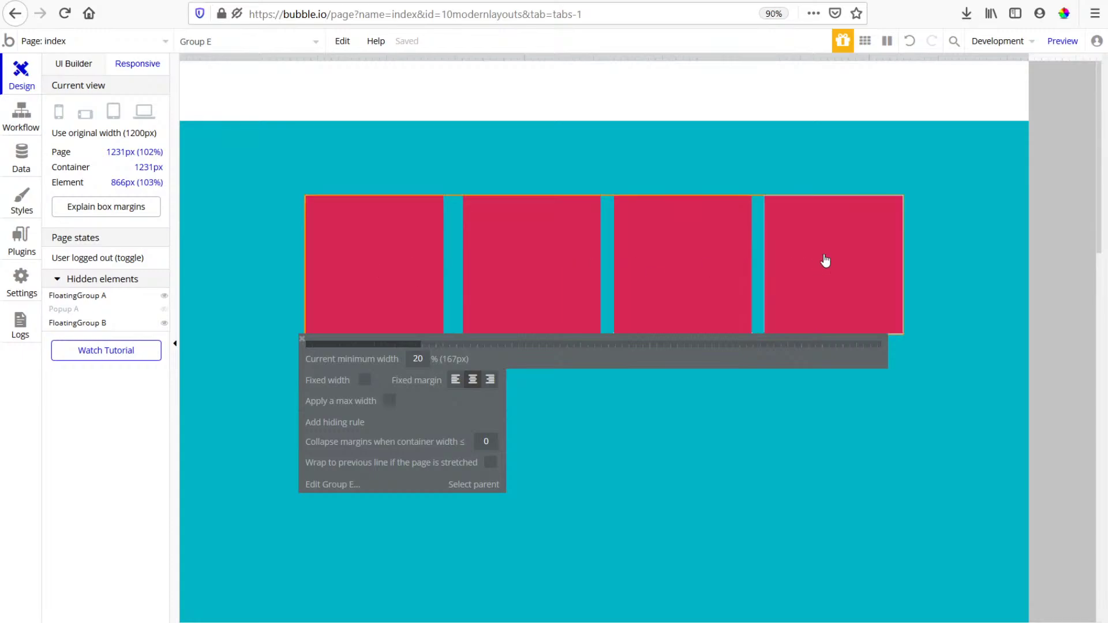
Back in the page layout, space the four squares evenly and fit the container Group E to the row.
click(86, 69)
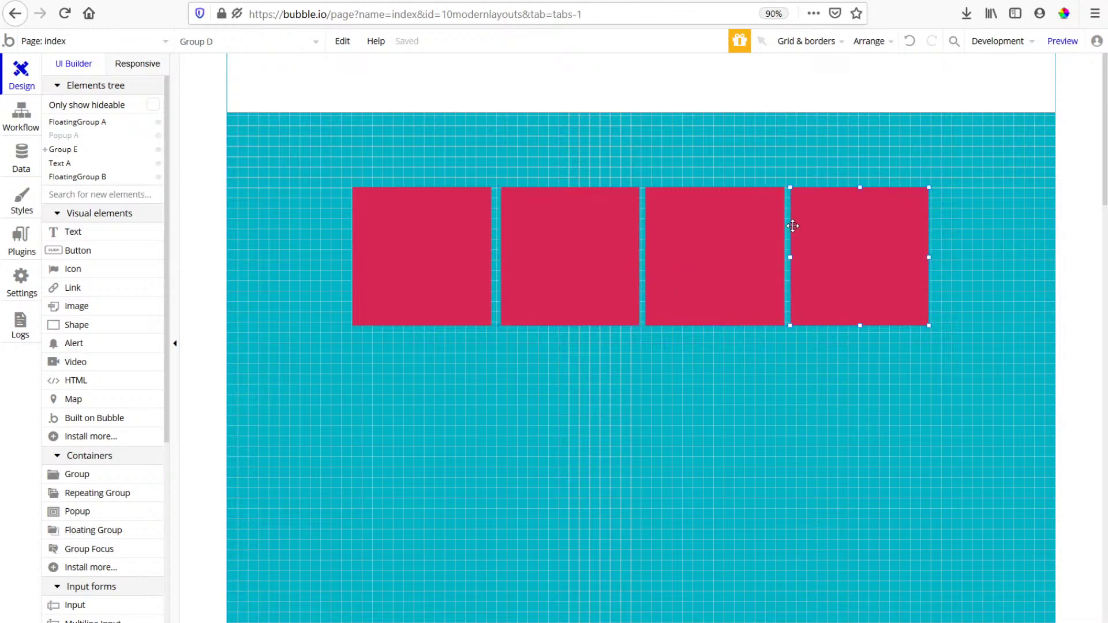
drag(929, 257, 972, 257)
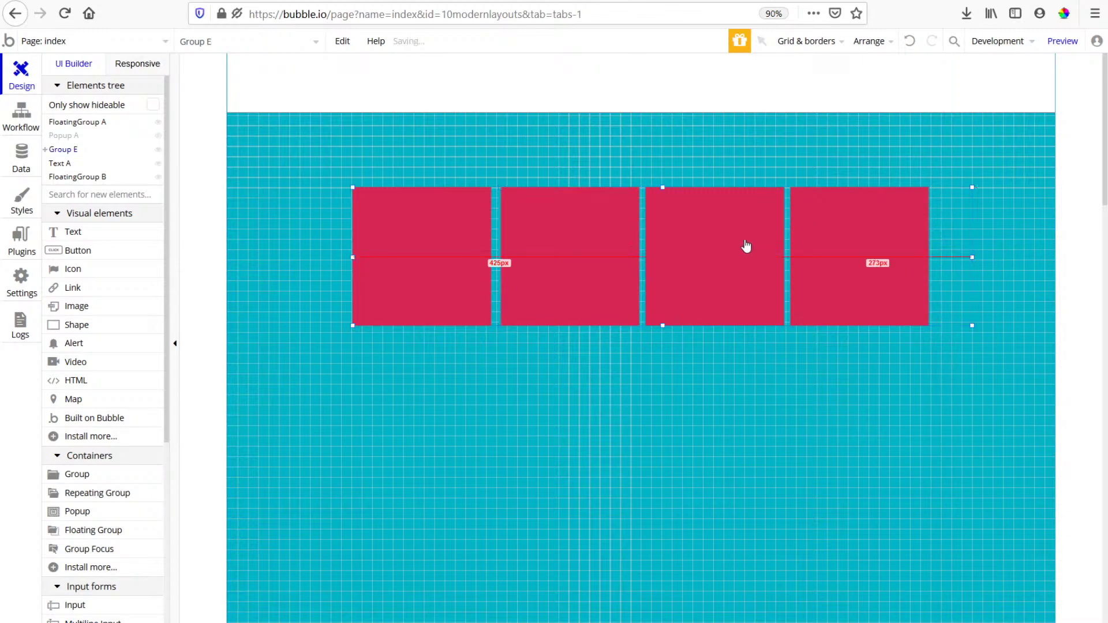
key(Right)
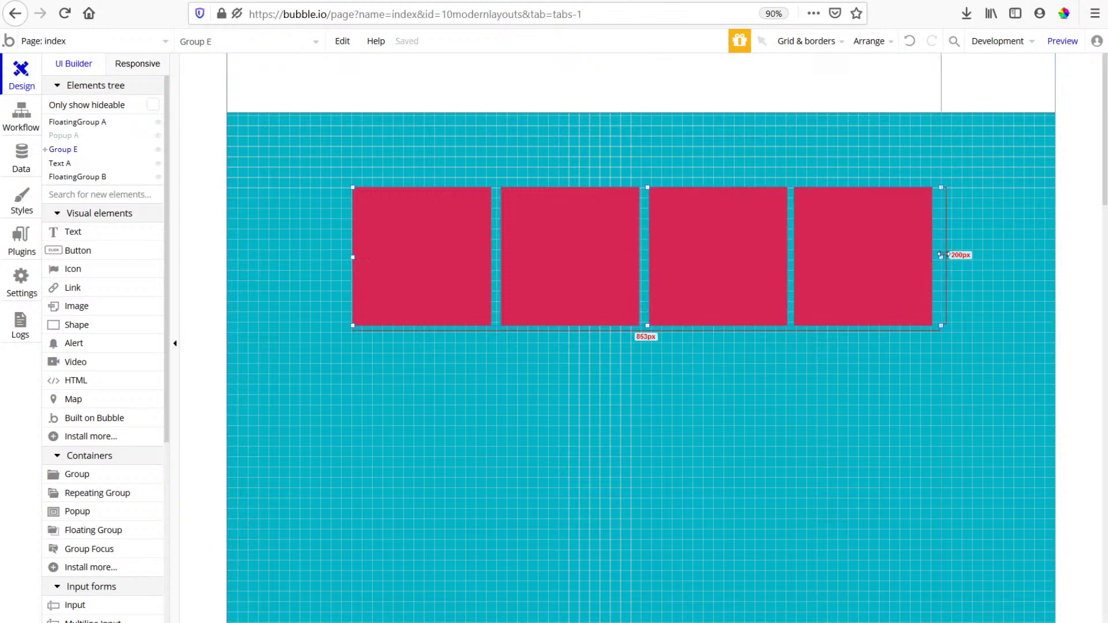
drag(942, 255, 977, 257)
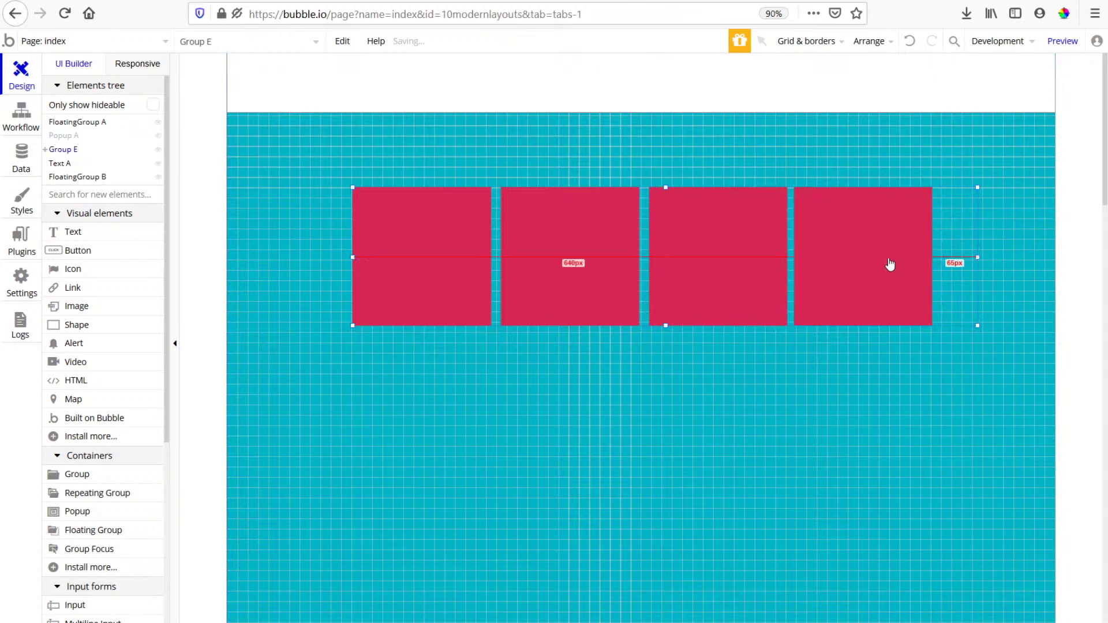
click(965, 273)
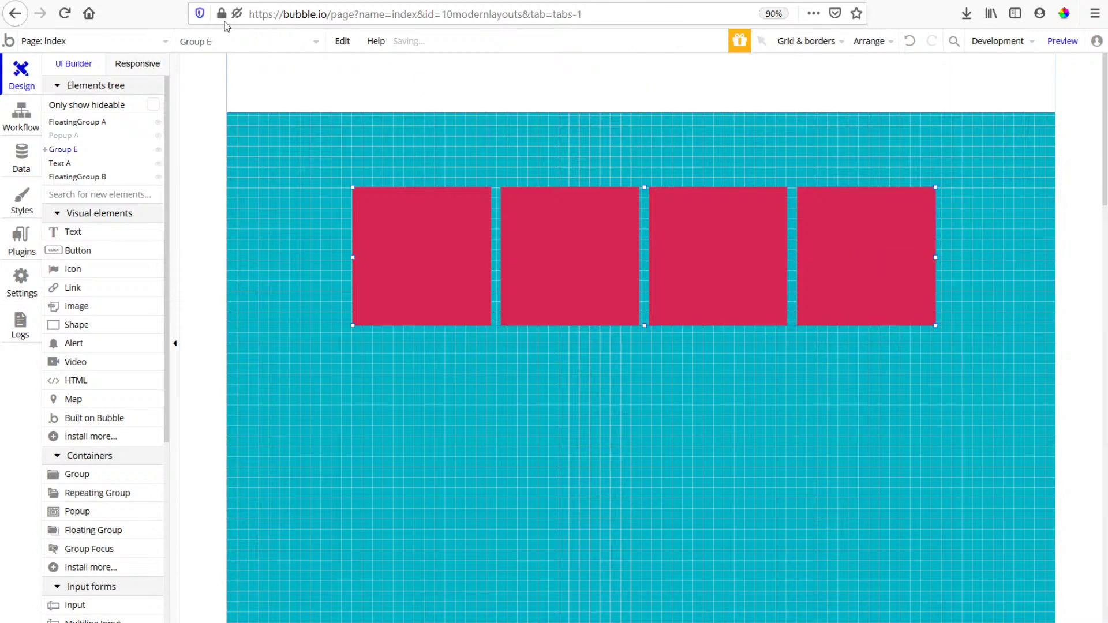
Check the evenly spaced row at a narrower page width, and extend Group E's top edge upward by one grid row.
click(138, 63)
click(1035, 58)
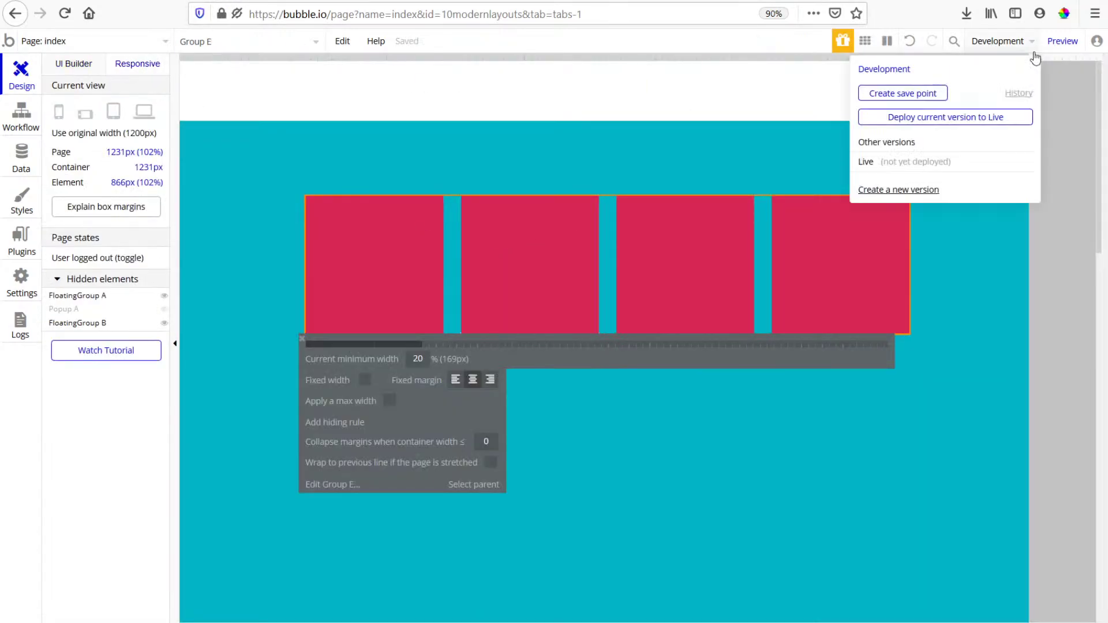
drag(1042, 63, 852, 179)
click(70, 74)
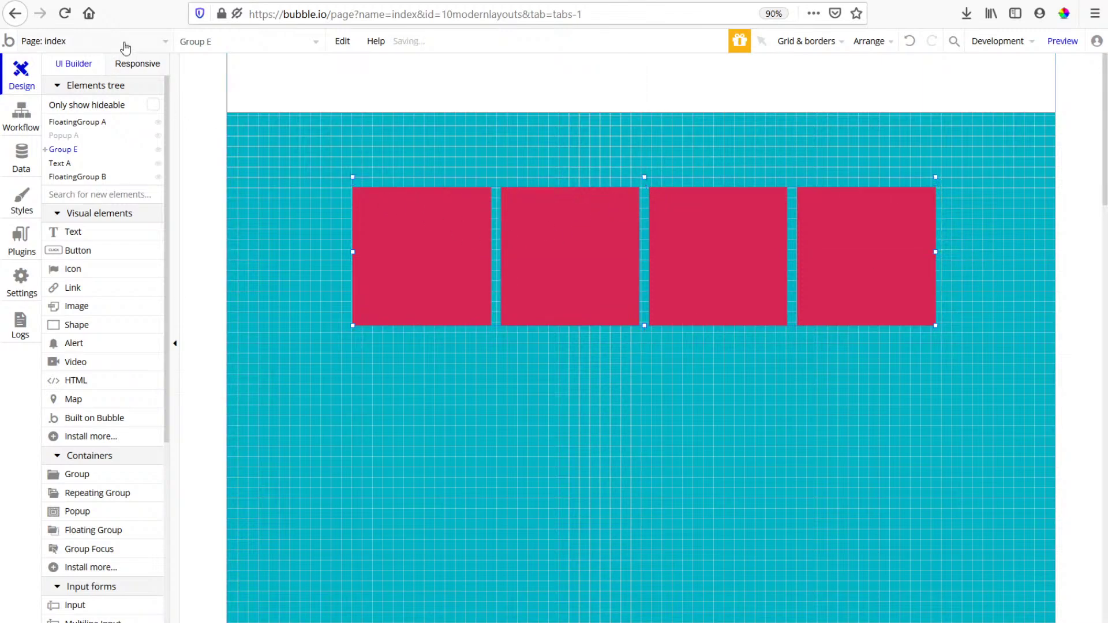
Narrow the responsive view to about 802 px and align Group D's fixed margin to the left.
click(135, 64)
drag(846, 57, 733, 190)
click(514, 462)
click(542, 519)
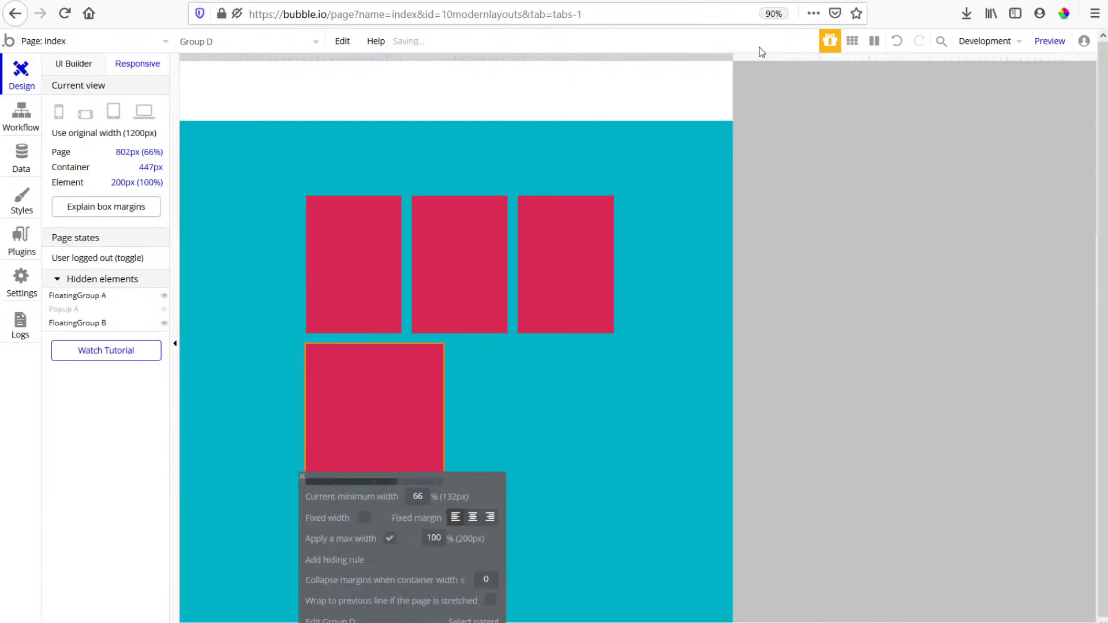
Widen the responsive view to about 1172 px and inspect the width and margin settings of the four squares.
drag(737, 53, 988, 98)
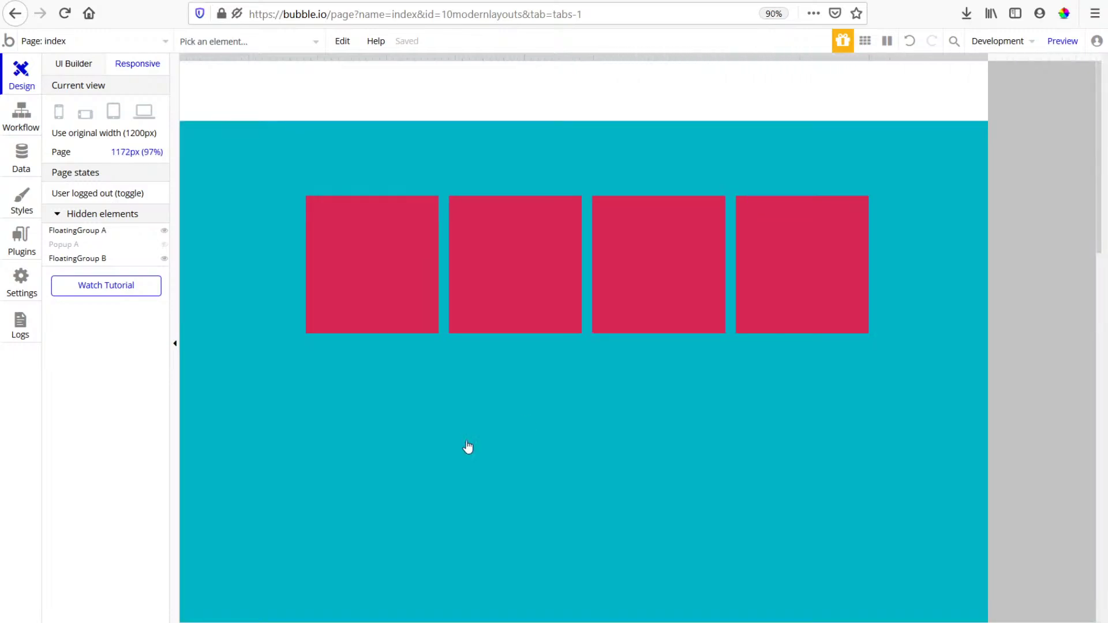
click(503, 299)
click(425, 281)
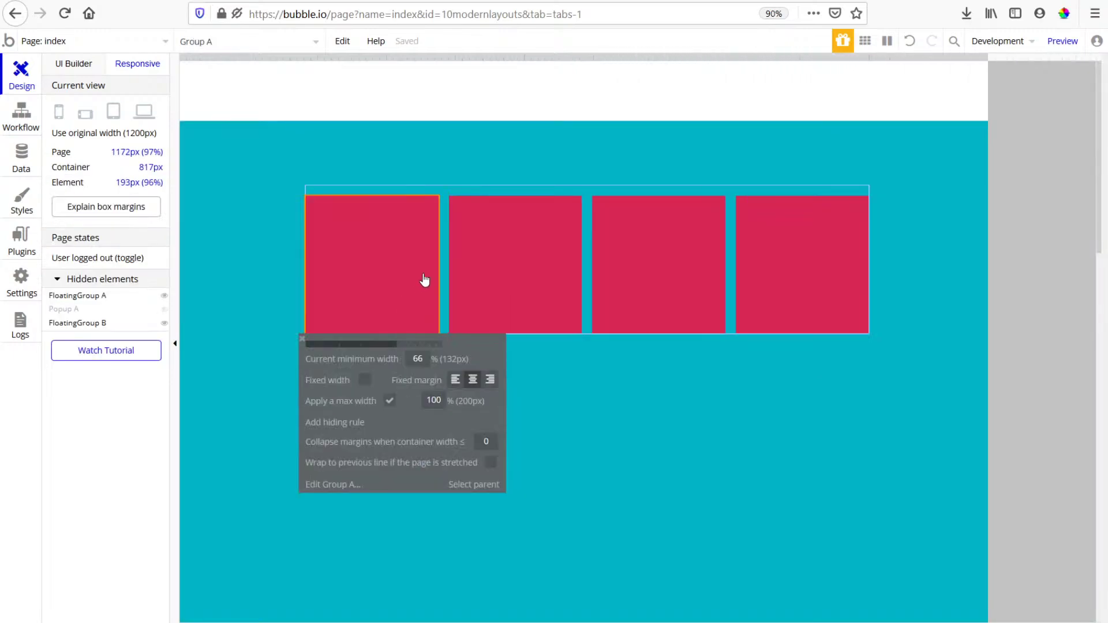
click(454, 249)
click(713, 262)
click(764, 245)
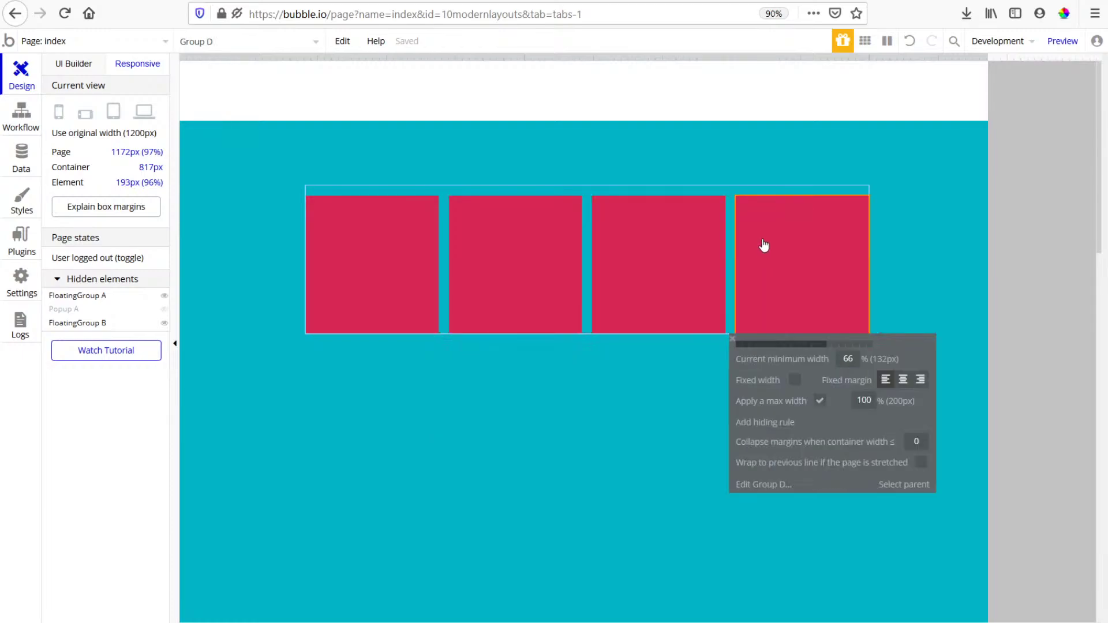
Compare the fixed-margin and width settings of Group E with those of its four squares at the current page width.
click(770, 192)
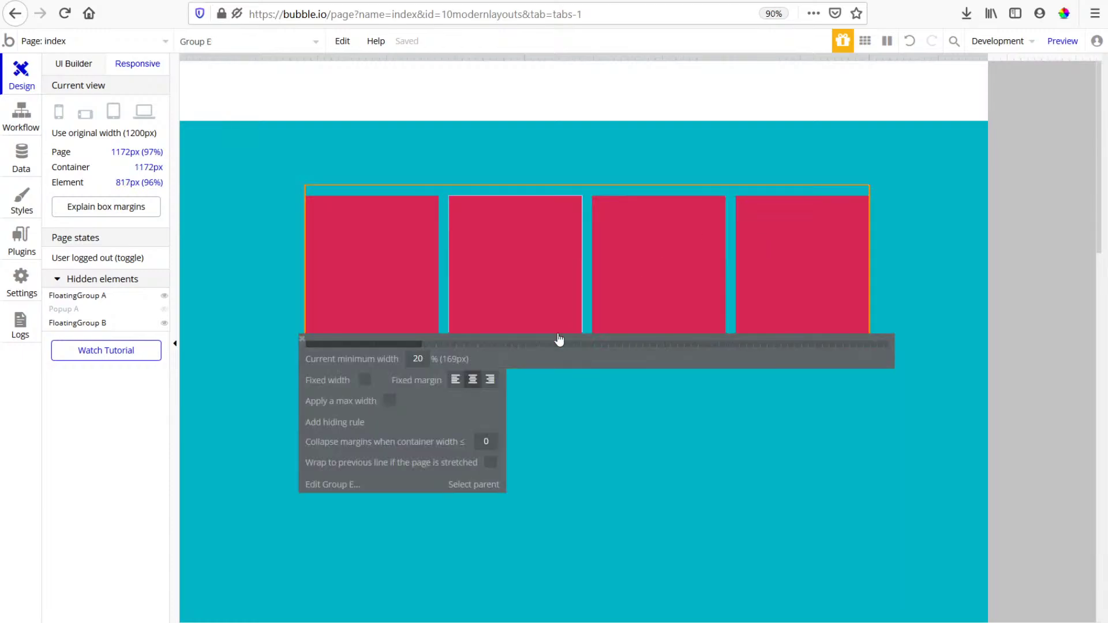
click(490, 290)
click(648, 267)
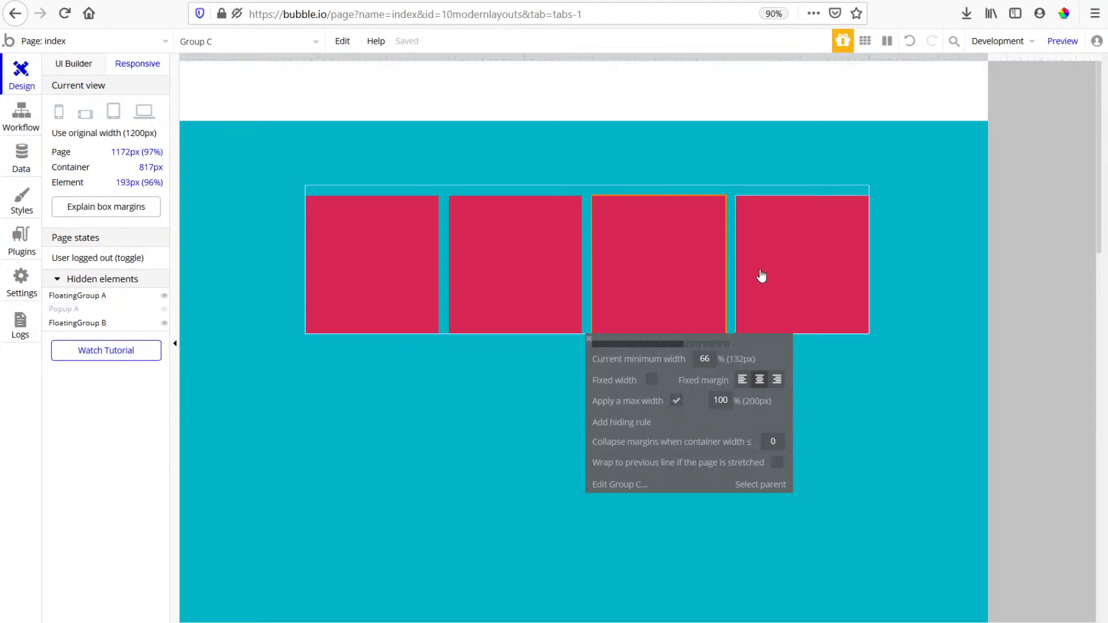
click(788, 266)
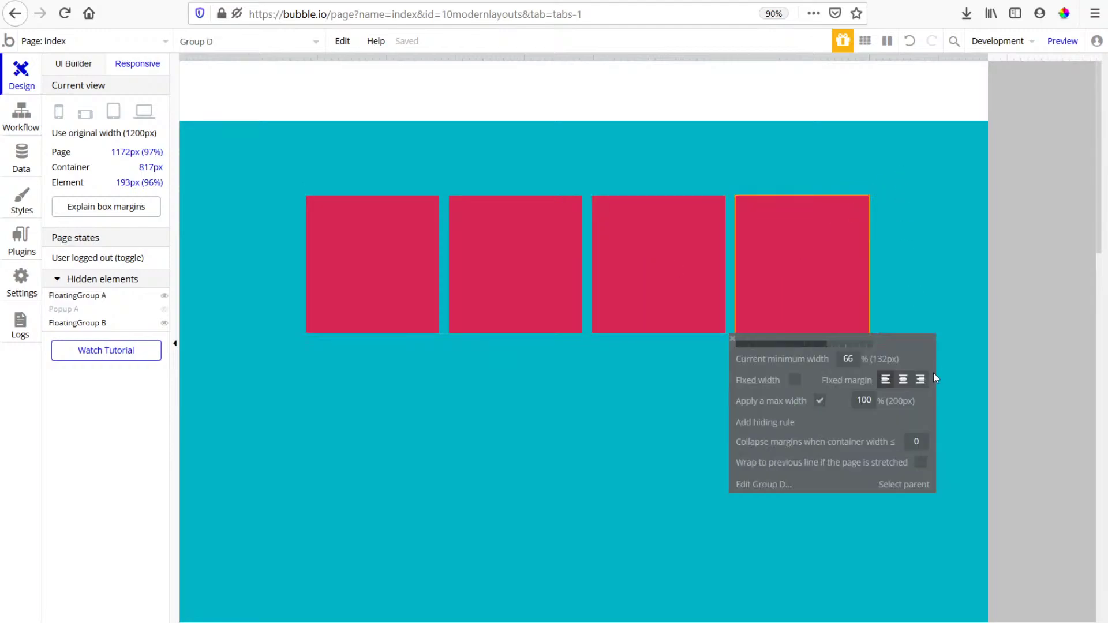
click(673, 305)
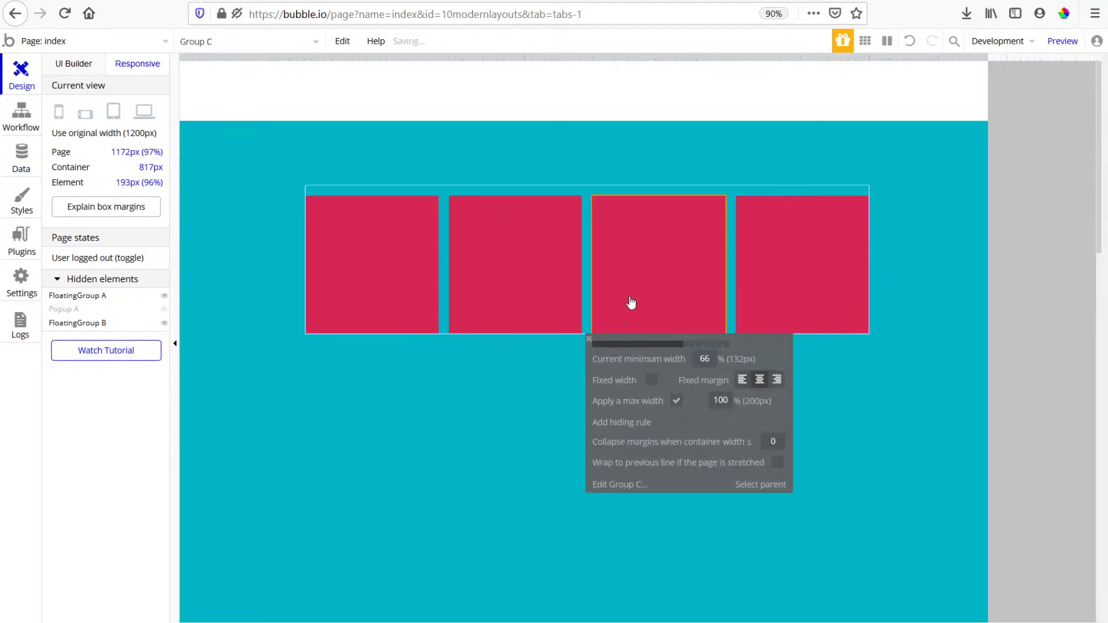
click(559, 286)
click(393, 265)
Narrow the responsive view to about 773 px and align the fixed margins of all four squares to the left.
drag(988, 86, 715, 163)
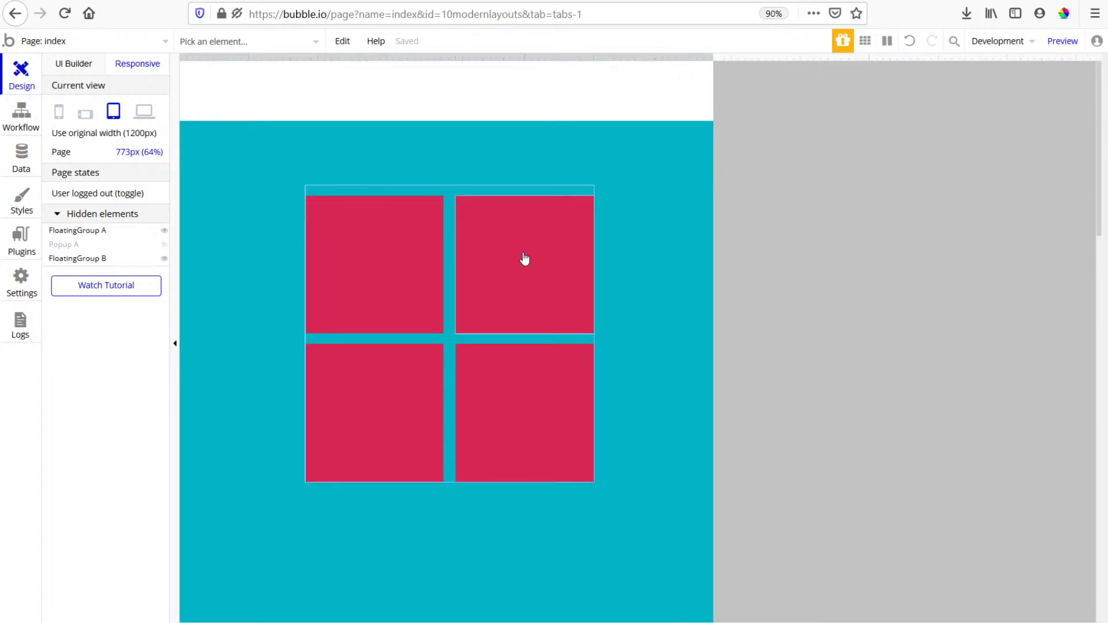
click(520, 262)
click(606, 383)
click(389, 292)
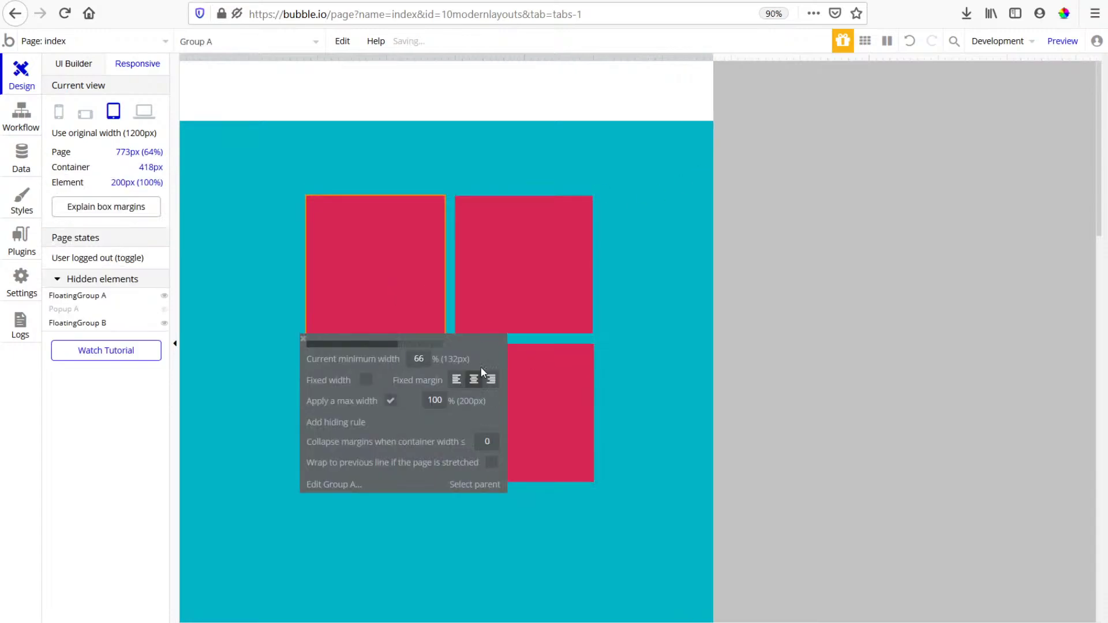
click(456, 383)
click(558, 403)
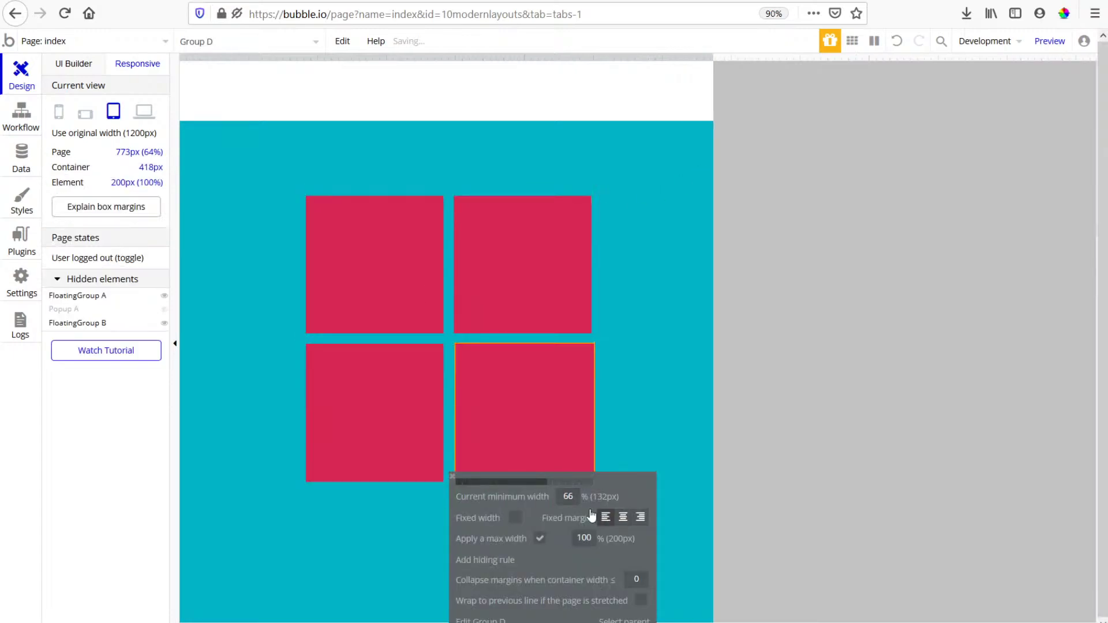
click(424, 433)
click(457, 518)
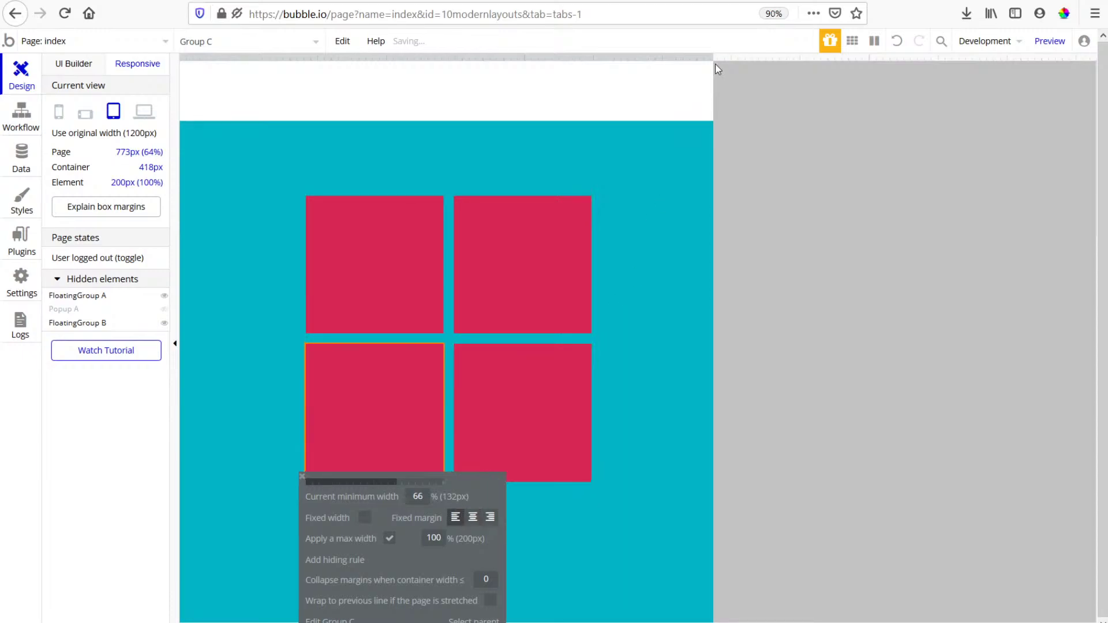
Remove Group D's maximum width at a page width of about 877 px, and check the wrapping at about 720 px, 910 px and wider.
drag(716, 70, 677, 136)
drag(617, 135, 772, 190)
click(358, 421)
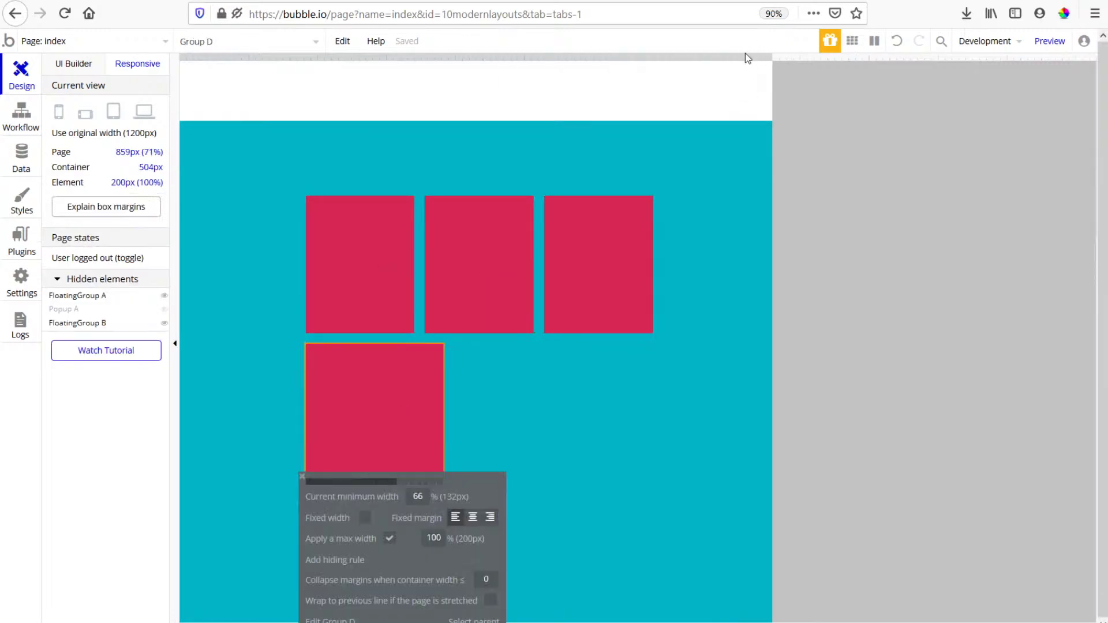
drag(772, 54, 764, 255)
click(404, 456)
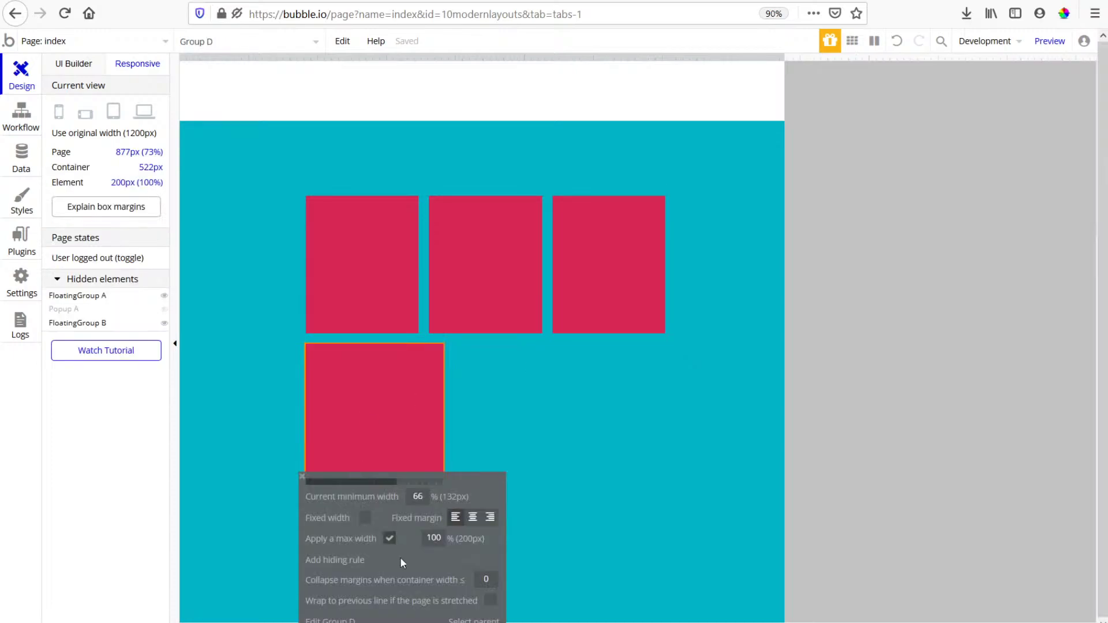
click(389, 539)
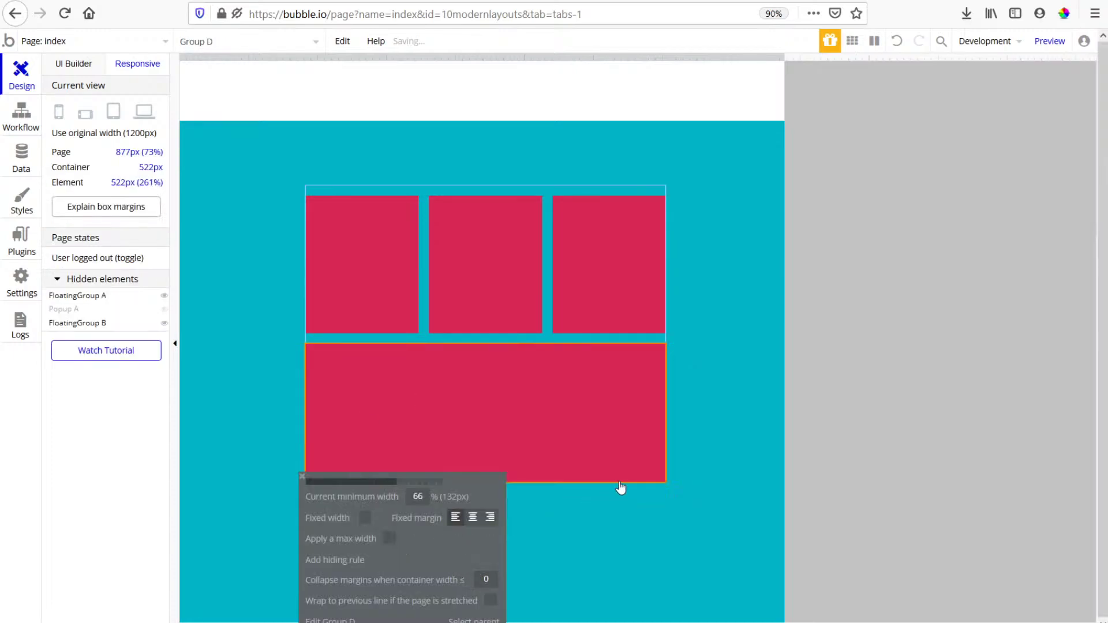
drag(788, 69, 677, 115)
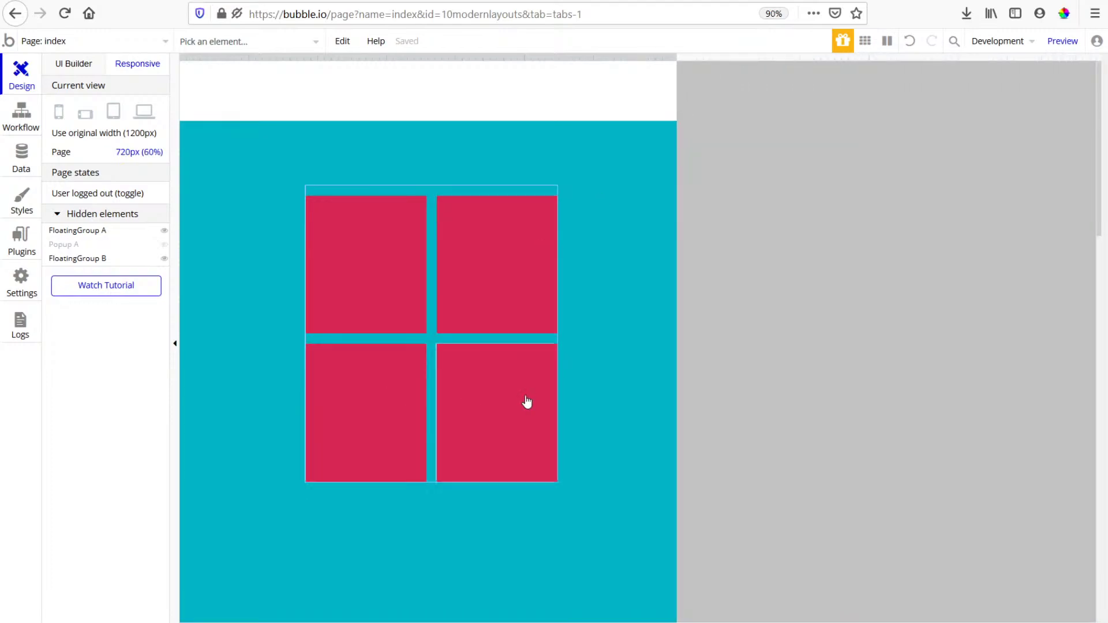
drag(676, 57, 810, 67)
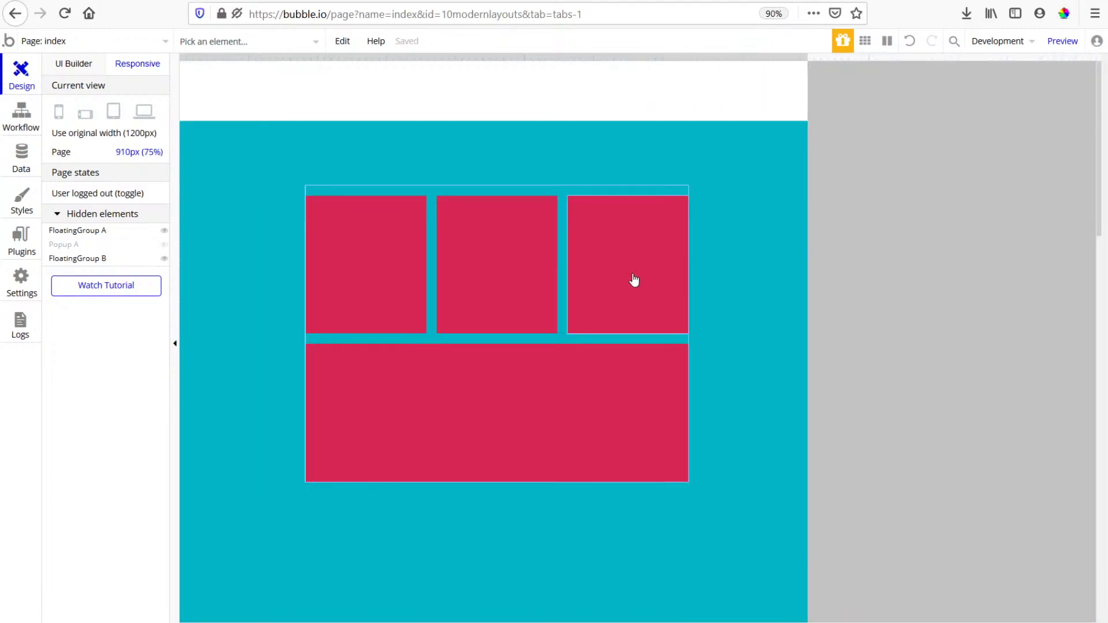
drag(801, 56, 971, 274)
In the page layout, extend Group E to 525 px high and move Groups C and D beneath Groups A and B.
click(81, 72)
drag(644, 327, 650, 541)
click(733, 244)
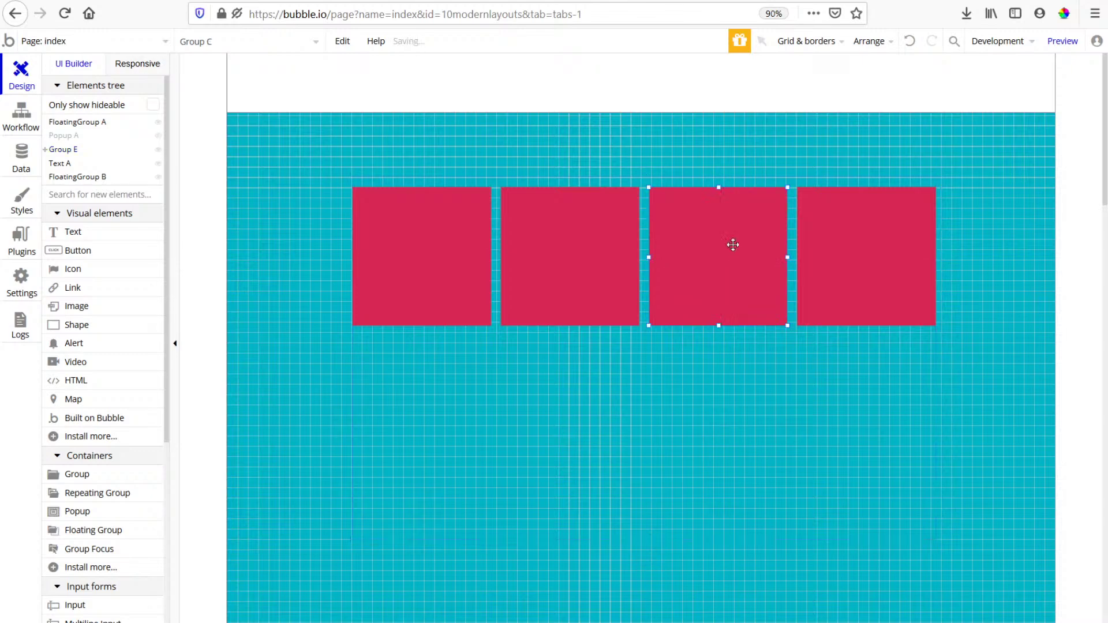
drag(733, 245, 413, 402)
drag(825, 270, 567, 403)
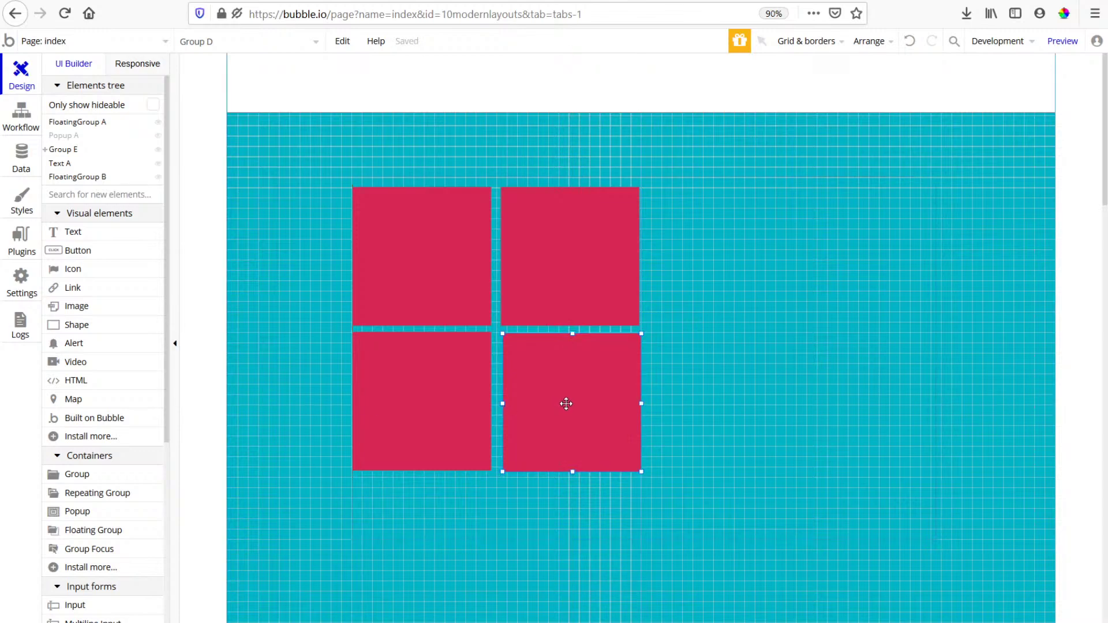
Align the lower two squares with the upper ones at 15 px gaps, and narrow Group E to 416 px around them.
click(467, 346)
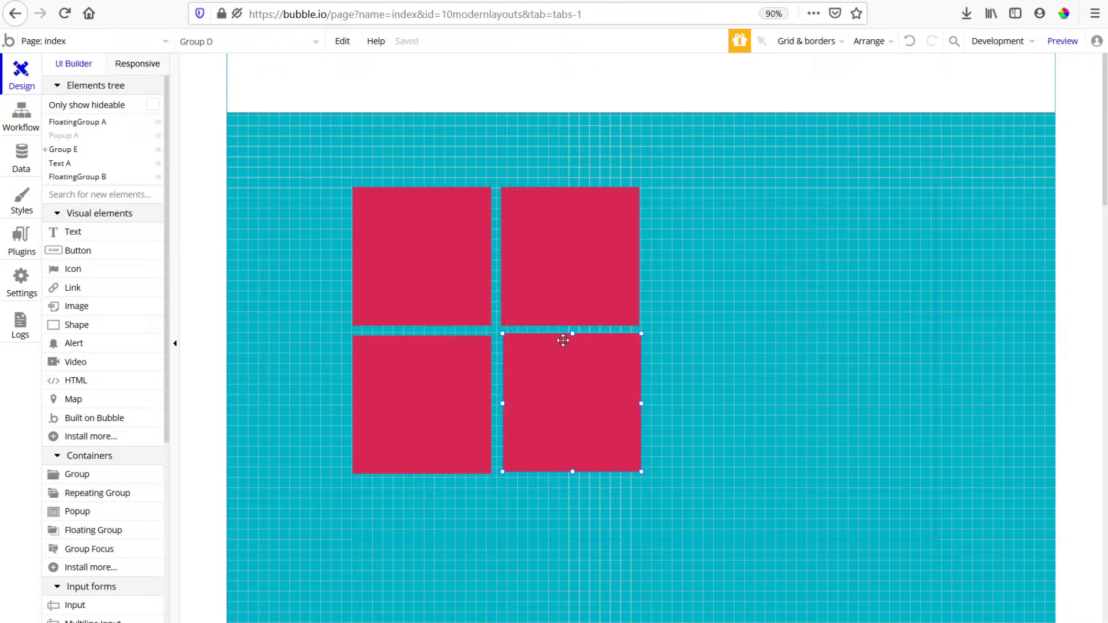
drag(563, 341, 564, 339)
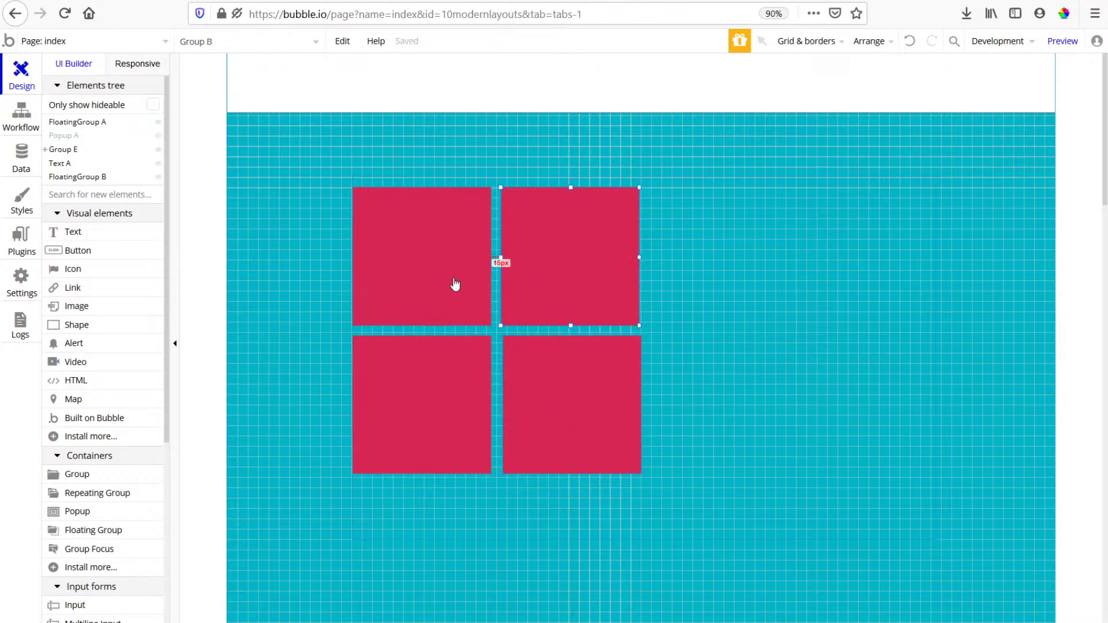
drag(559, 399, 563, 396)
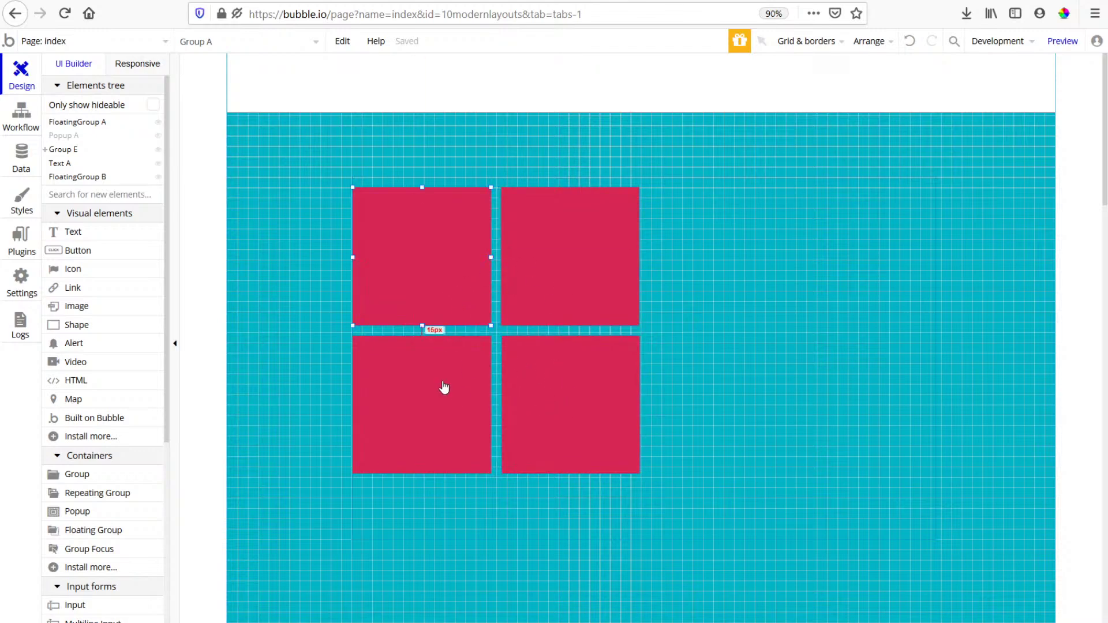
alt+click(878, 355)
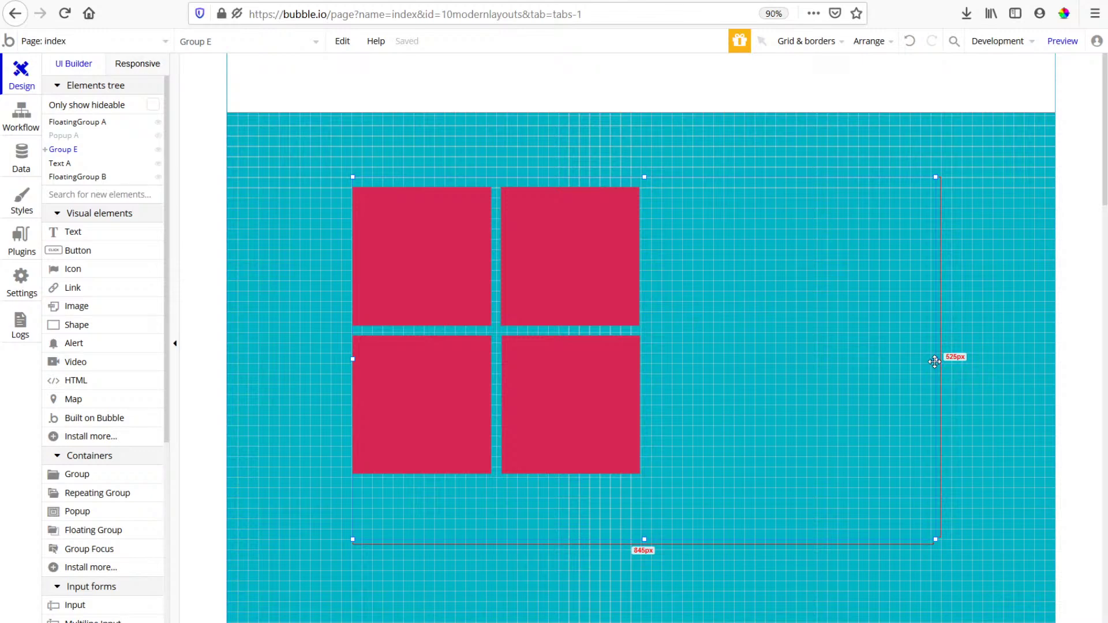
Lower the opacity of the index page's background color to 15, using the color #02B3C7.
double_click(809, 75)
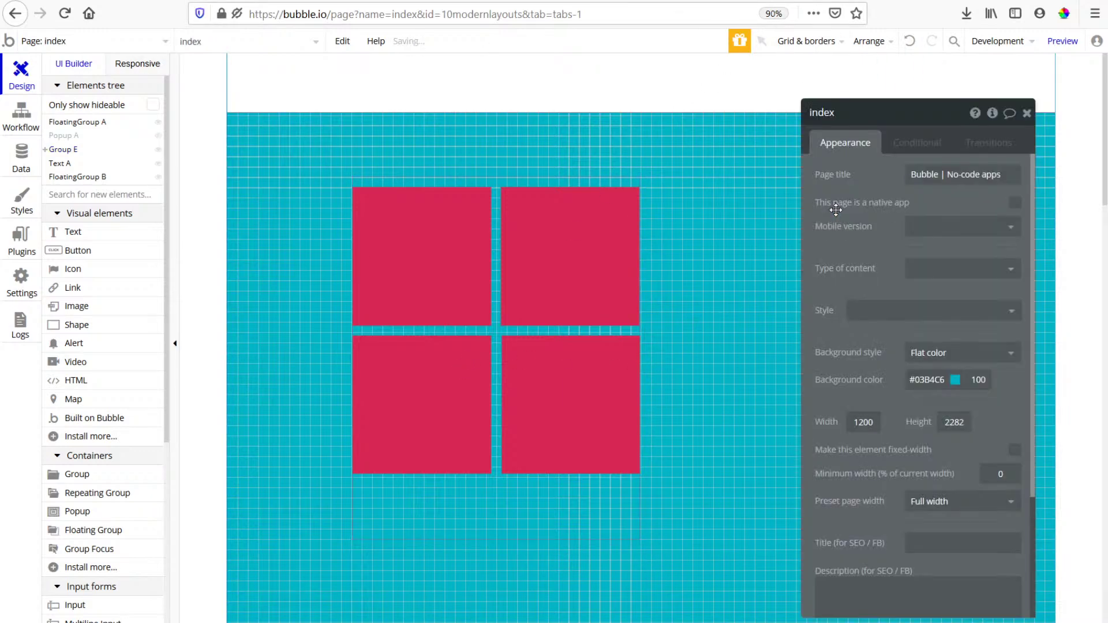
click(956, 358)
click(885, 367)
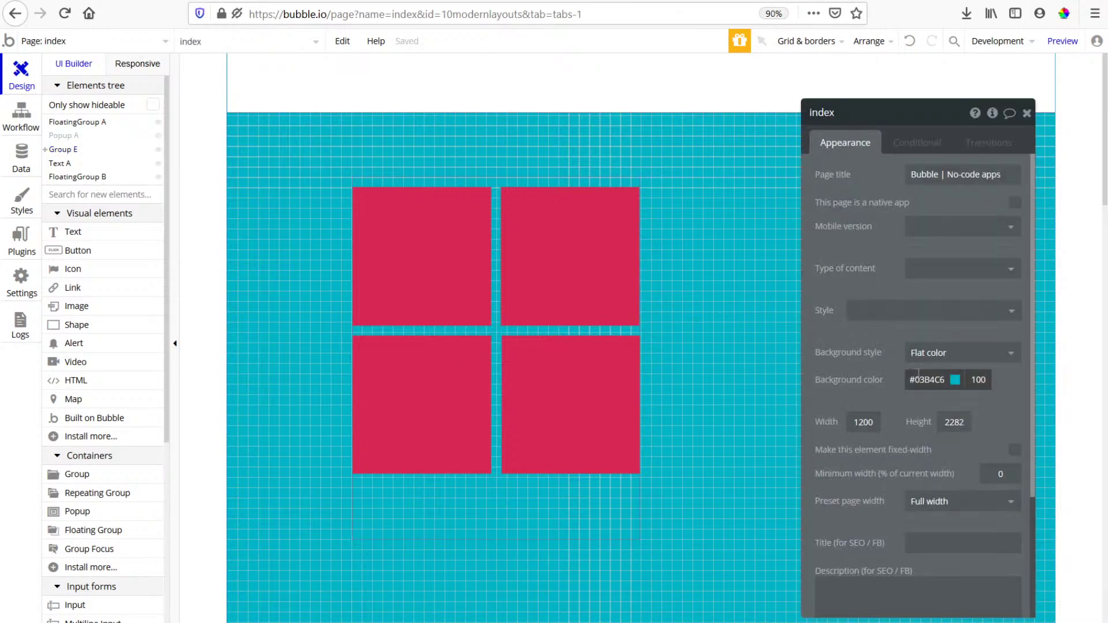
click(955, 381)
drag(1032, 433, 1020, 478)
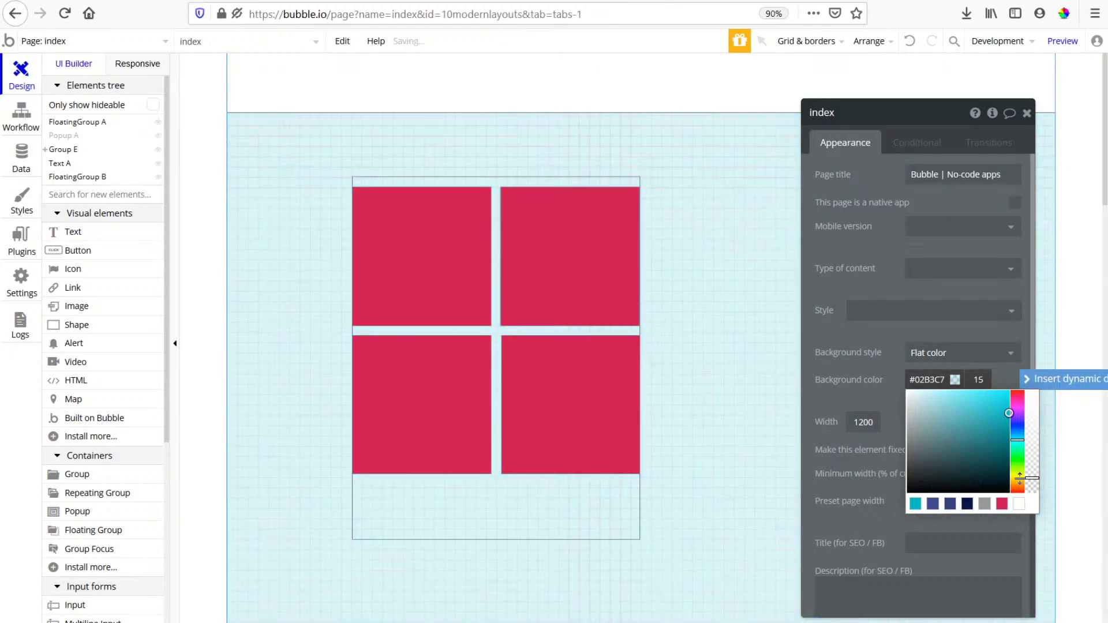
Shrink Group E's height to 430 px and check the grid in the responsive view at a page width of about 1159 px.
click(558, 516)
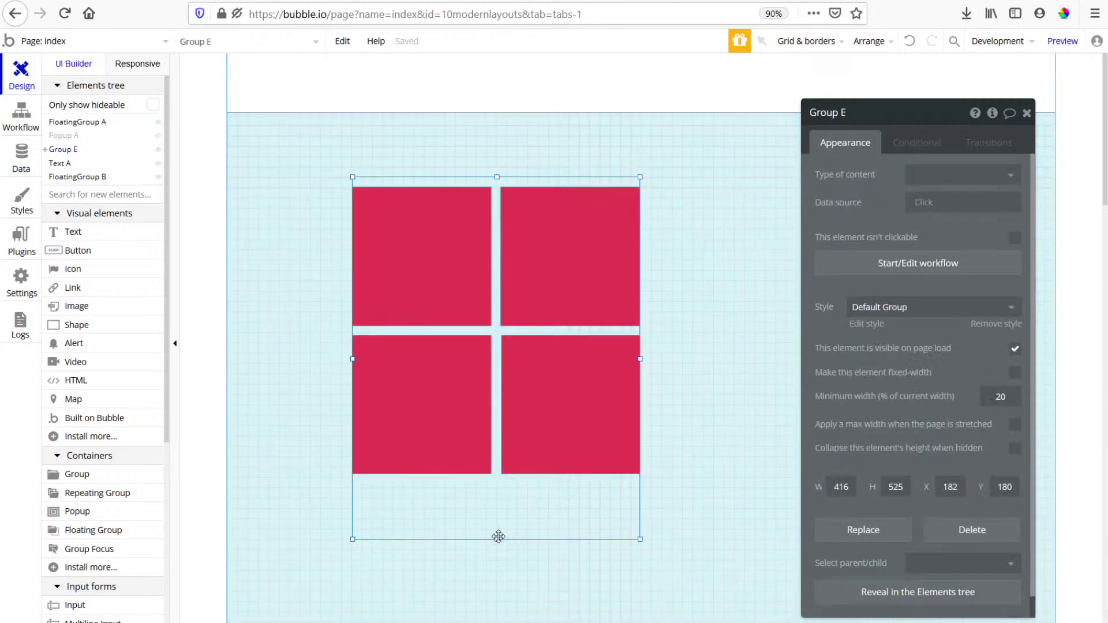
drag(498, 537, 497, 474)
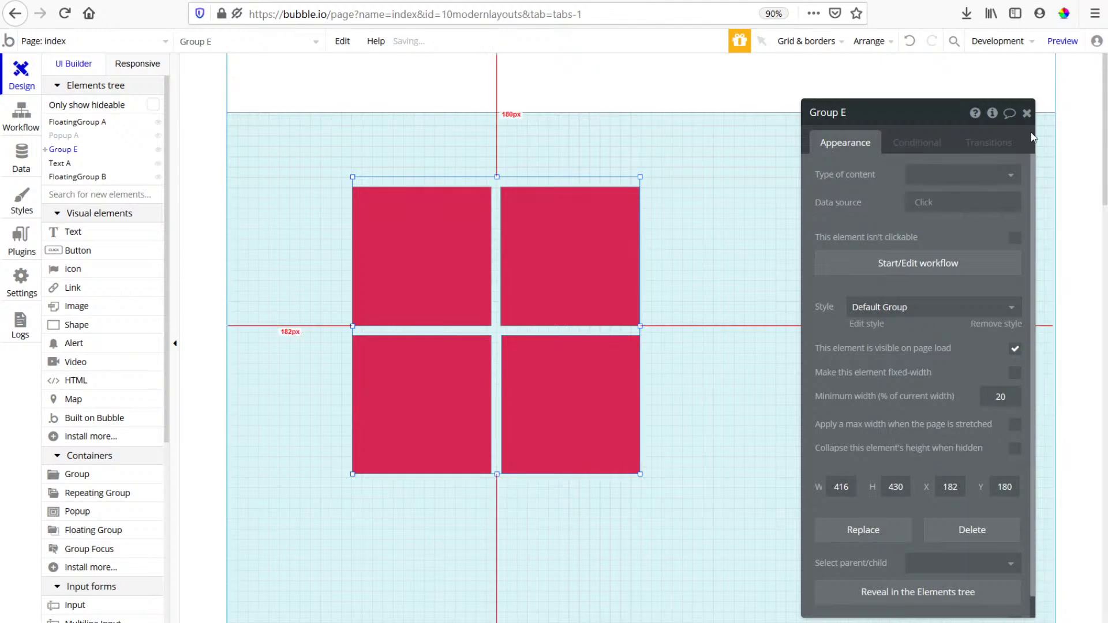
click(161, 64)
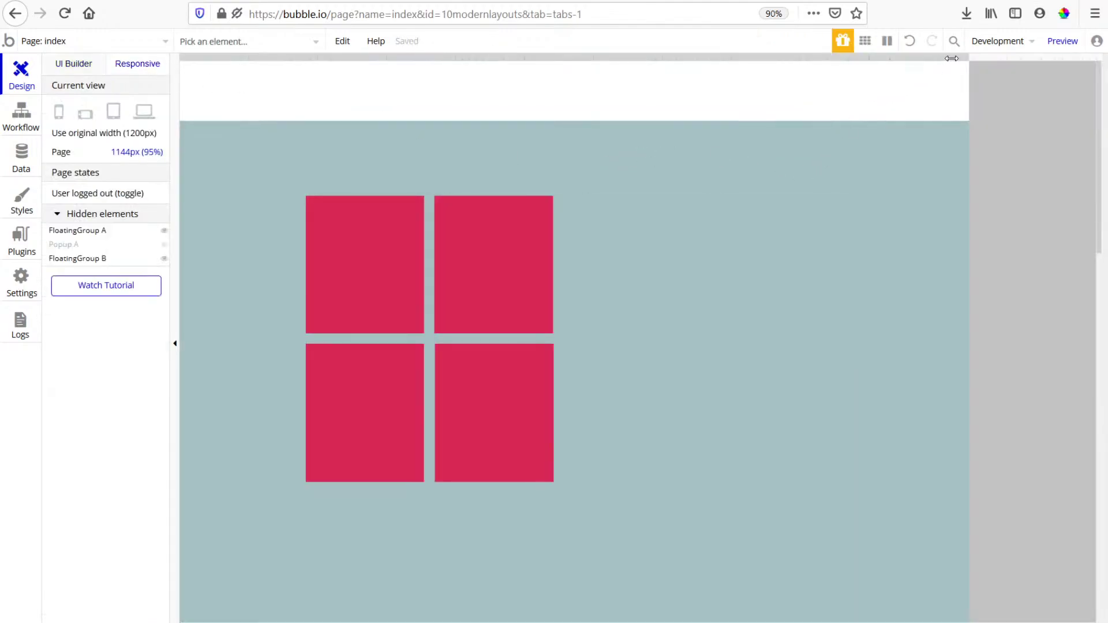
mouse_move(951, 58)
mouse_down()
mouse_move(1074, 63)
mouse_move(962, 58)
mouse_up()
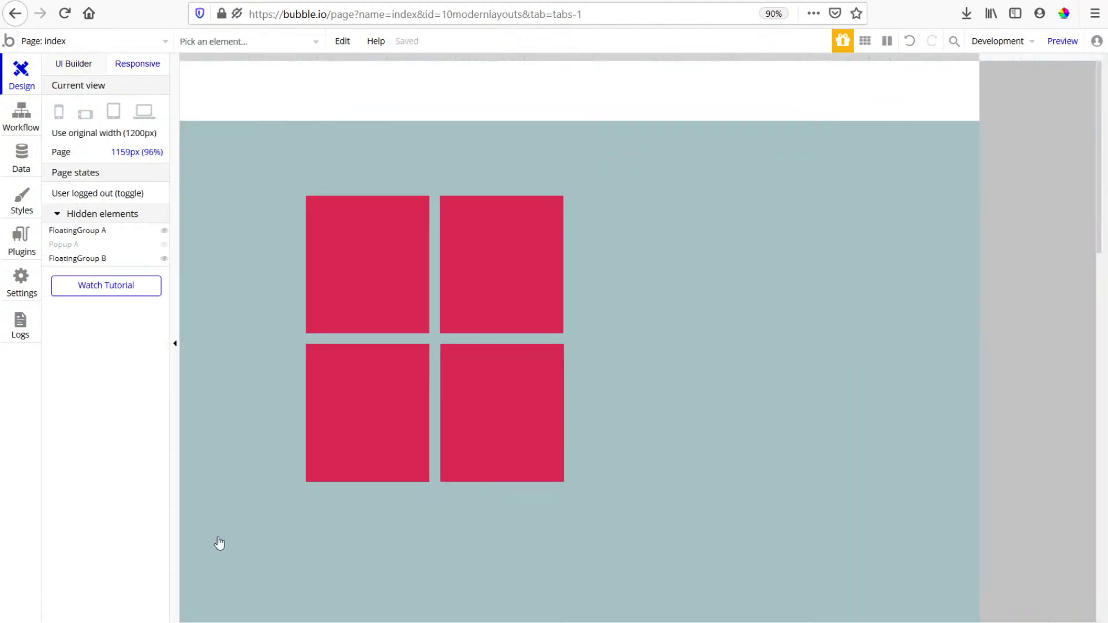
click(440, 347)
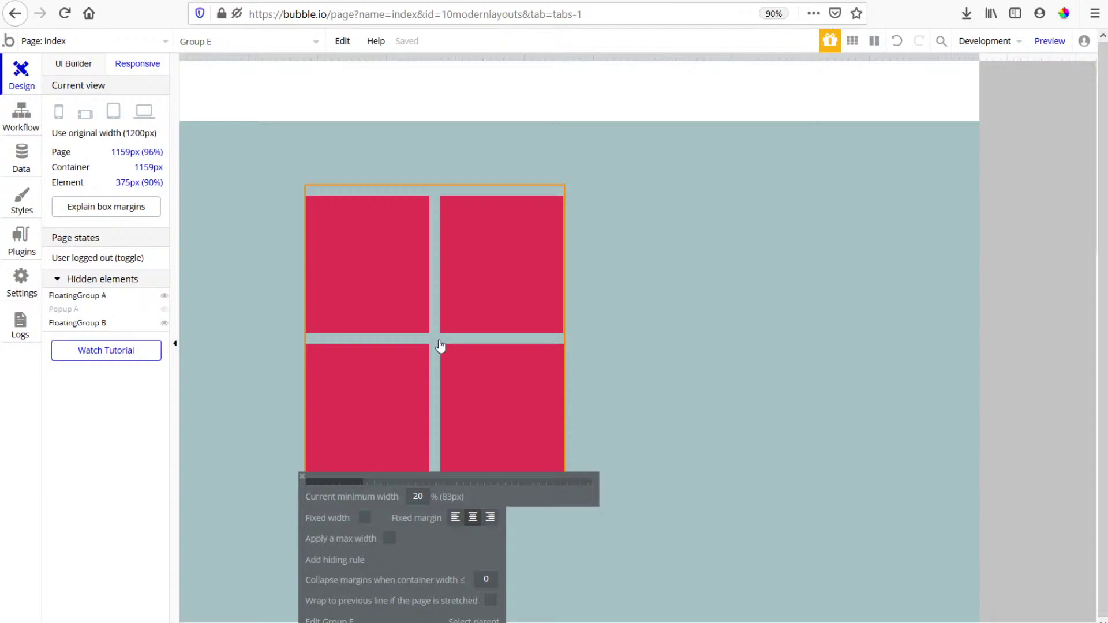
Back in the page layout, center Group E horizontally on the page and wrap it in a new parent group.
click(87, 65)
right_click(489, 180)
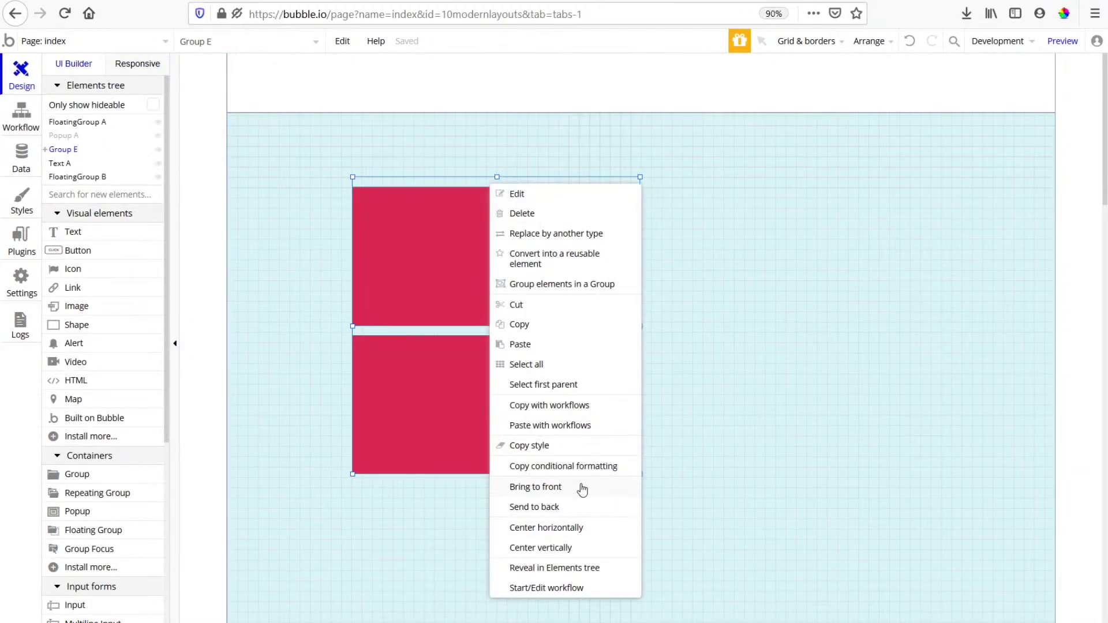
click(572, 534)
right_click(641, 185)
click(736, 346)
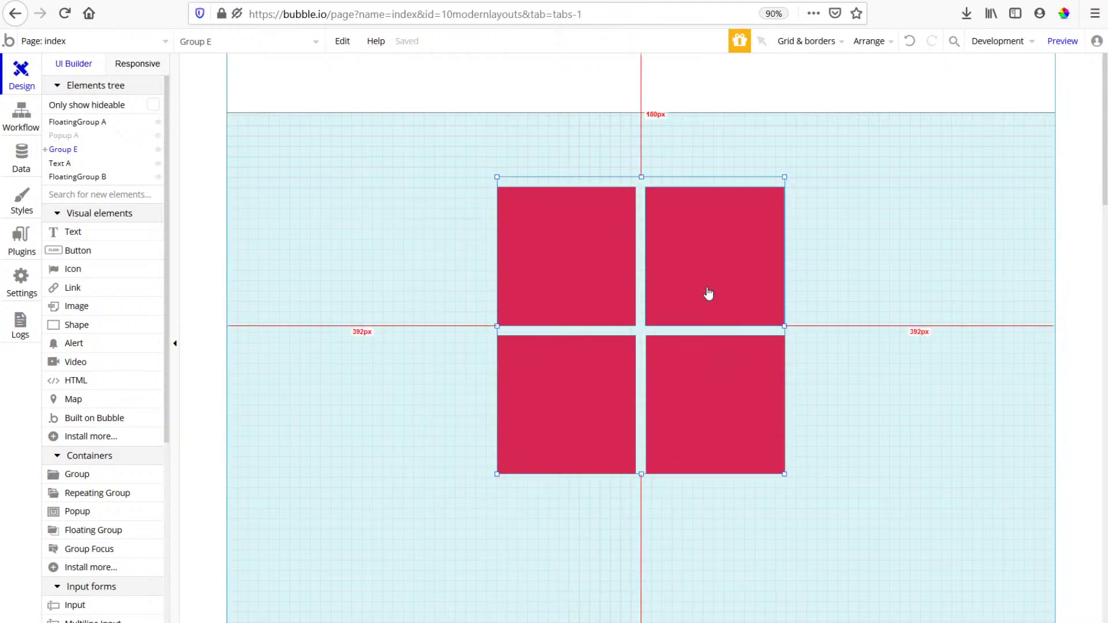
Widen the new parent group on both sides to 1110 px and center Group E horizontally inside it.
drag(497, 325, 256, 352)
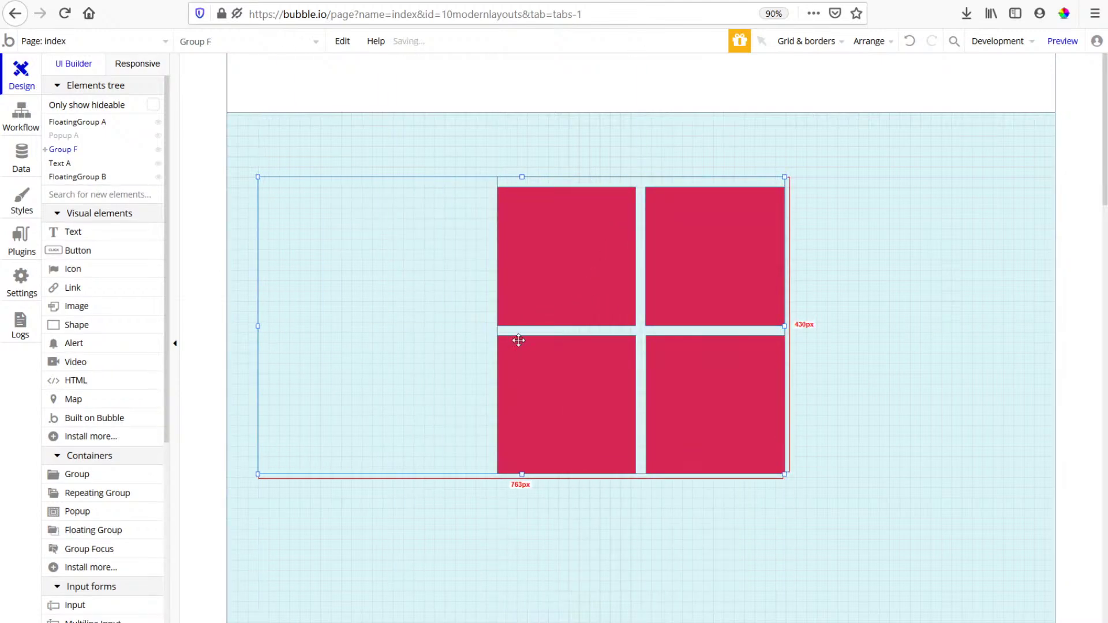
drag(785, 334, 1024, 361)
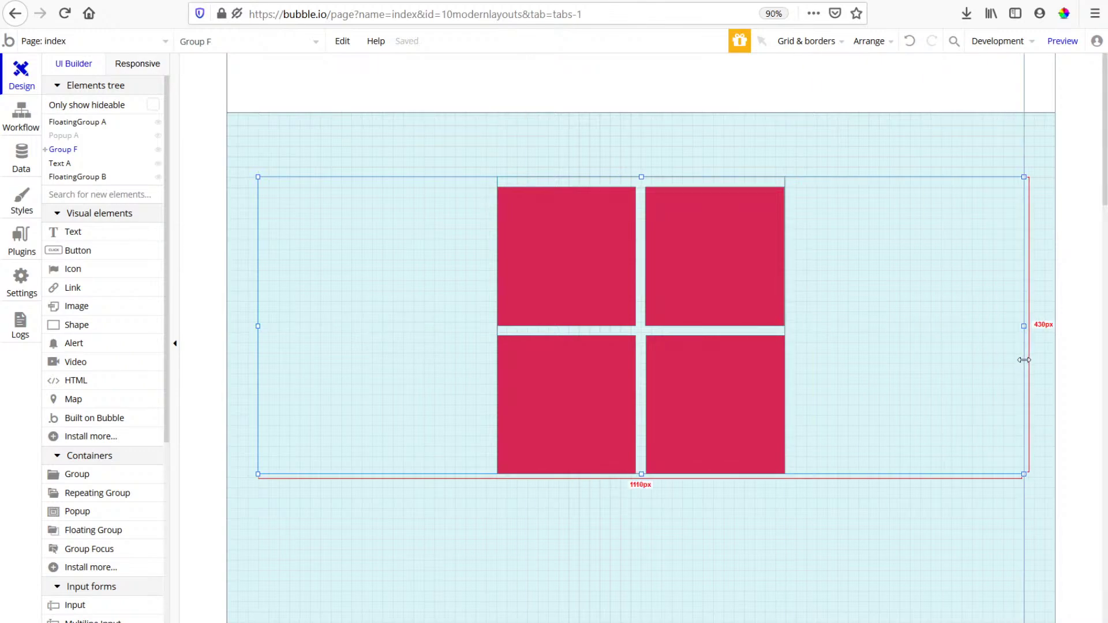
right_click(645, 336)
click(726, 547)
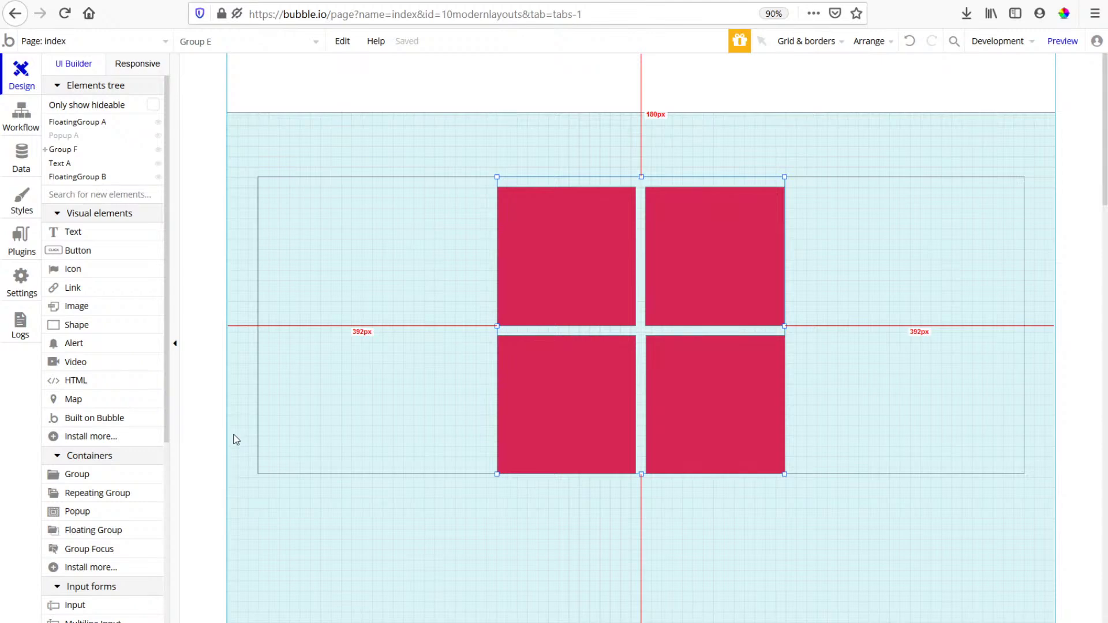
In the responsive view, make Group E's margins collapse at container widths up to 4100 px, and inspect Group C's settings.
click(129, 66)
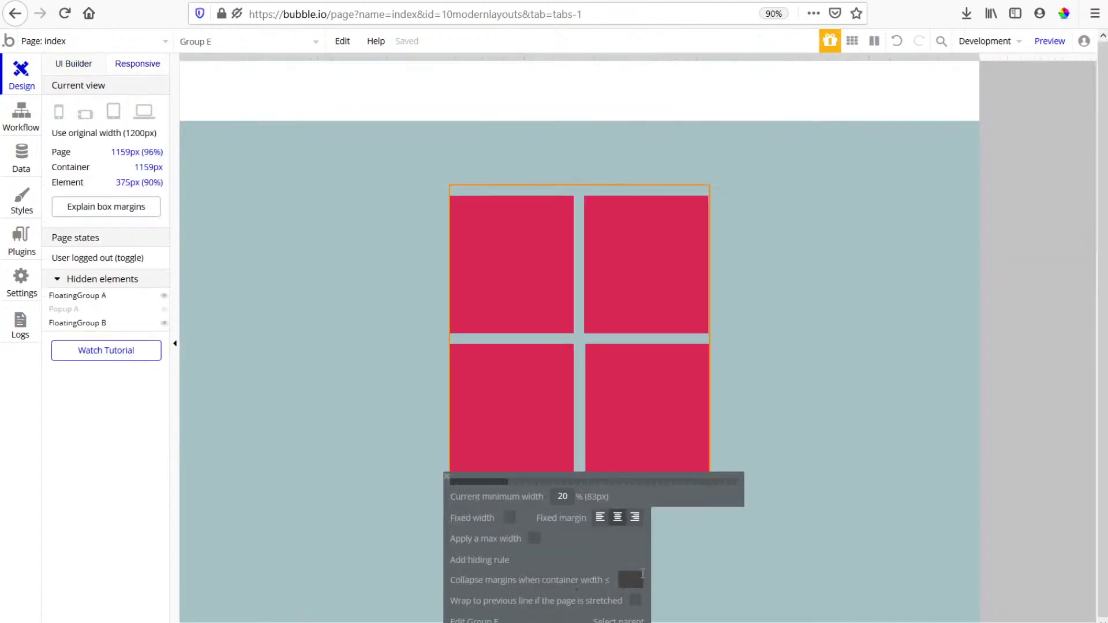
key(Return)
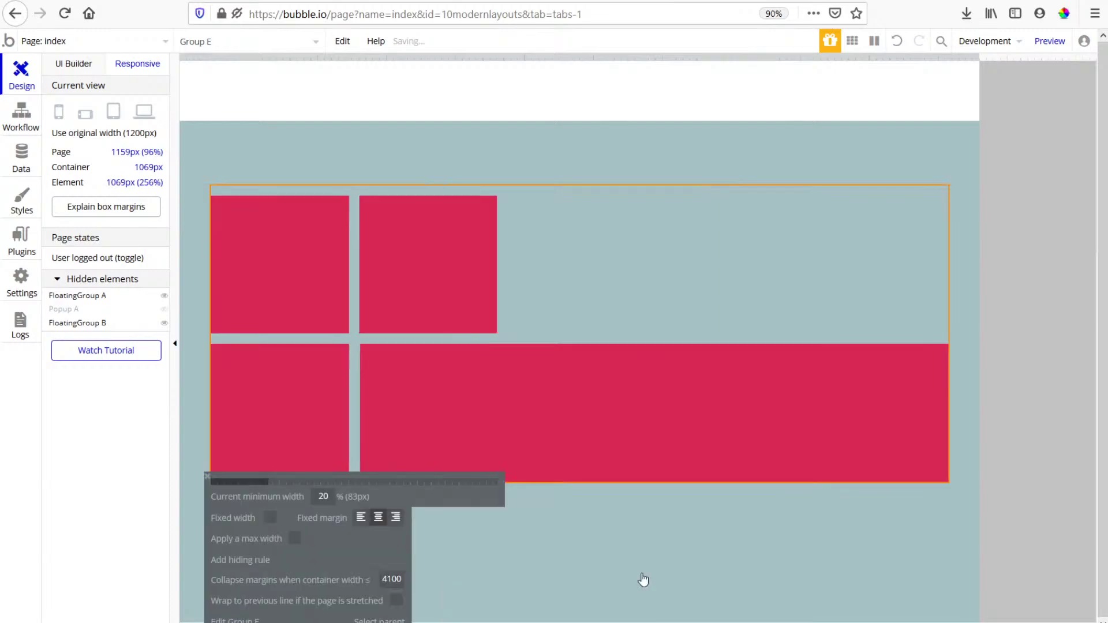
click(314, 390)
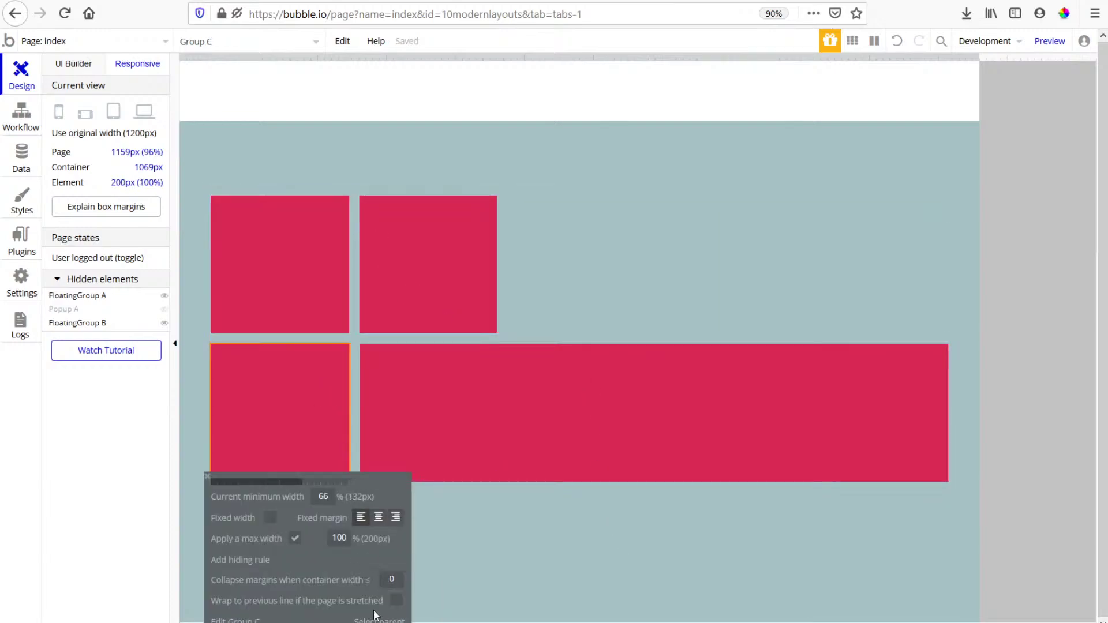
Let Group C wrap to the previous line when the page is stretched, and narrow Group E to 433 px from its left edge.
click(396, 601)
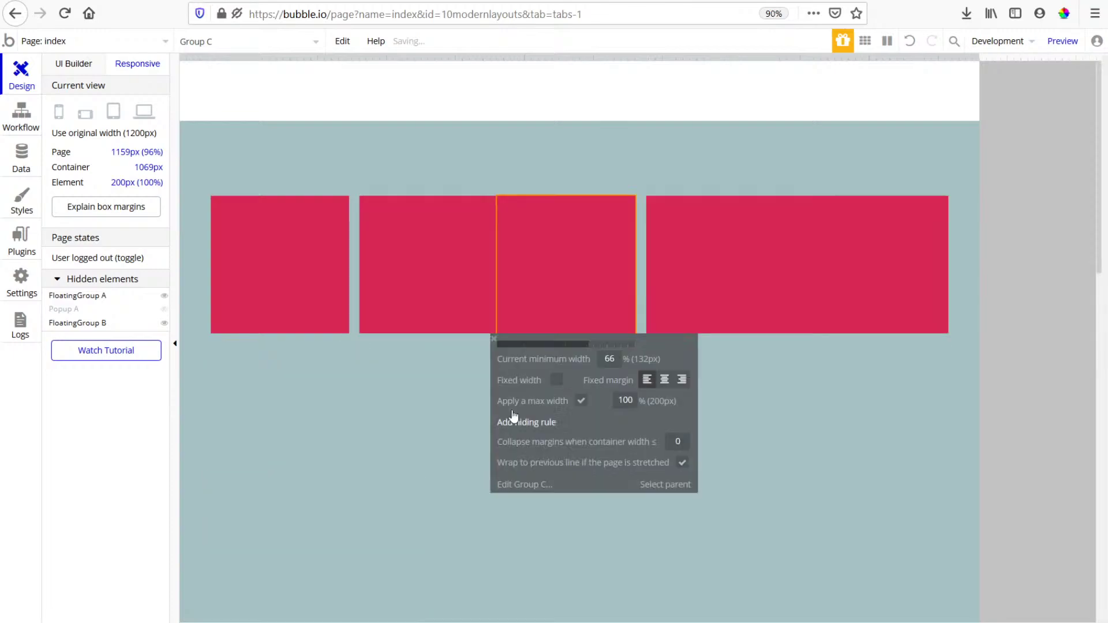
click(79, 64)
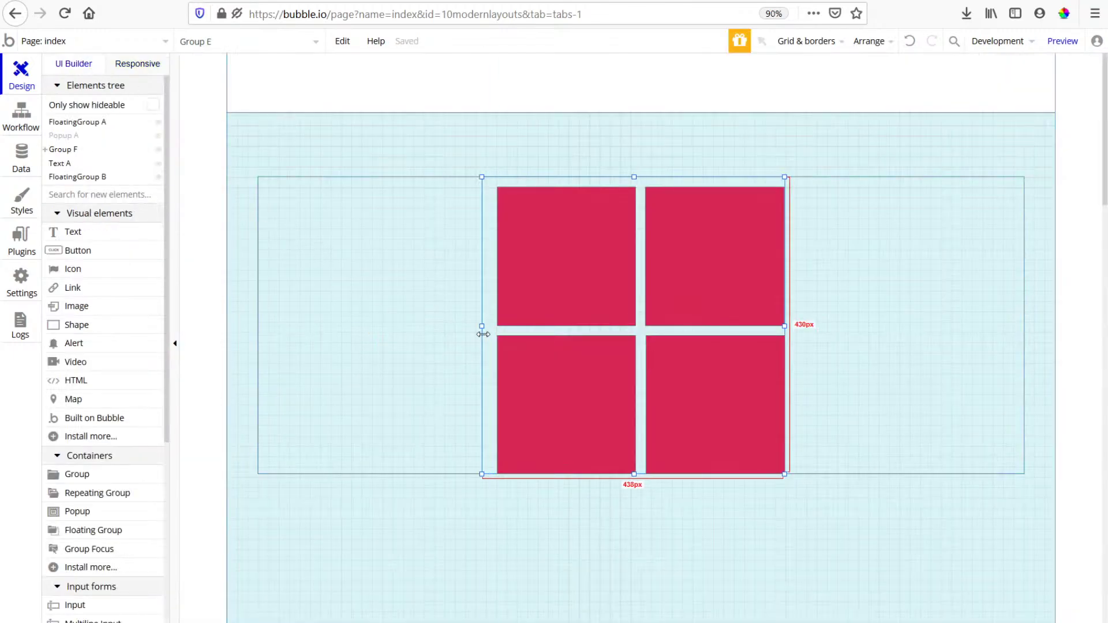
drag(491, 336, 486, 334)
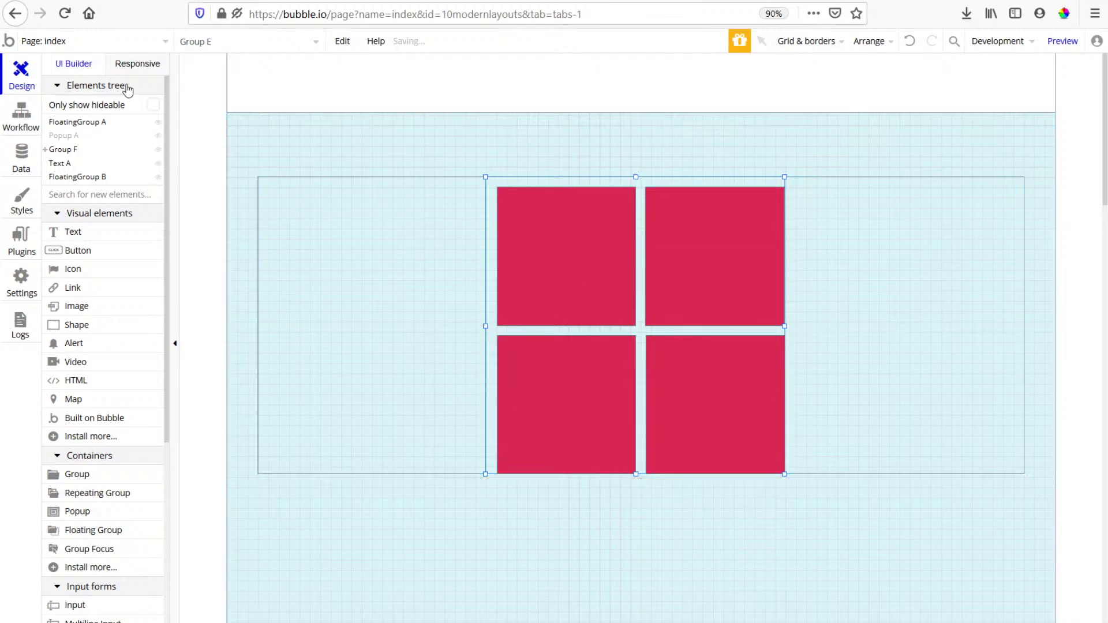
In the responsive view, apply a maximum width of 100% to Group D, and test the row of squares by resizing the page width.
click(131, 64)
click(699, 264)
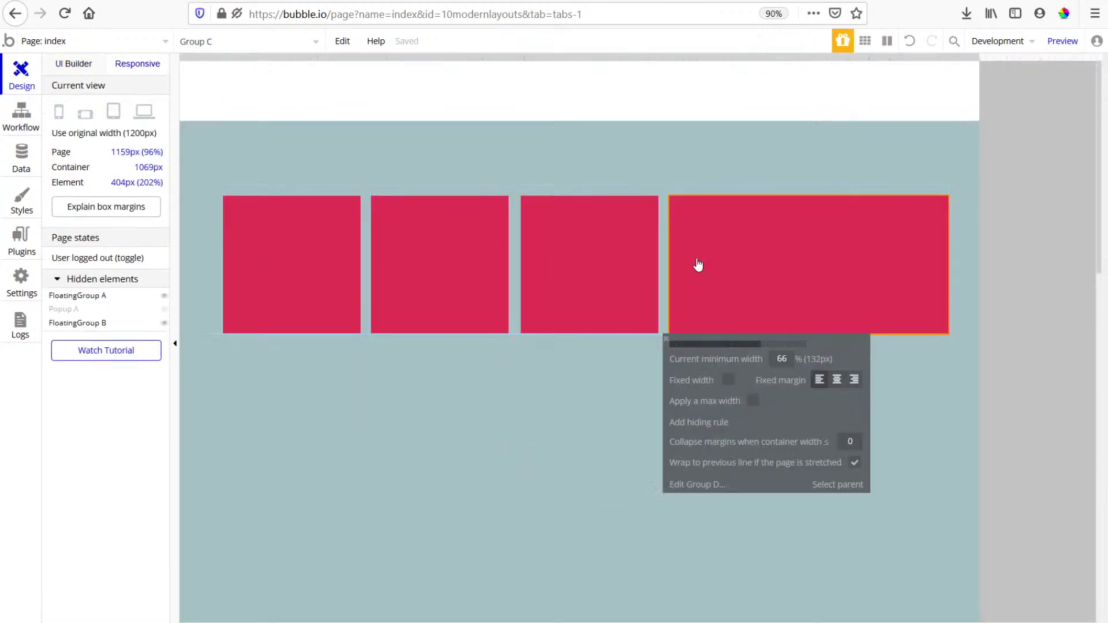
click(753, 401)
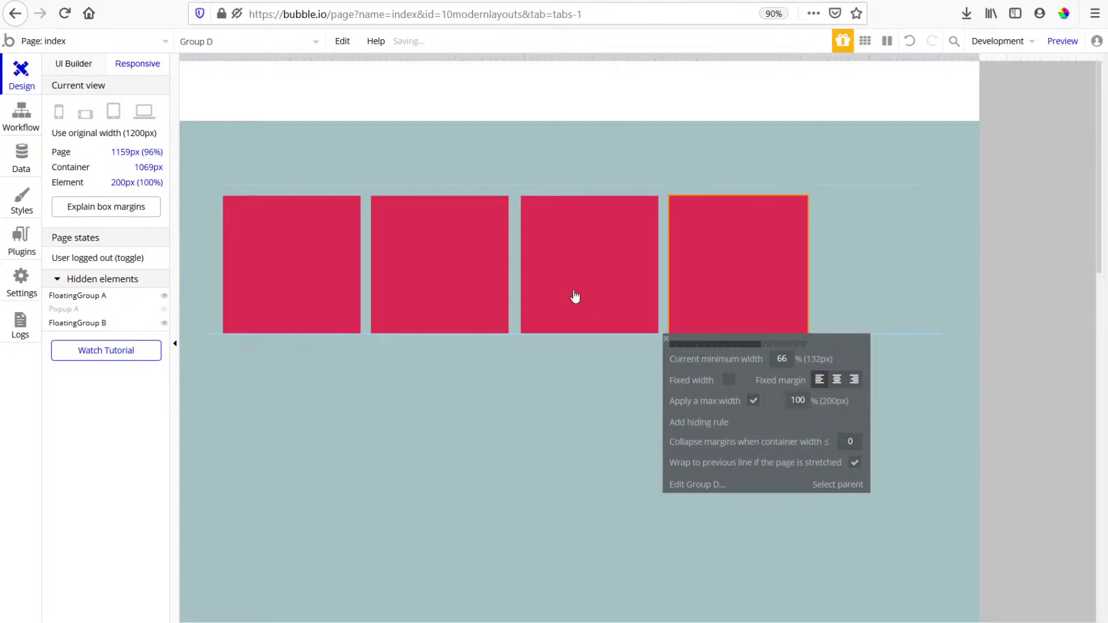
click(584, 269)
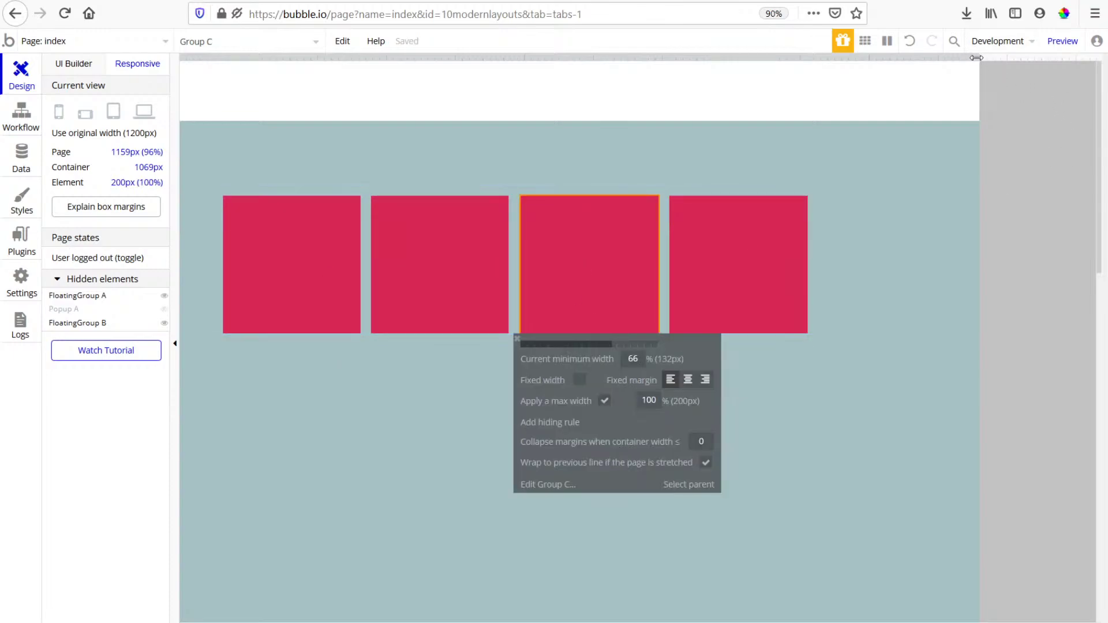
drag(977, 57, 1103, 434)
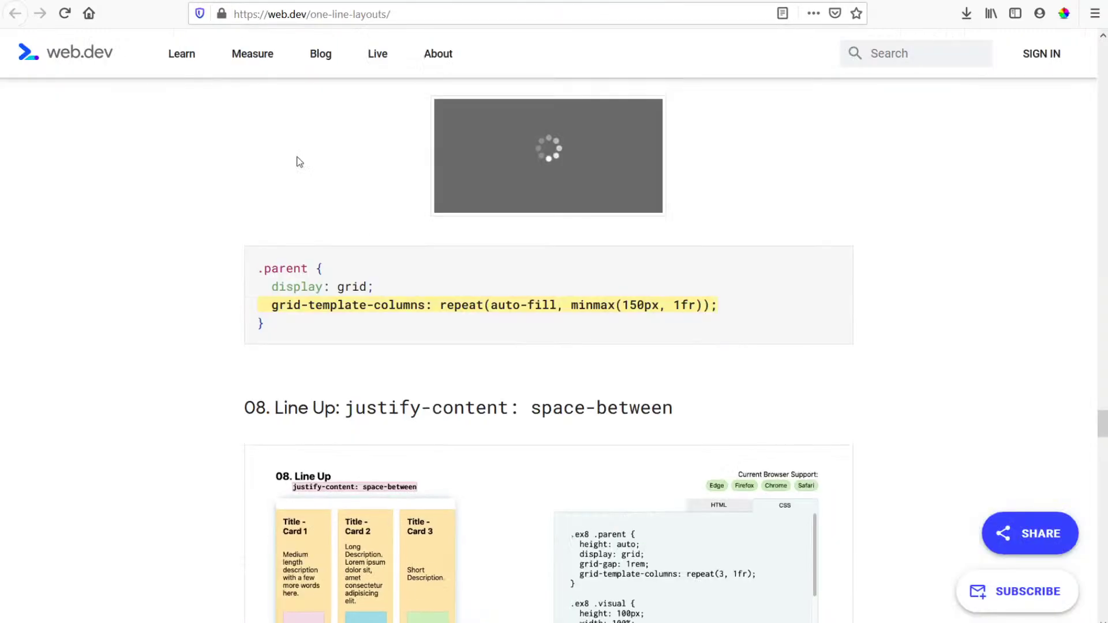
Switch to the web.dev one-line layouts article and review the 07 RAM example's auto-fit and auto-fill variants.
scroll(526, 323, up, 15)
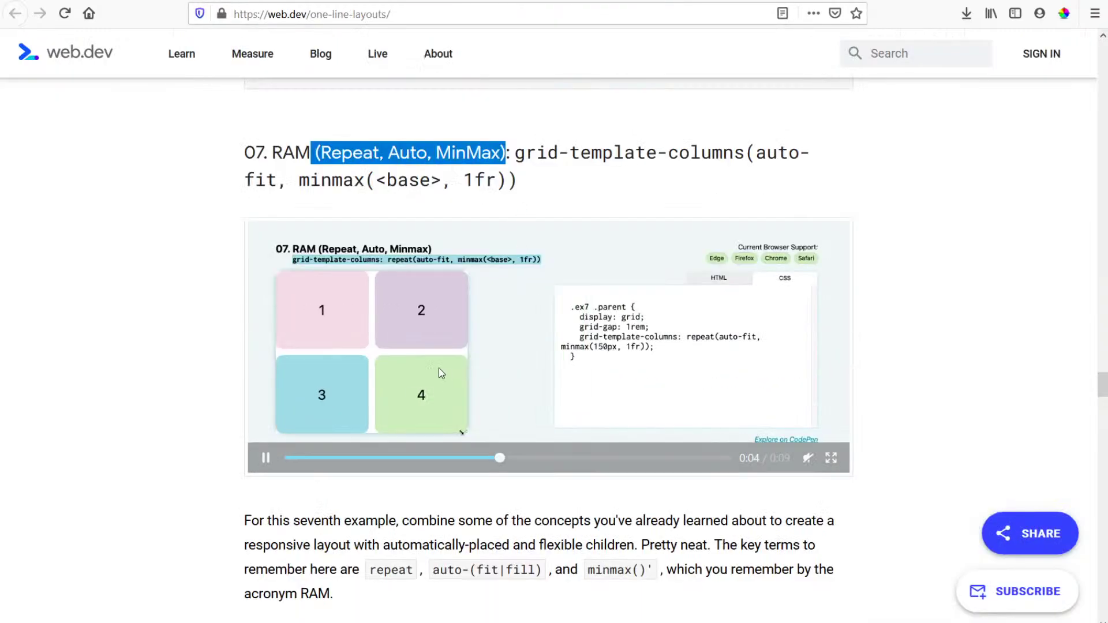
scroll(578, 439, down, 2)
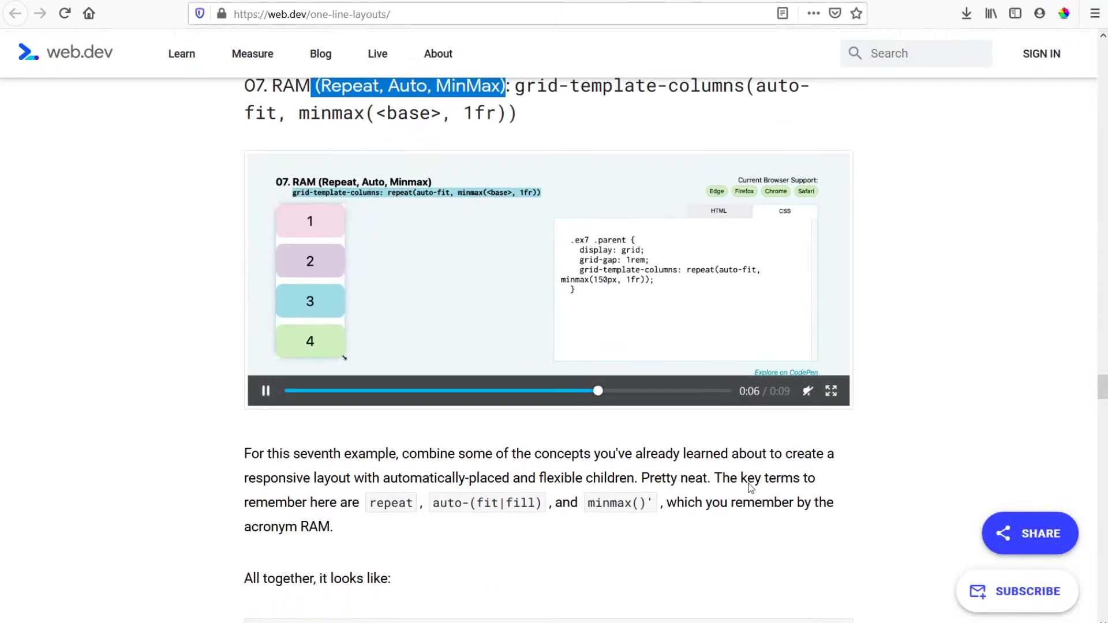
click(926, 266)
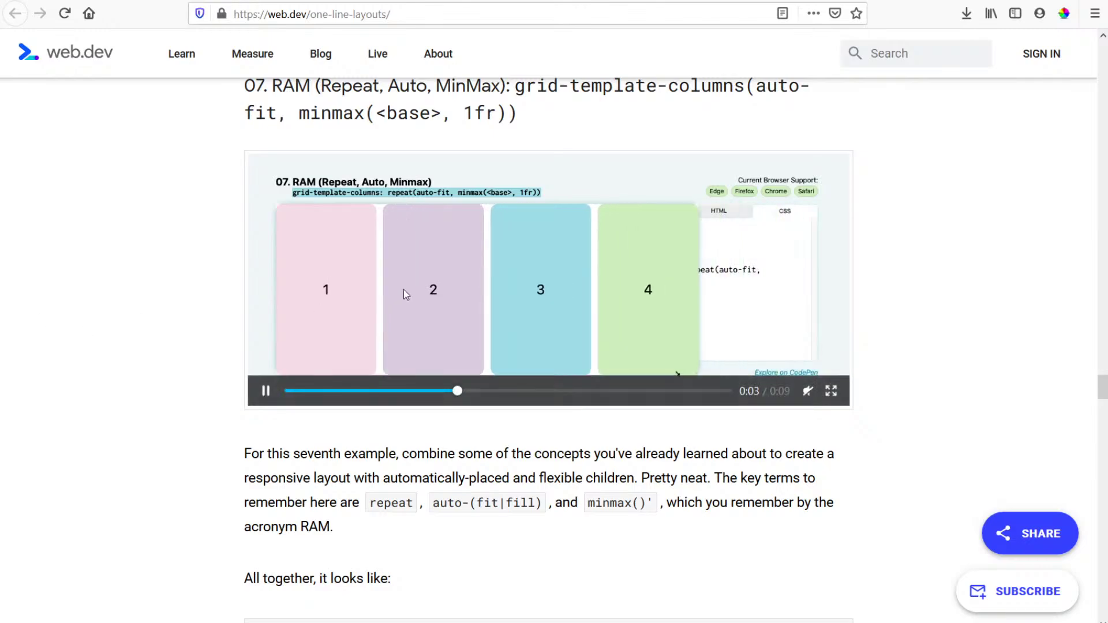
scroll(410, 304, down, 5)
scroll(410, 304, down, 8)
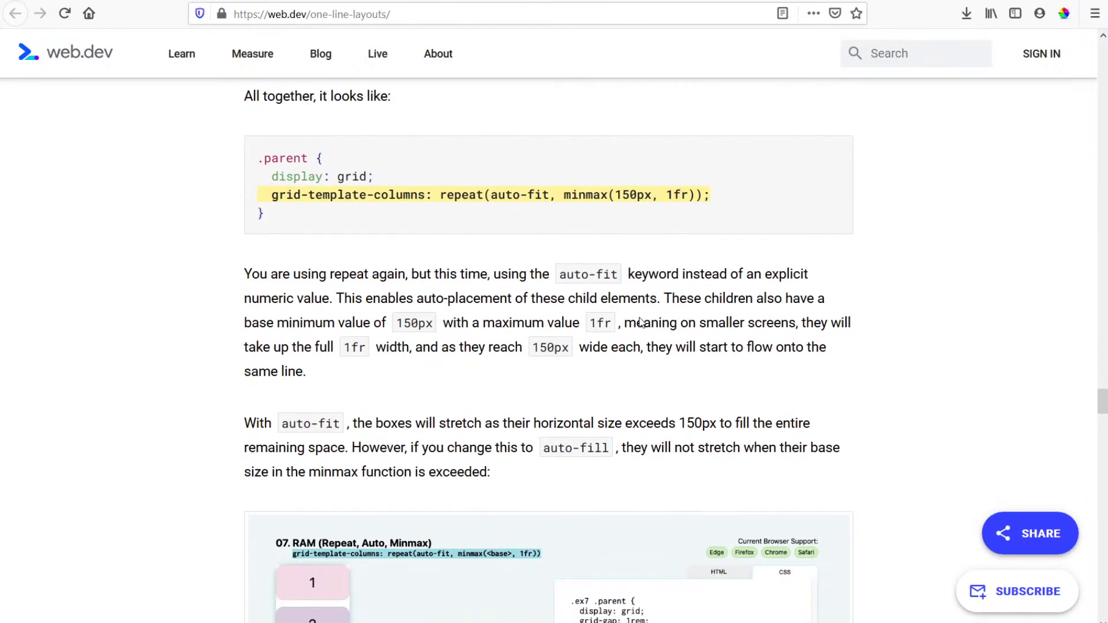
scroll(640, 320, down, 3)
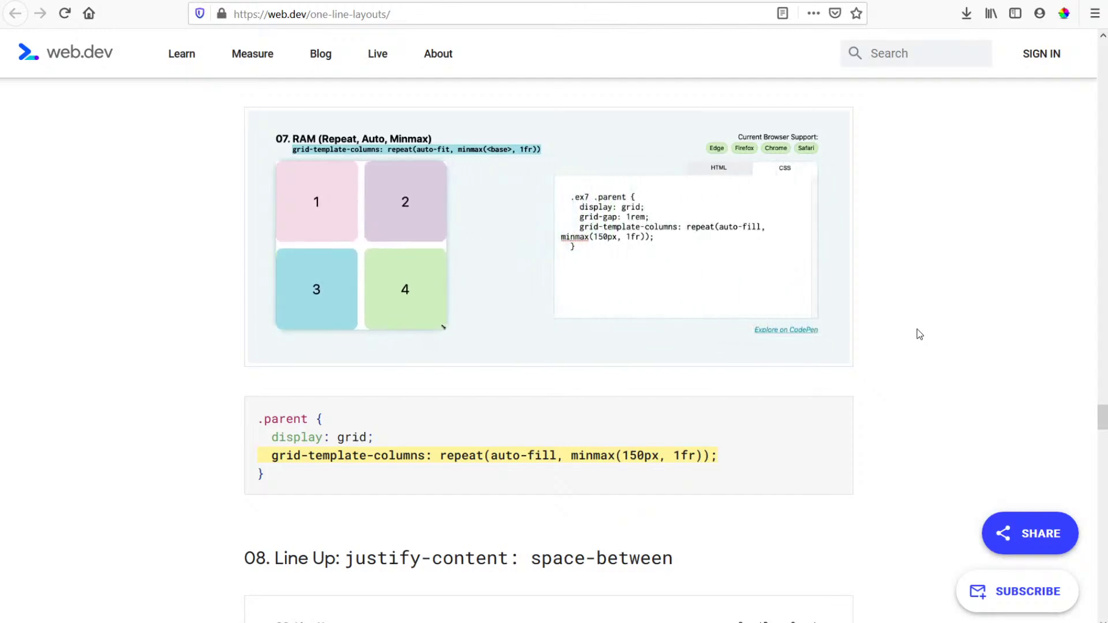
Review the 08 Line Up example, examining how justify-content: space-between distributes the title, description and image block in each card.
scroll(920, 335, down, 8)
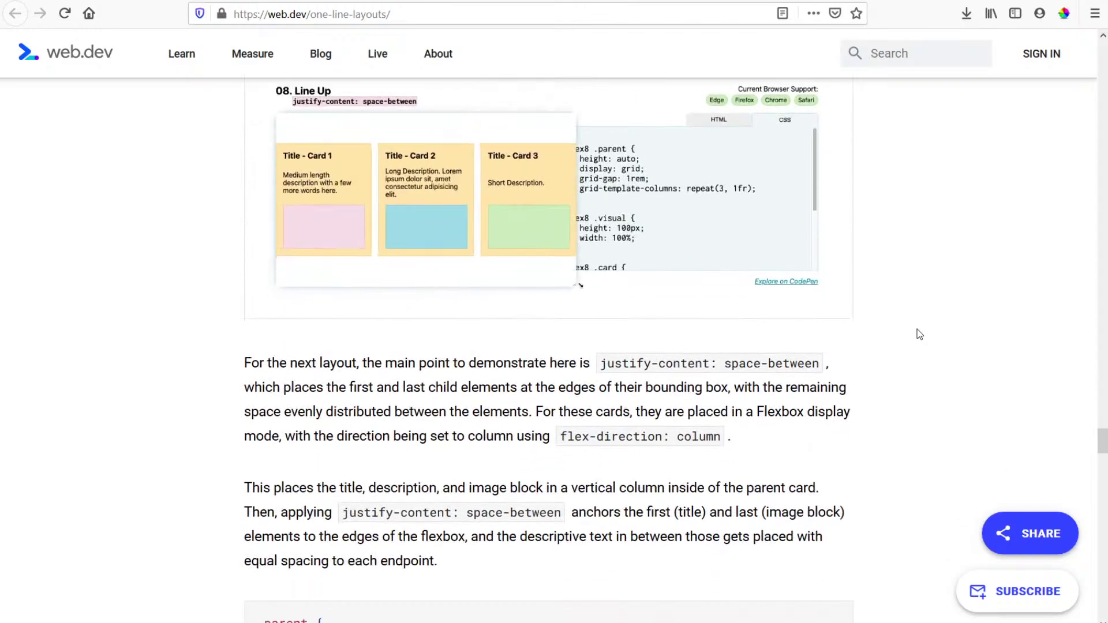
scroll(919, 335, up, 1)
scroll(920, 334, up, 1)
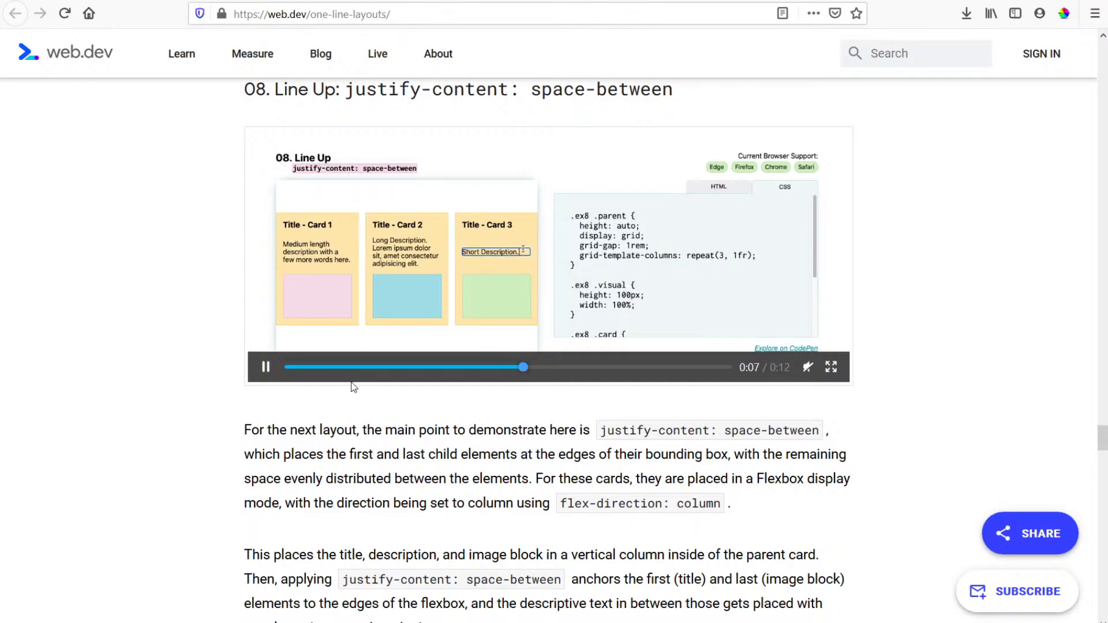
scroll(308, 459, down, 2)
scroll(398, 434, up, 2)
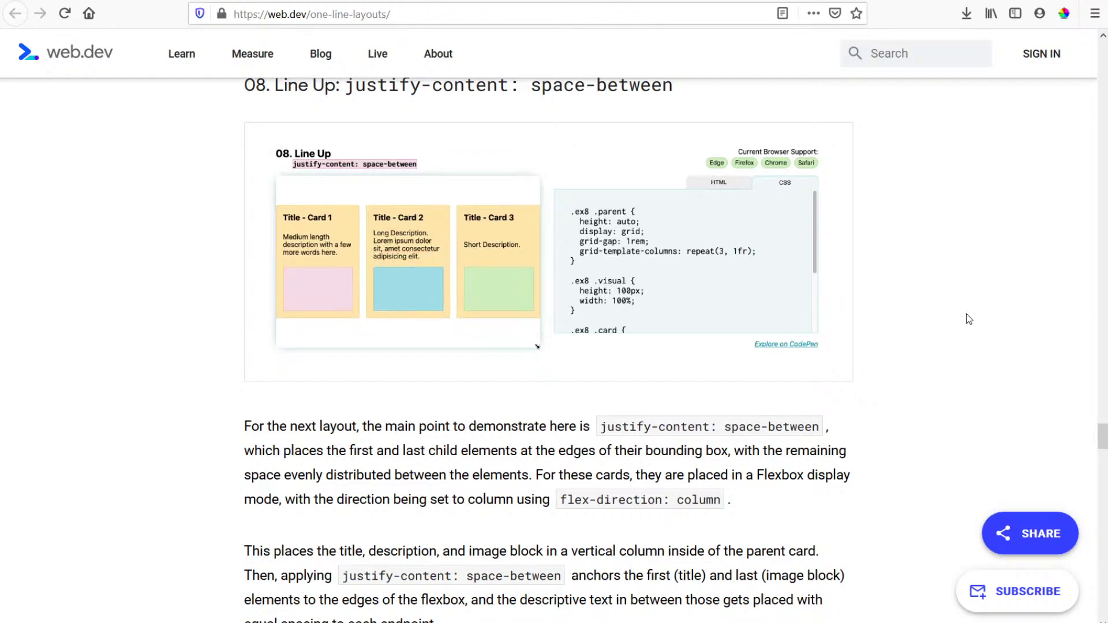
mouse_move(453, 265)
scroll(355, 274, down, 2)
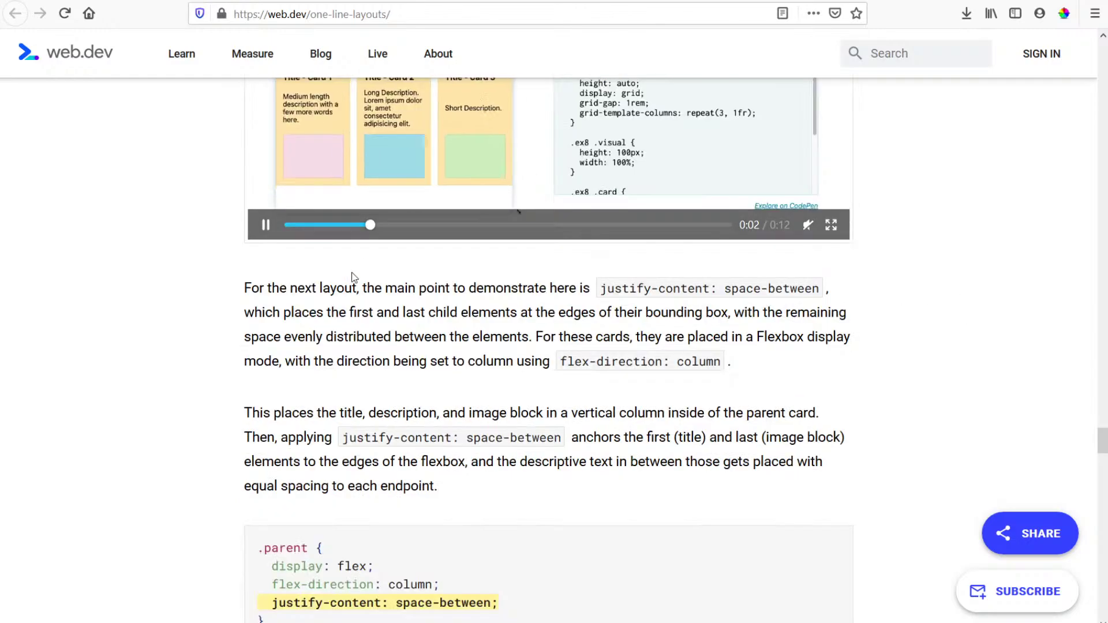
scroll(502, 433, up, 2)
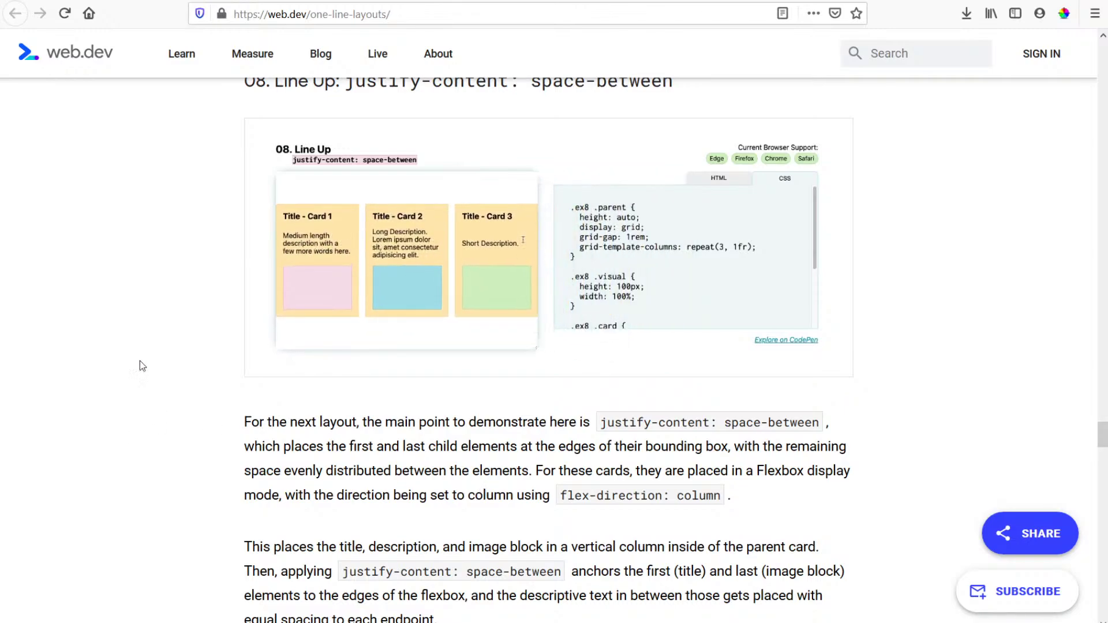
mouse_move(336, 238)
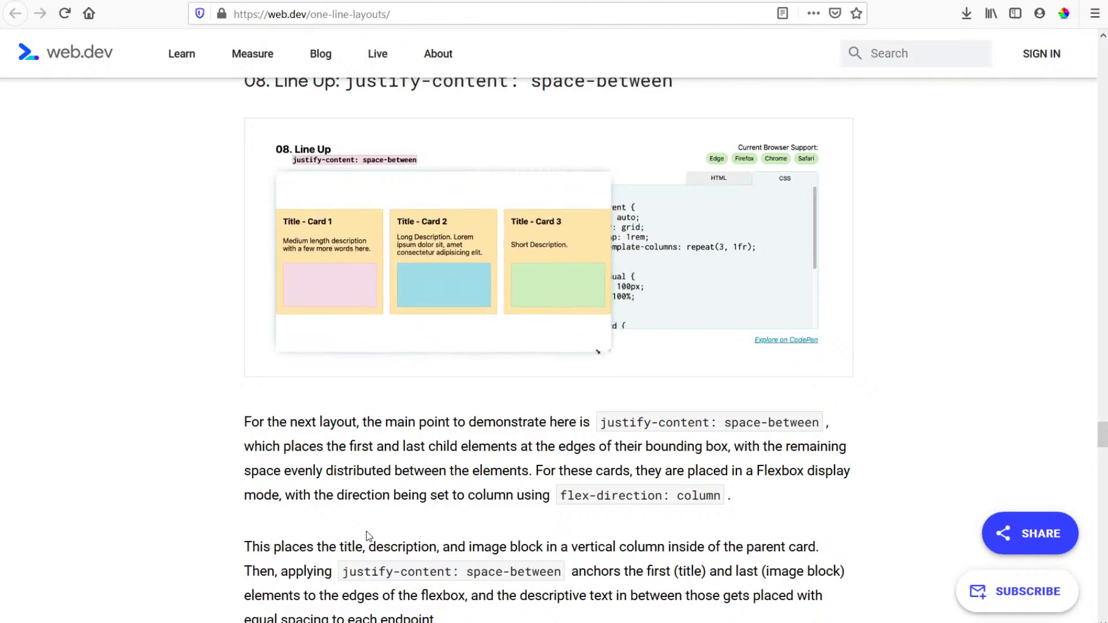
mouse_move(259, 219)
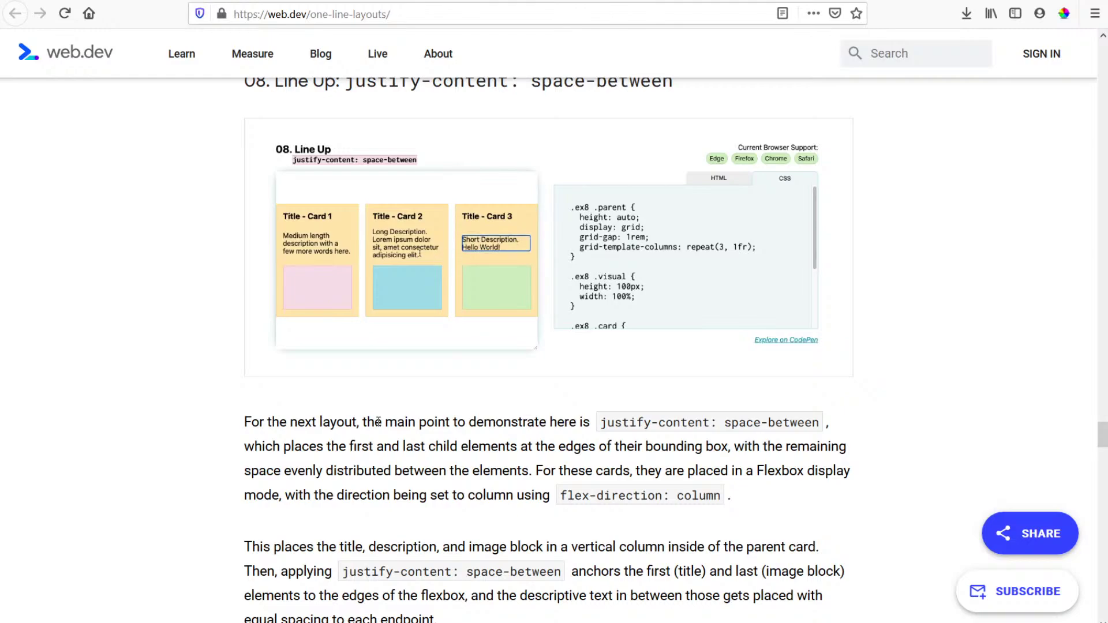
Examine the 09 Clamping My Style example, including its card demo and the clamp(23ch, 50%, 46ch) width code.
scroll(378, 422, down, 10)
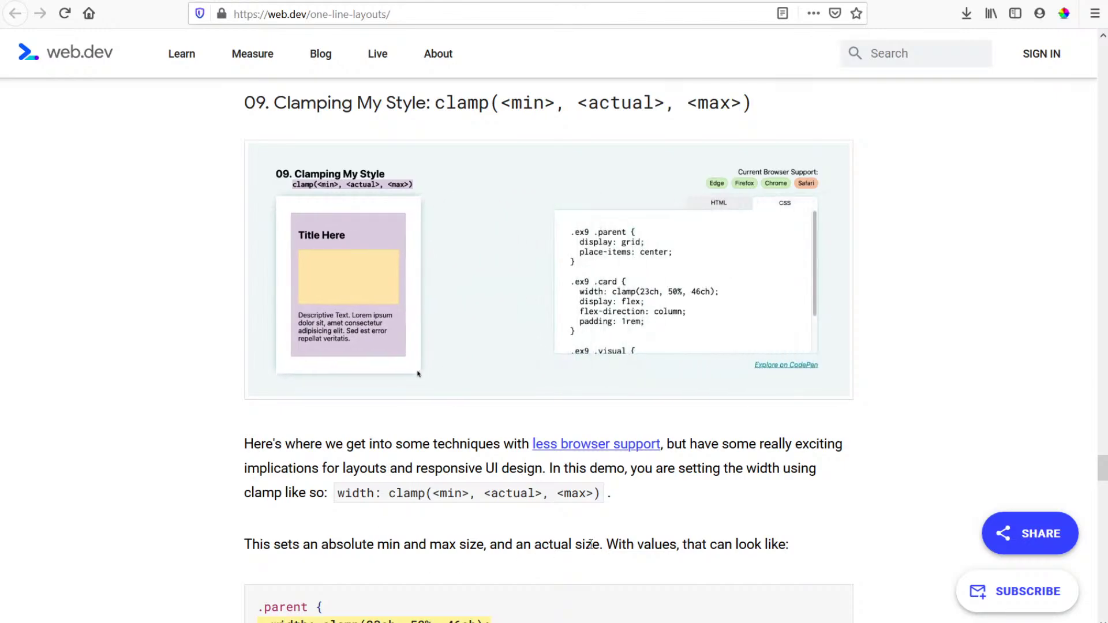
scroll(681, 519, down, 1)
scroll(696, 511, down, 1)
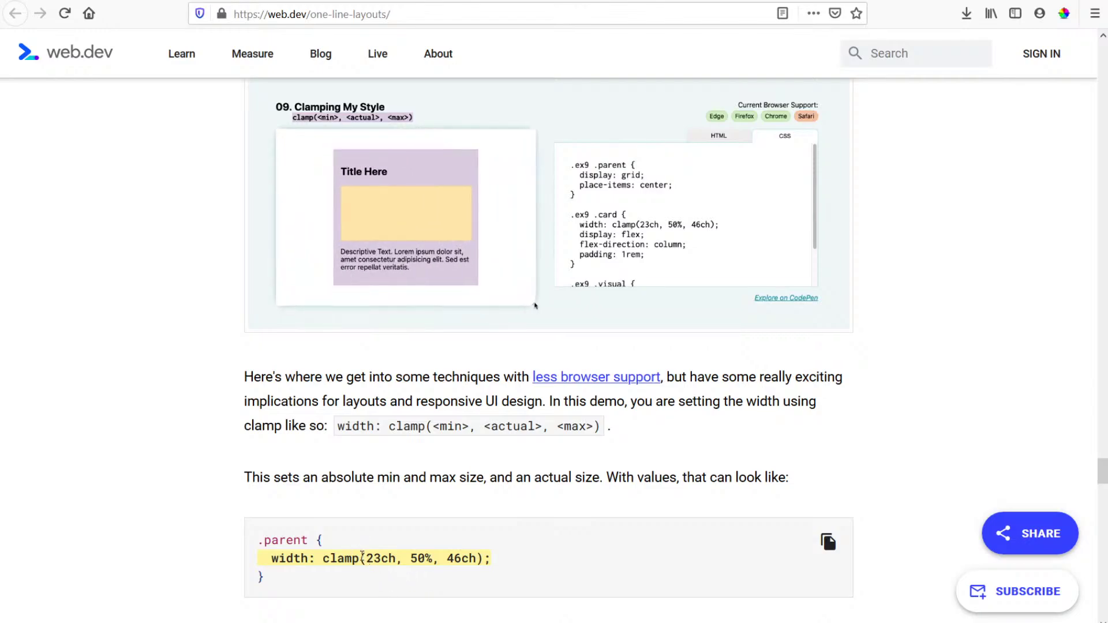
mouse_move(447, 324)
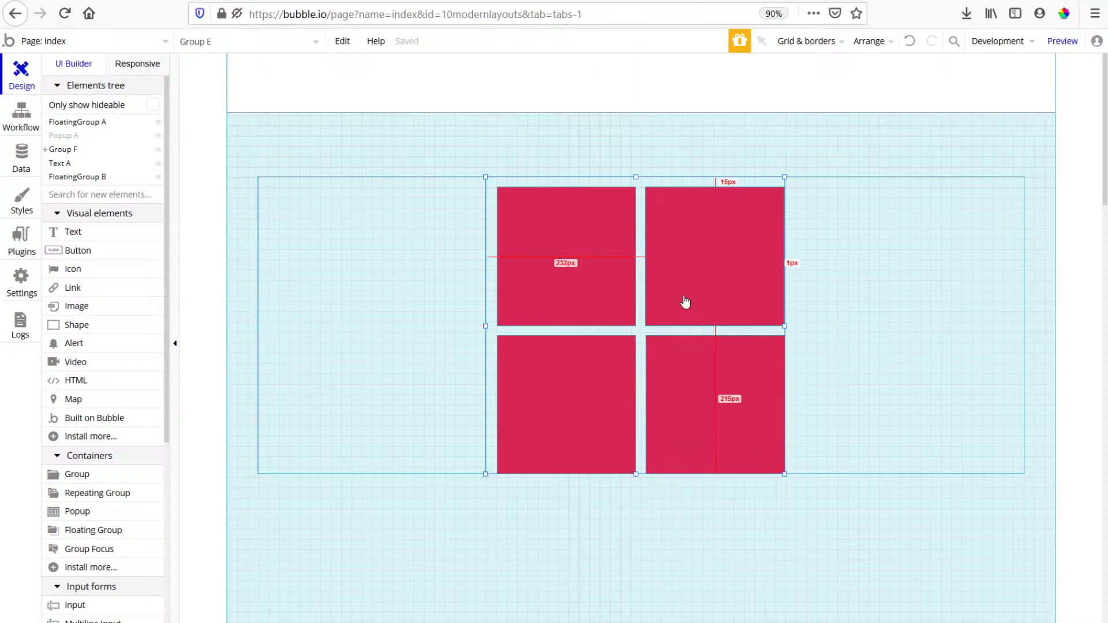
Back in the Bubble page layout, apply the Group - Warning style to Group E.
double_click(712, 202)
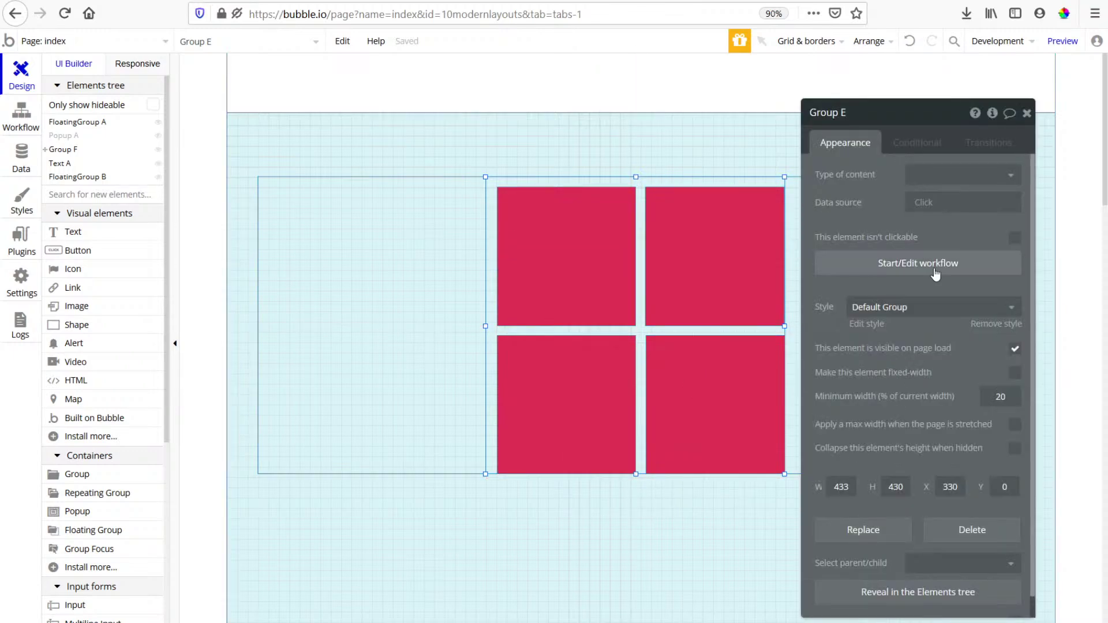
click(995, 324)
click(954, 310)
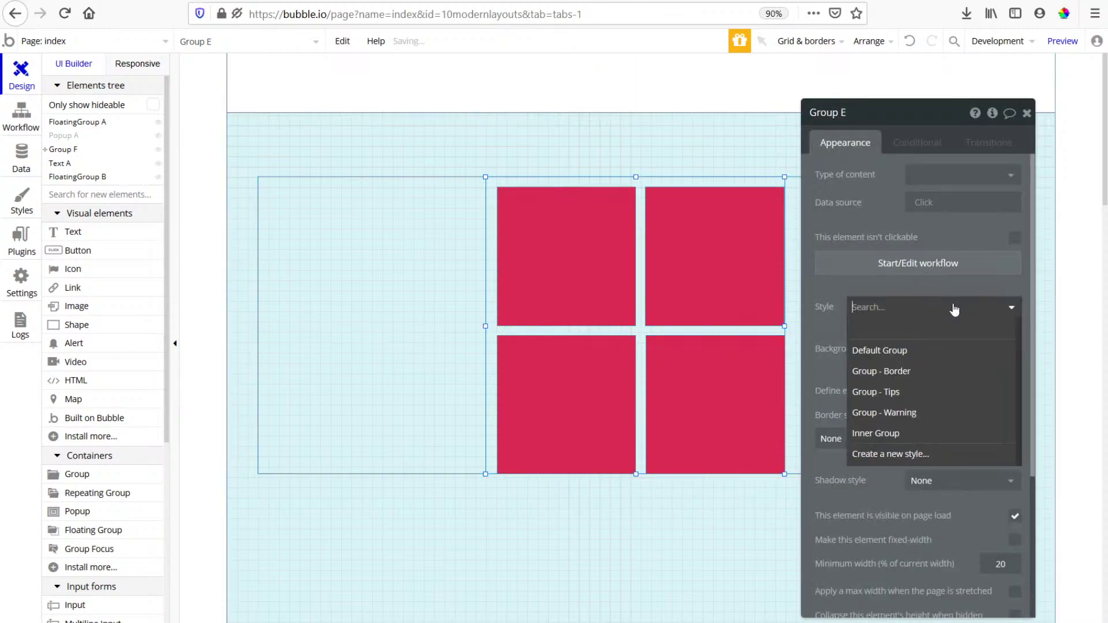
click(900, 413)
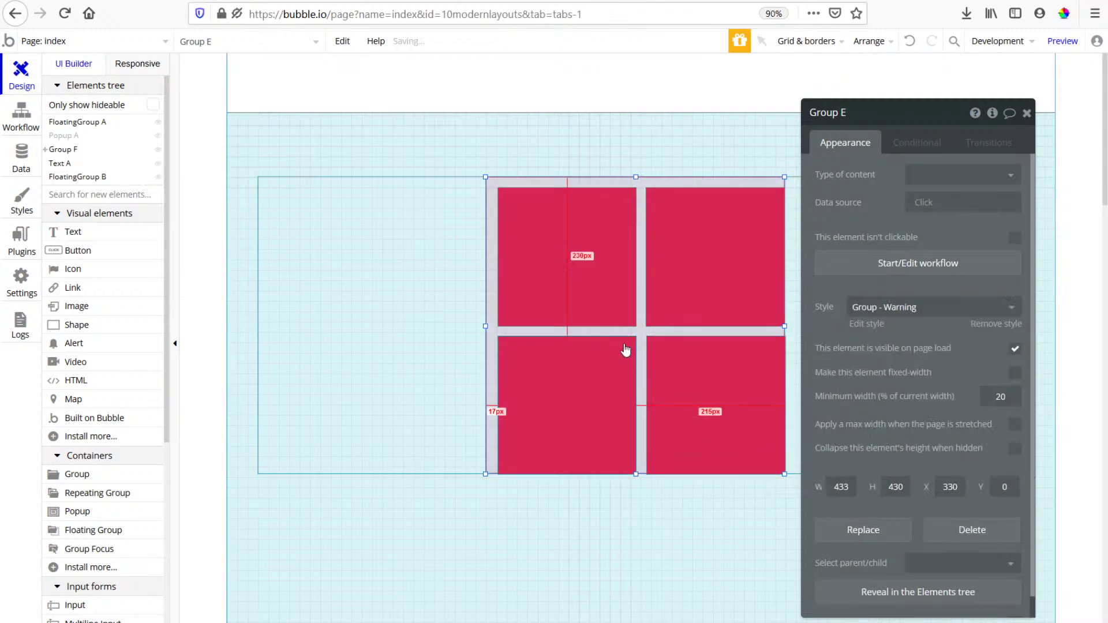
Delete three of the four squares in Group E and move the remaining one, Group B, to the group's upper-left corner.
click(577, 261)
key(Delete)
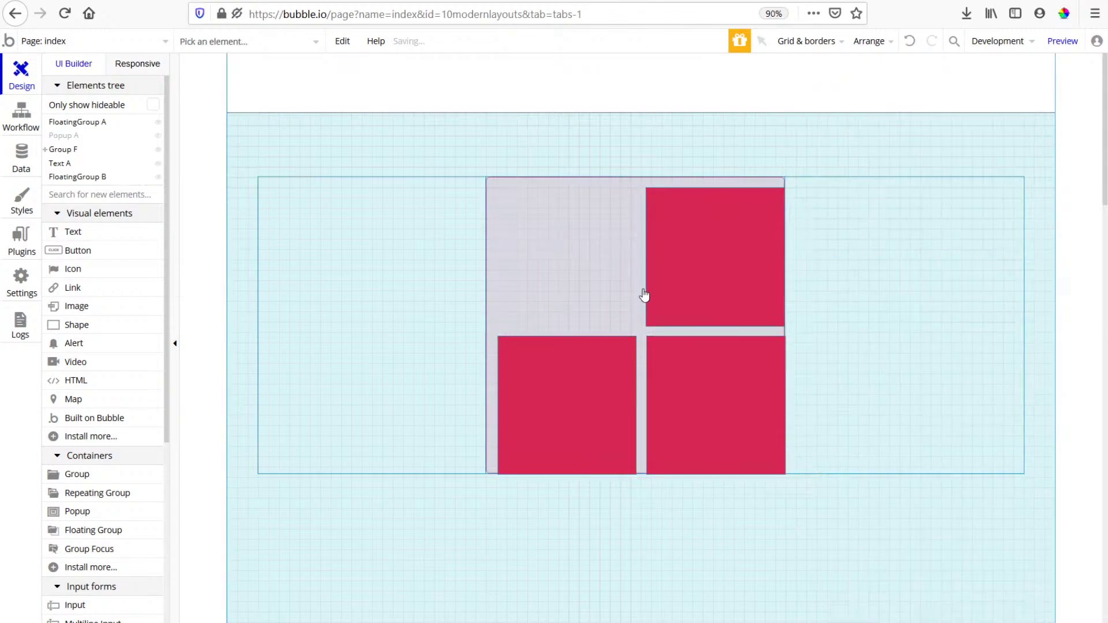
key(Delete)
click(700, 400)
key(Delete)
drag(717, 279, 566, 267)
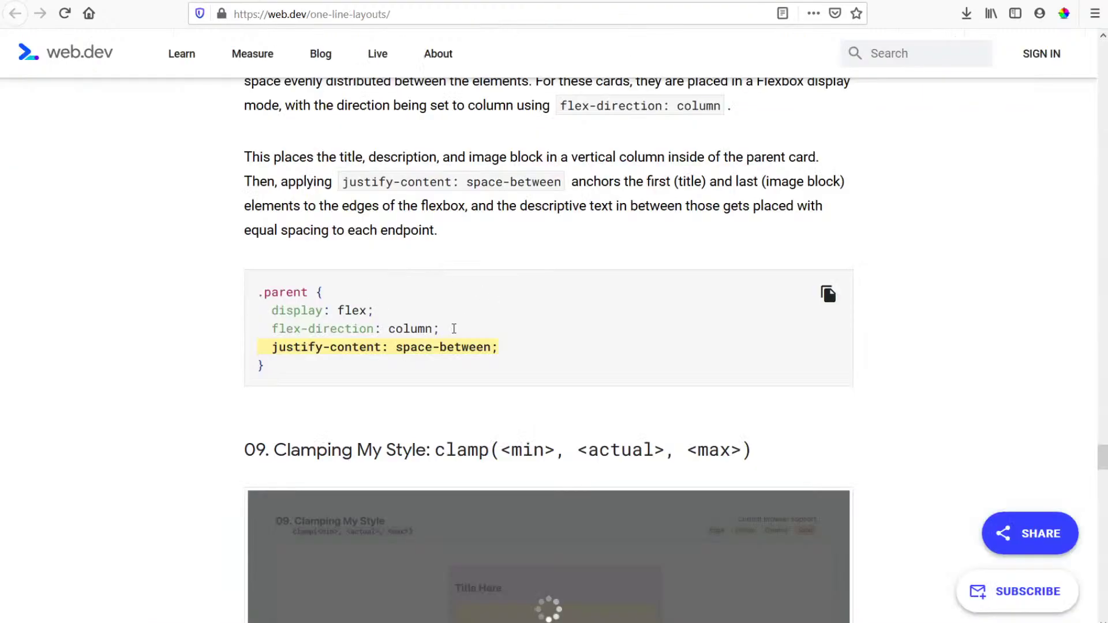
After rechecking the article's demos, move Group B to mid-height in Group E and widen it to 398 px, centered horizontally.
scroll(301, 262, up, 8)
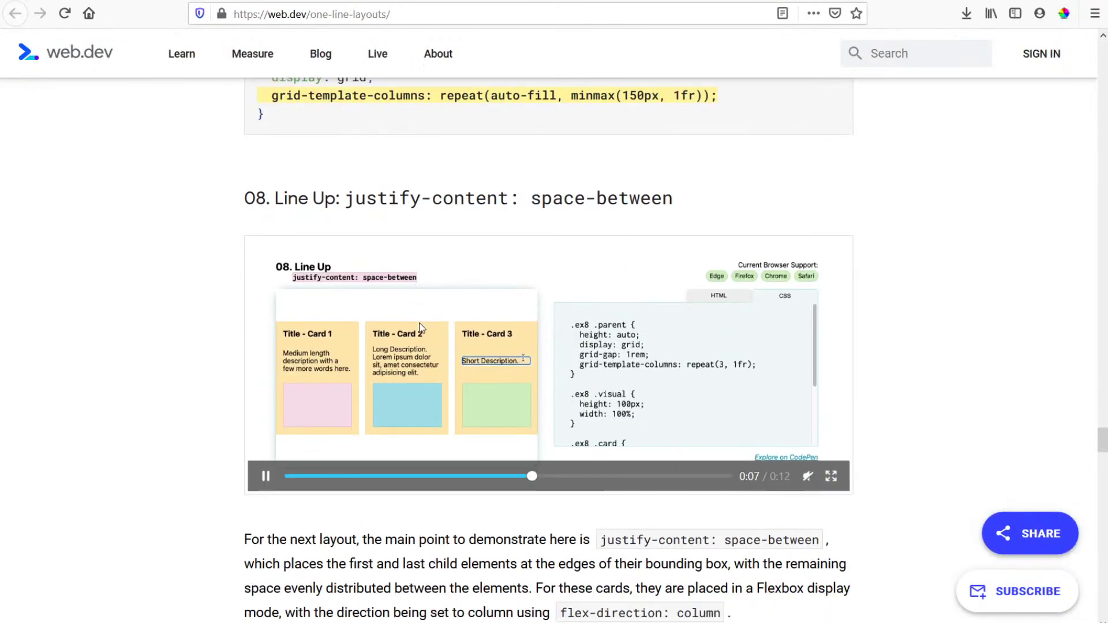
scroll(323, 271, down, 15)
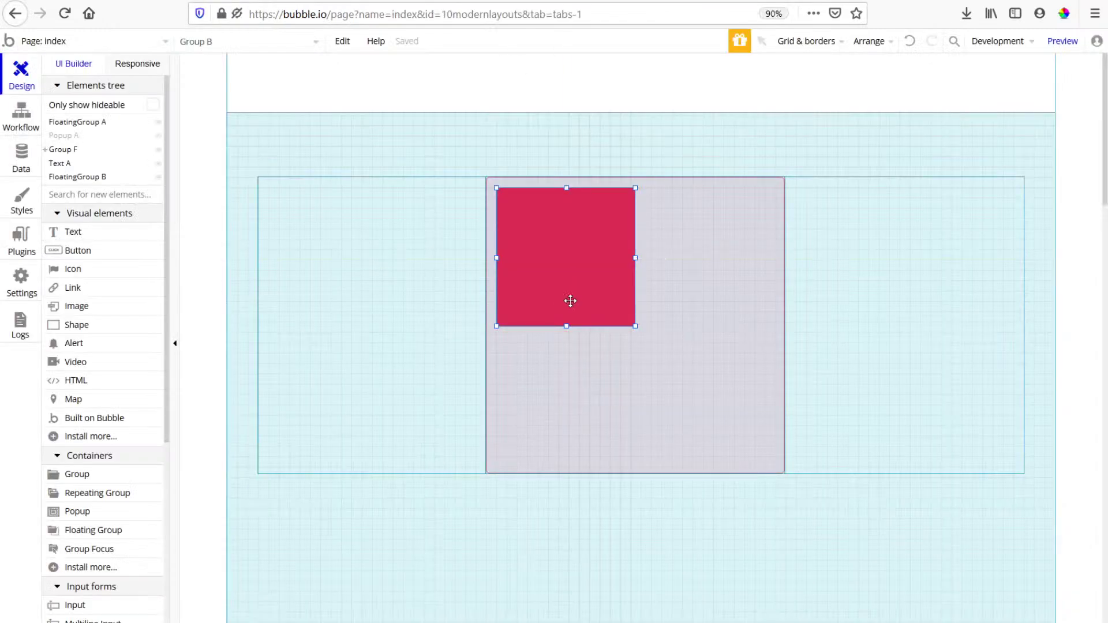
drag(572, 301, 571, 349)
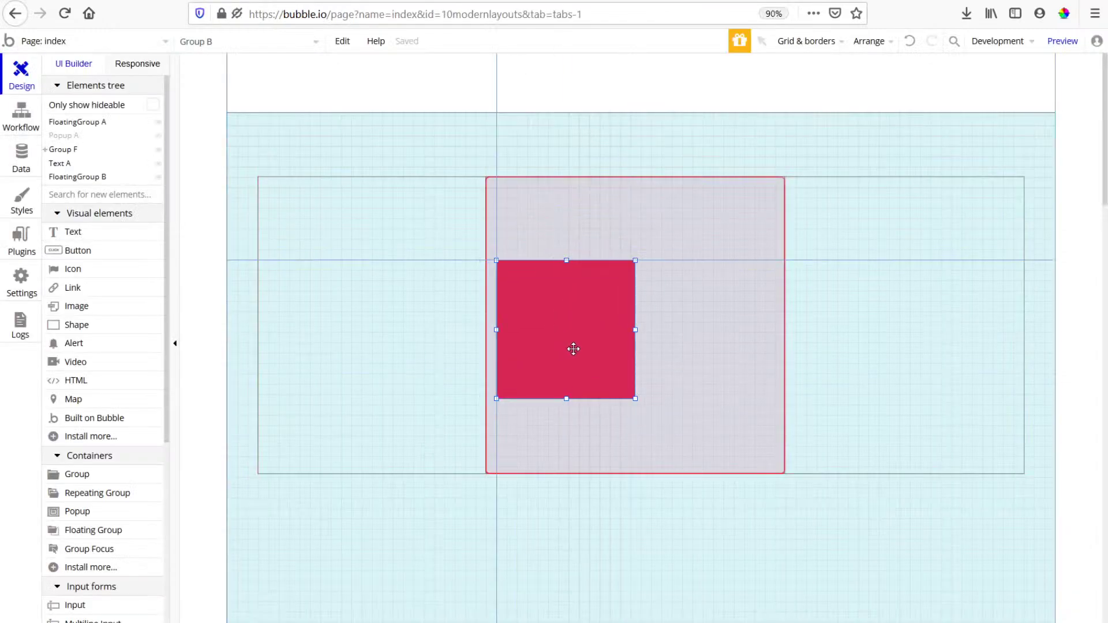
drag(635, 332, 772, 338)
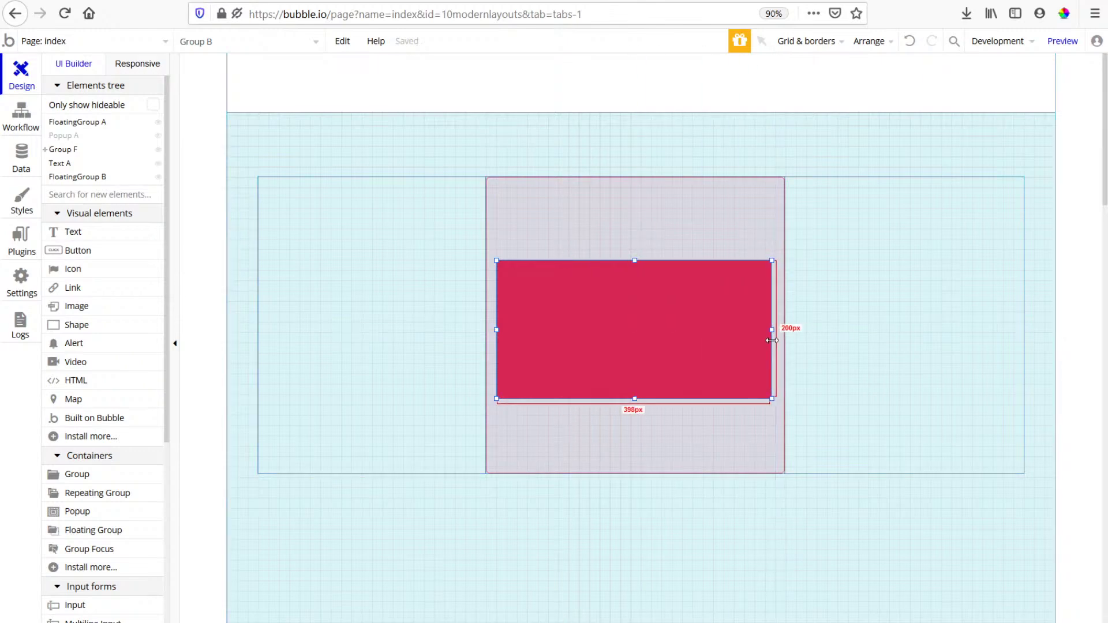
right_click(742, 341)
click(805, 544)
Set Group B's minimum width to 20% of its current width, and inspect the properties of Group E and the page.
double_click(648, 352)
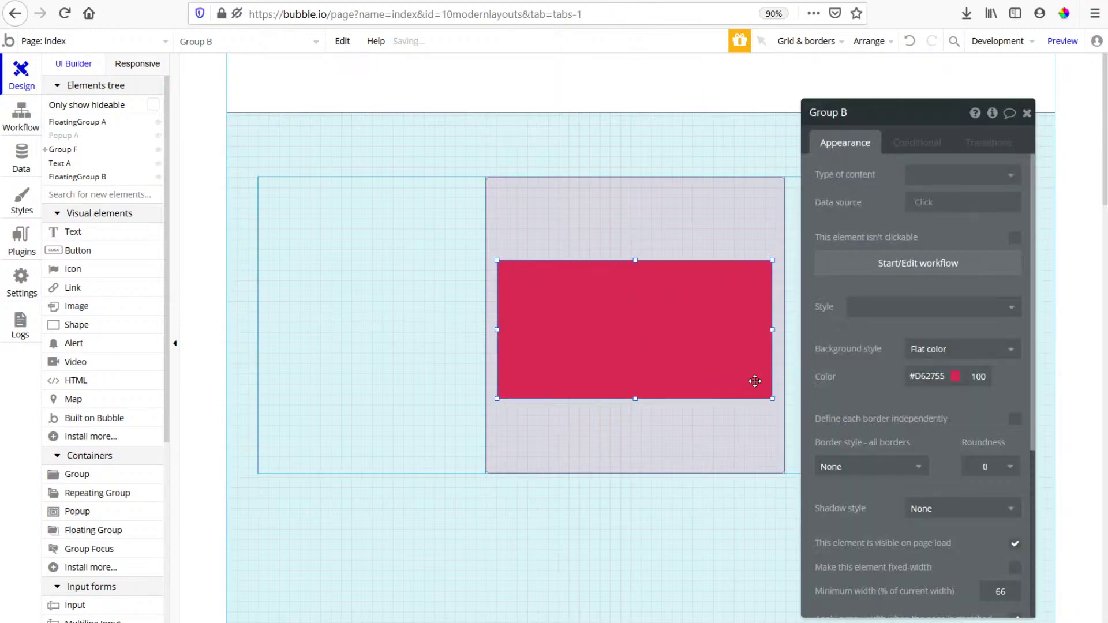
scroll(1015, 404, down, 5)
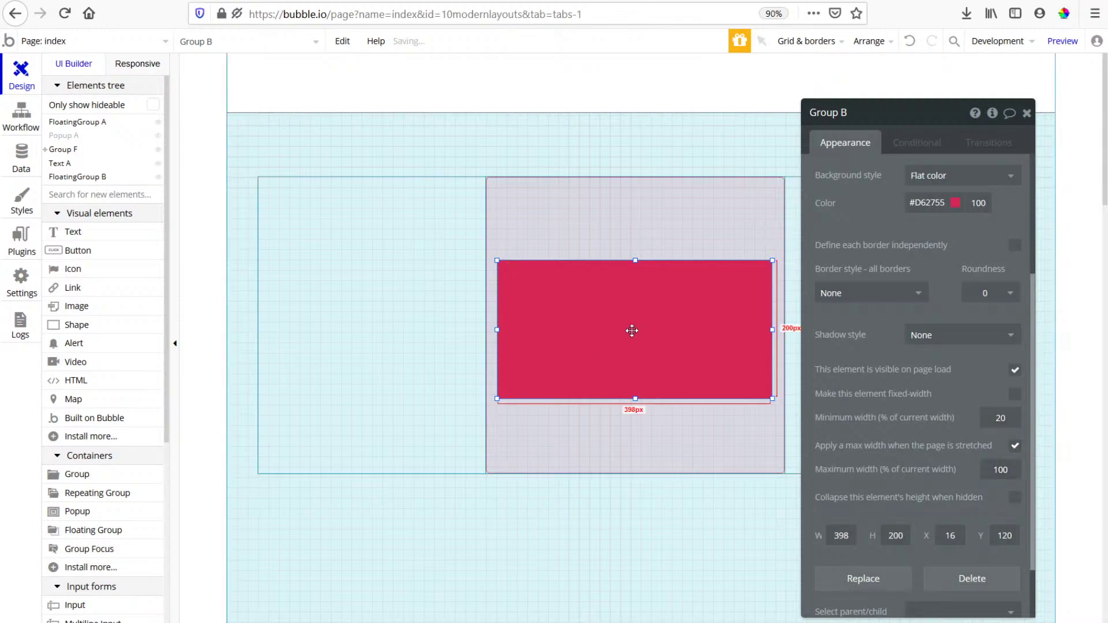
click(490, 452)
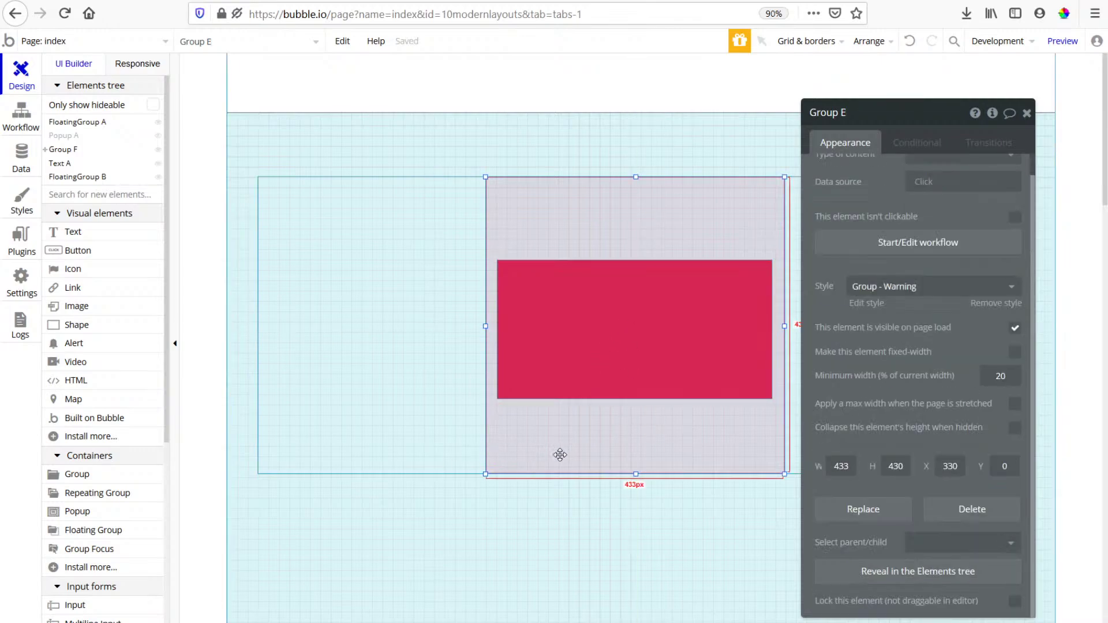
click(337, 170)
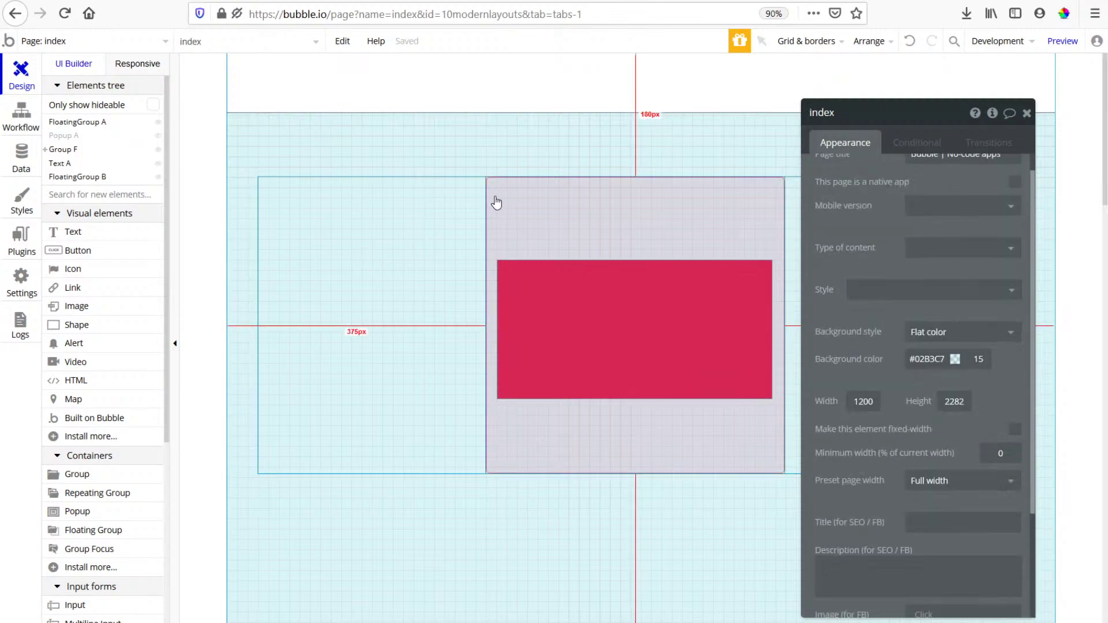
Draw a text element about 399 by 56 px across the top of Group E and move Group B up to Y 90.
click(579, 329)
scroll(884, 460, down, 2)
scroll(952, 462, down, 1)
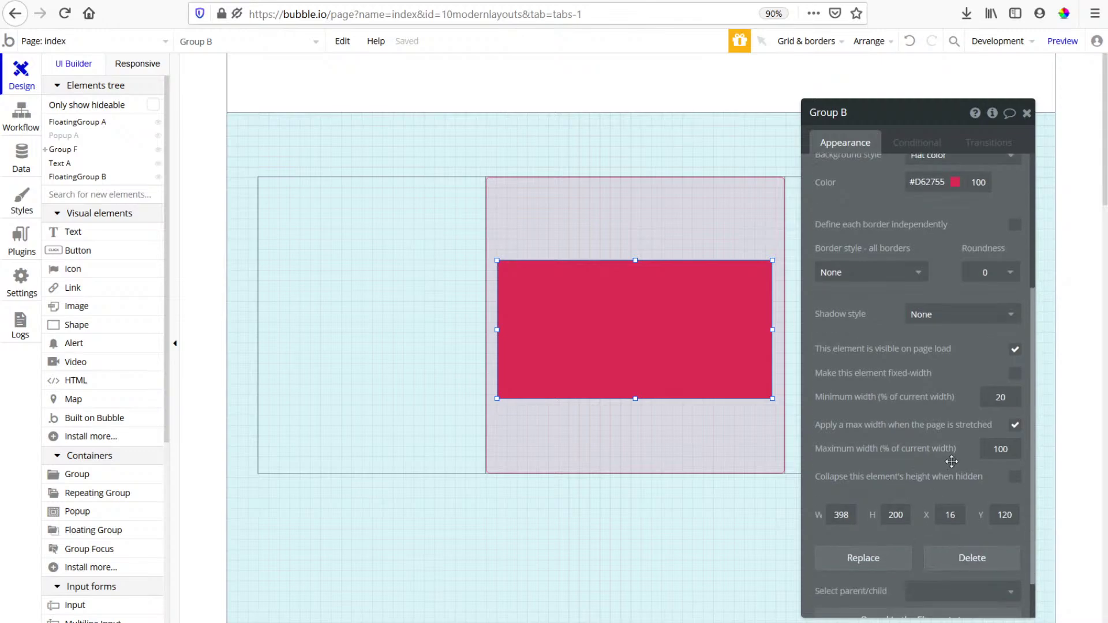
click(587, 409)
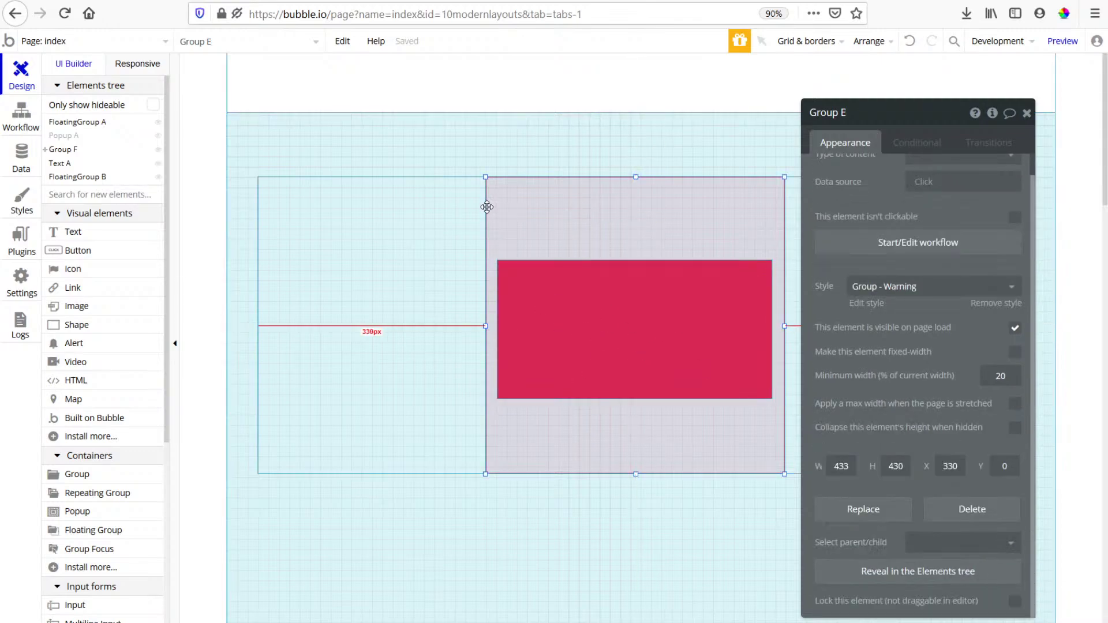
click(70, 231)
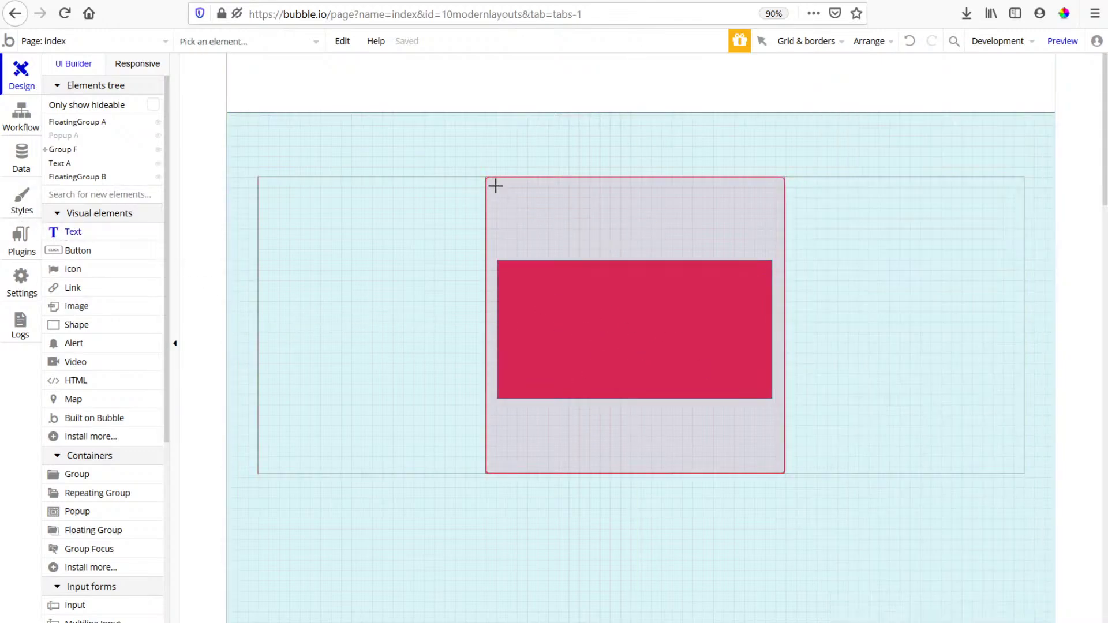
drag(770, 224, 772, 205)
drag(497, 209, 499, 206)
drag(564, 355, 562, 334)
click(565, 198)
double_click(566, 198)
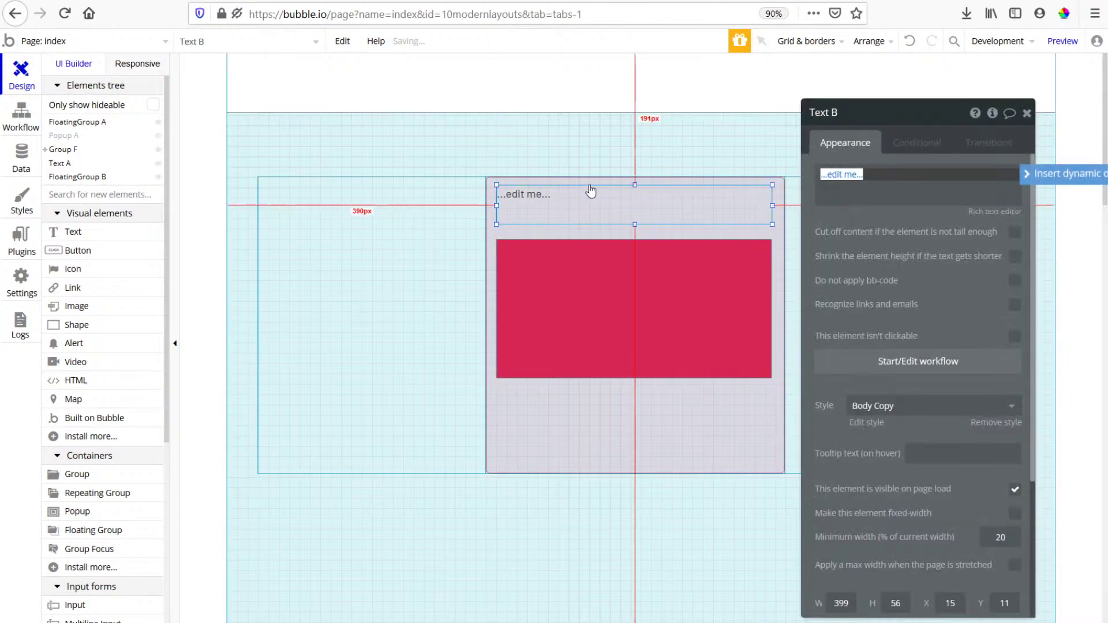
Nudge the new text element above Group B down to Y 18.
click(590, 184)
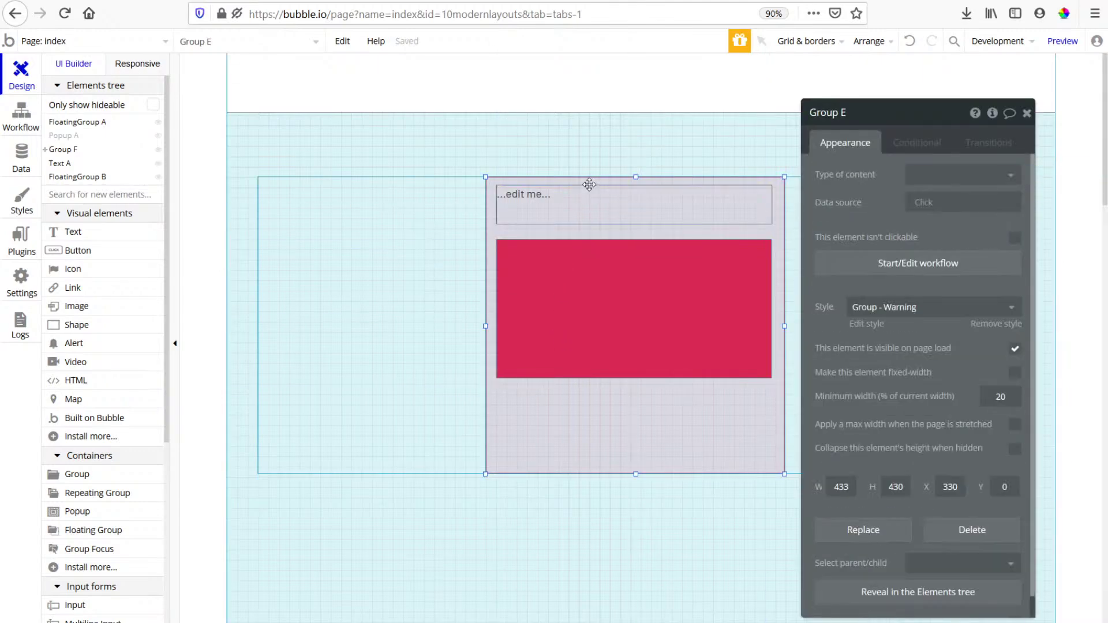
click(580, 196)
key(Down)
key(Down)
key(Down)
key(Down)
key(Down)
key(Down)
key(Down)
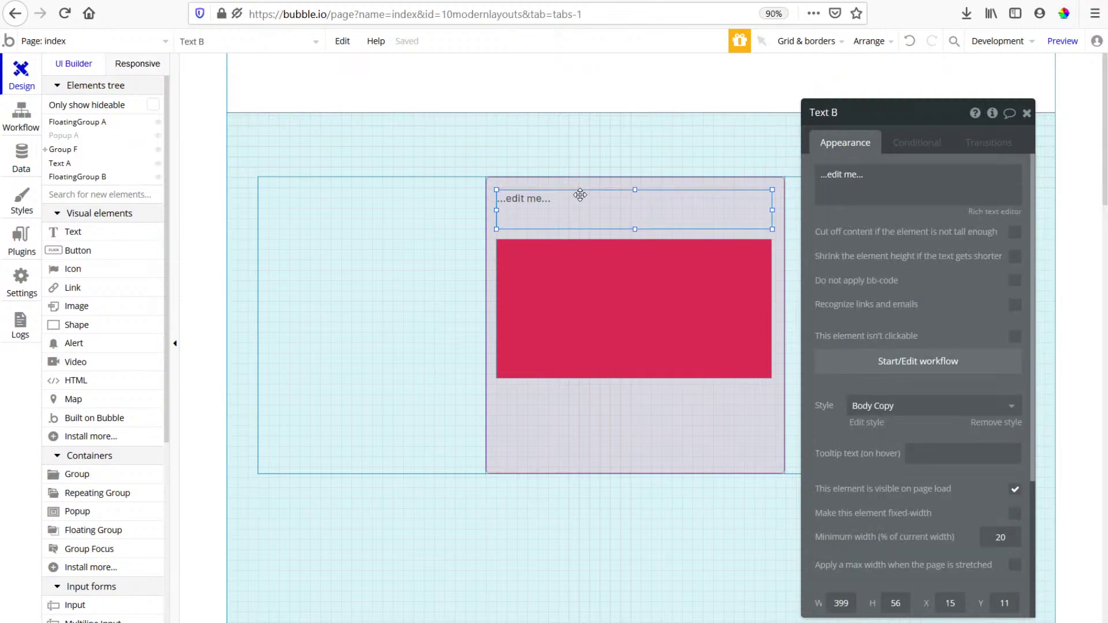
Apply the H1 Heading - Dark style to the text element above Group B.
click(589, 431)
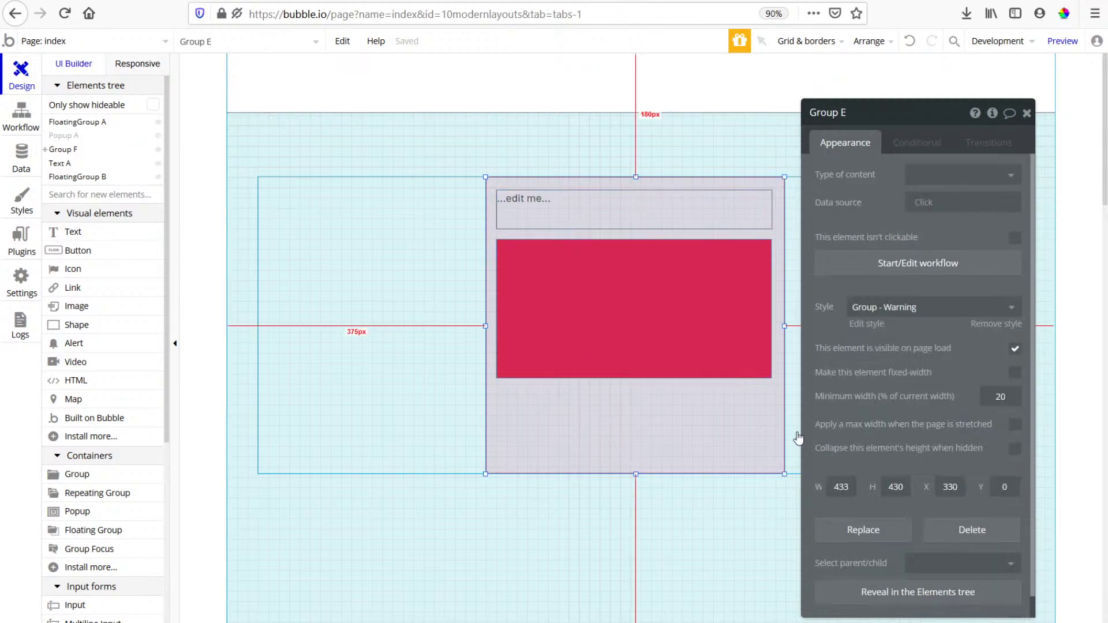
click(500, 222)
click(896, 409)
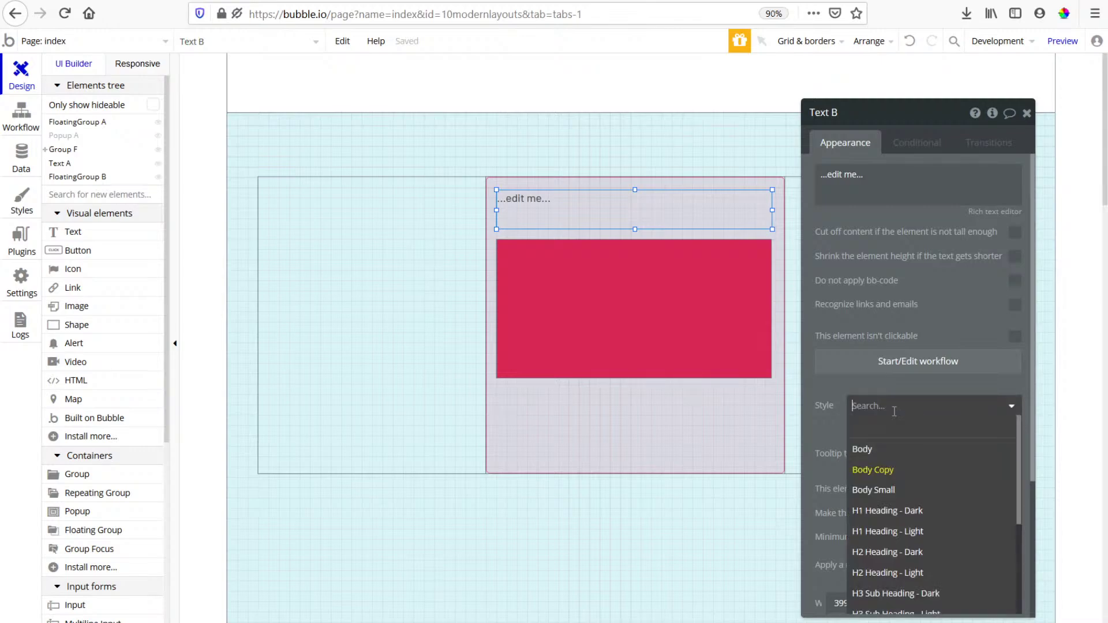
text(h)
click(928, 450)
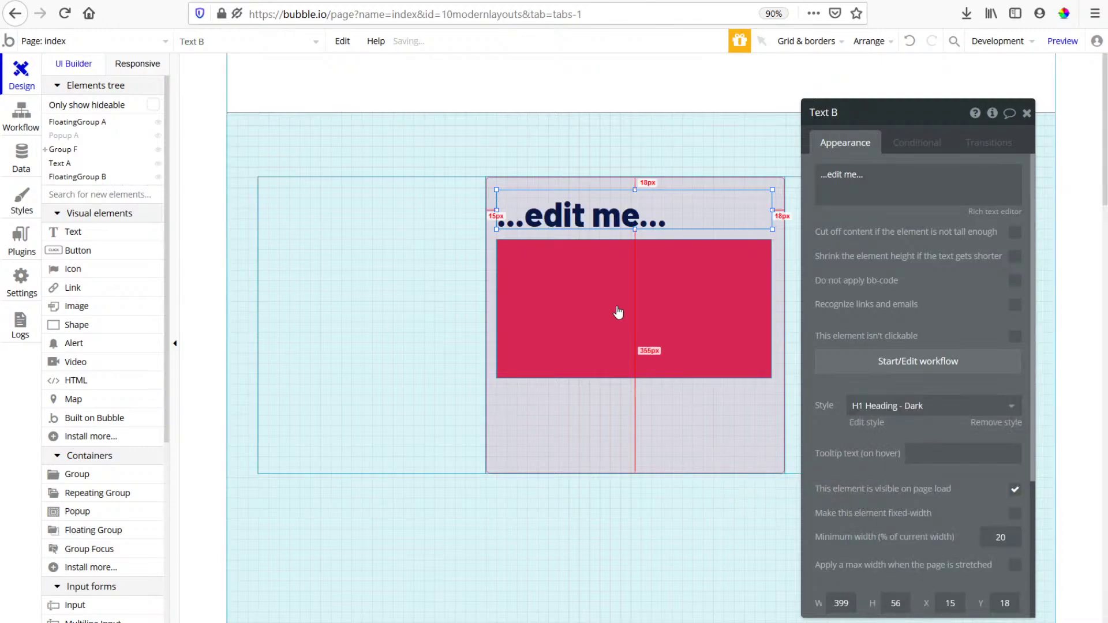
Place a copy of the heading below Group B at Y 315 and apply the Tip Text style to it.
key(Escape)
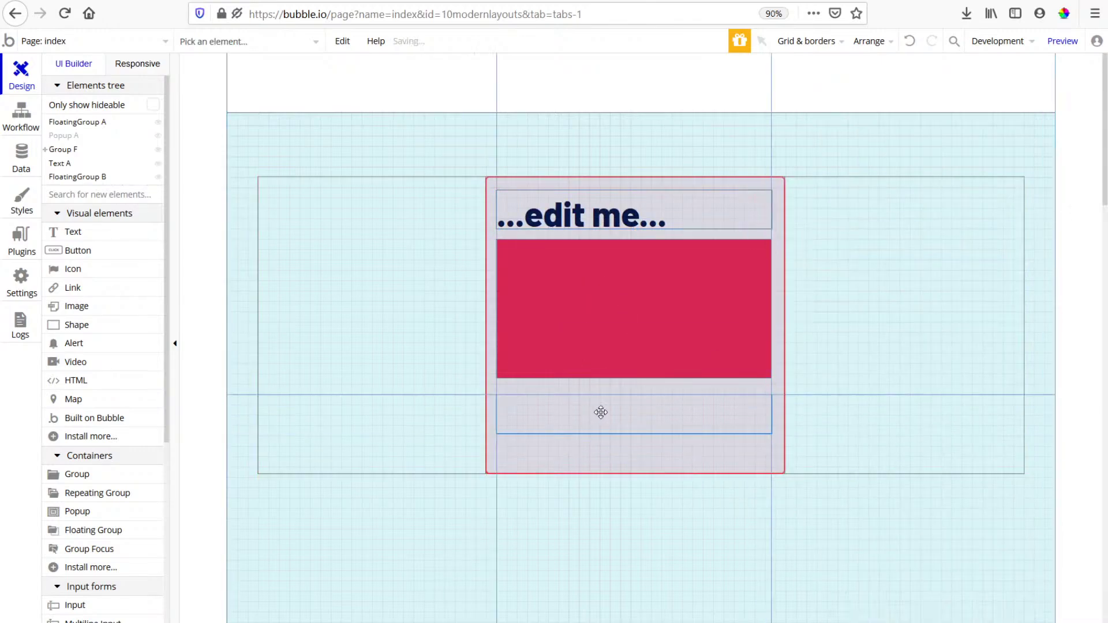
double_click(599, 411)
click(891, 406)
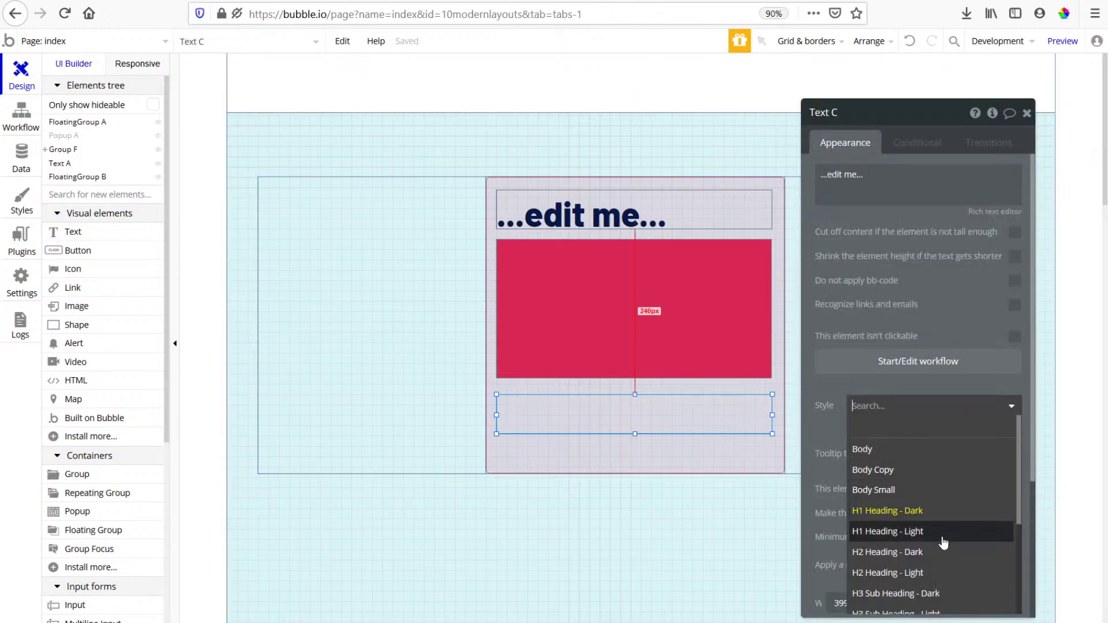
scroll(938, 572, down, 4)
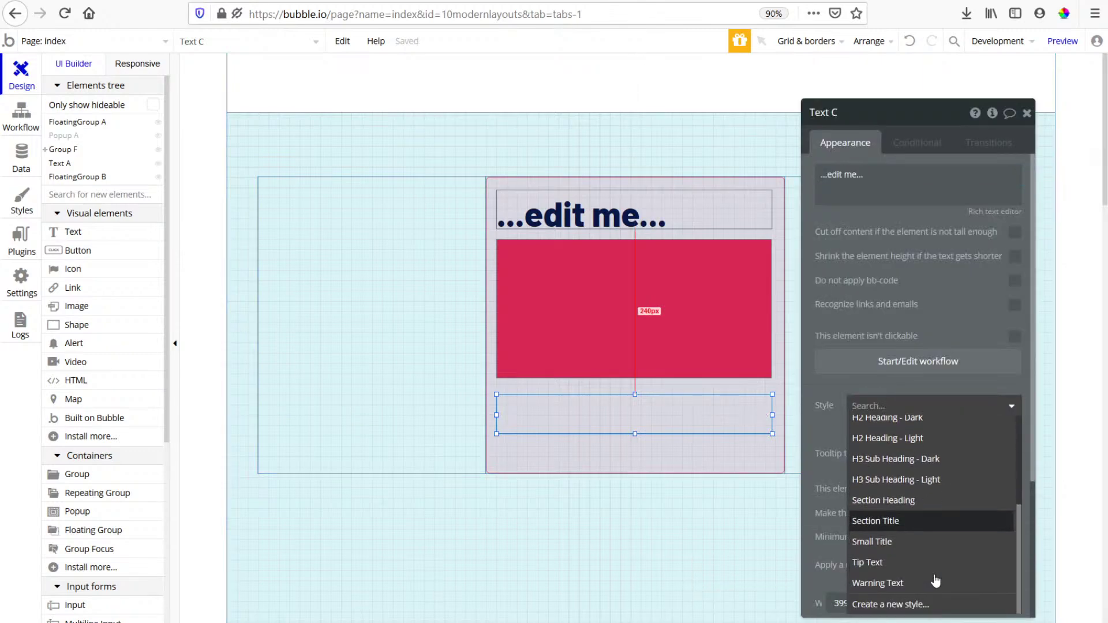
click(910, 542)
click(922, 411)
scroll(920, 520, down, 3)
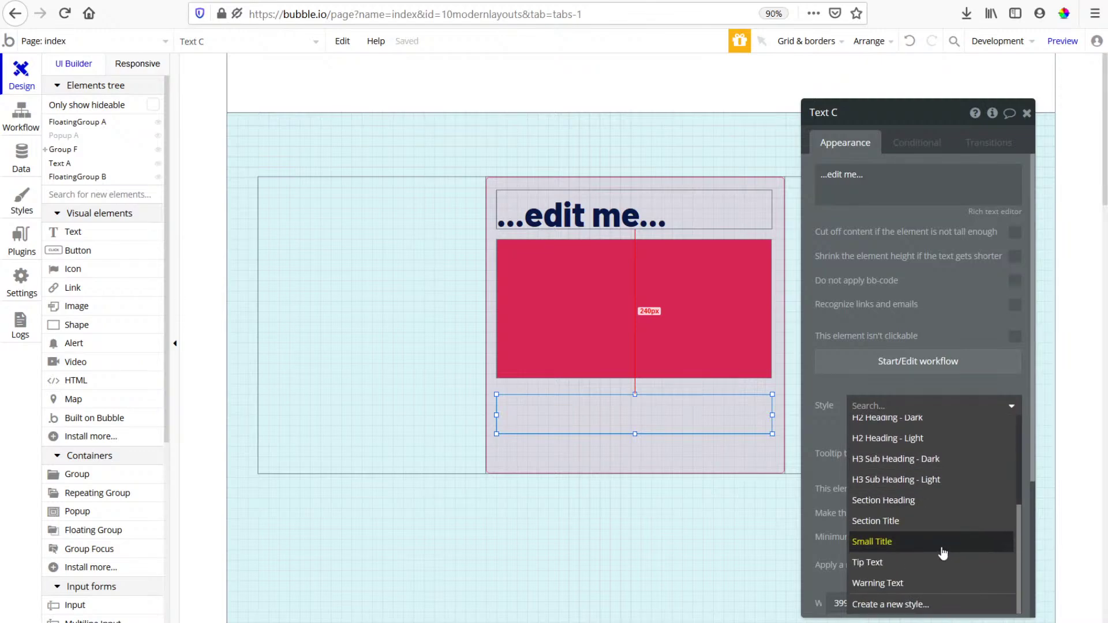
click(925, 564)
Lengthen the text below Group B by repeating the placeholder "...edit me..." over many lines.
triple_click(887, 183)
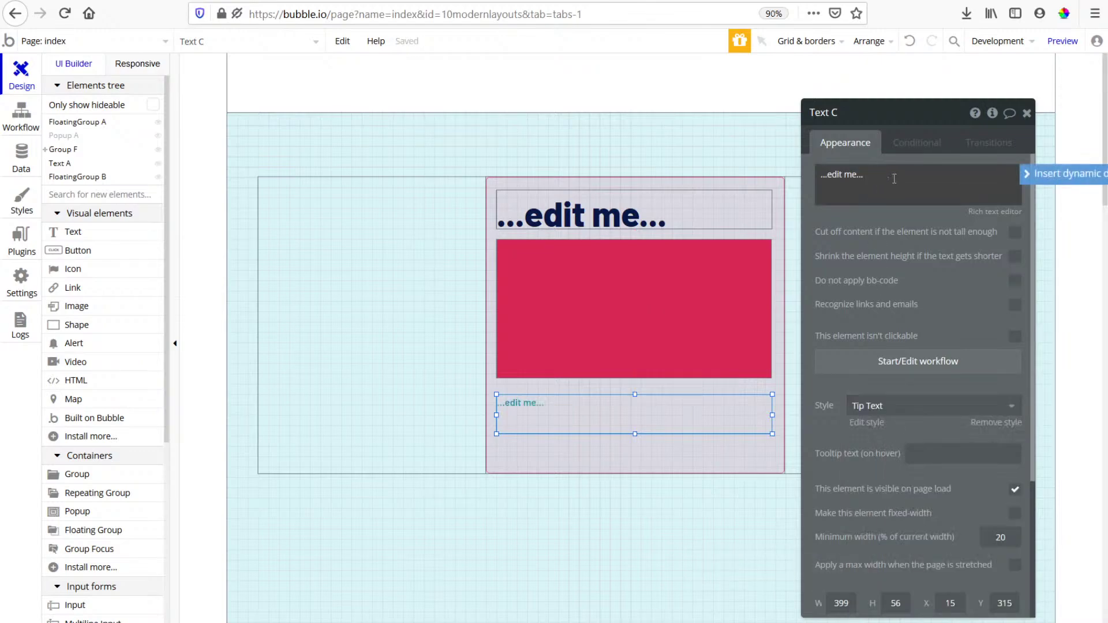
key(ctrl+v)
key(ctrl+v)
key(ctrl+v)
key(ctrl+v)
key(ctrl+v)
key(ctrl+v)
key(ctrl+v)
key(ctrl+v)
key(ctrl+v)
key(ctrl+v)
key(ctrl+v)
key(ctrl+v)
key(ctrl+v)
key(ctrl+v)
key(ctrl+v)
key(ctrl+v)
key(ctrl+v)
key(ctrl+v)
key(ctrl+v)
key(ctrl+v)
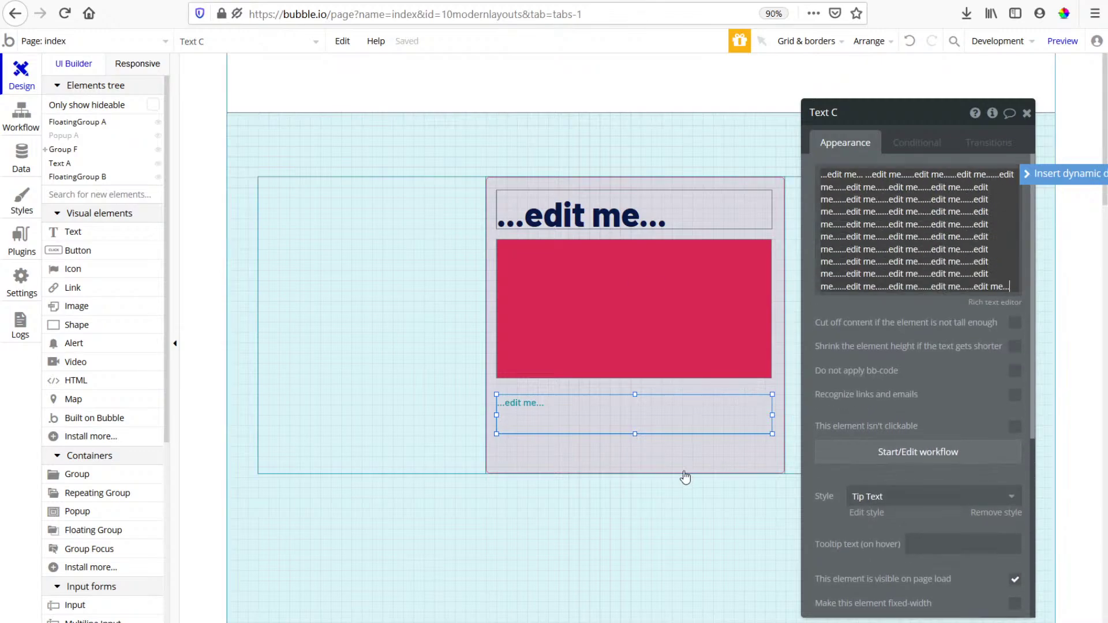
click(638, 462)
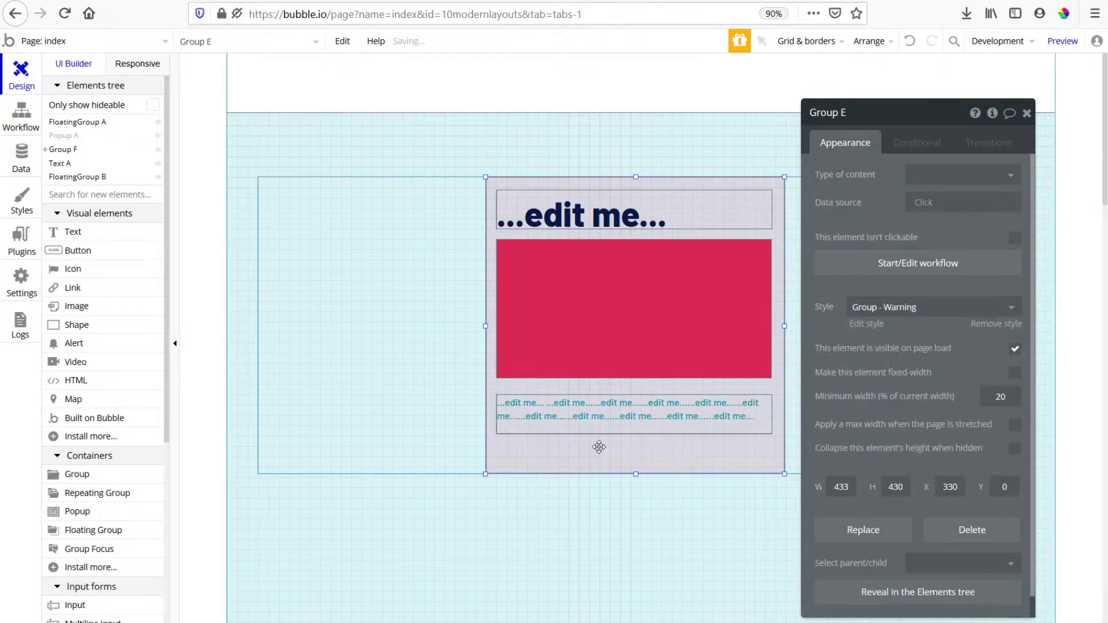
Preview the page, dismiss the popup and resize the viewport to see how the card behaves.
click(1072, 42)
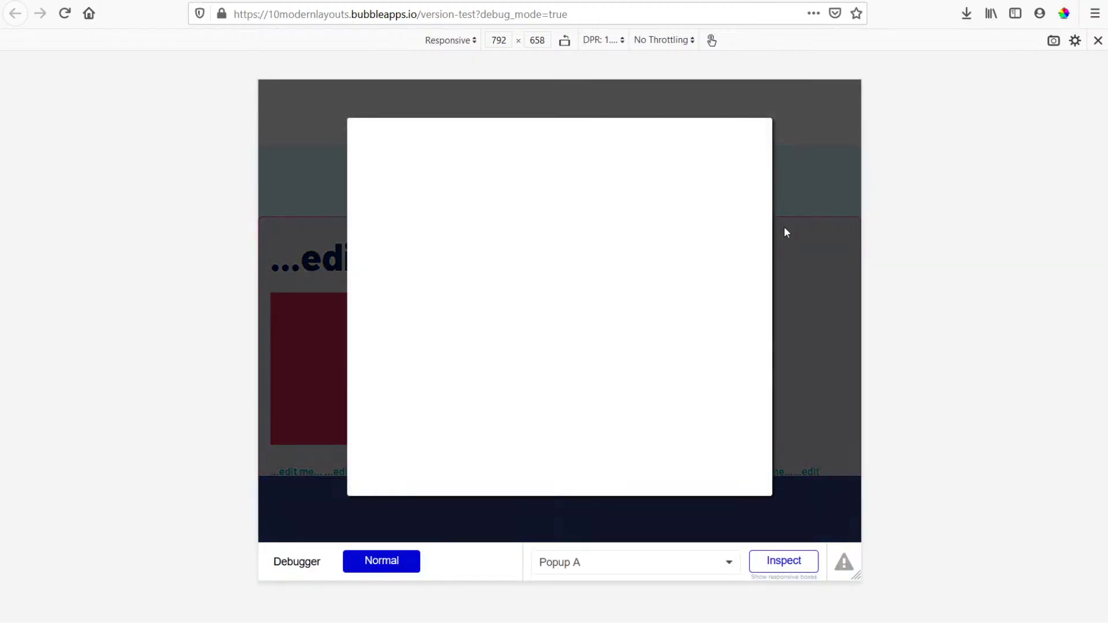
click(783, 232)
scroll(693, 245, down, 3)
scroll(849, 317, up, 2)
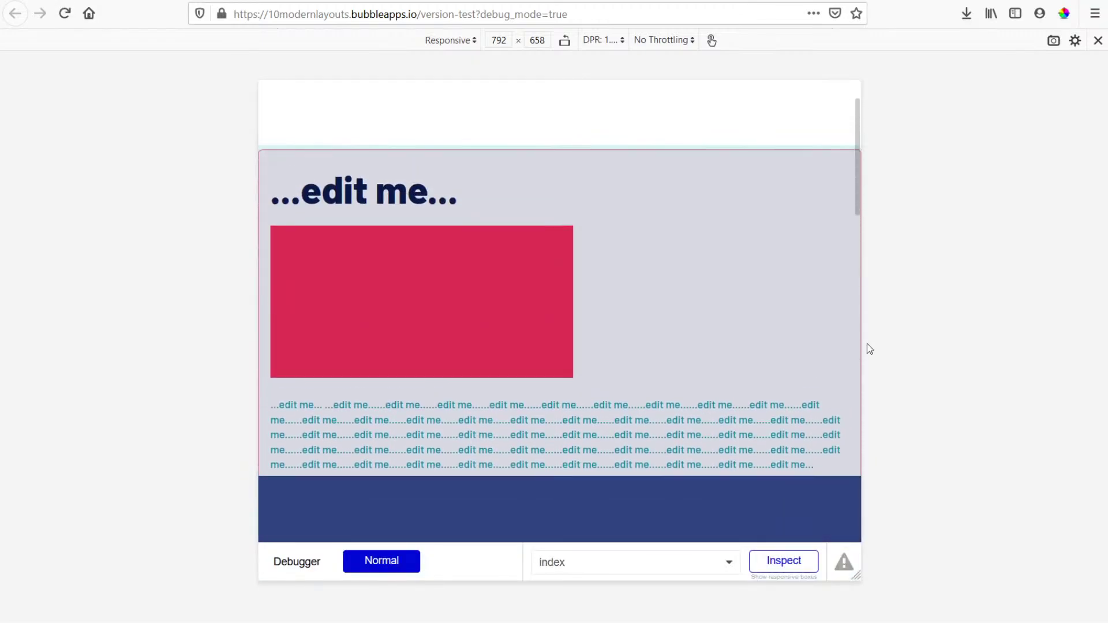
drag(863, 340, 712, 461)
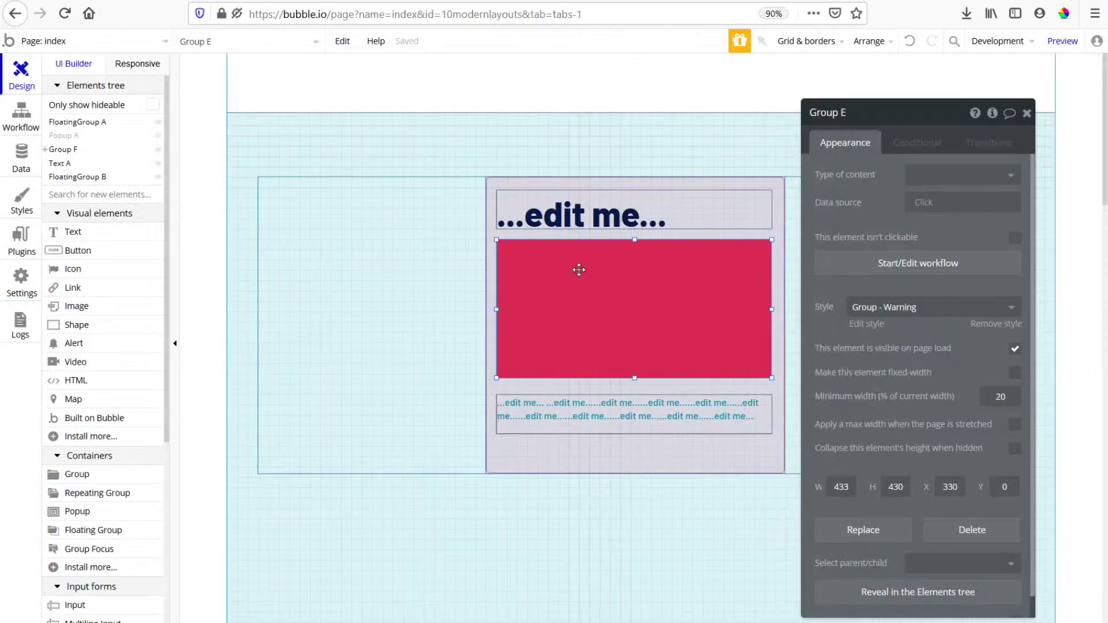
Back in the editor, remove the maximum width limit from Group B.
click(579, 267)
scroll(1004, 404, down, 5)
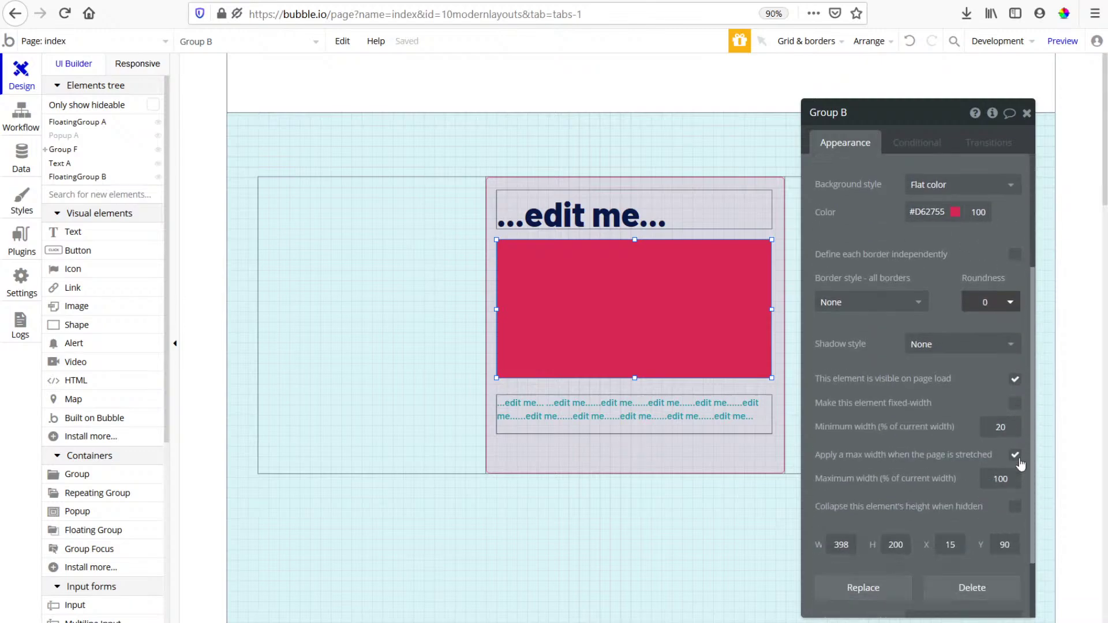
click(1017, 391)
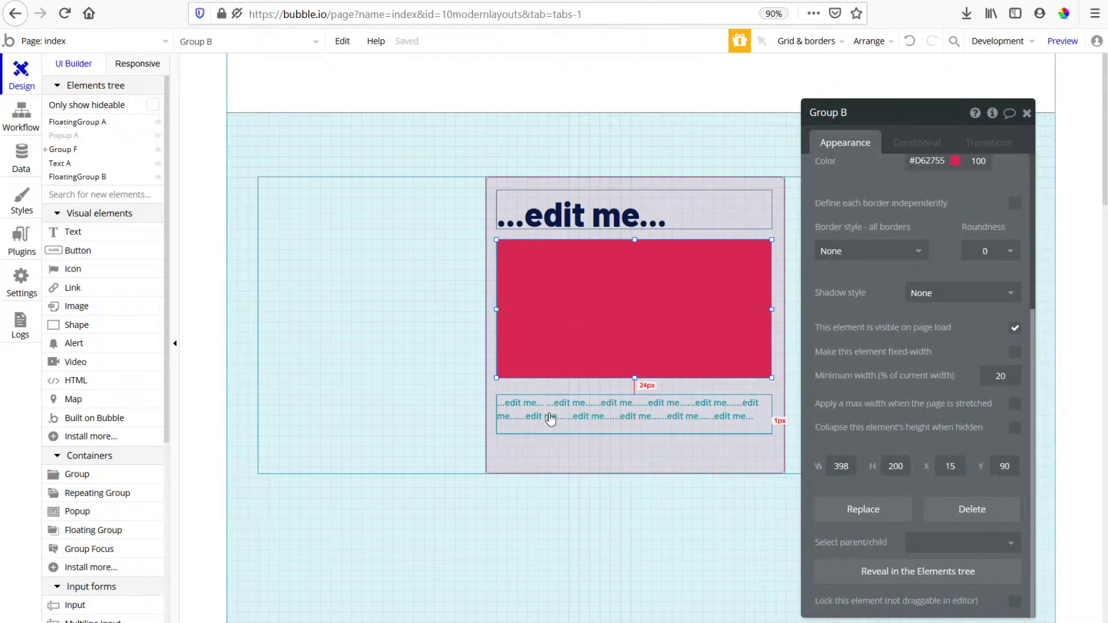
Give Group E a minimum width of 80% and a maximum of 100%, and check it in the responsive view at 937 px.
click(532, 391)
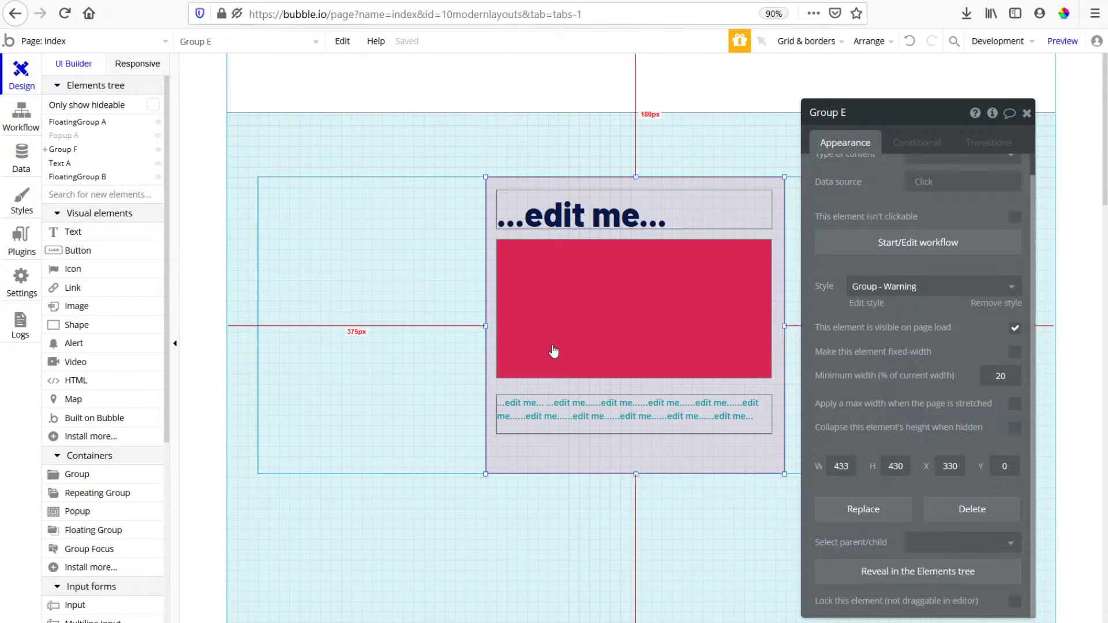
click(1014, 404)
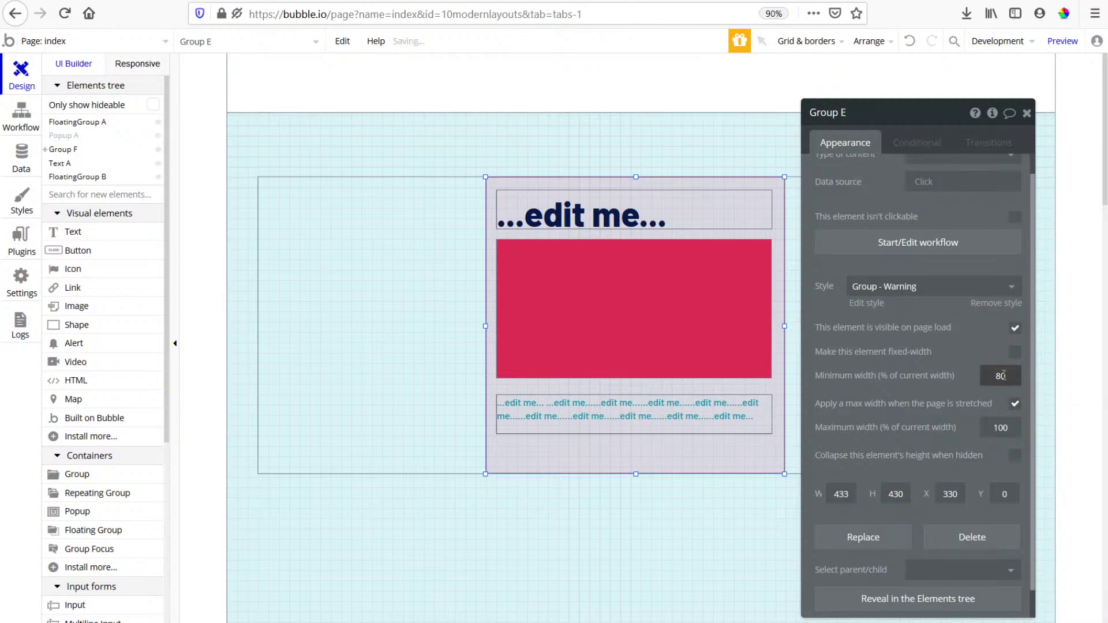
click(157, 65)
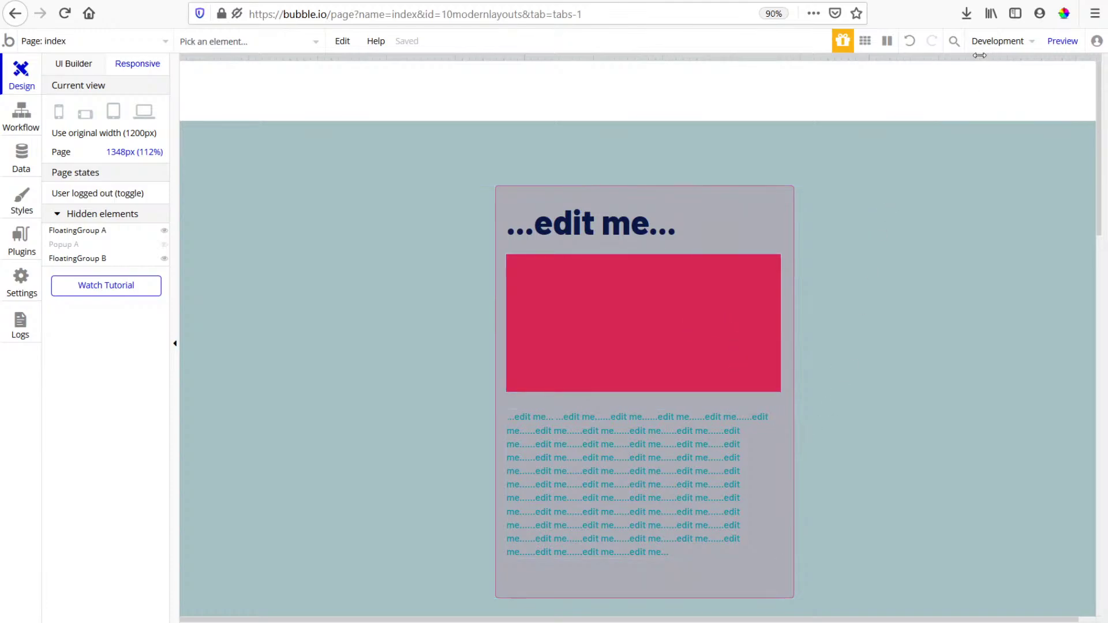
drag(980, 55, 798, 346)
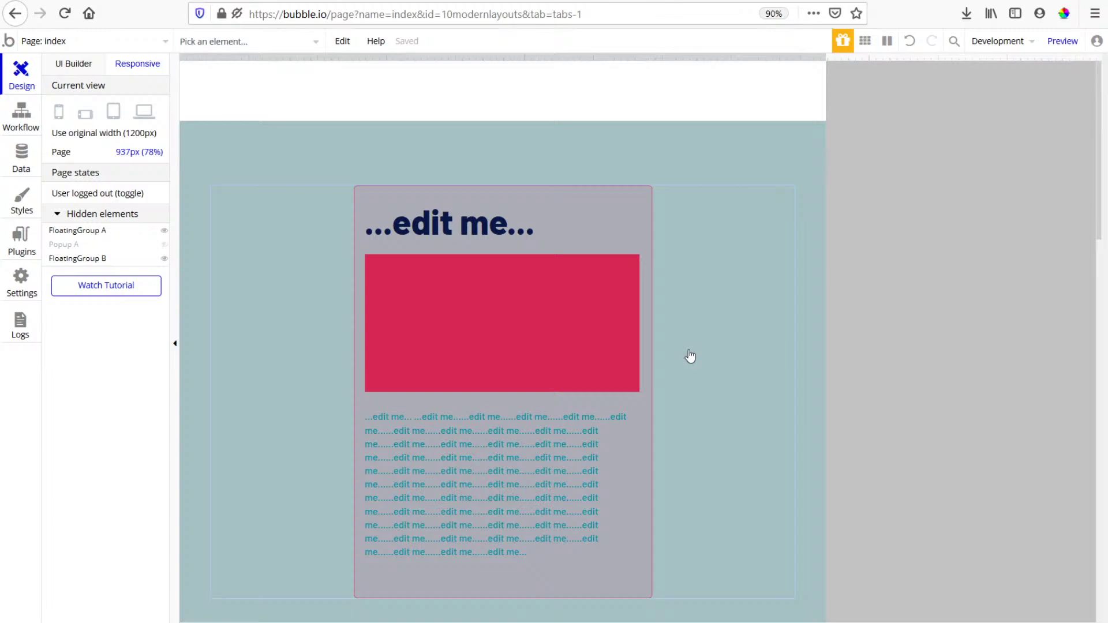
Set Group E's maximum width to 150% and test the card at page widths of 960 and 1232 px.
click(637, 579)
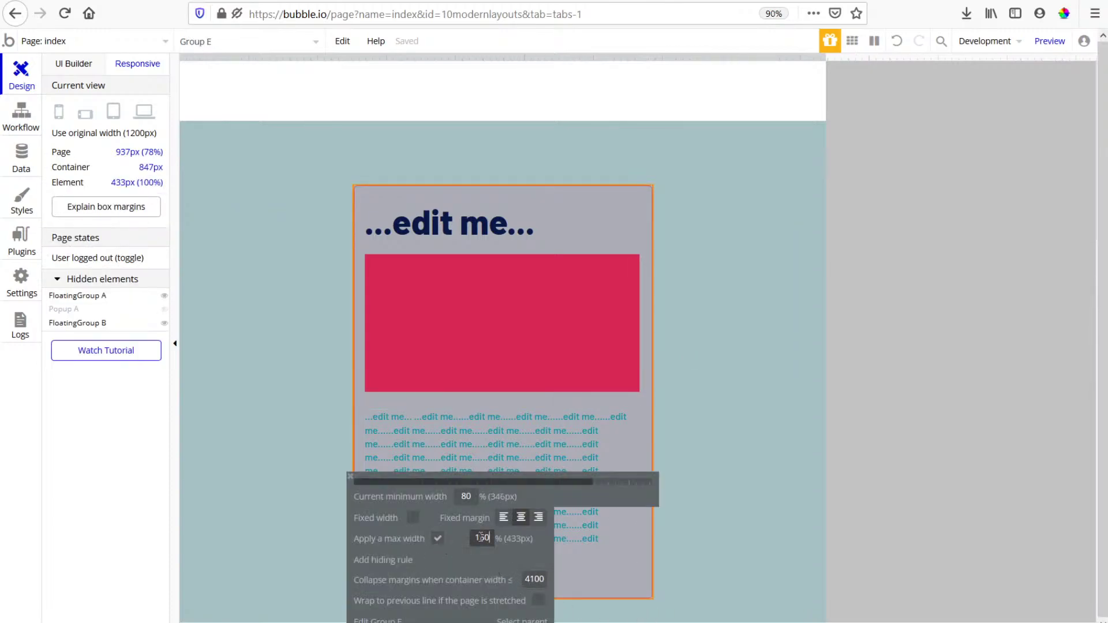
key(Return)
drag(827, 69, 828, 240)
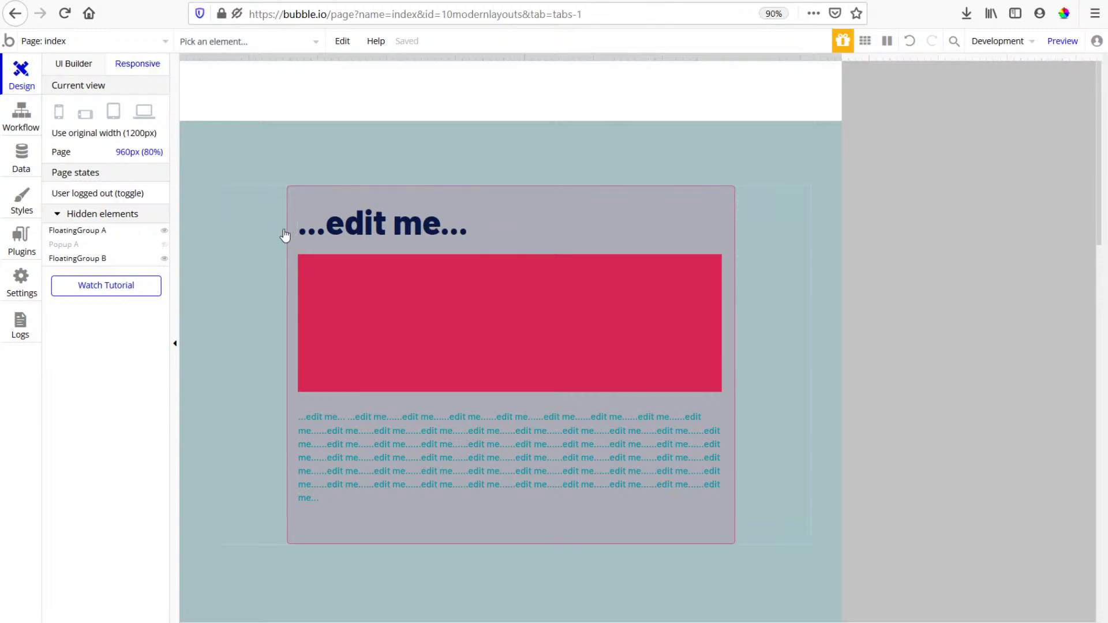
click(238, 413)
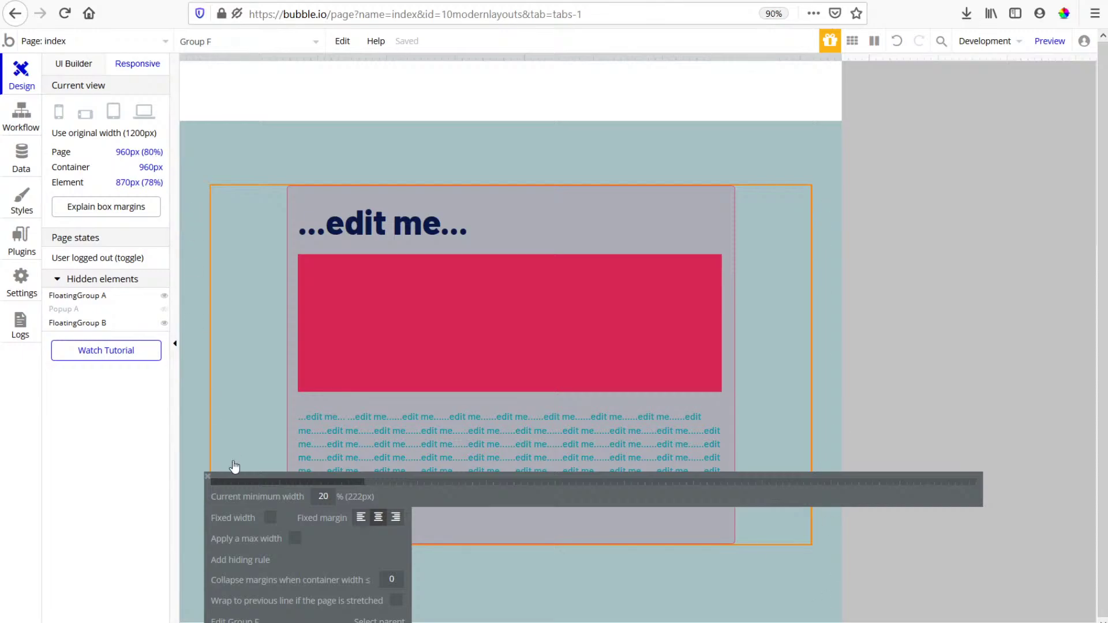
drag(841, 57, 1024, 227)
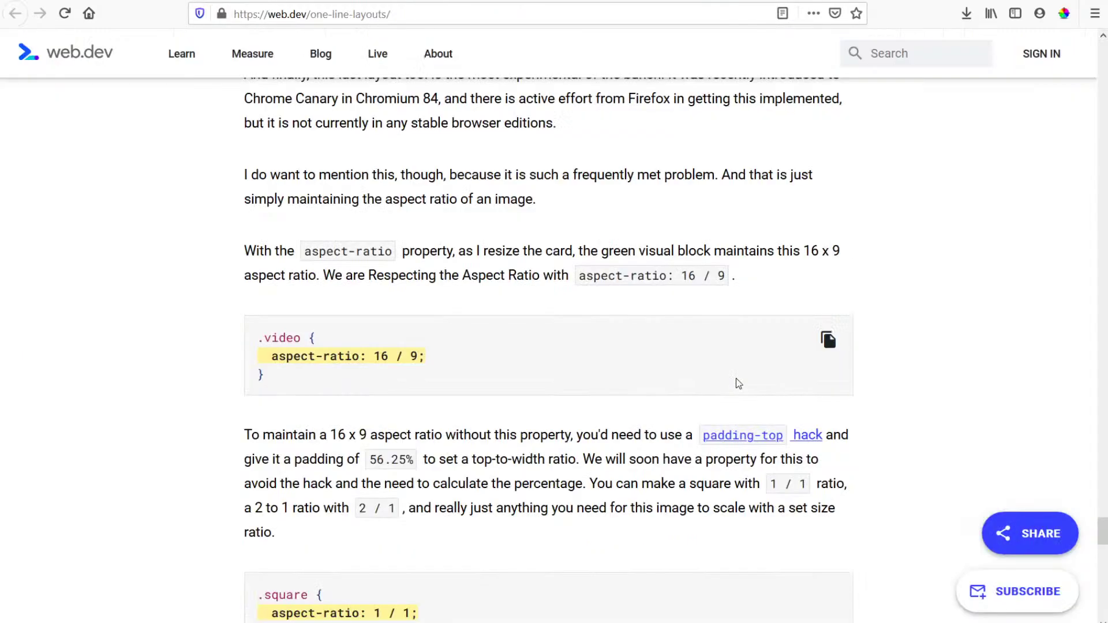
Compare the card at a 1038 px page width with the web.dev article's Clamping My Style demo, and return to the layout editor.
scroll(735, 384, up, 15)
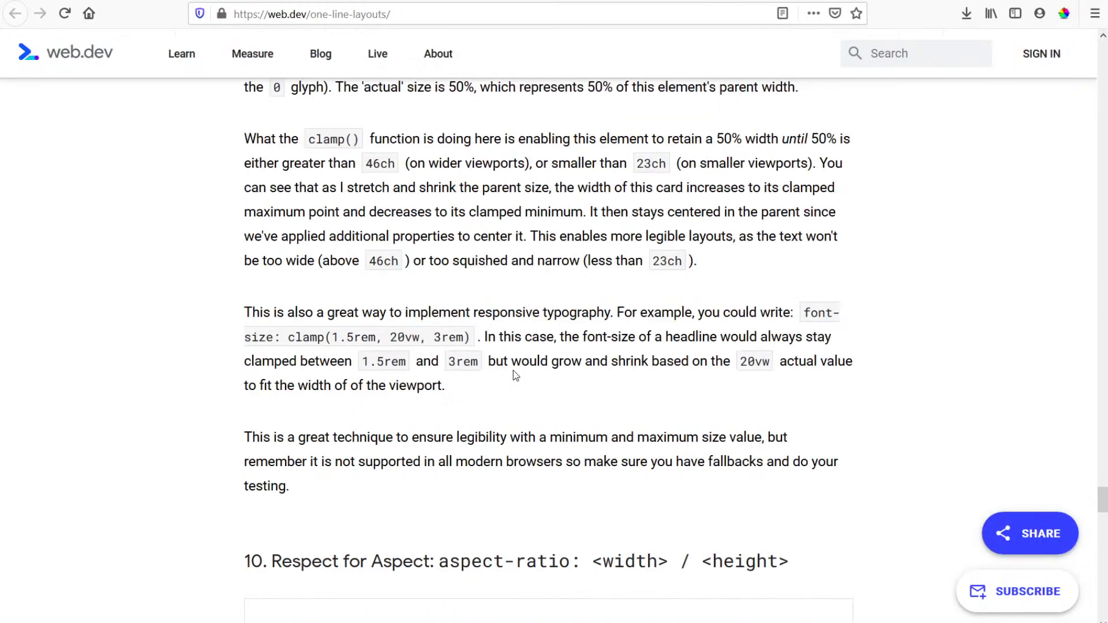
scroll(441, 338, up, 5)
scroll(453, 349, down, 4)
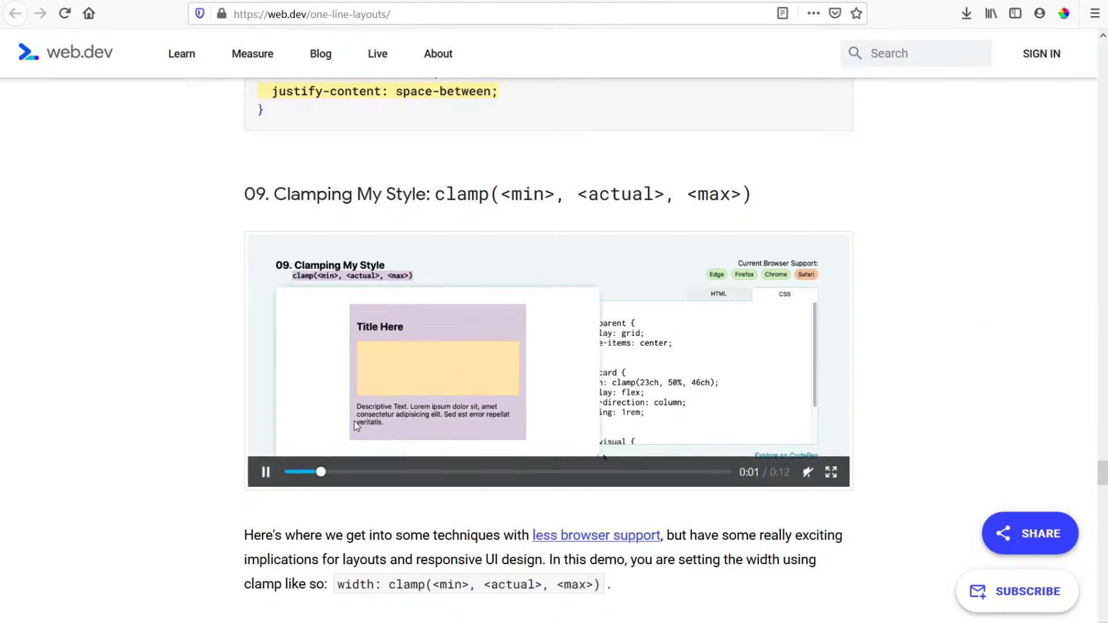
scroll(462, 403, down, 5)
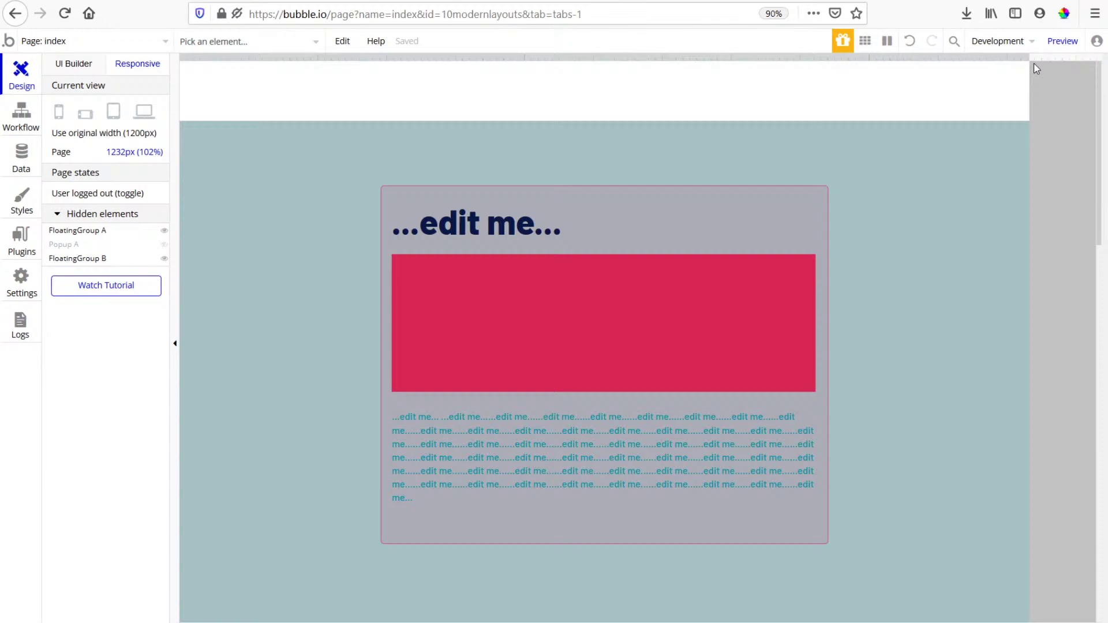
drag(1036, 68, 899, 275)
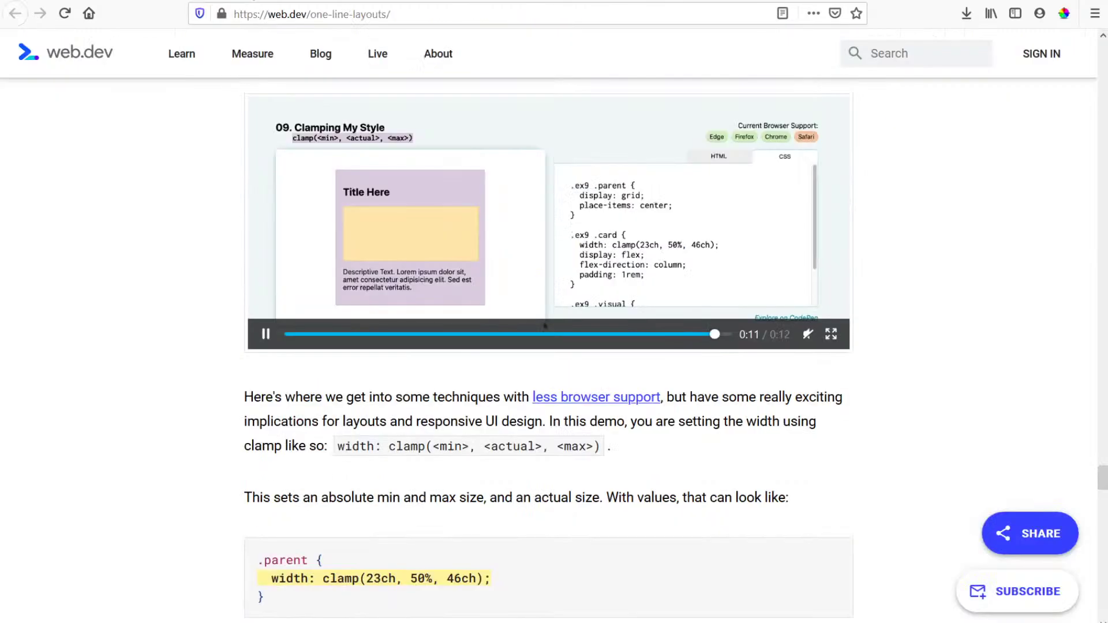
scroll(660, 458, up, 3)
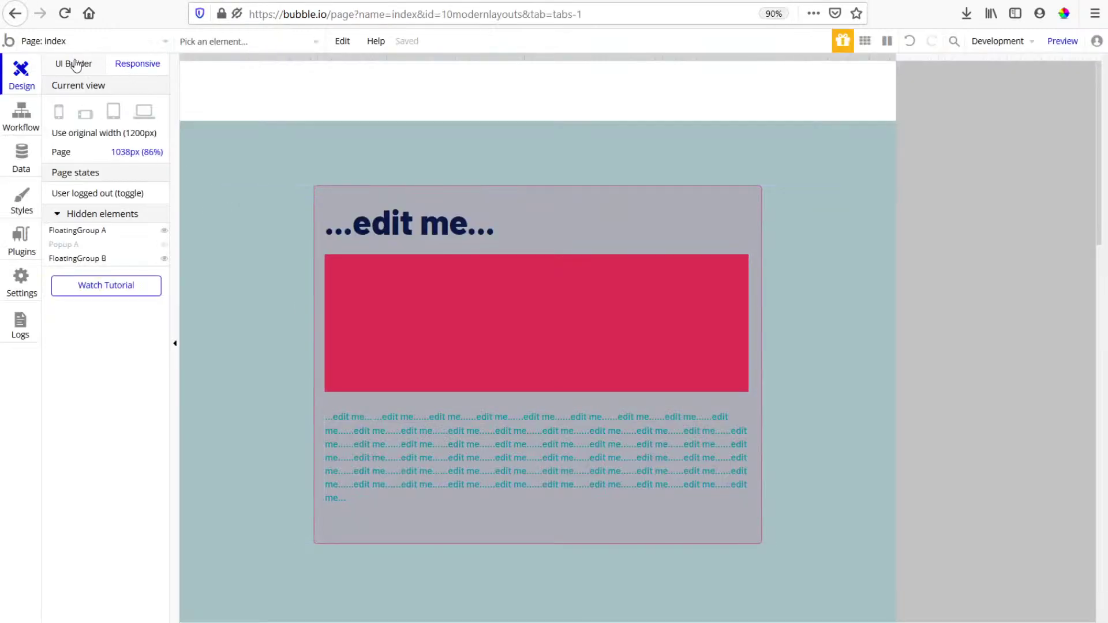
click(75, 65)
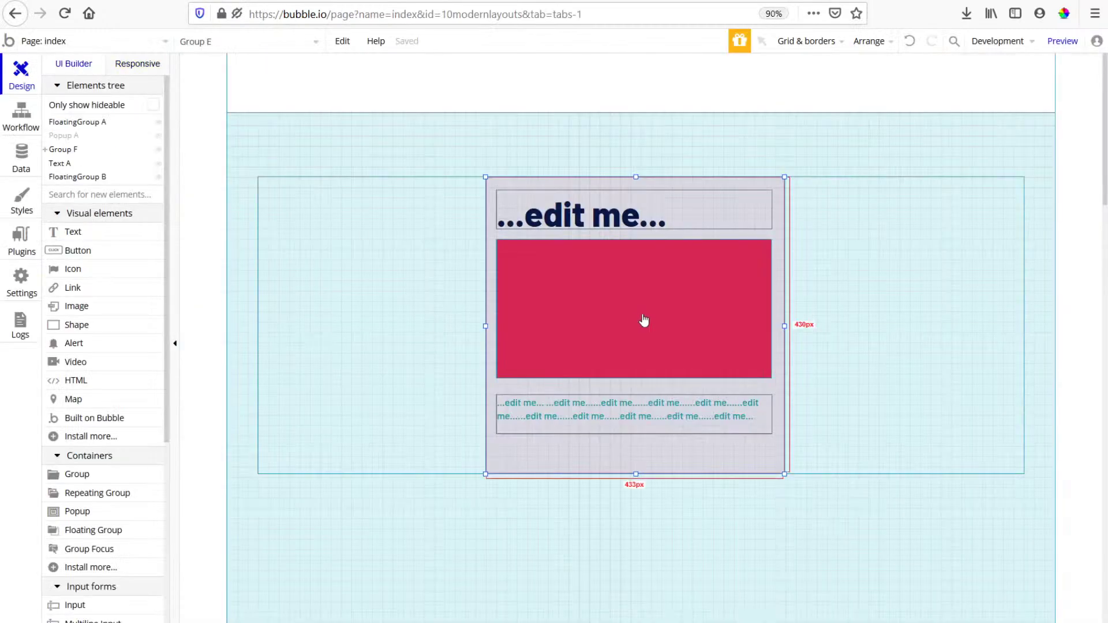
Make the card's description text element slightly taller and let its height shrink when the text gets shorter.
scroll(635, 314, down, 3)
click(630, 301)
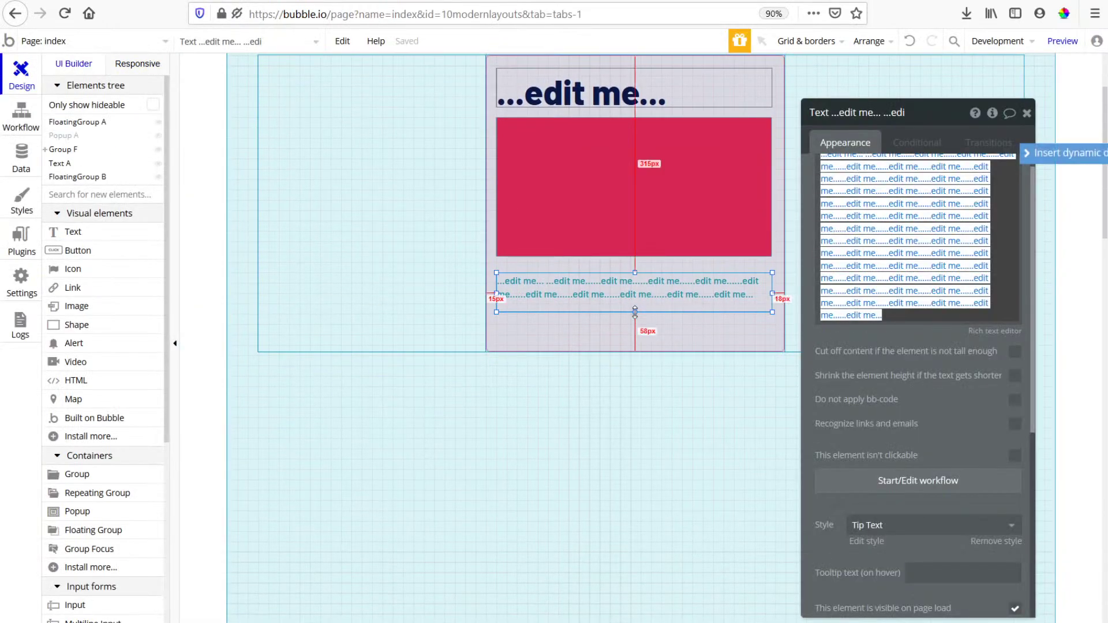
drag(635, 313, 635, 325)
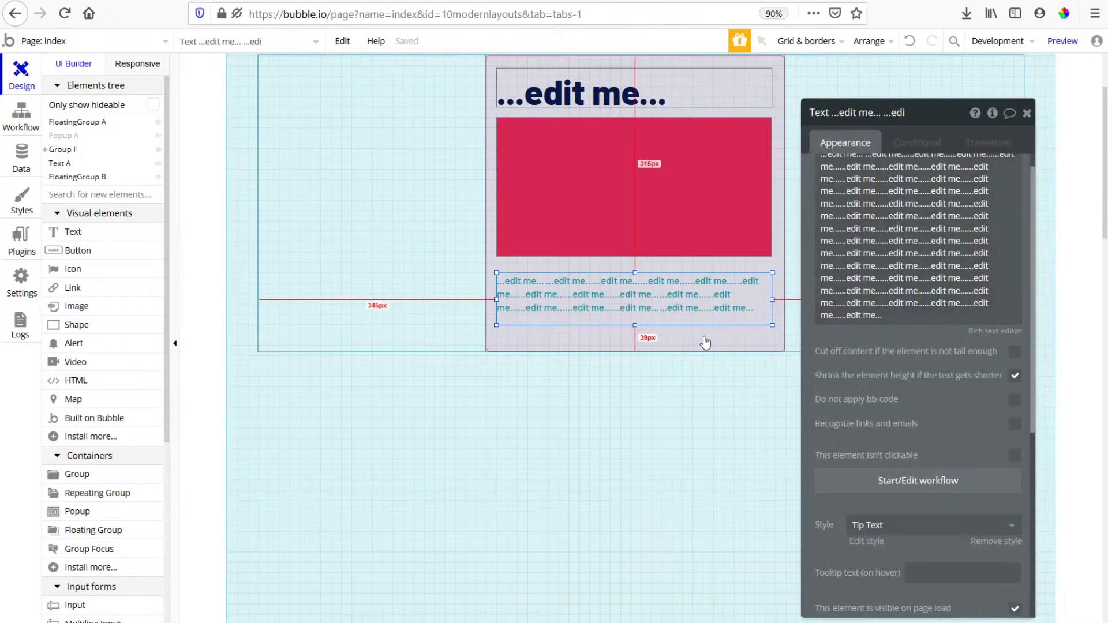
Delete the last six lines of the repeated "...edit me..." placeholder text in the card's description.
click(848, 242)
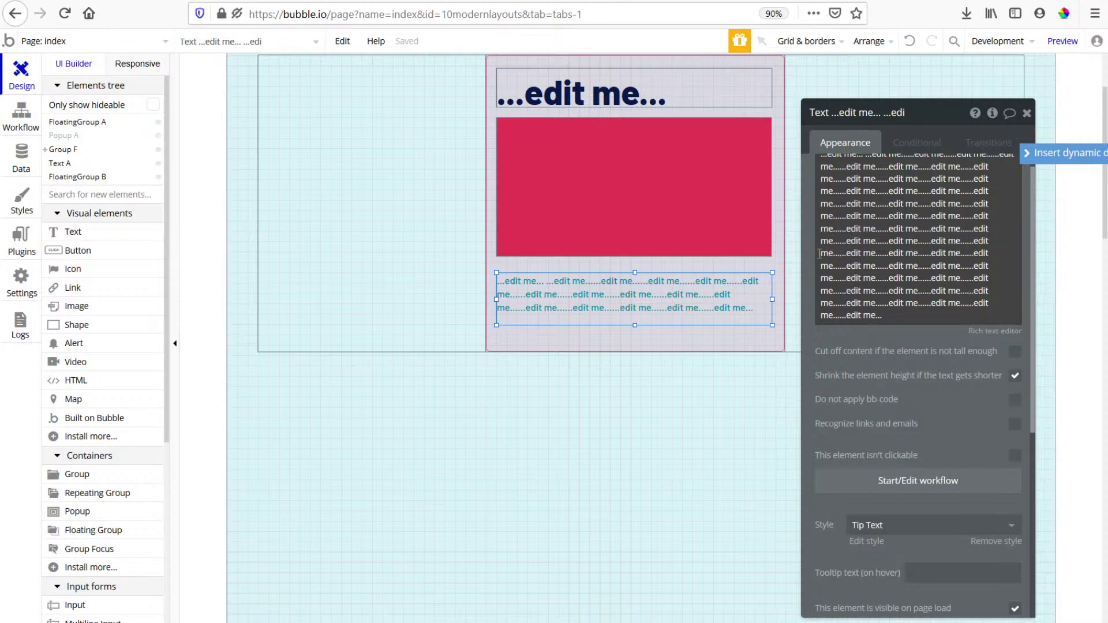
drag(819, 253, 866, 317)
key(BackSpace)
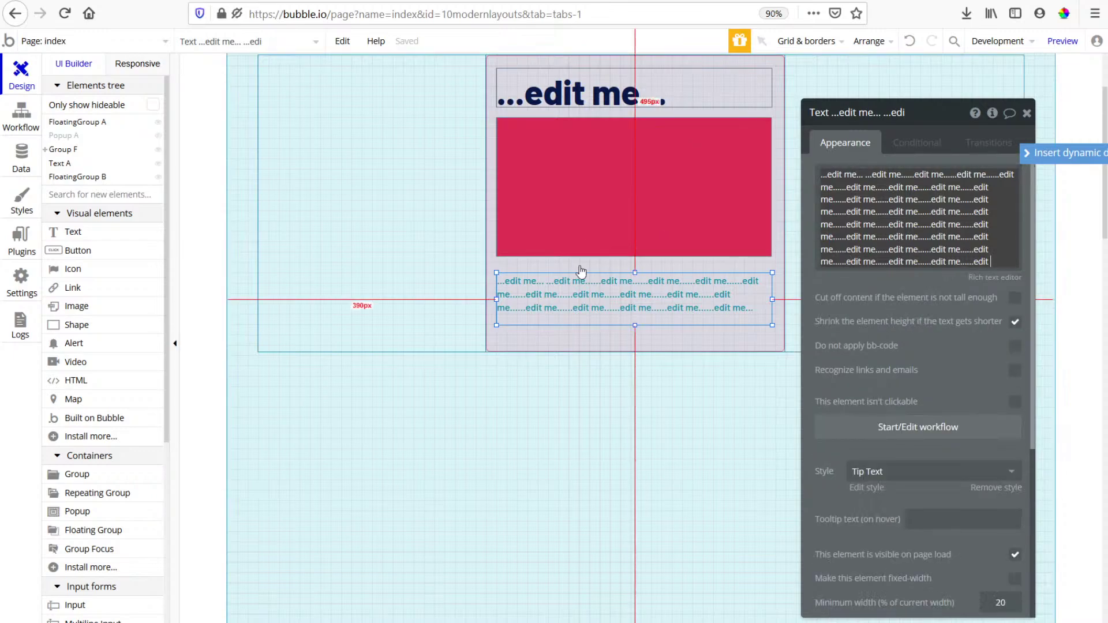
Check the card in the live preview at a page width of 440 px and at wider sizes.
click(569, 0)
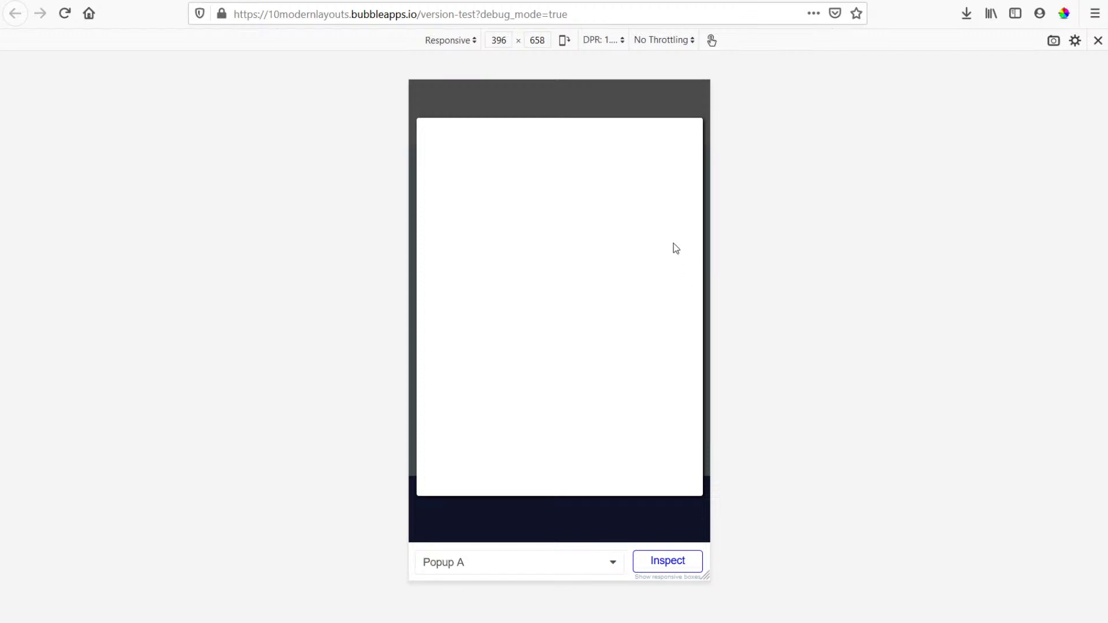
drag(710, 208, 729, 221)
scroll(658, 223, down, 3)
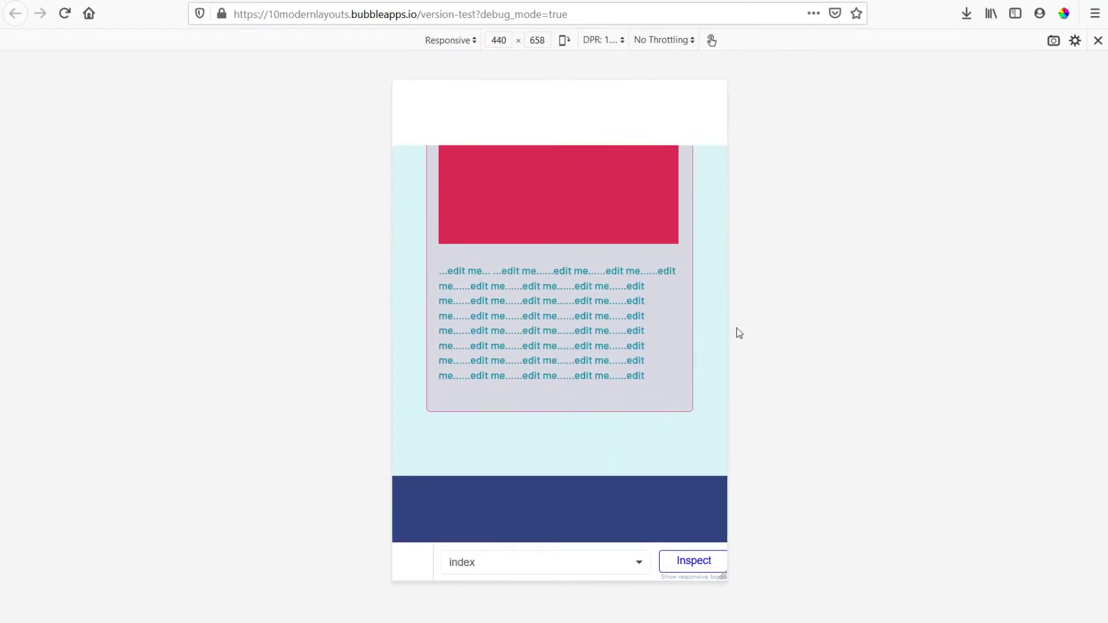
drag(738, 333, 1003, 404)
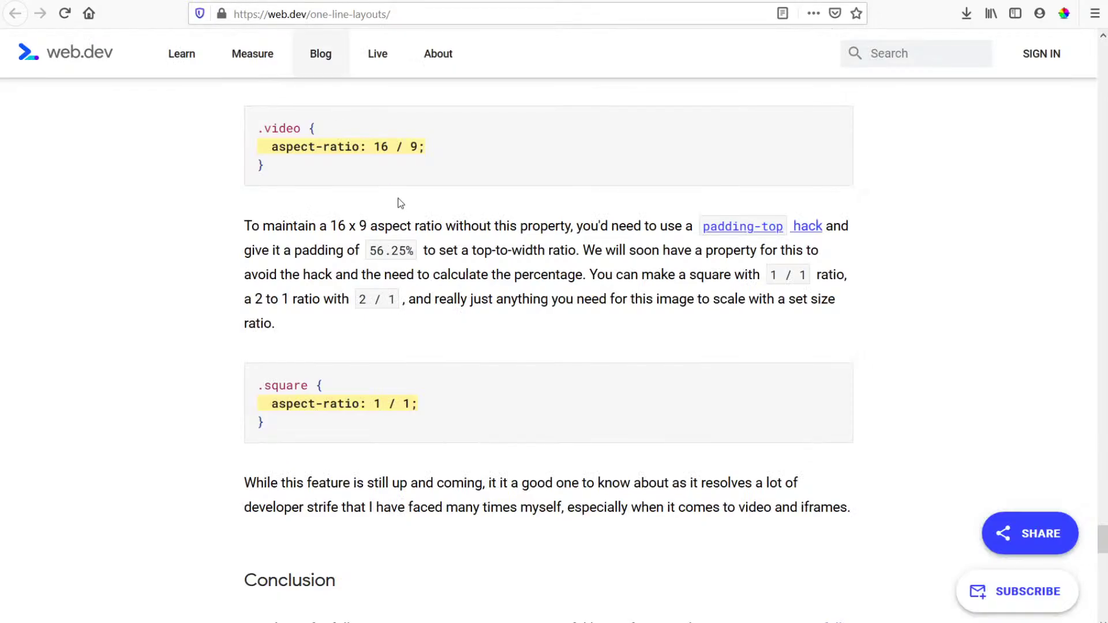
Switch to the web.dev one-line layouts article and examine the Clamping My Style demo and its clamp(23ch, 50%, 46ch) explanation.
scroll(459, 296, up, 15)
scroll(509, 348, up, 8)
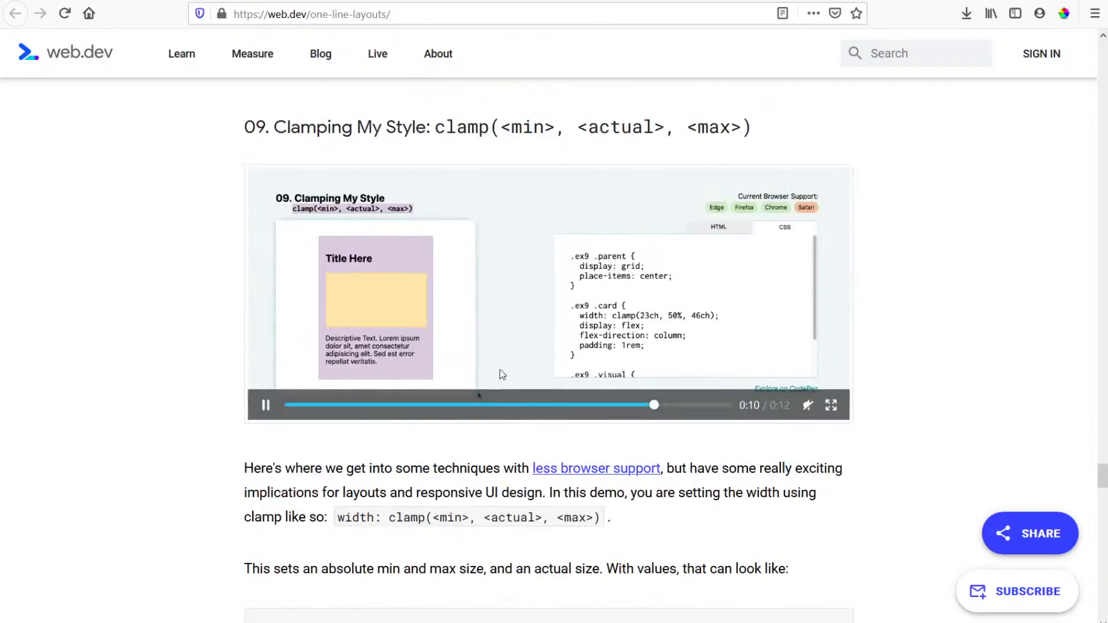
scroll(500, 317, down, 3)
scroll(500, 317, down, 3)
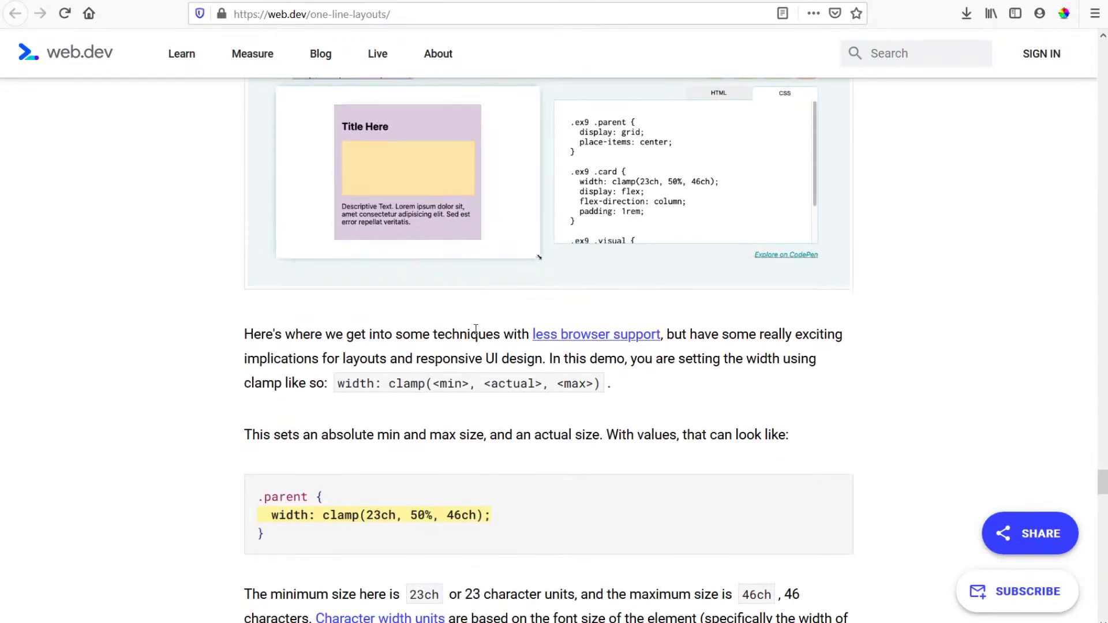
drag(436, 335, 719, 335)
click(719, 335)
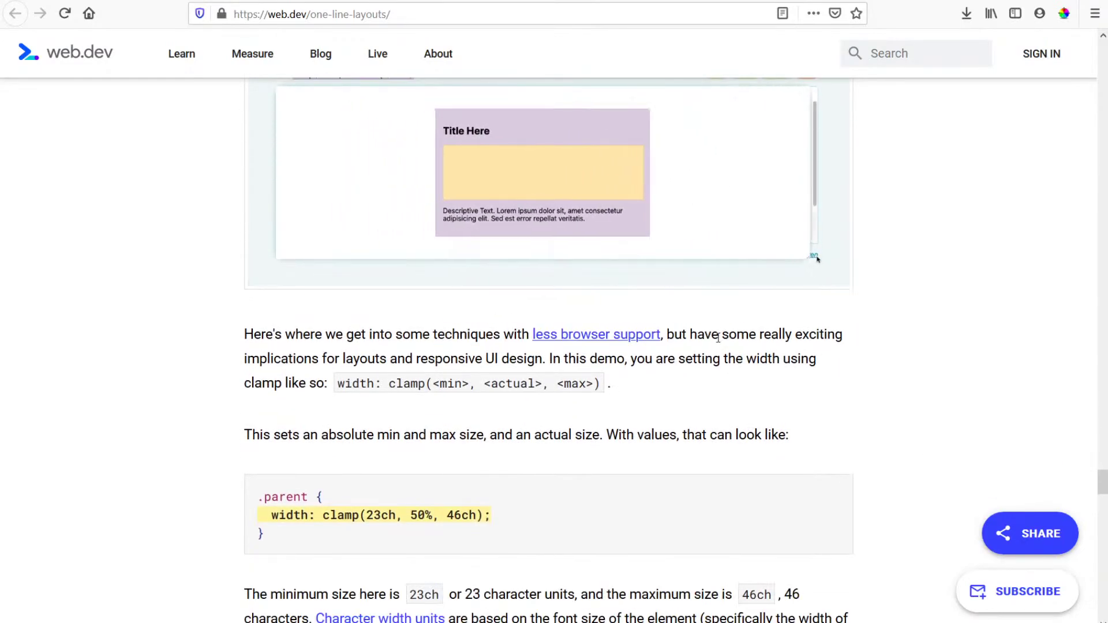
scroll(638, 505, down, 6)
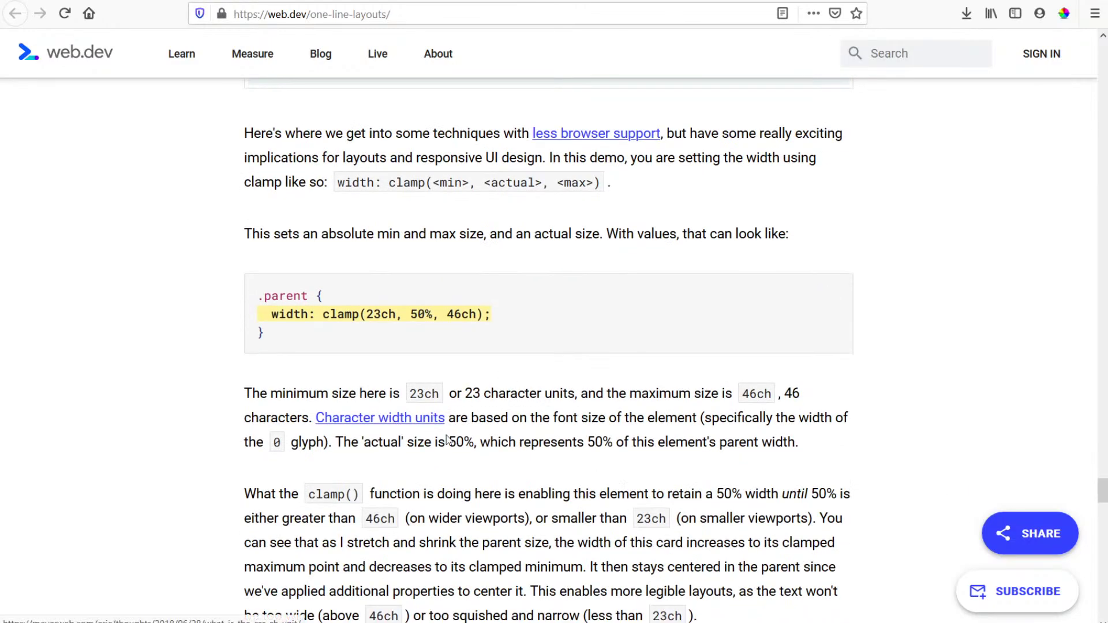
scroll(617, 410, down, 7)
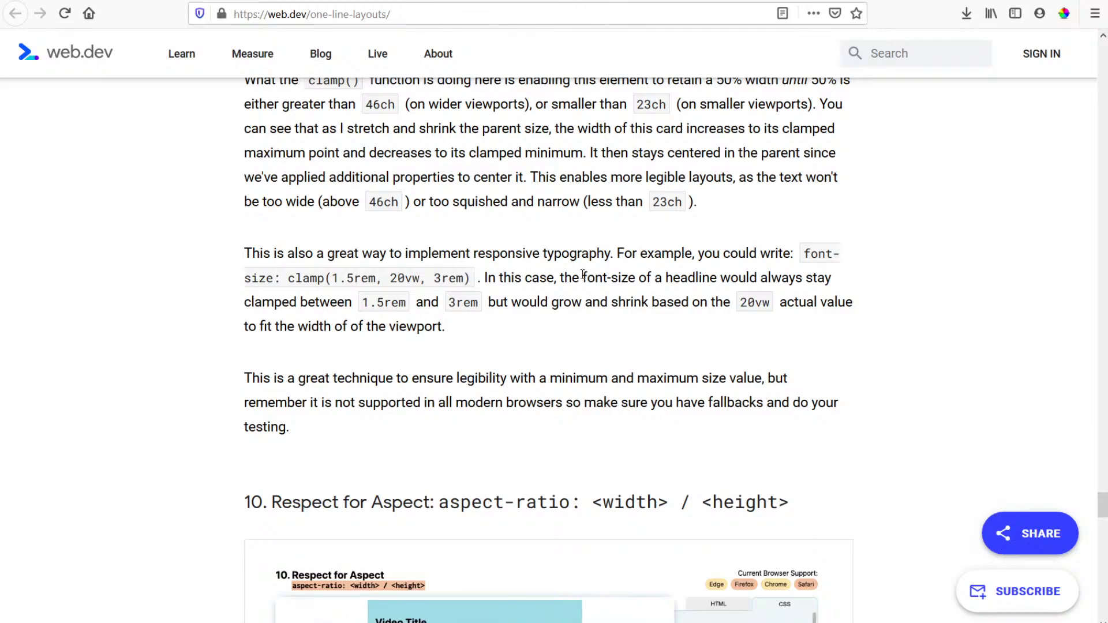
scroll(514, 290, down, 2)
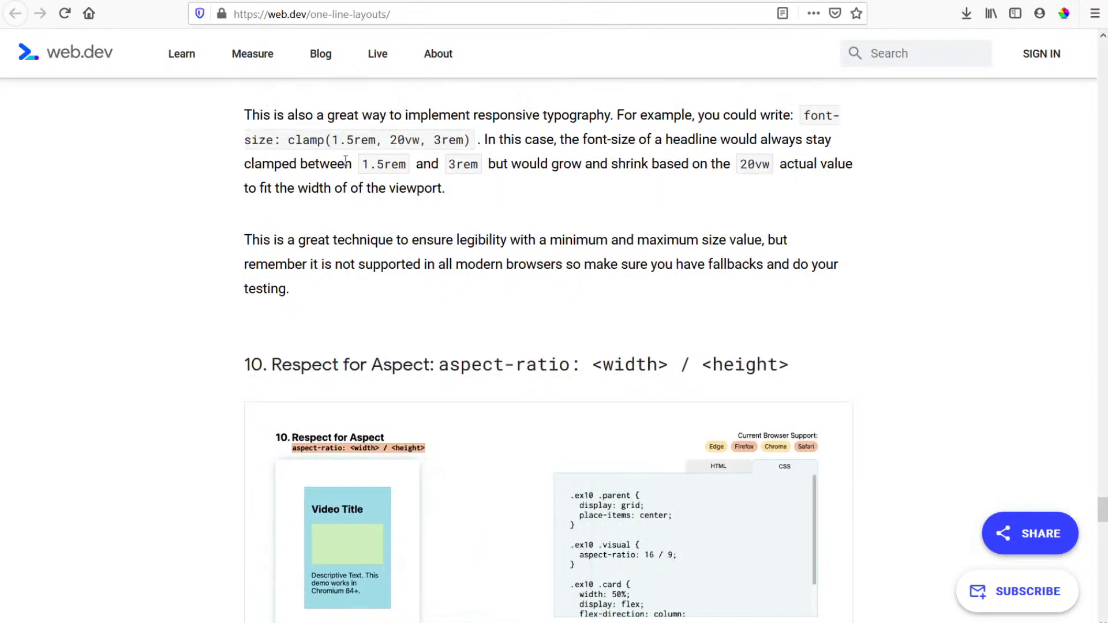
scroll(575, 314, down, 2)
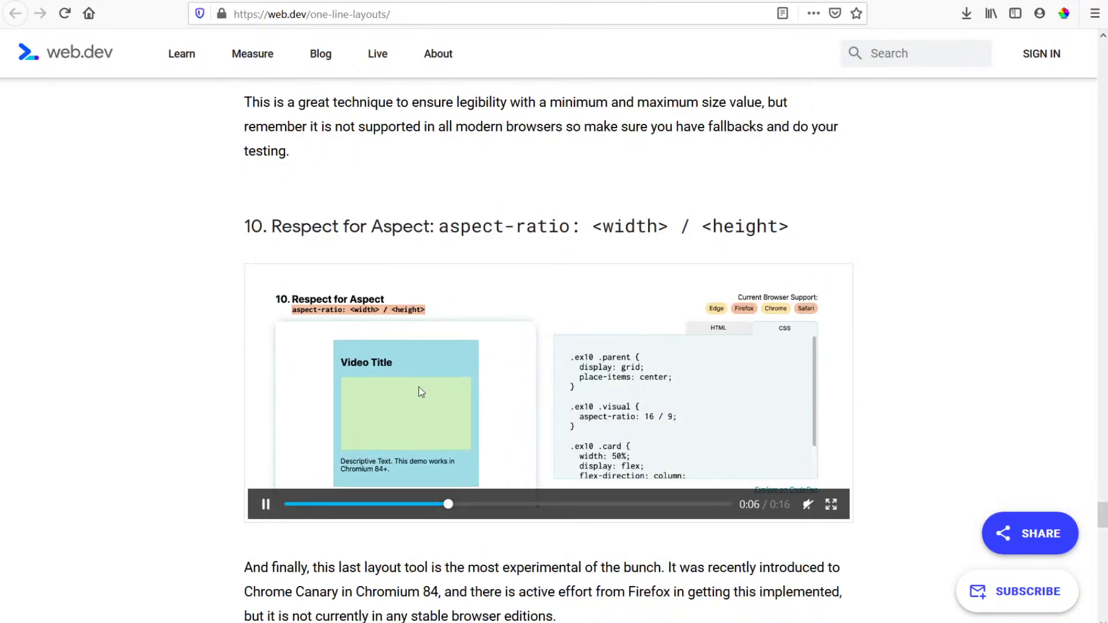
scroll(403, 377, up, 7)
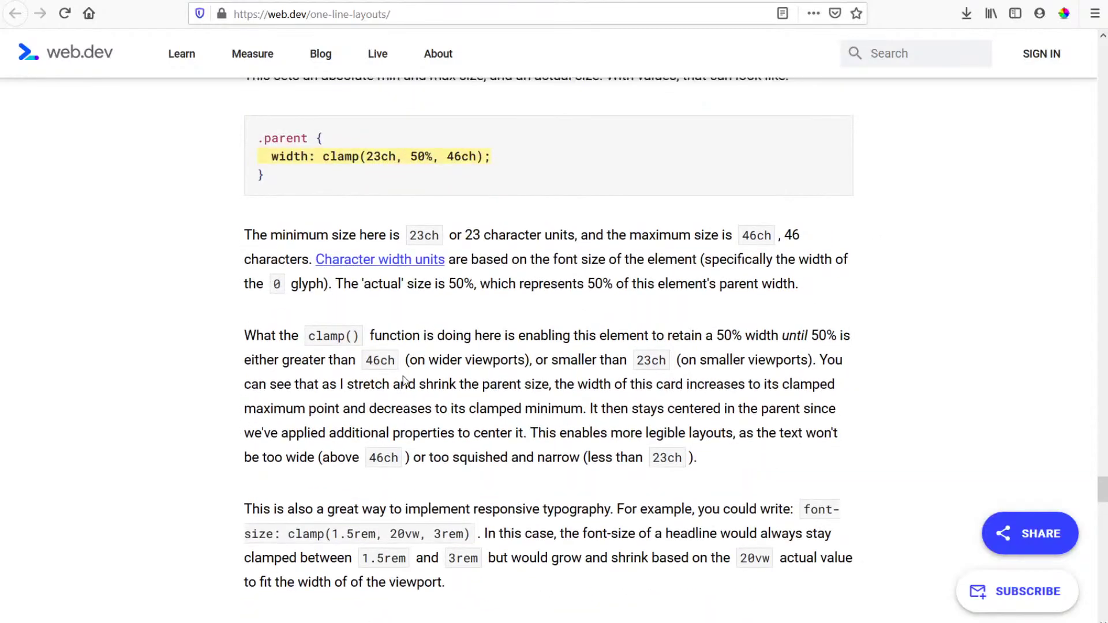
scroll(403, 377, up, 6)
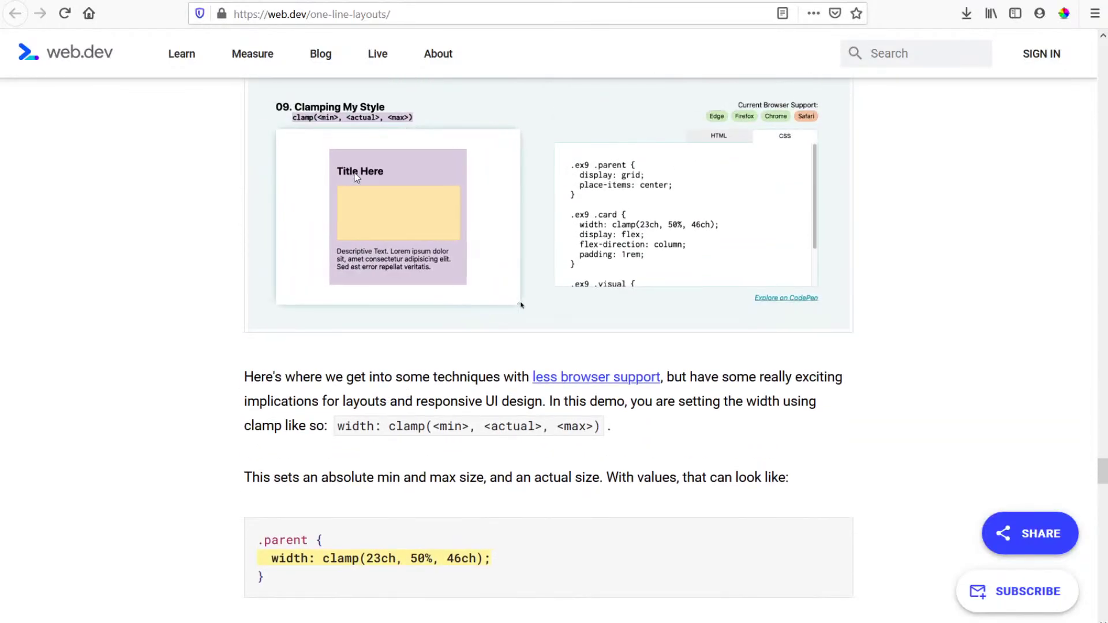
mouse_move(557, 301)
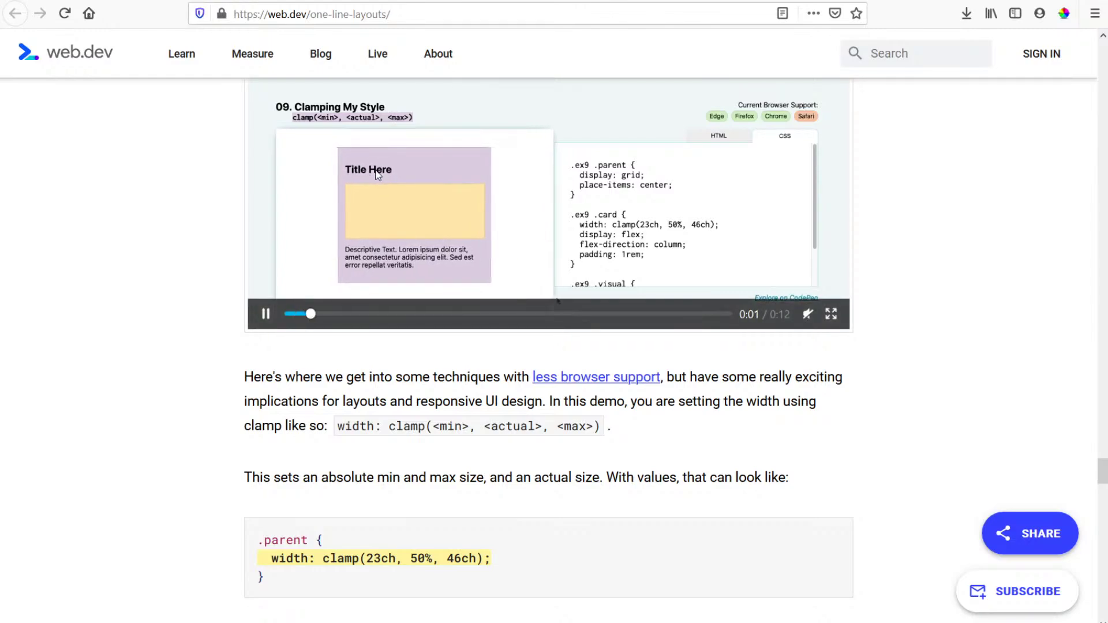
scroll(394, 179, down, 2)
scroll(606, 436, up, 5)
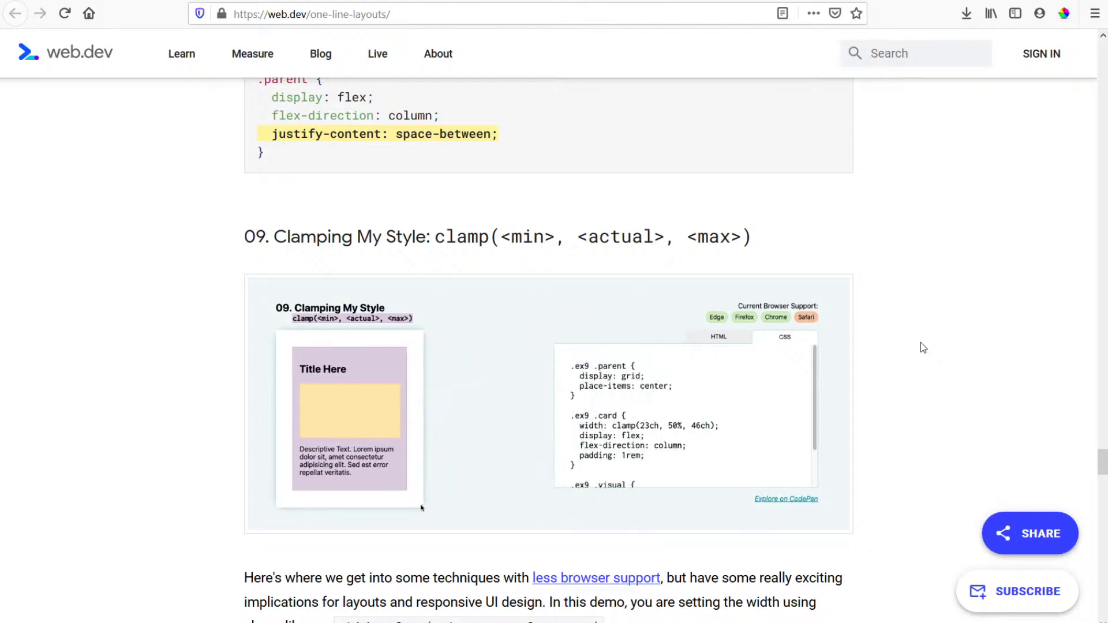
Read how clamp() works on wide and narrow viewports and how it applies to responsive font sizes.
scroll(920, 344, down, 3)
scroll(921, 343, down, 4)
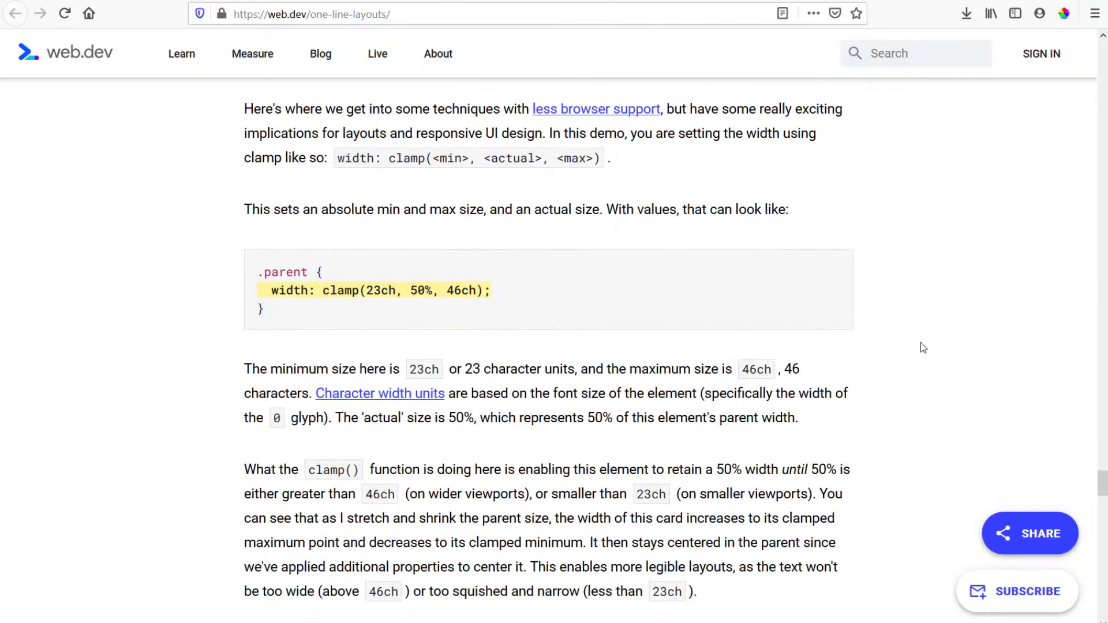
scroll(921, 343, down, 4)
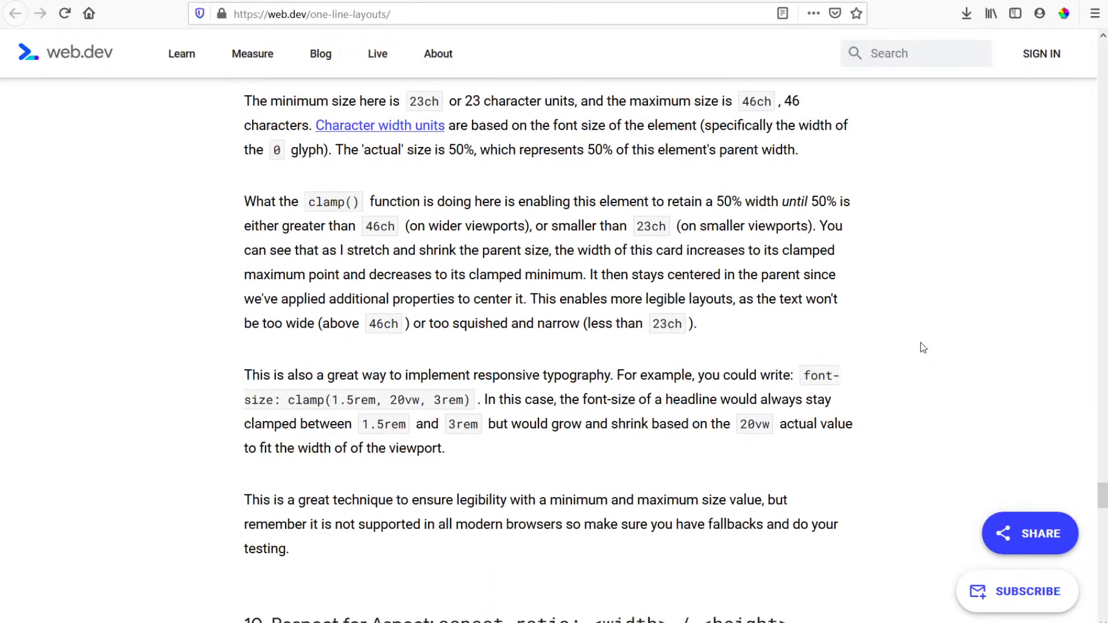
scroll(921, 343, down, 1)
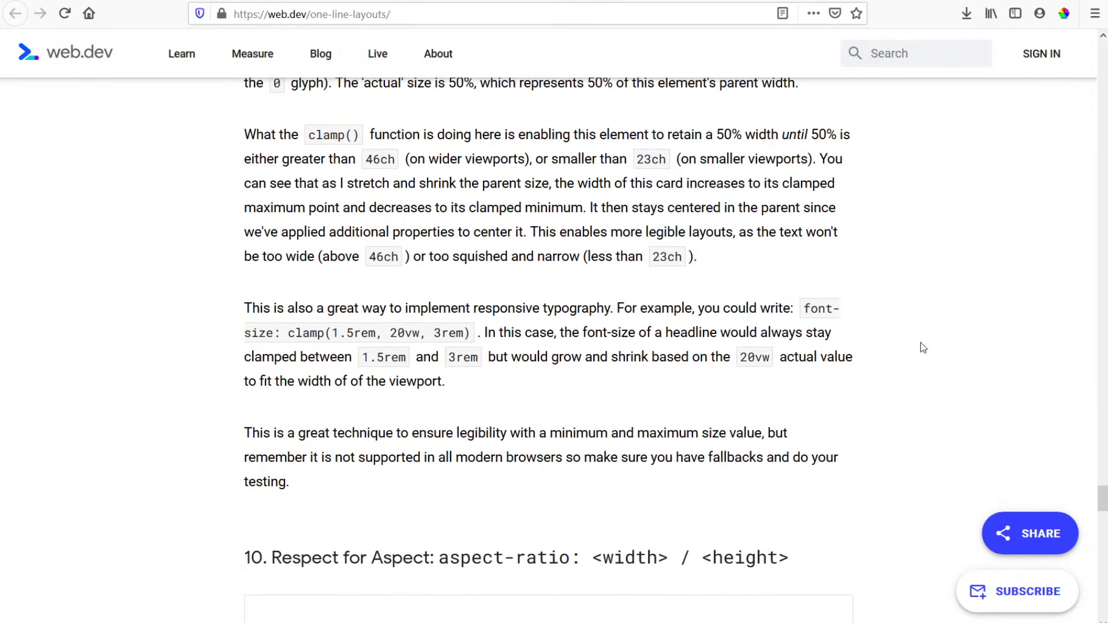
drag(548, 357, 538, 333)
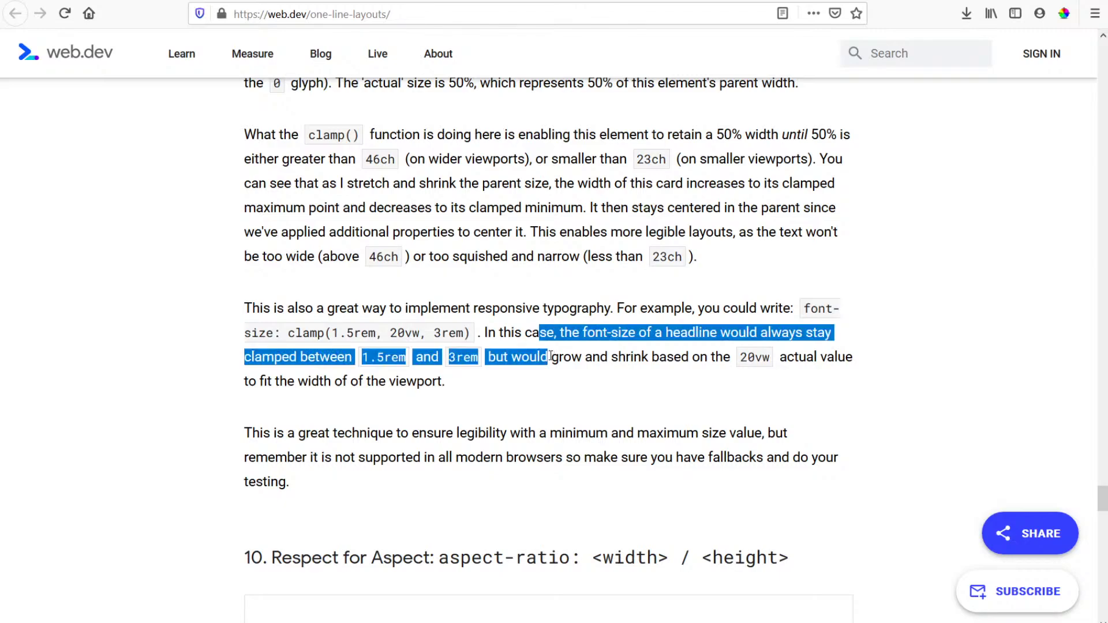
click(553, 358)
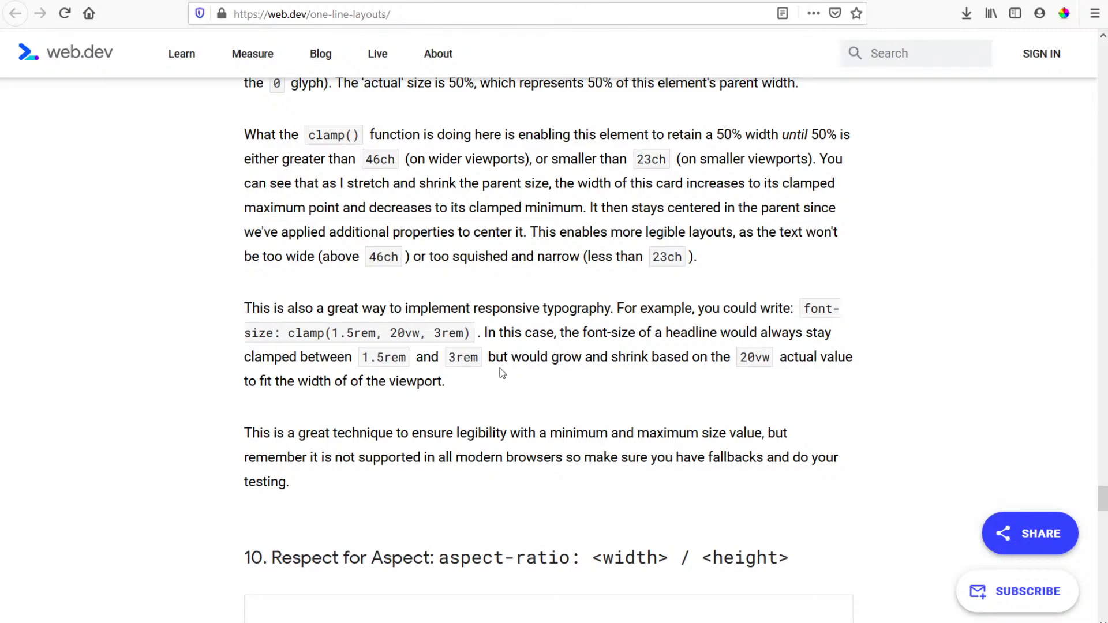
scroll(410, 337, down, 3)
scroll(408, 338, up, 1)
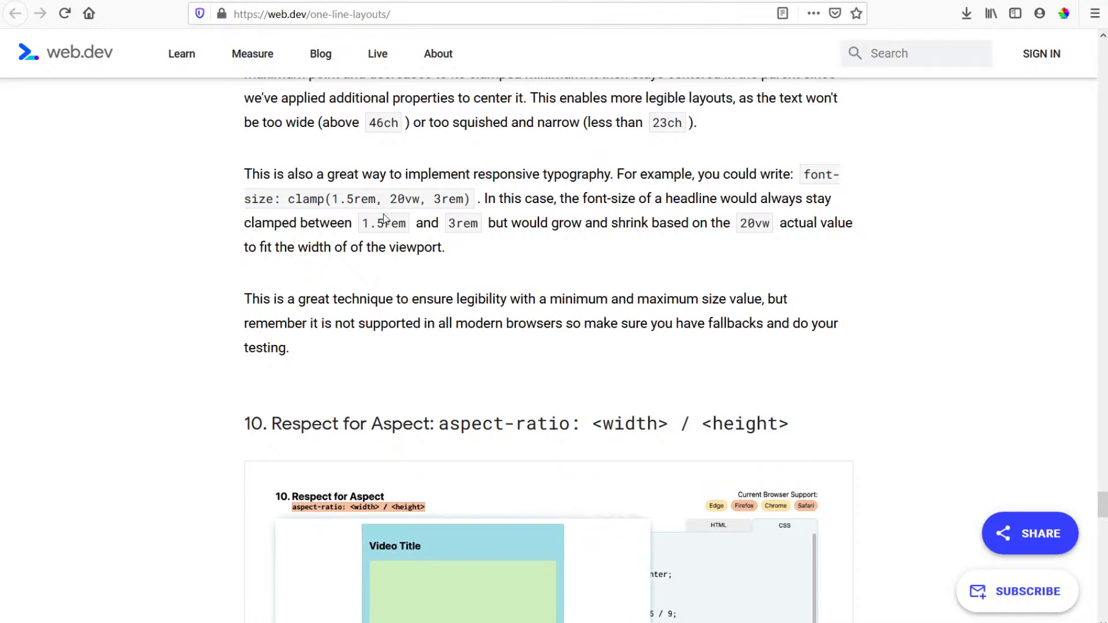
scroll(383, 213, down, 2)
scroll(380, 191, up, 1)
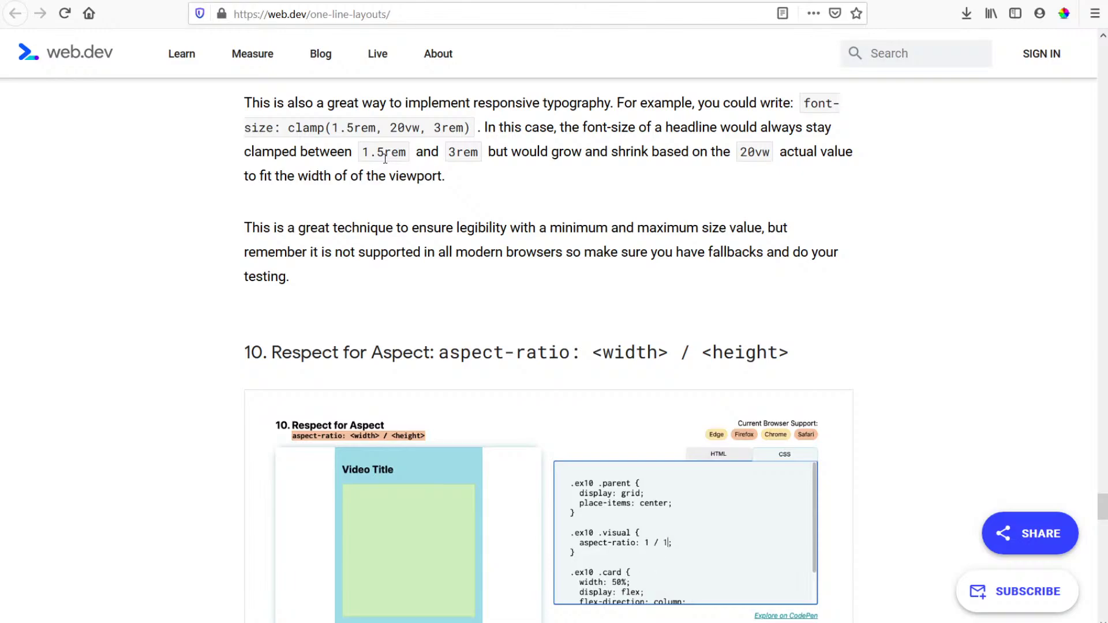
Examine the Respect for Aspect section and its demo of the aspect-ratio property.
scroll(764, 264, down, 2)
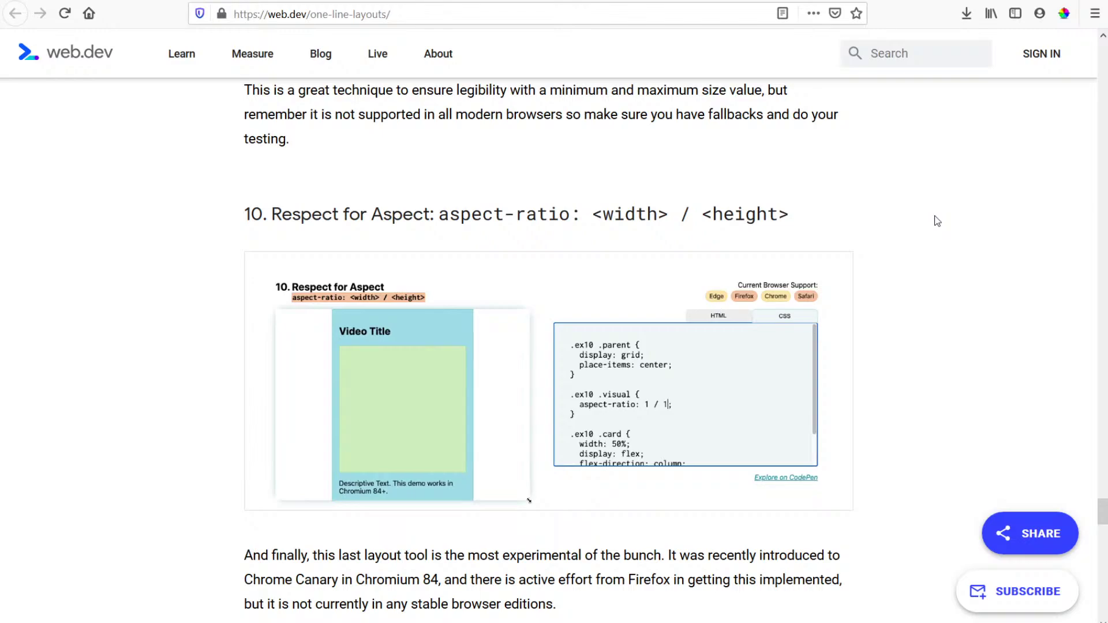
scroll(937, 221, down, 2)
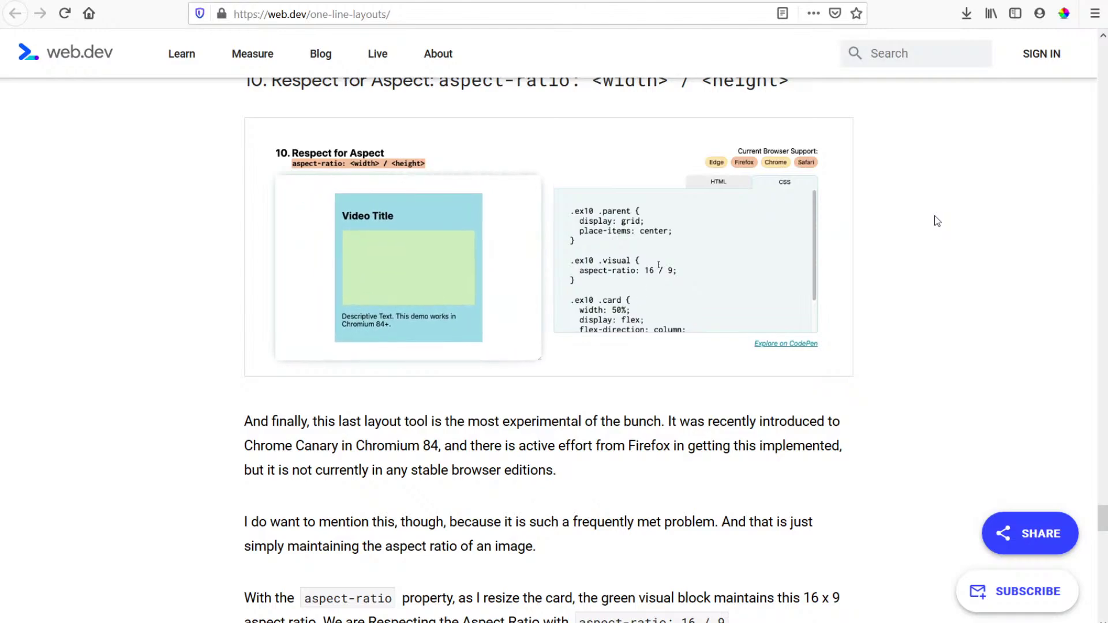
scroll(937, 221, down, 3)
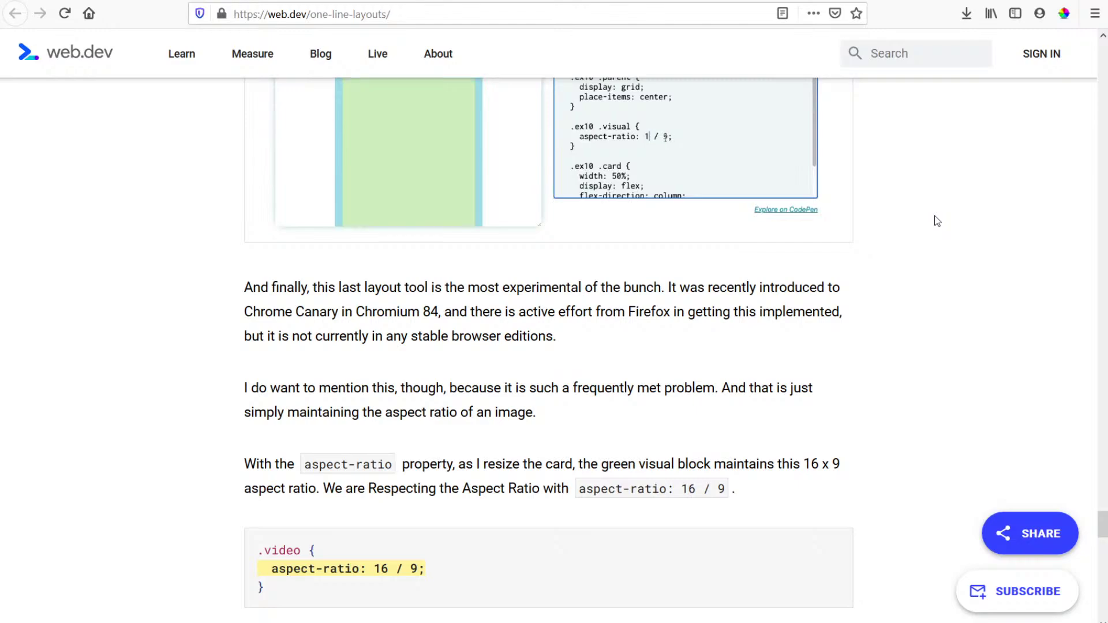
scroll(937, 221, up, 3)
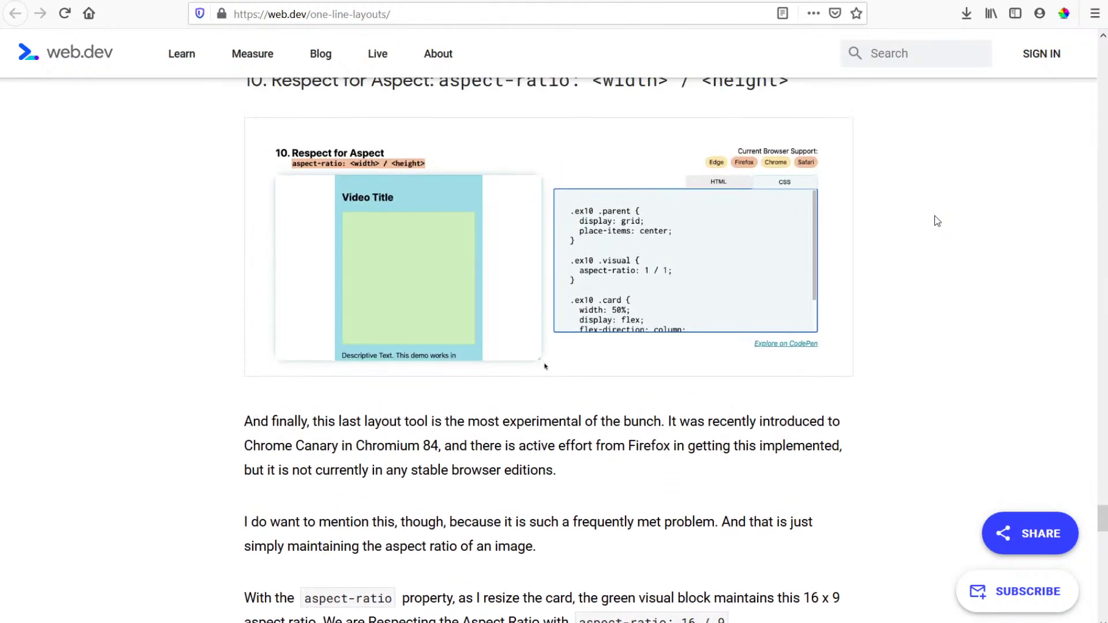
scroll(923, 214, up, 2)
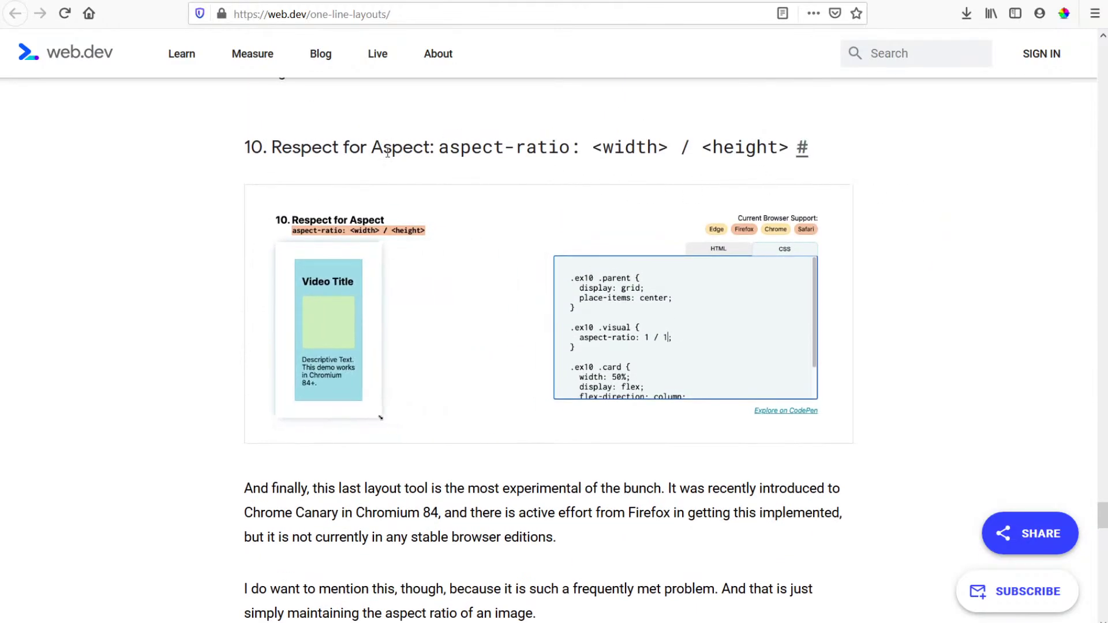
drag(440, 148, 581, 148)
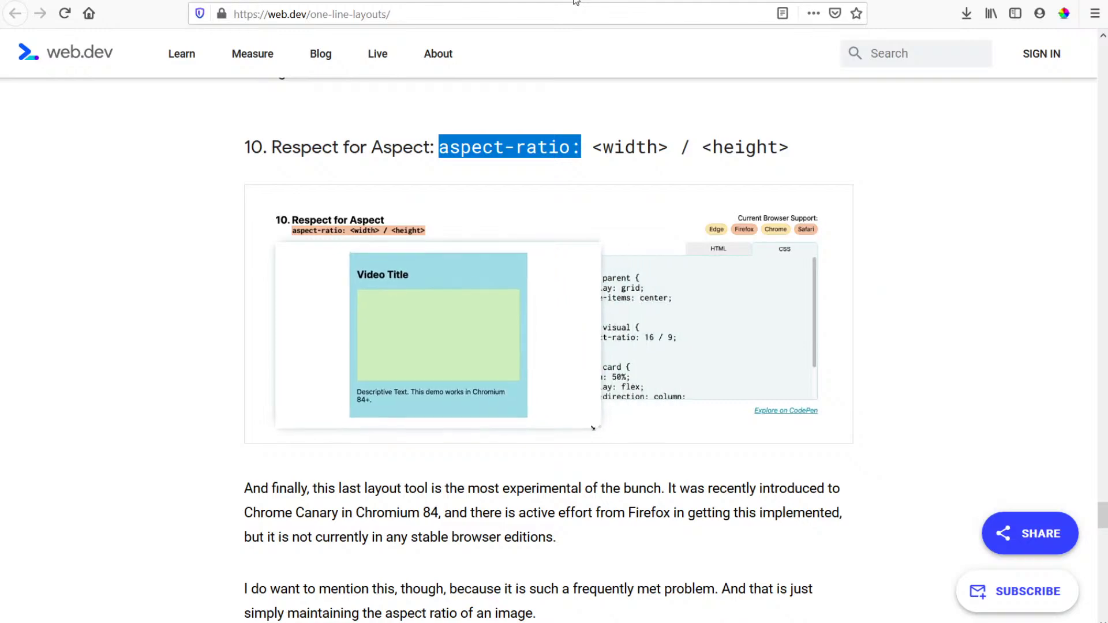
mouse_move(330, 357)
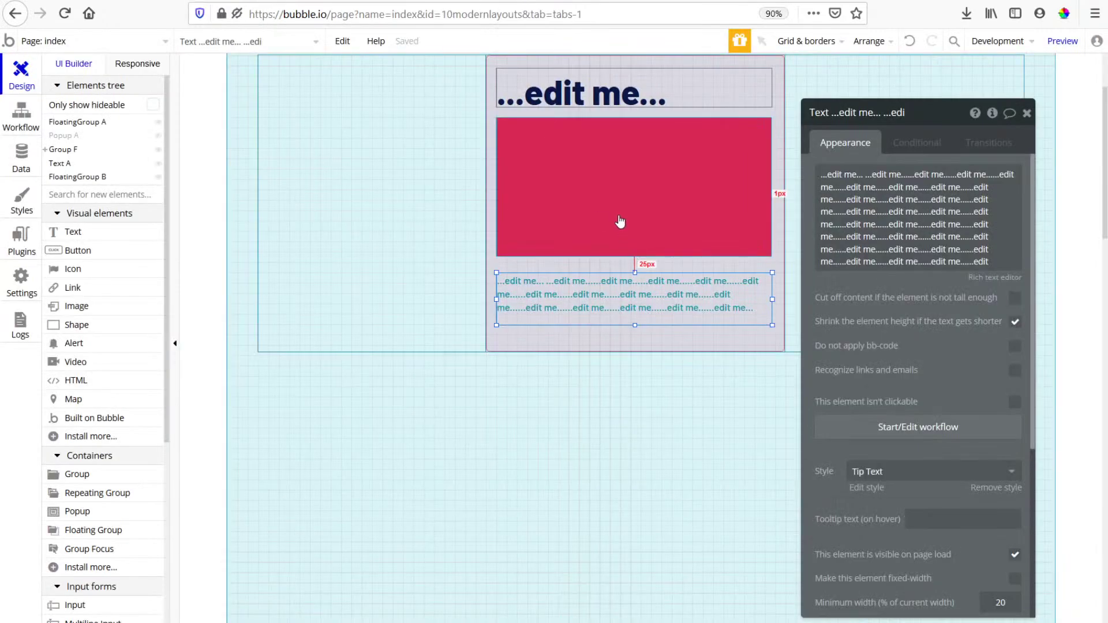
Delete the card's red block and draw an image element about 395 px wide and 189 px high in its place.
click(620, 221)
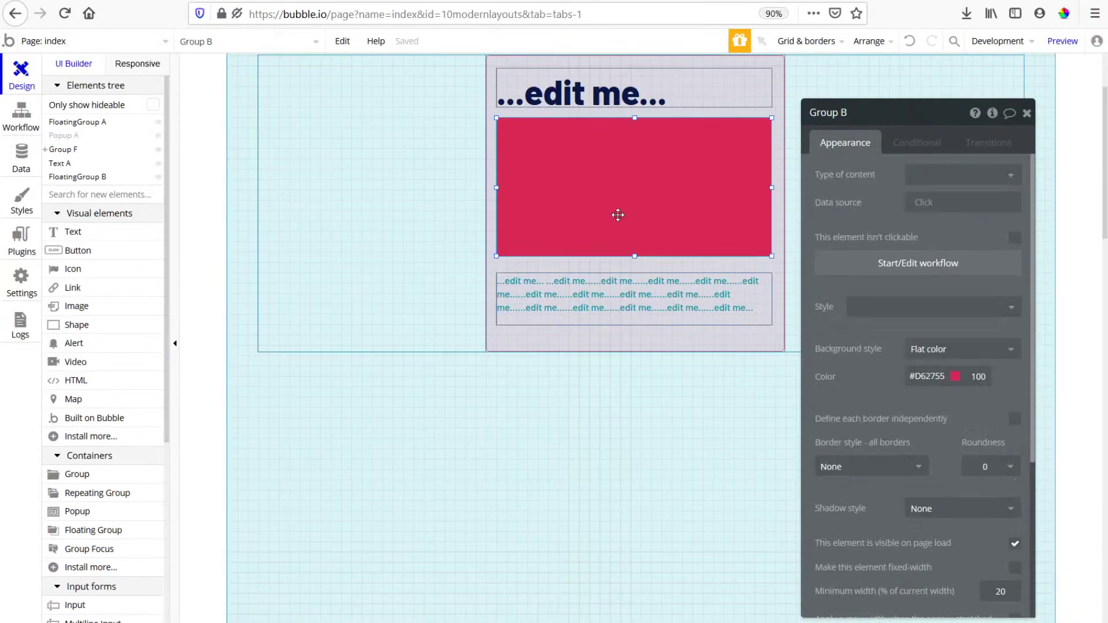
key(Delete)
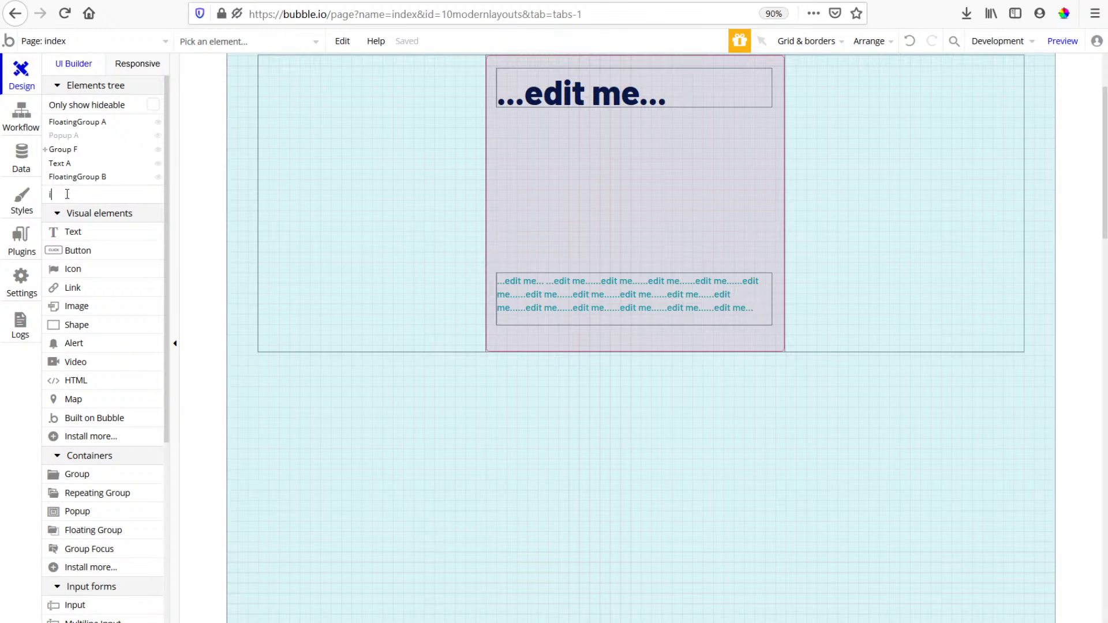
text(ima)
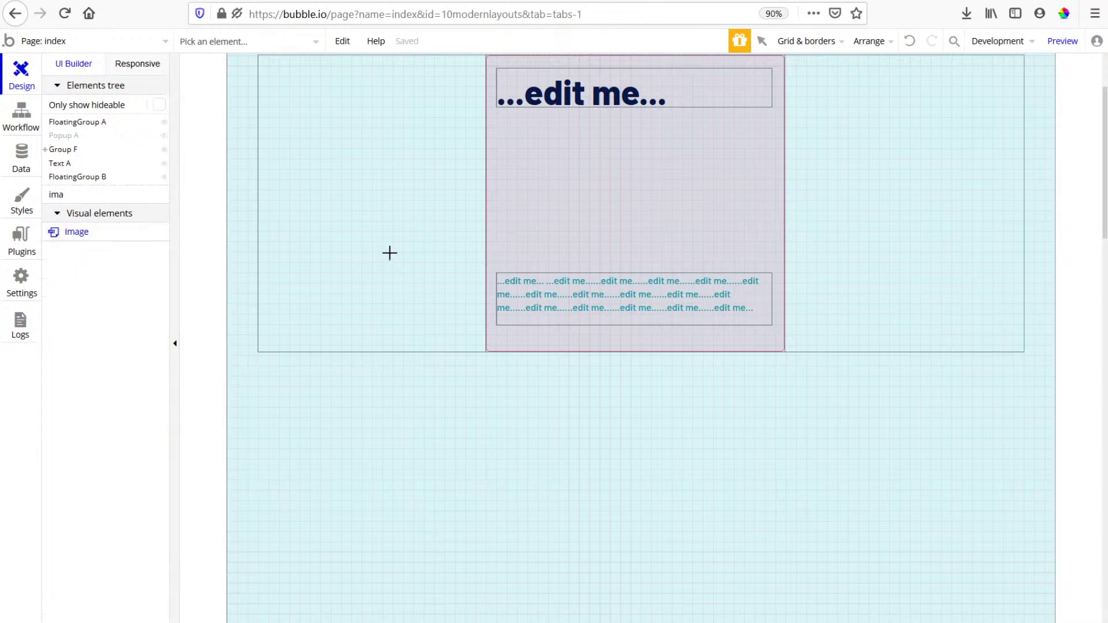
drag(495, 123, 569, 202)
drag(761, 261, 765, 263)
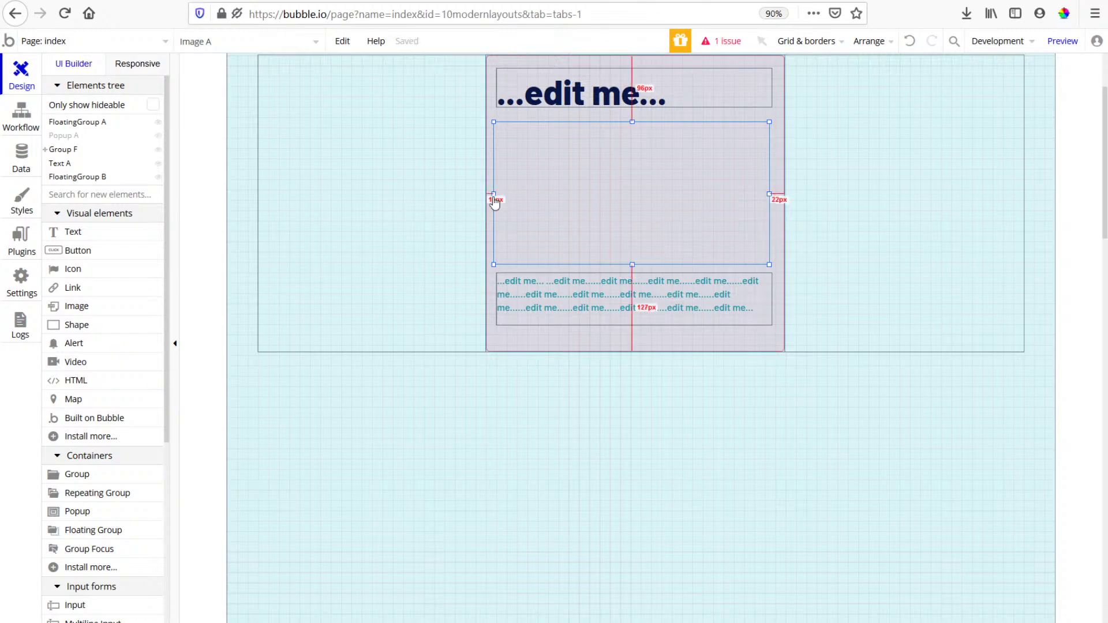
drag(494, 194, 497, 194)
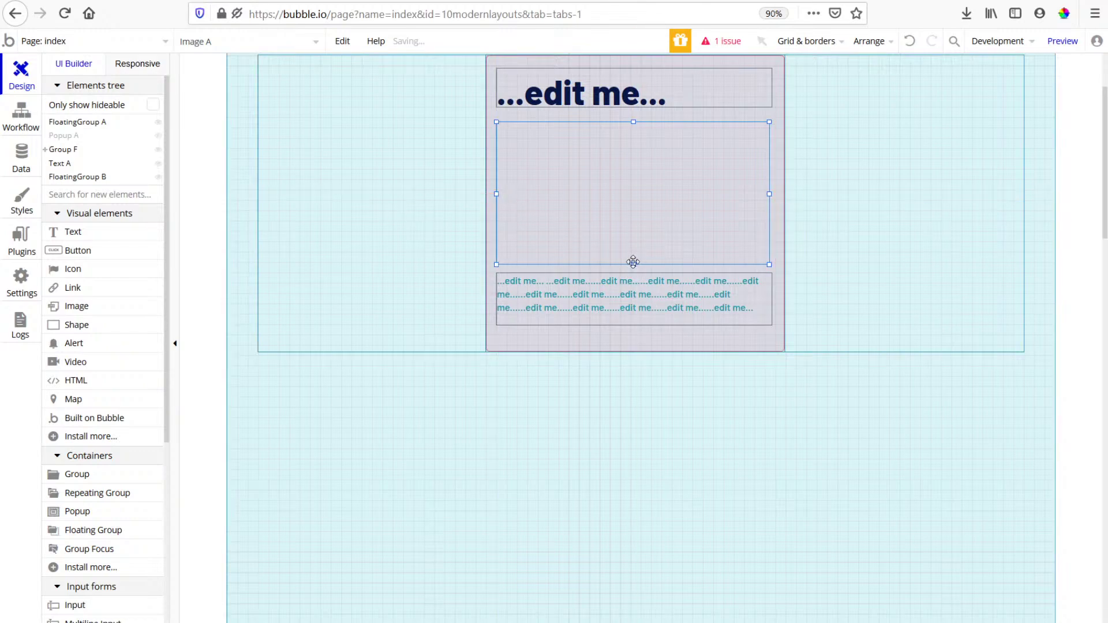
drag(633, 265, 633, 254)
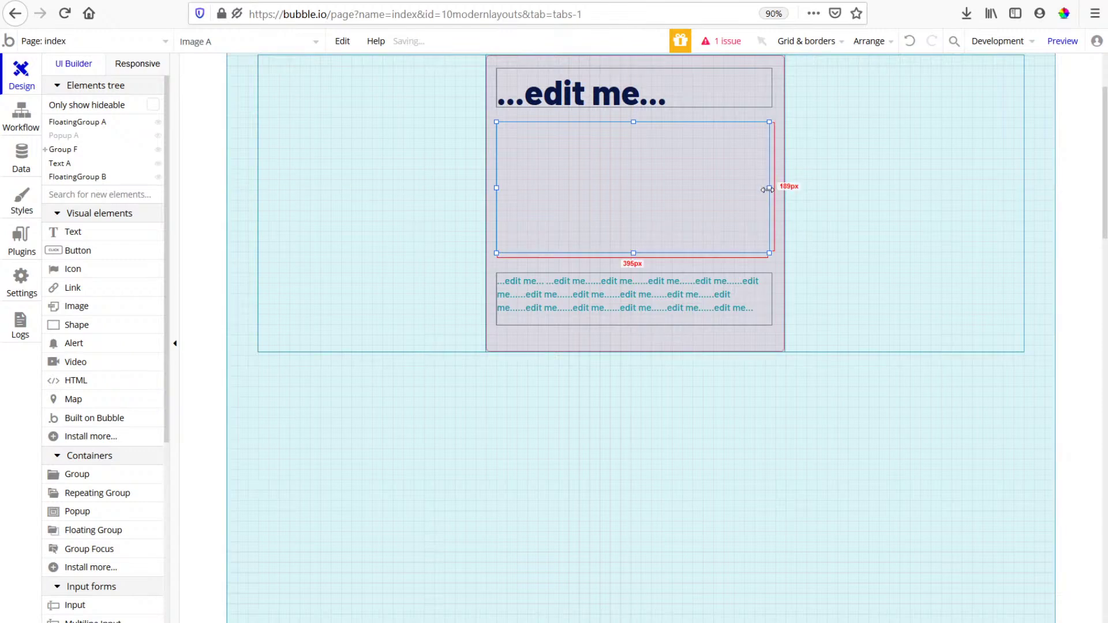
Upload the purple abstract picture 459723.jpg as the static picture of the new image element.
double_click(731, 202)
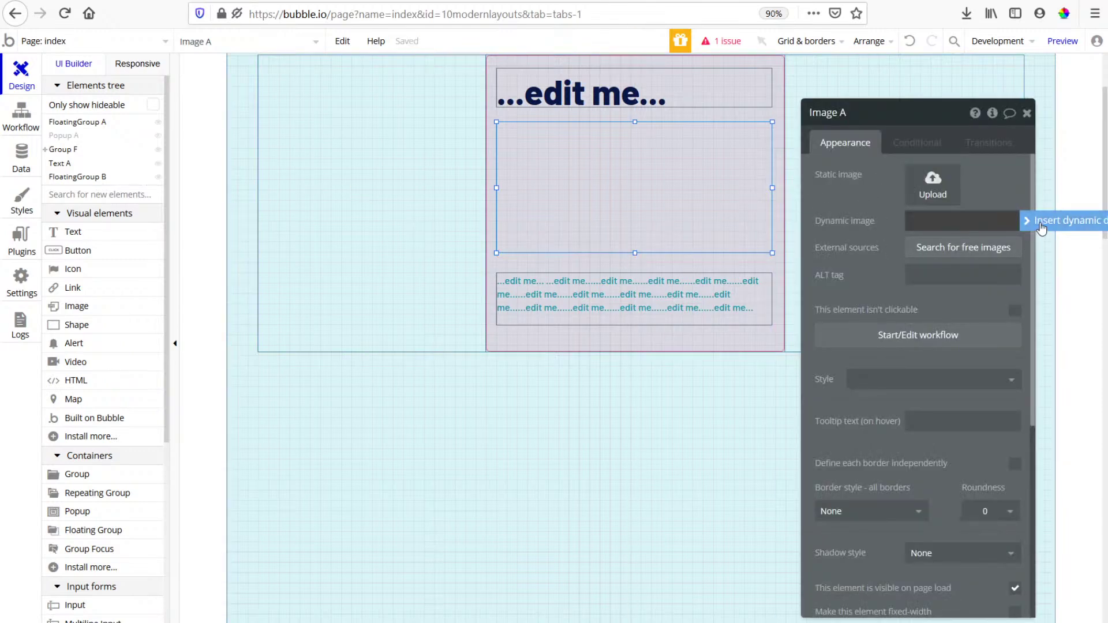
click(916, 221)
click(1051, 230)
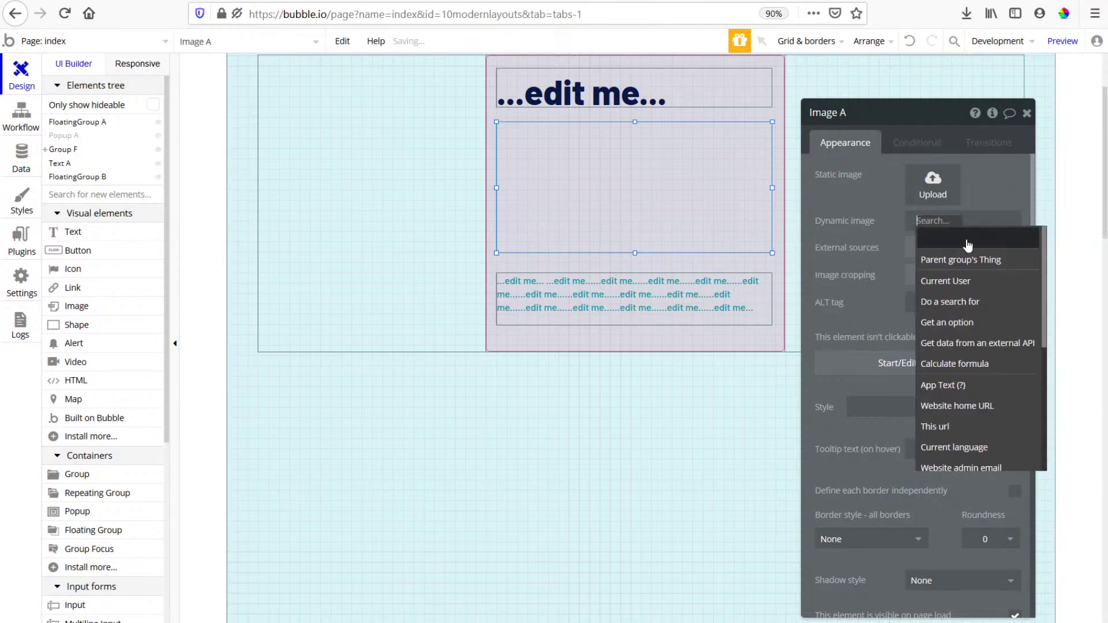
click(864, 228)
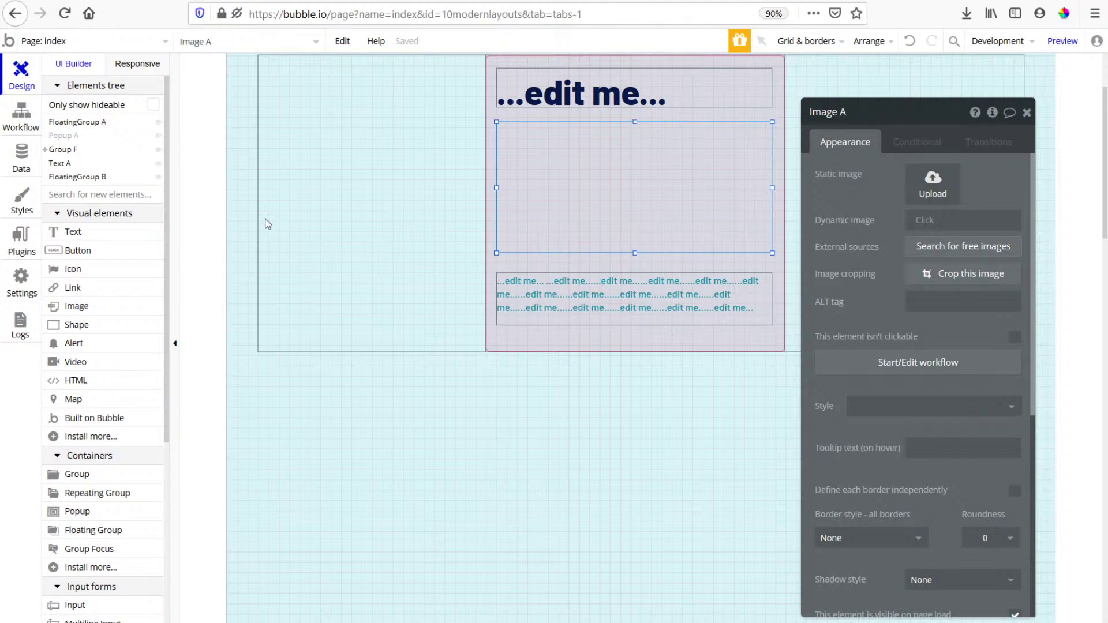
double_click(268, 243)
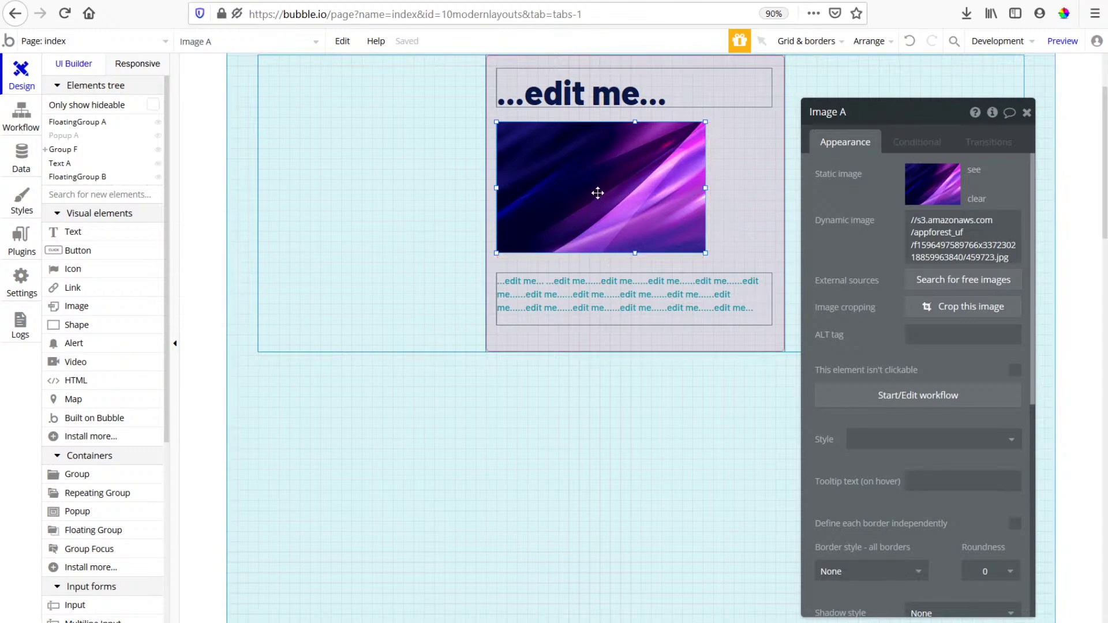
Nudge the image up closer to the card's title and enlarge it to about 401 by 251 px.
key(Up)
key(Up)
key(Up)
key(Up)
key(Up)
key(Up)
key(Up)
key(Up)
key(Up)
key(Up)
key(Up)
key(Up)
key(Up)
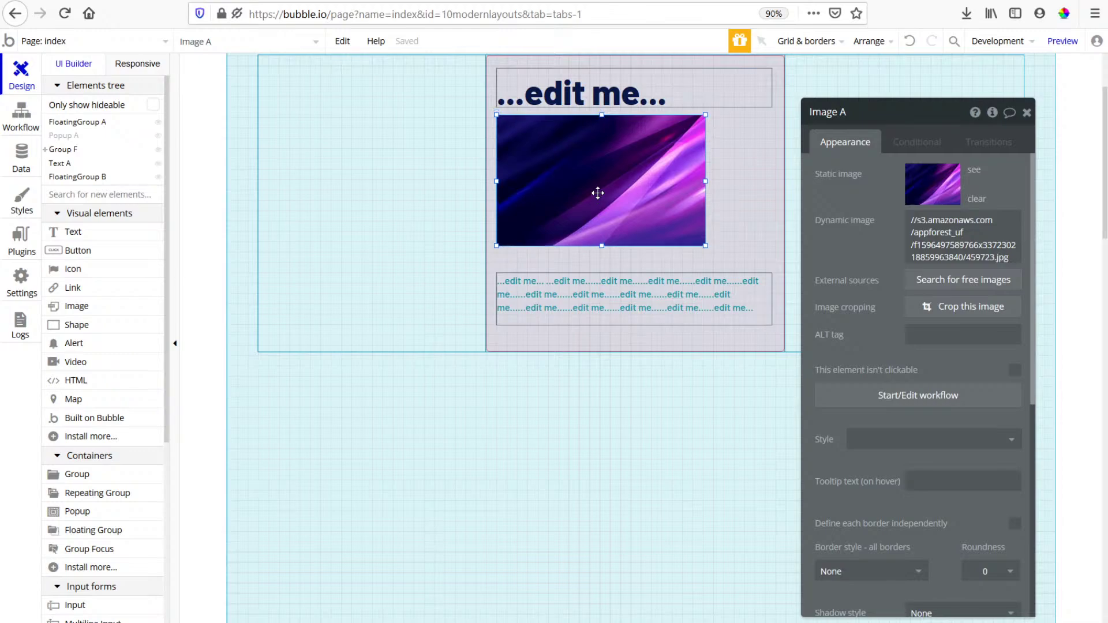
drag(706, 245, 771, 291)
Move the card's description text down until it sits just below the enlarged image.
click(672, 313)
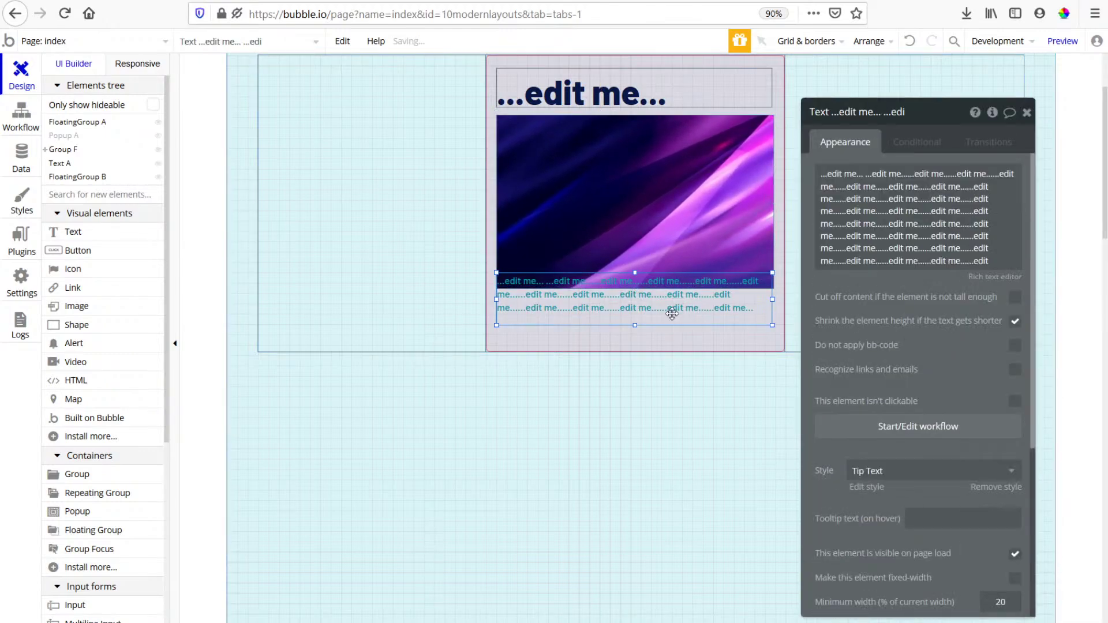
key(Down)
key(Down)
key(Down)
key(Down)
key(Down)
key(Down)
key(Down)
key(Down)
key(Down)
key(Down)
key(Down)
key(Down)
key(Down)
key(Down)
key(Down)
key(Down)
key(Down)
key(Down)
key(Down)
key(Down)
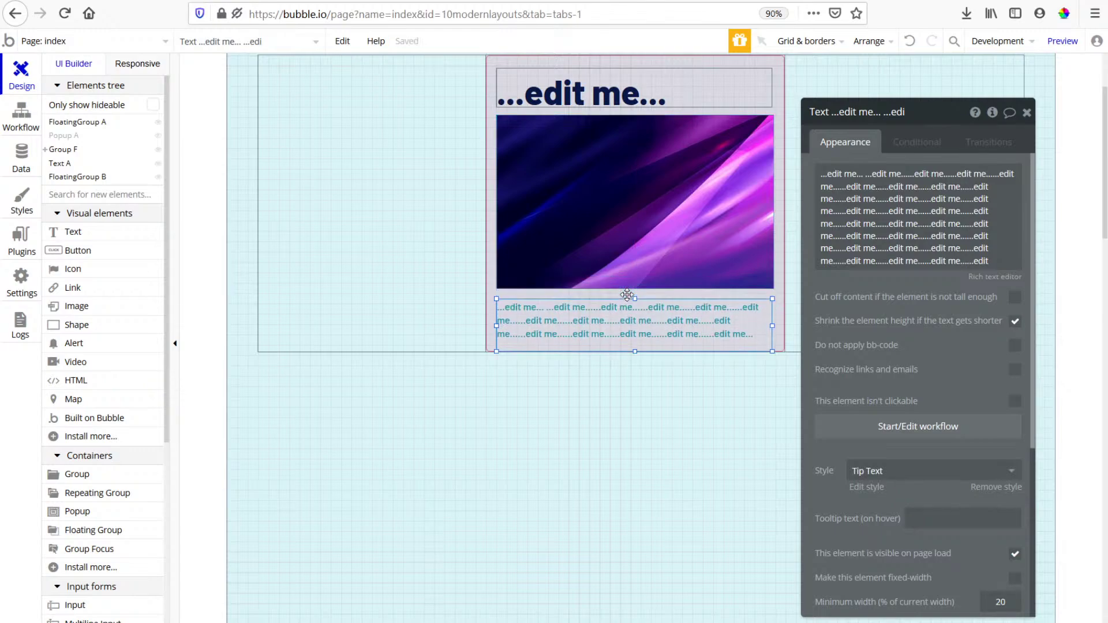
Review the image's sizing settings, then check how it scales in the live preview at page widths of 1144, 656 and 688 px.
click(624, 272)
scroll(898, 393, down, 7)
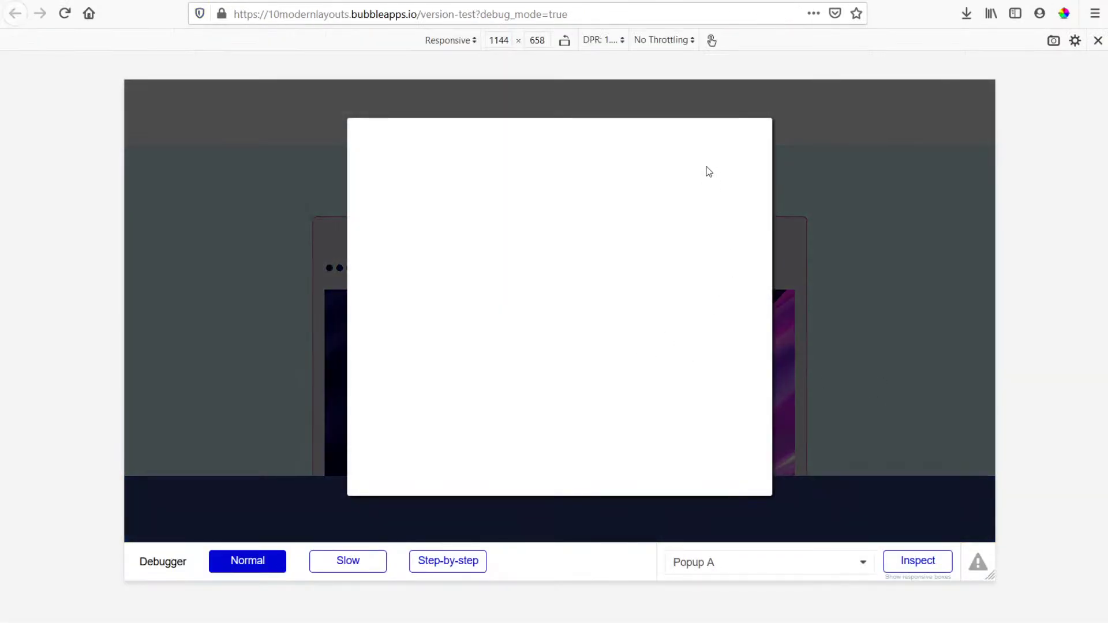
key(Escape)
scroll(888, 298, down, 3)
scroll(864, 301, up, 3)
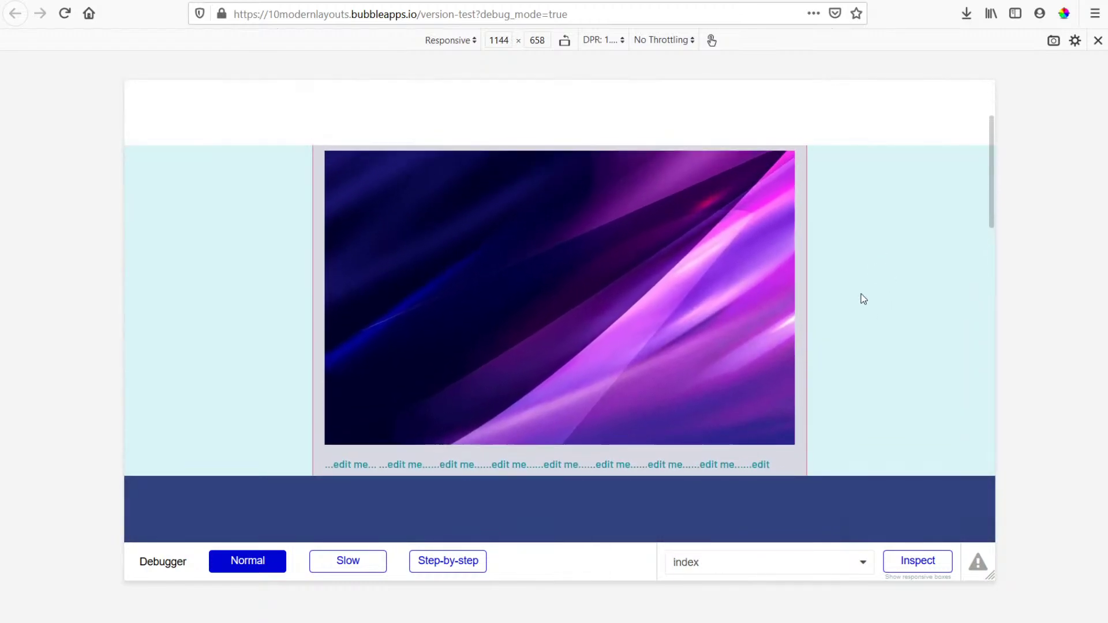
scroll(746, 279, down, 3)
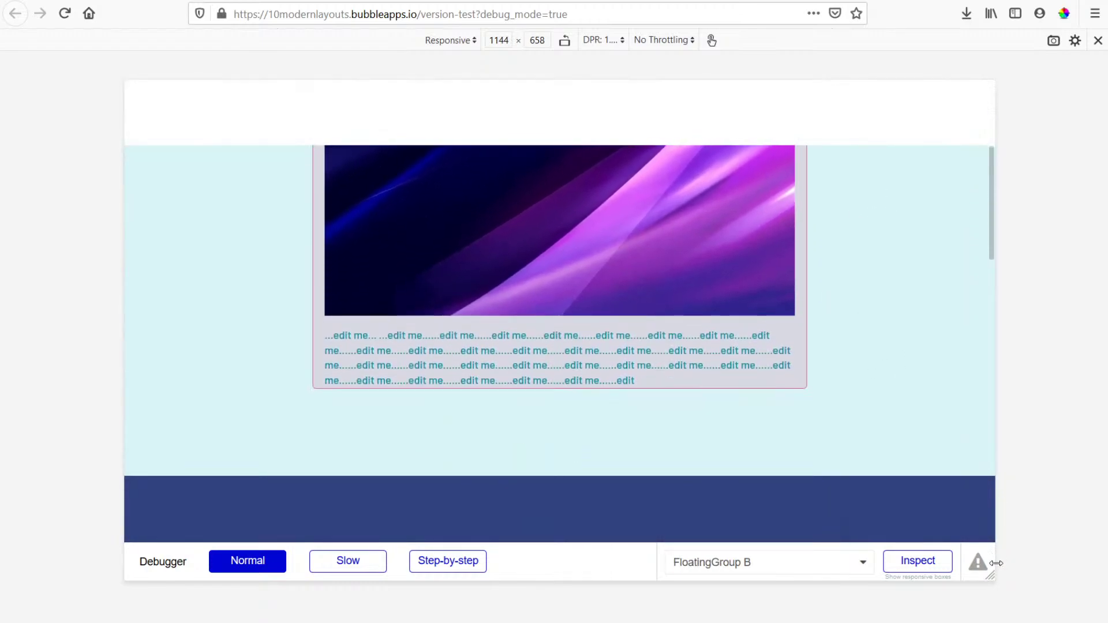
drag(992, 574, 805, 512)
scroll(656, 359, up, 3)
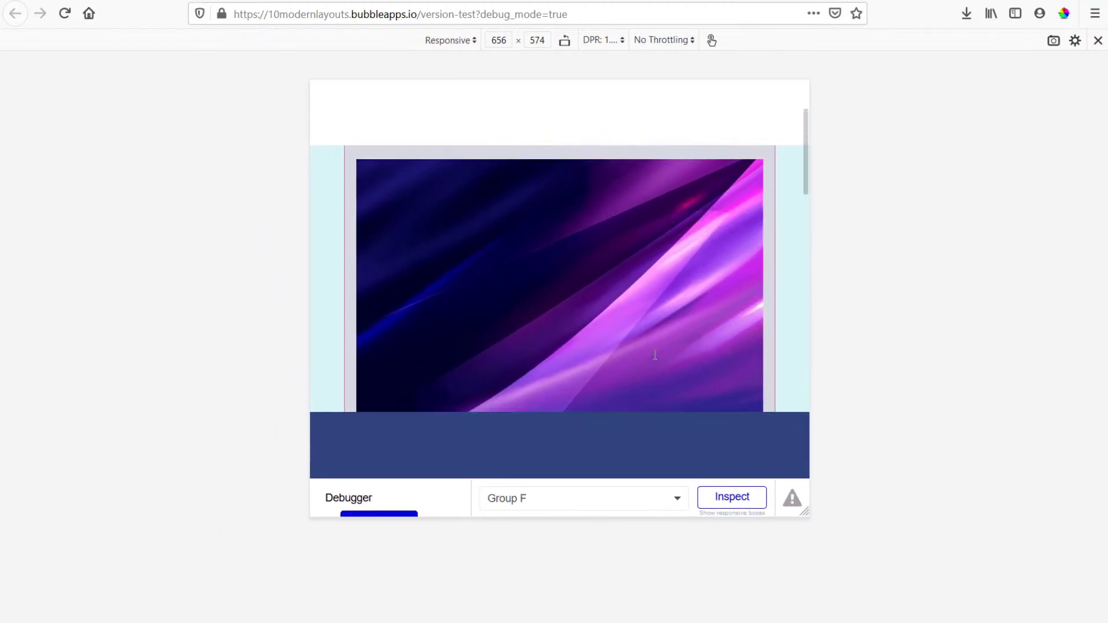
scroll(656, 360, down, 2)
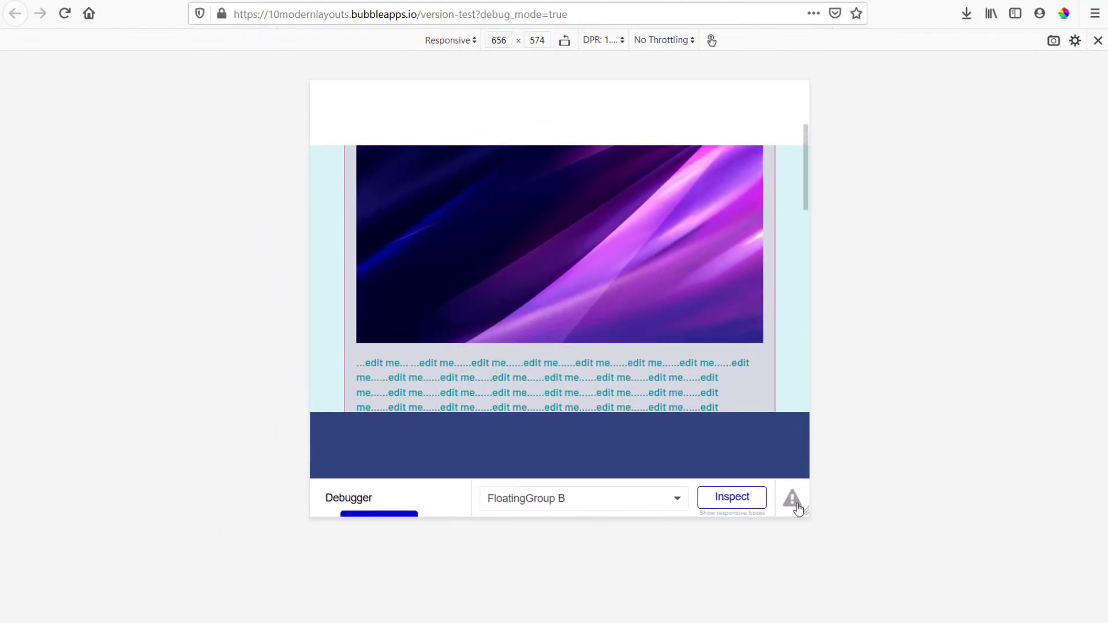
drag(807, 513, 816, 622)
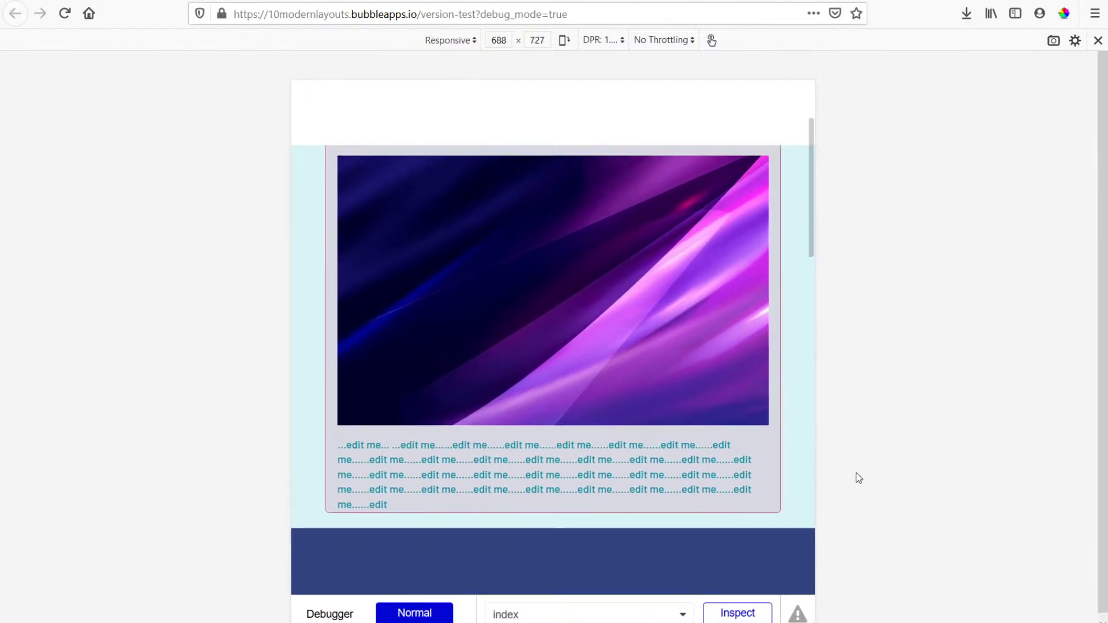
scroll(572, 437, up, 2)
scroll(571, 437, down, 2)
drag(815, 622, 889, 613)
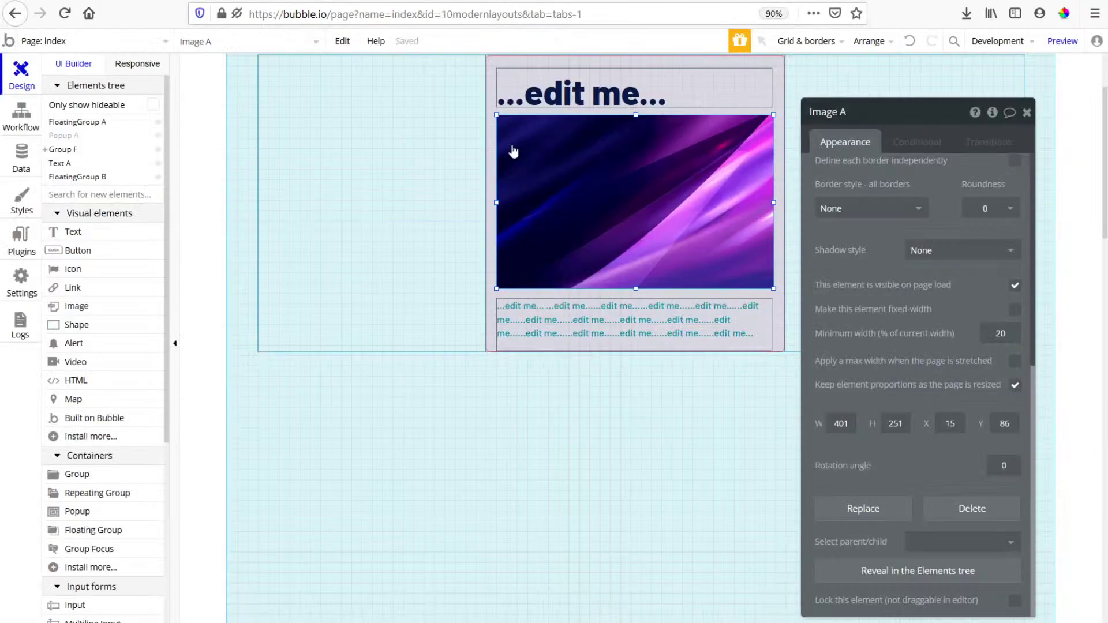
Delete the image and draw an HTML element about 399 px wide and 250 px high between the title and description.
key(Delete)
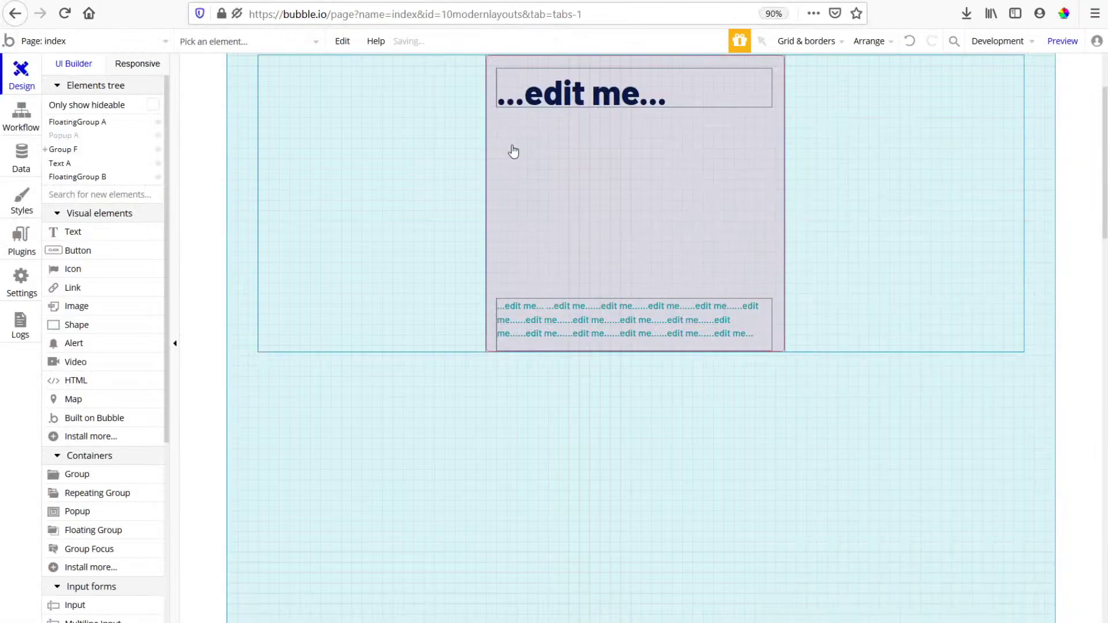
text(html)
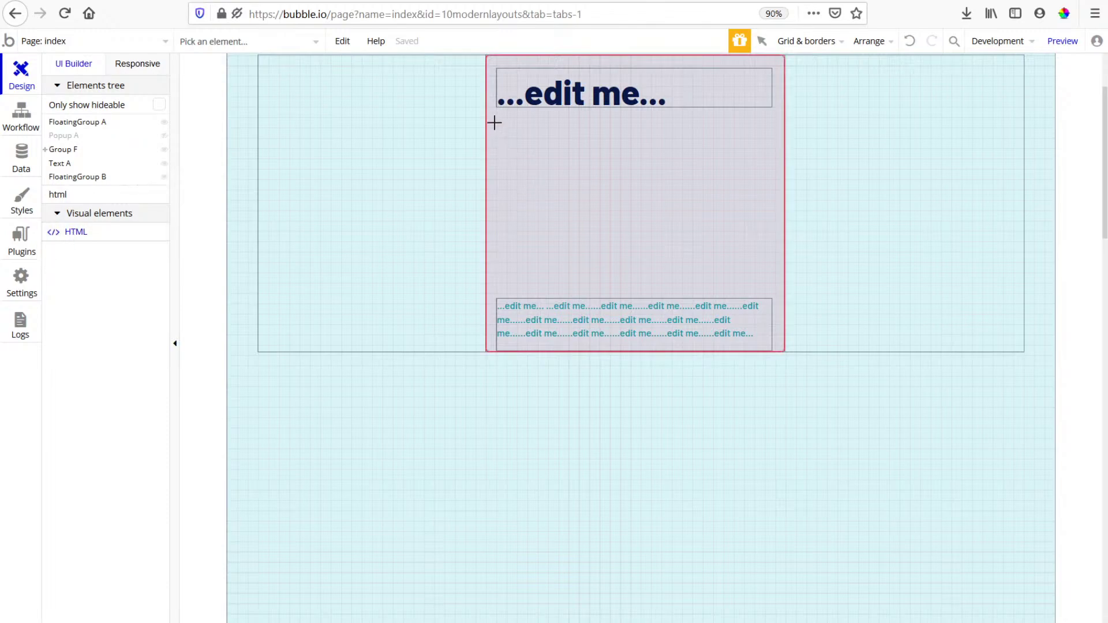
drag(495, 113, 769, 285)
drag(770, 198, 772, 198)
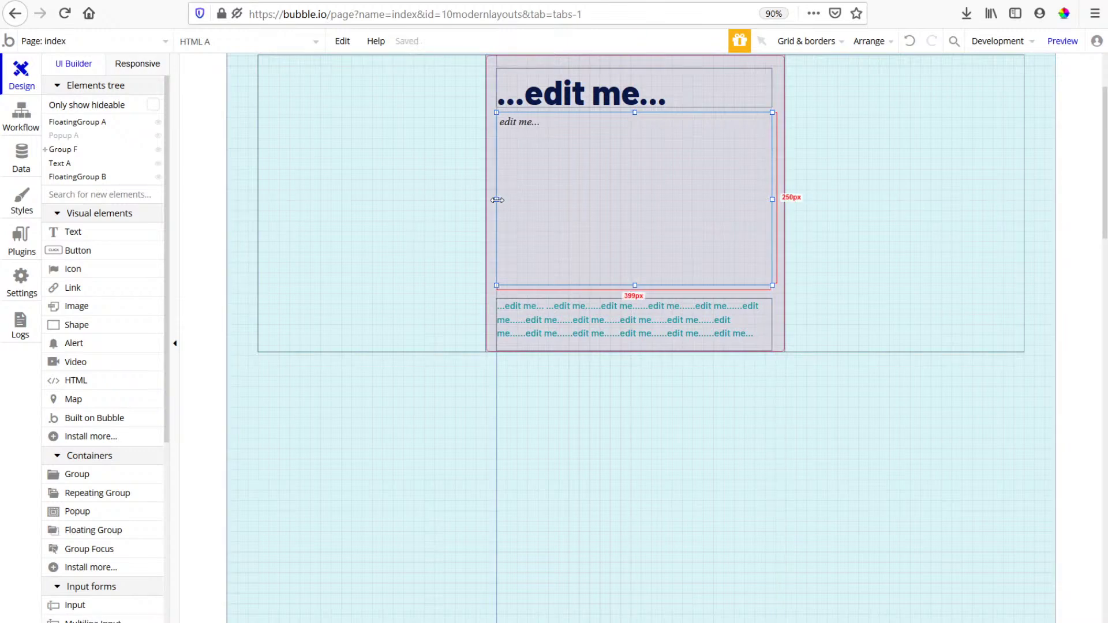
Make the HTML element keep its proportions as the page is resized and clear its placeholder code.
double_click(556, 198)
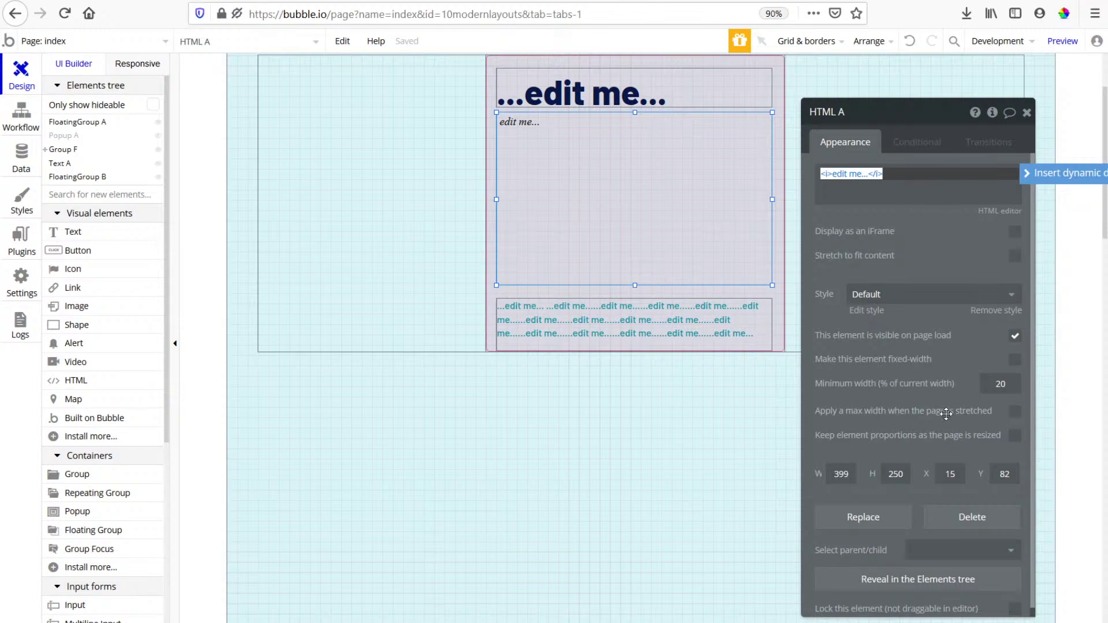
click(1016, 440)
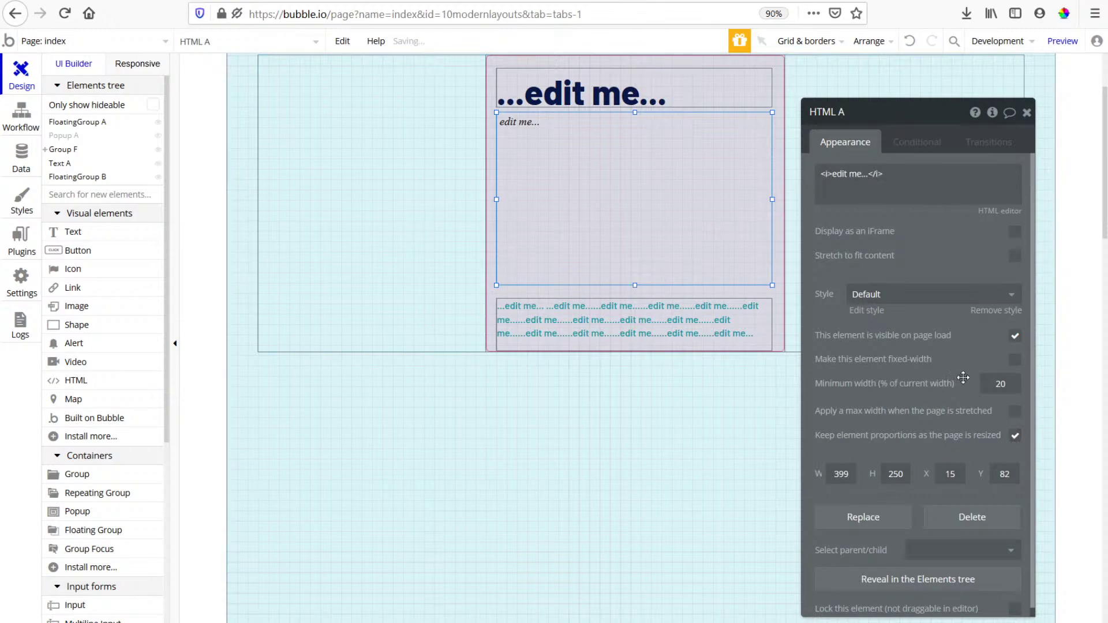
triple_click(855, 175)
key(BackSpace)
click(769, 204)
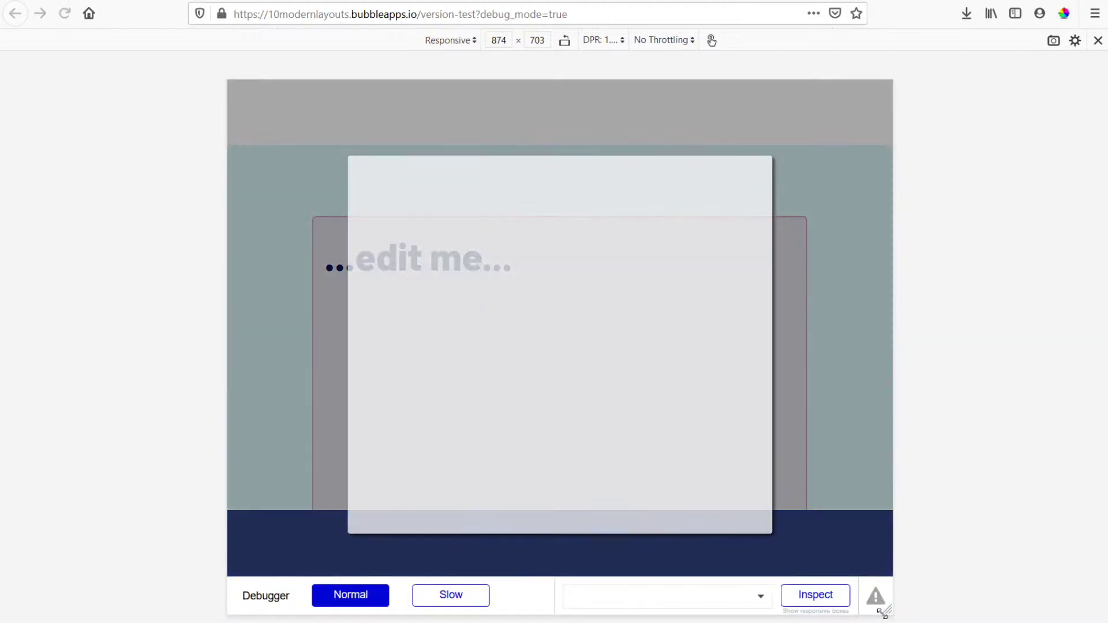
Check the card with the empty HTML element in the live preview at a page width of 874 px and wider.
scroll(779, 483, down, 3)
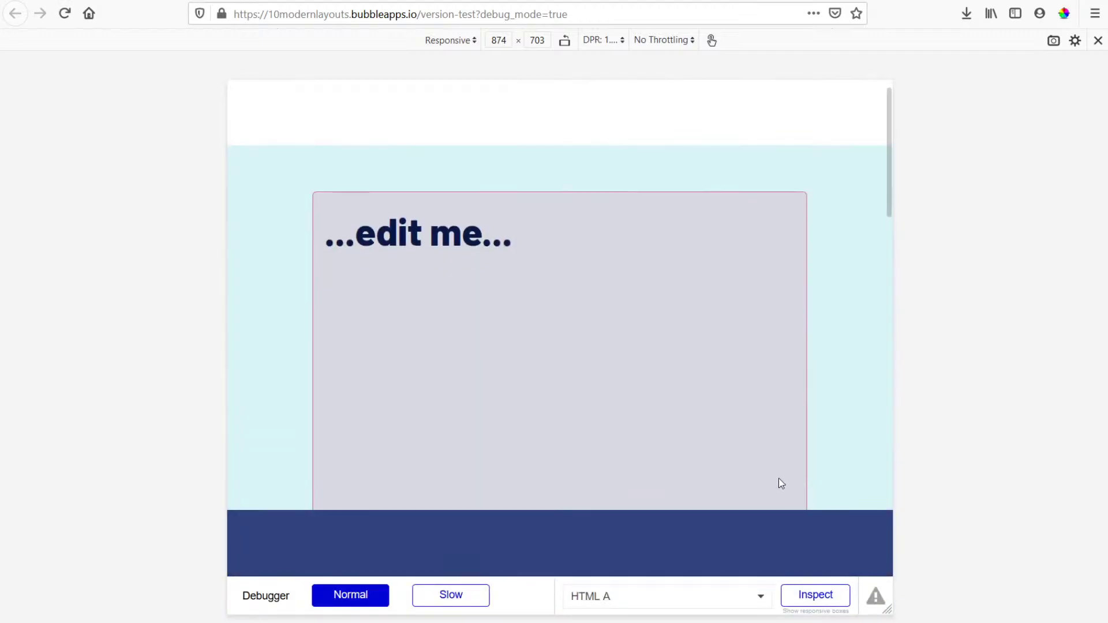
drag(883, 613, 955, 622)
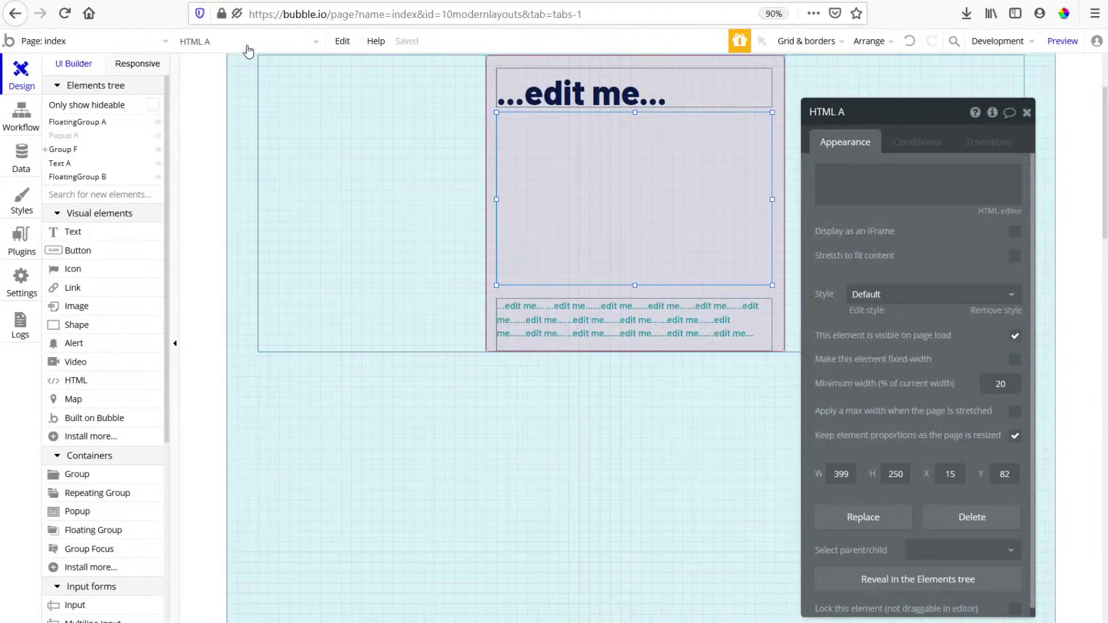
Switch to the web.dev one-line layouts article and review the Respect for Aspect section, its demo and the conclusion.
click(289, 2)
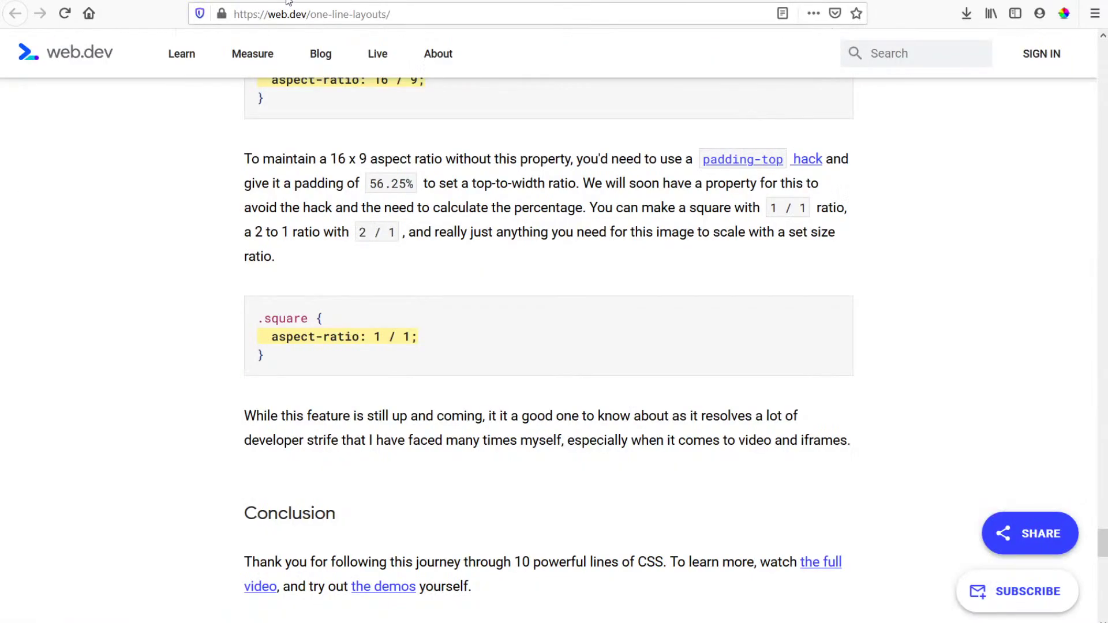
scroll(468, 233, up, 10)
scroll(473, 245, down, 18)
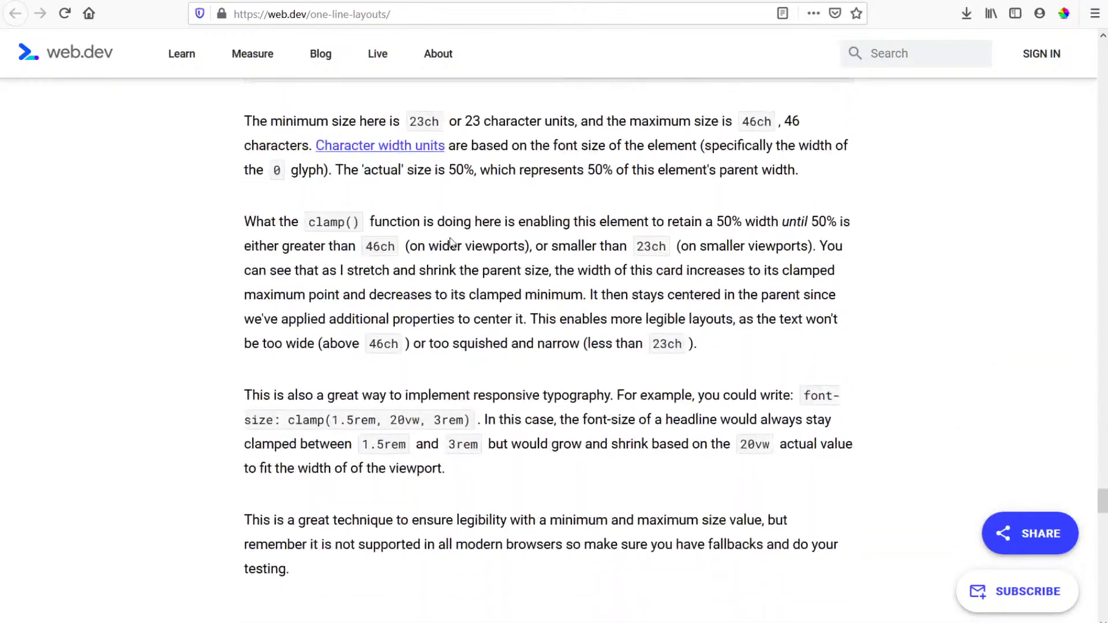
scroll(504, 227, down, 15)
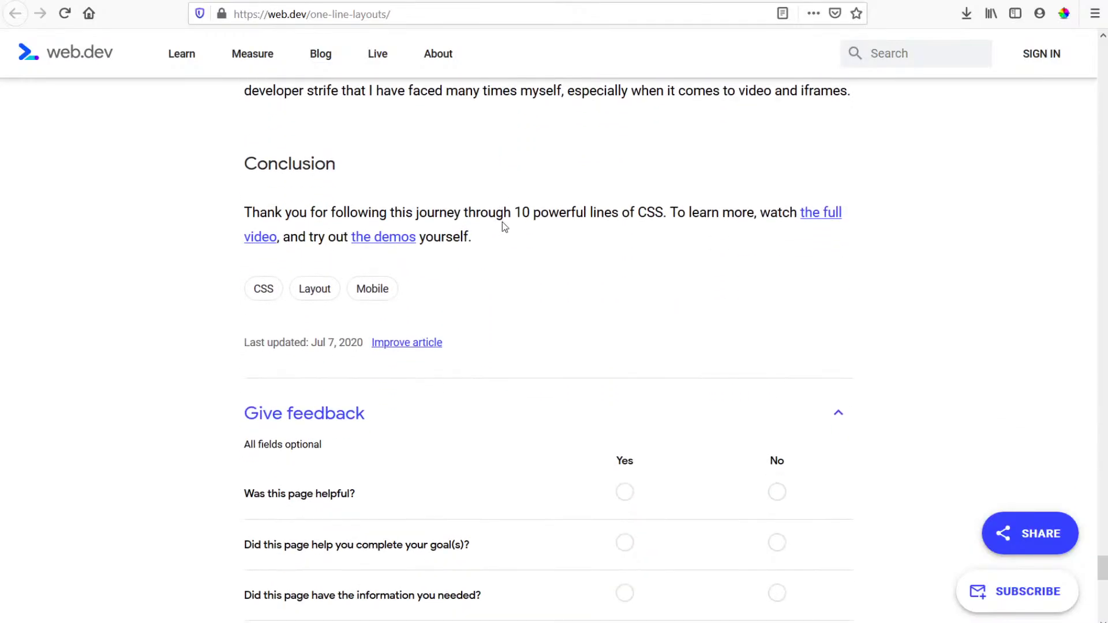
scroll(504, 227, up, 5)
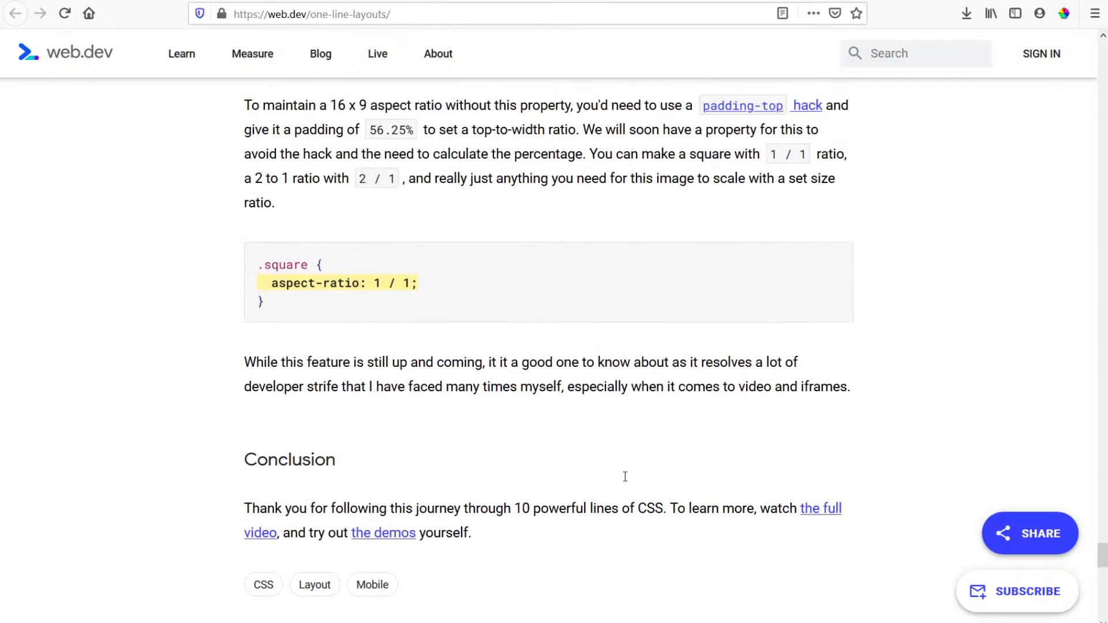
scroll(625, 476, up, 6)
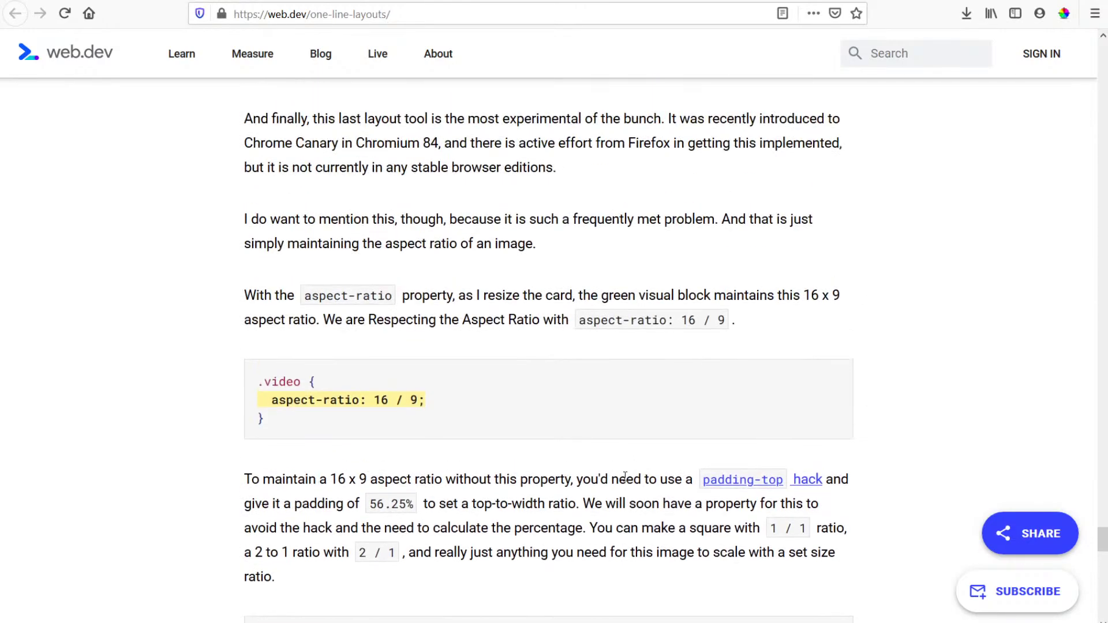
scroll(625, 476, up, 4)
scroll(625, 476, down, 1)
scroll(625, 477, up, 2)
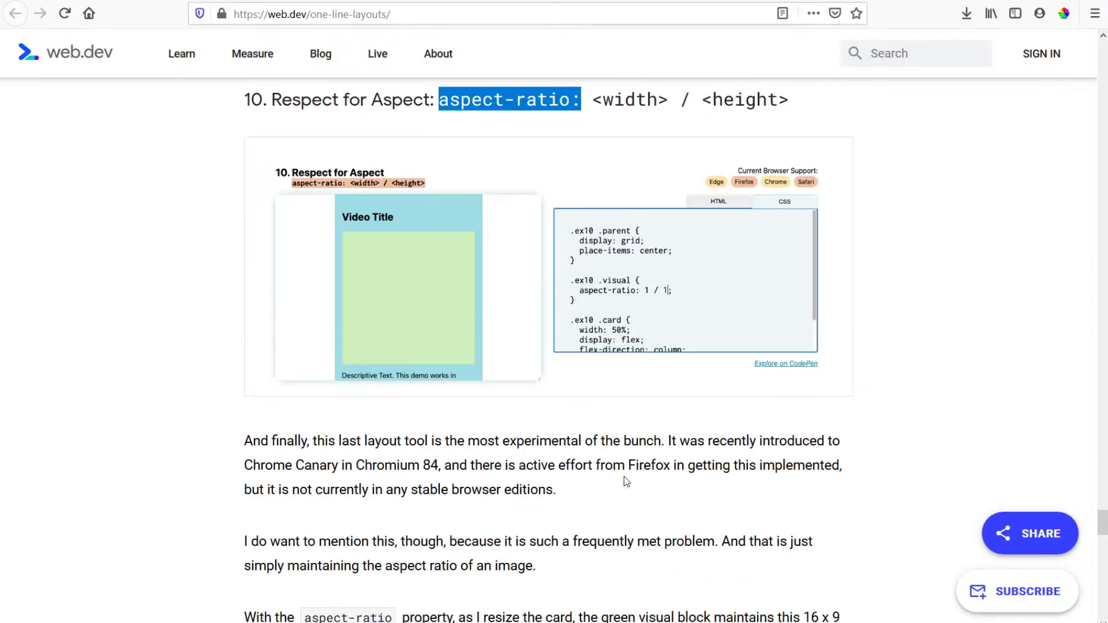
scroll(625, 477, down, 1)
Look back through the article's Clamping My Style, Line Up and RAM examples.
scroll(920, 379, up, 10)
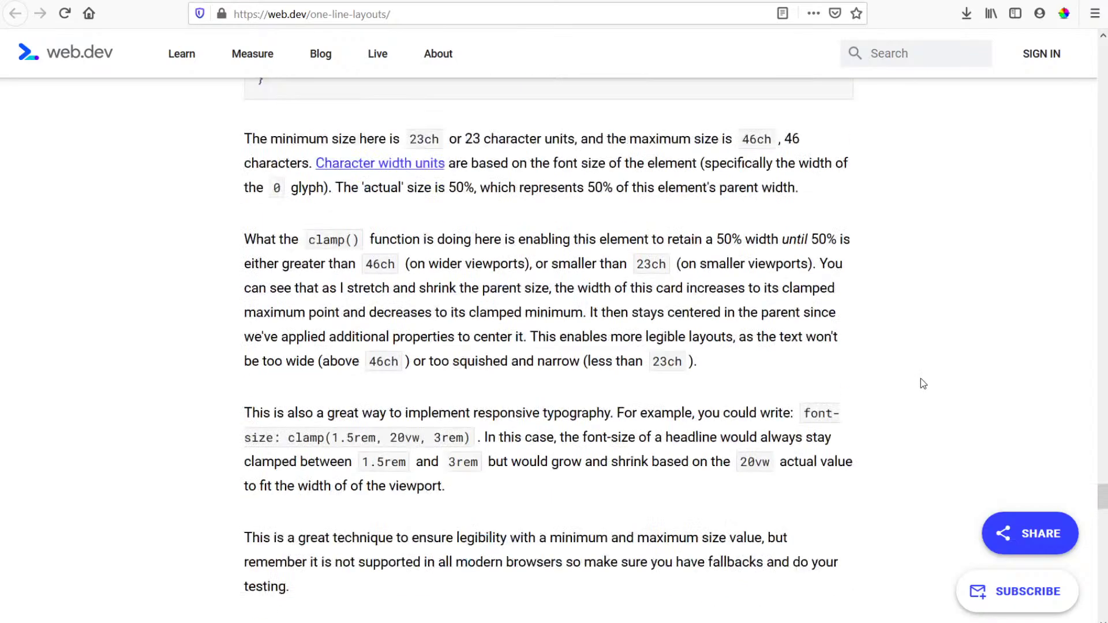
scroll(922, 381, up, 8)
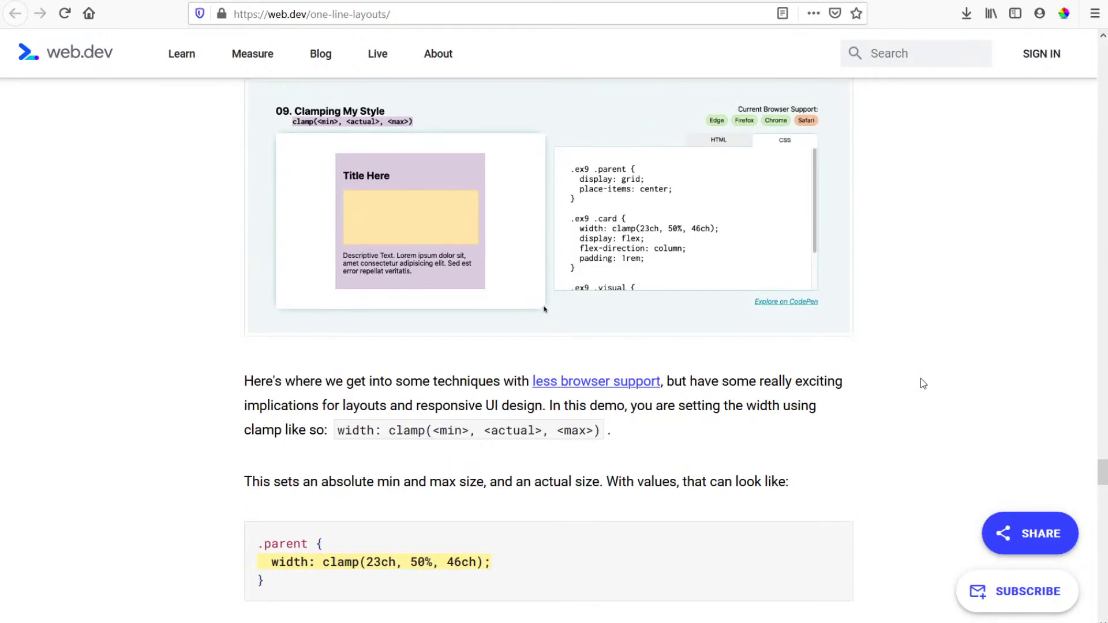
scroll(921, 381, up, 15)
scroll(922, 381, up, 2)
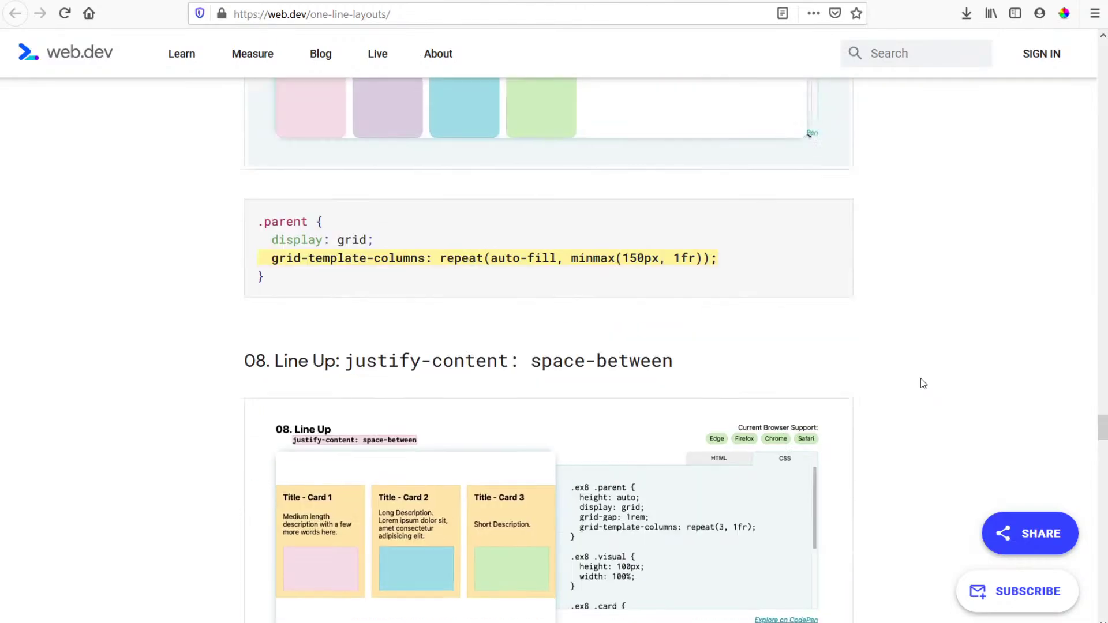
scroll(920, 379, down, 3)
scroll(919, 417, up, 2)
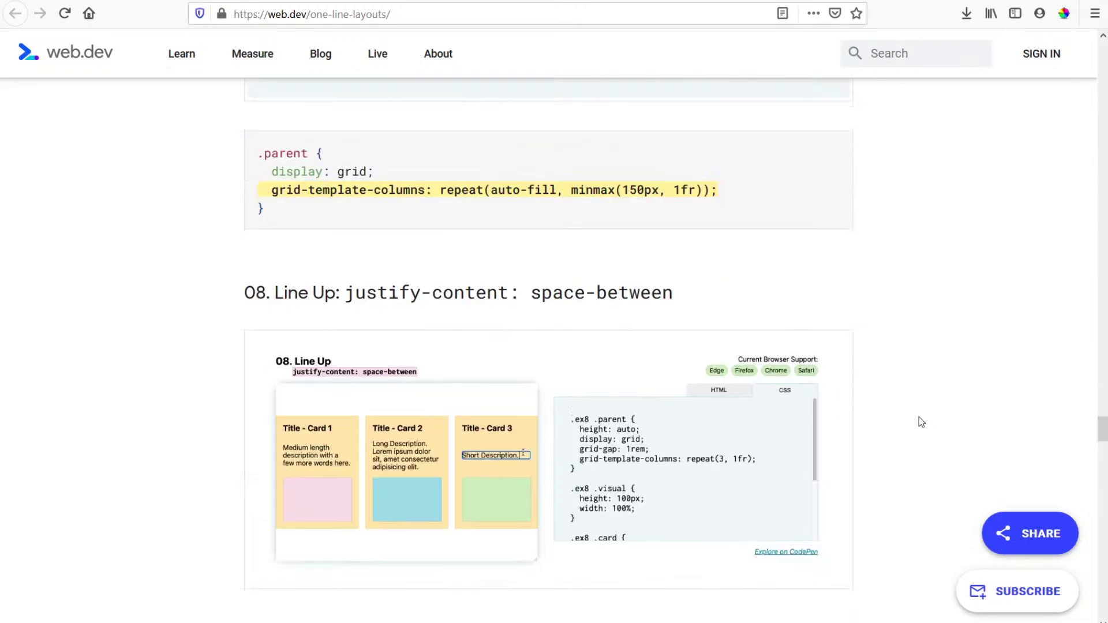
scroll(918, 417, up, 8)
scroll(947, 413, up, 1)
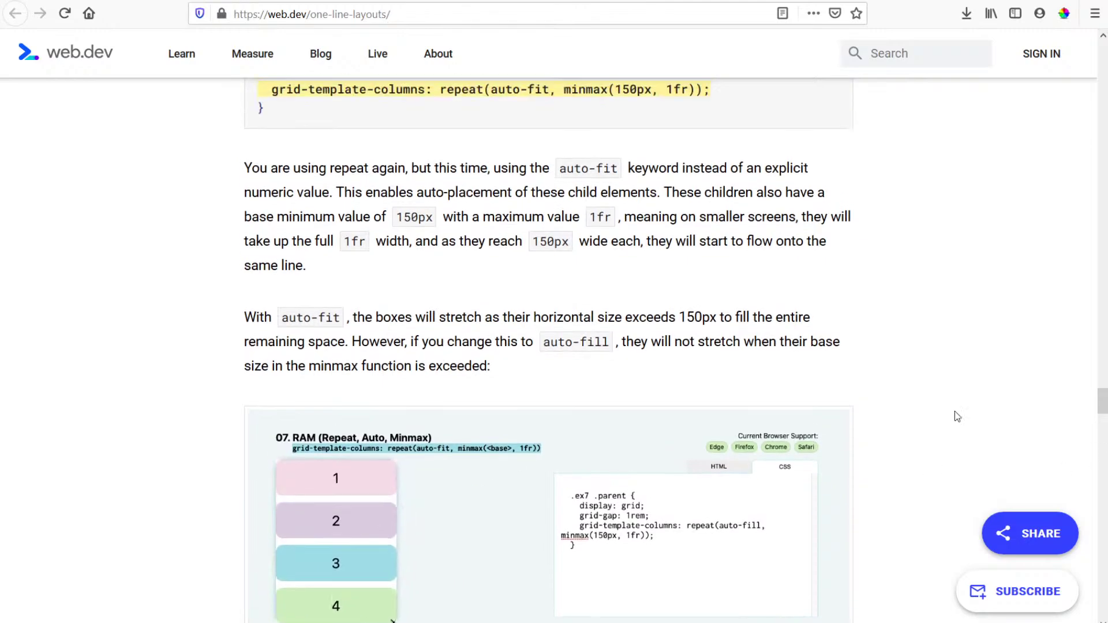
scroll(898, 396, up, 10)
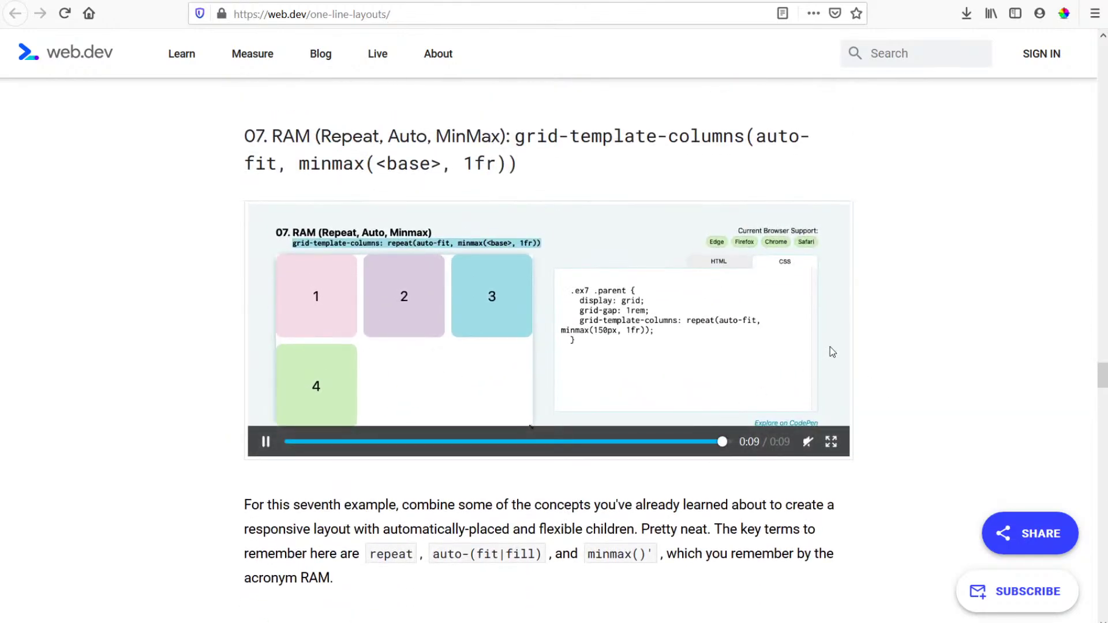